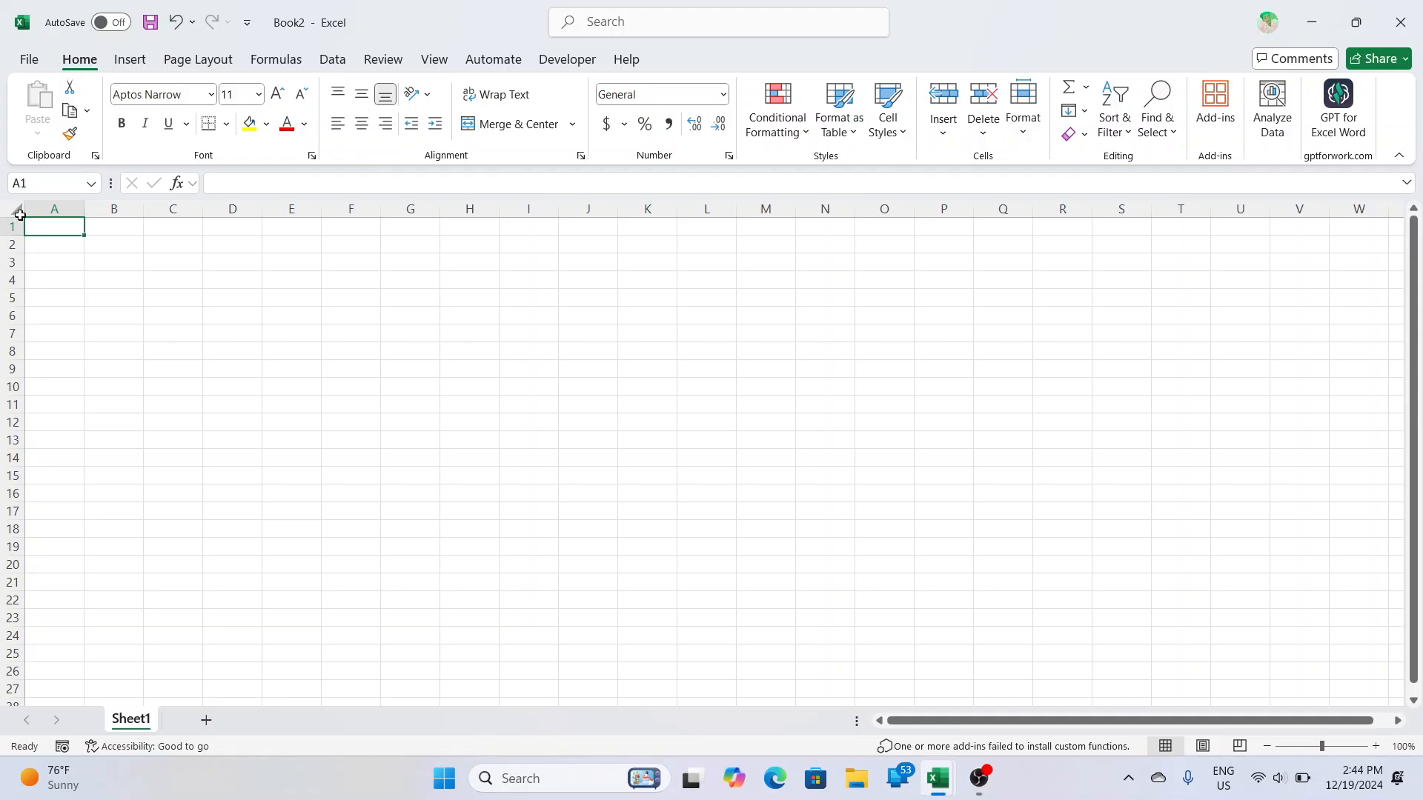
- Select the entire sheet, widen all columns by eye and enlarge all rows to about 34 points high
{"action": "left_click", "coordinate": [12, 213]}
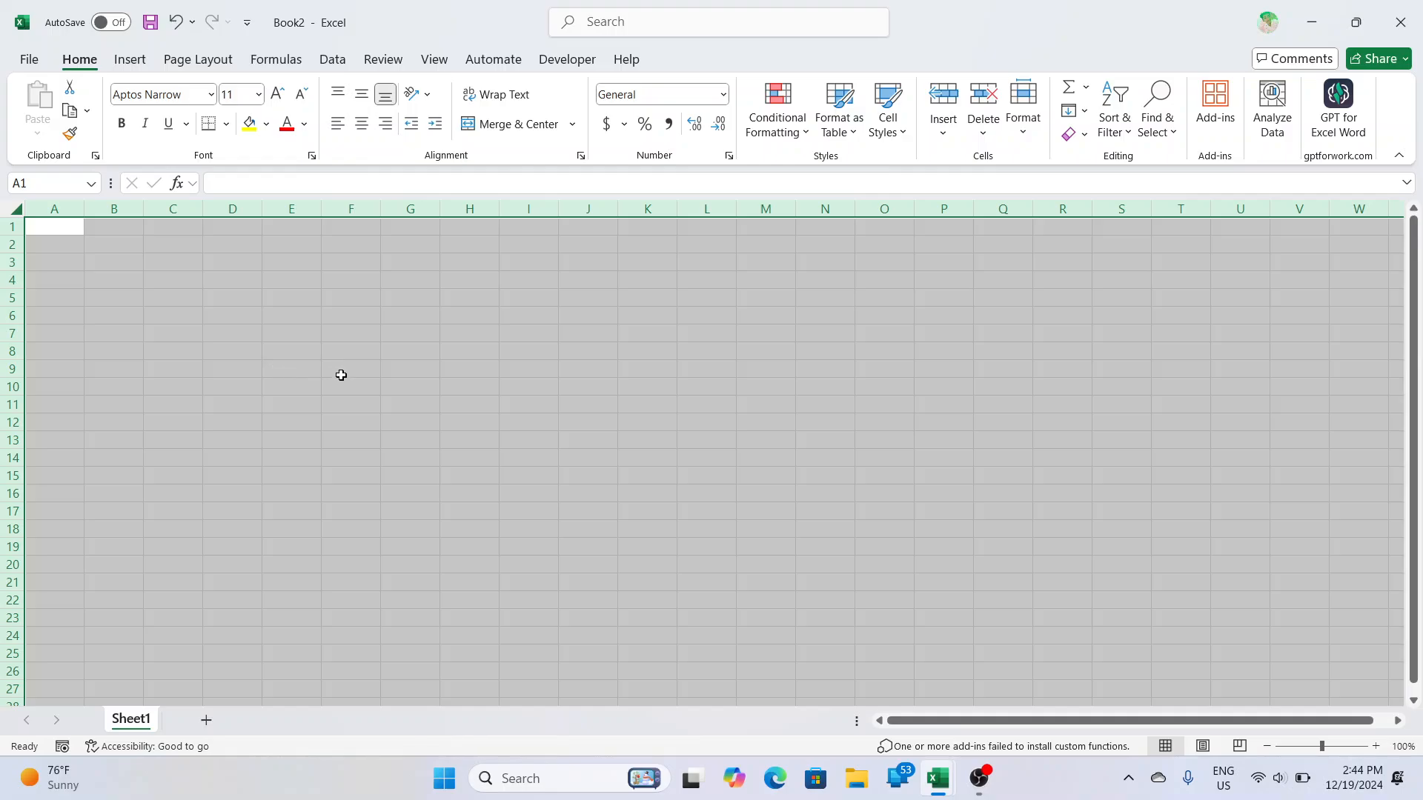
{"action": "left_click", "coordinate": [464, 408]}
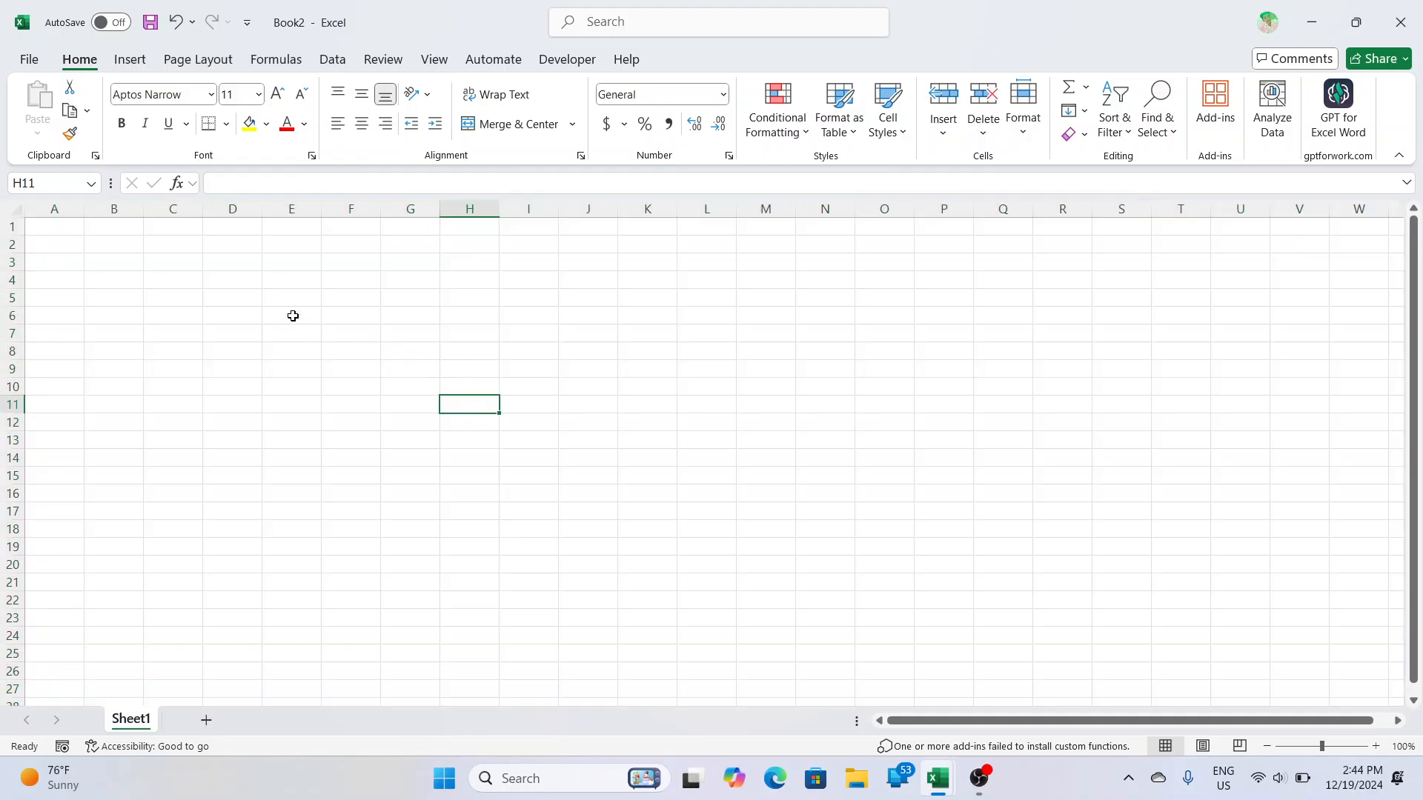
{"action": "key", "text": "ctrl+a"}
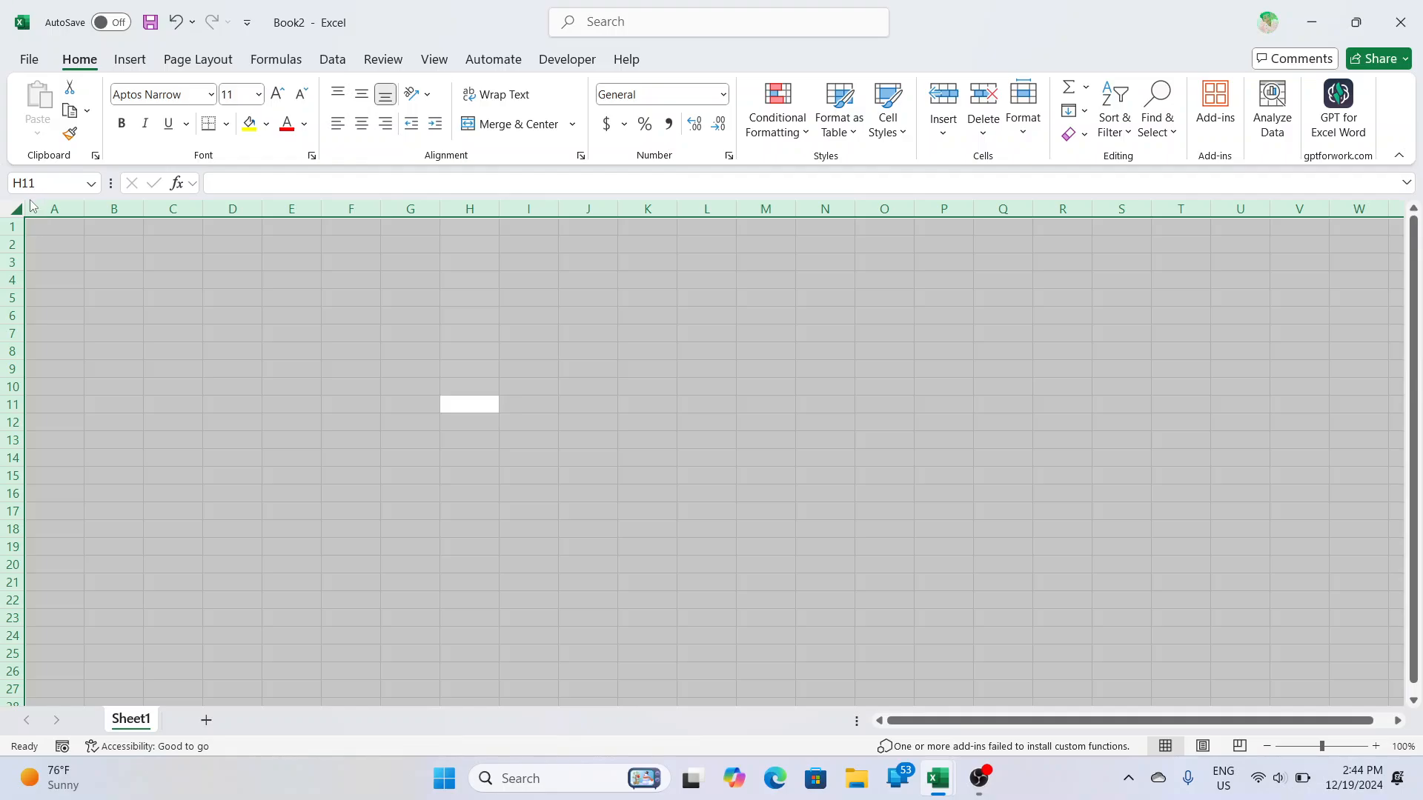
{"action": "left_click", "coordinate": [41, 227]}
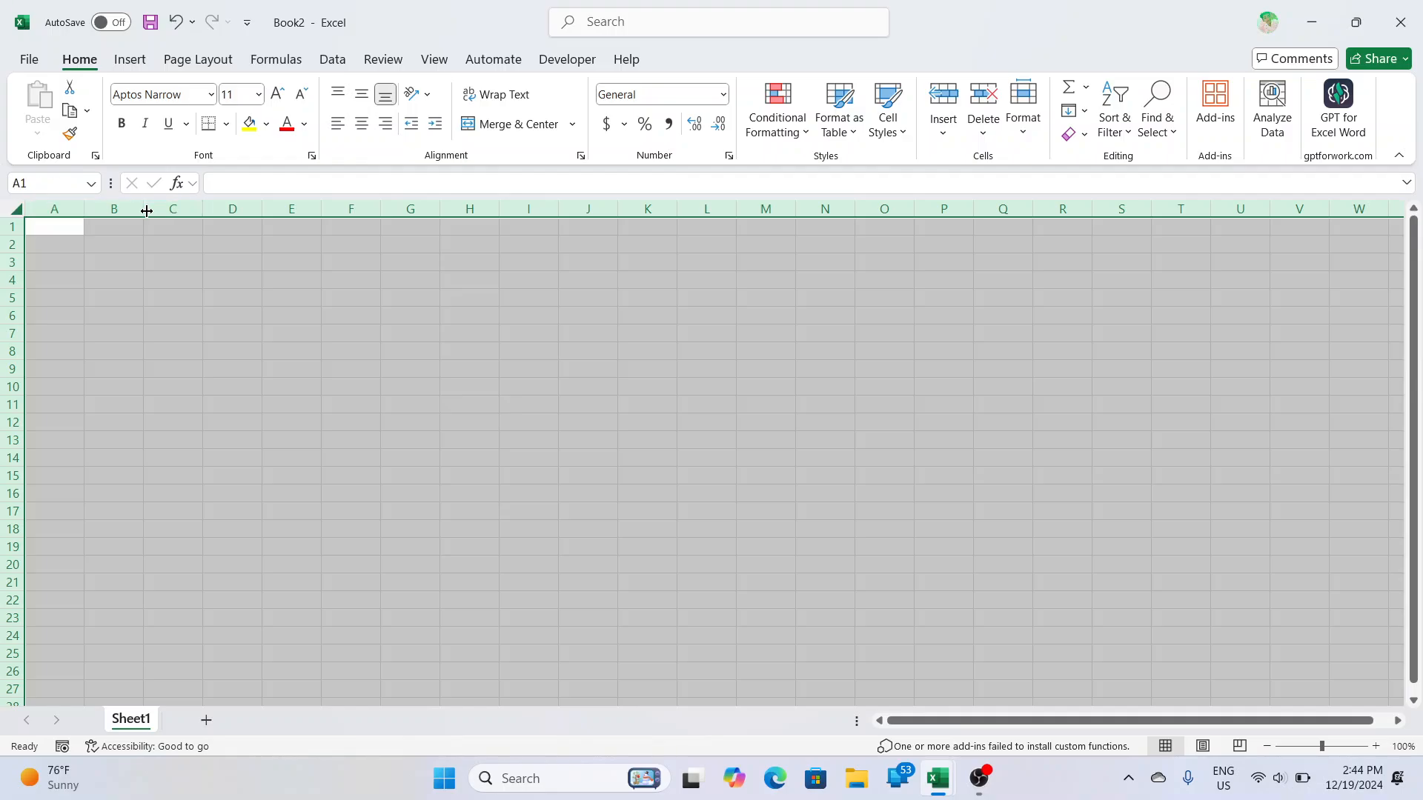
{"action": "left_click_drag", "start_coordinate": [143, 210], "coordinate": [211, 221]}
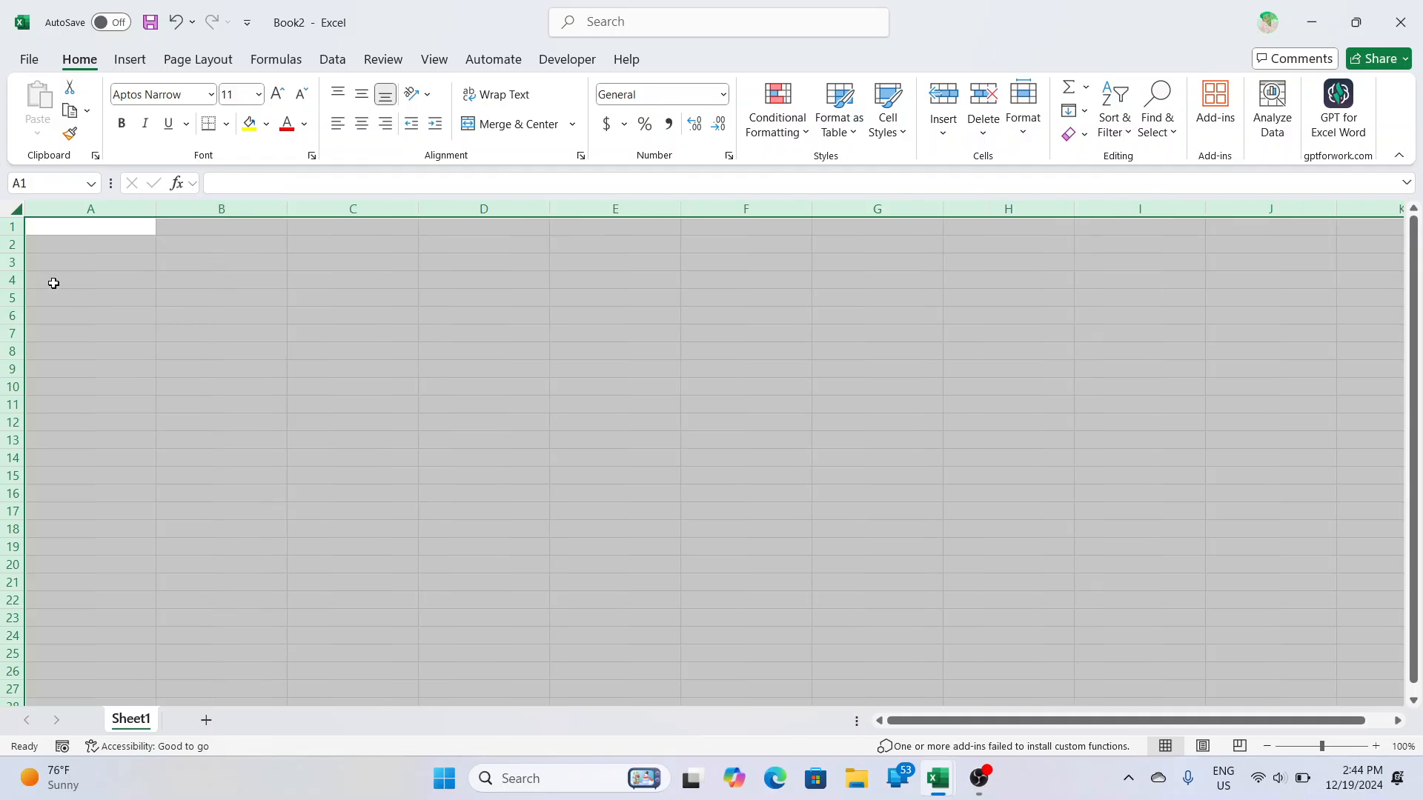
{"action": "left_click_drag", "start_coordinate": [15, 270], "coordinate": [13, 294]}
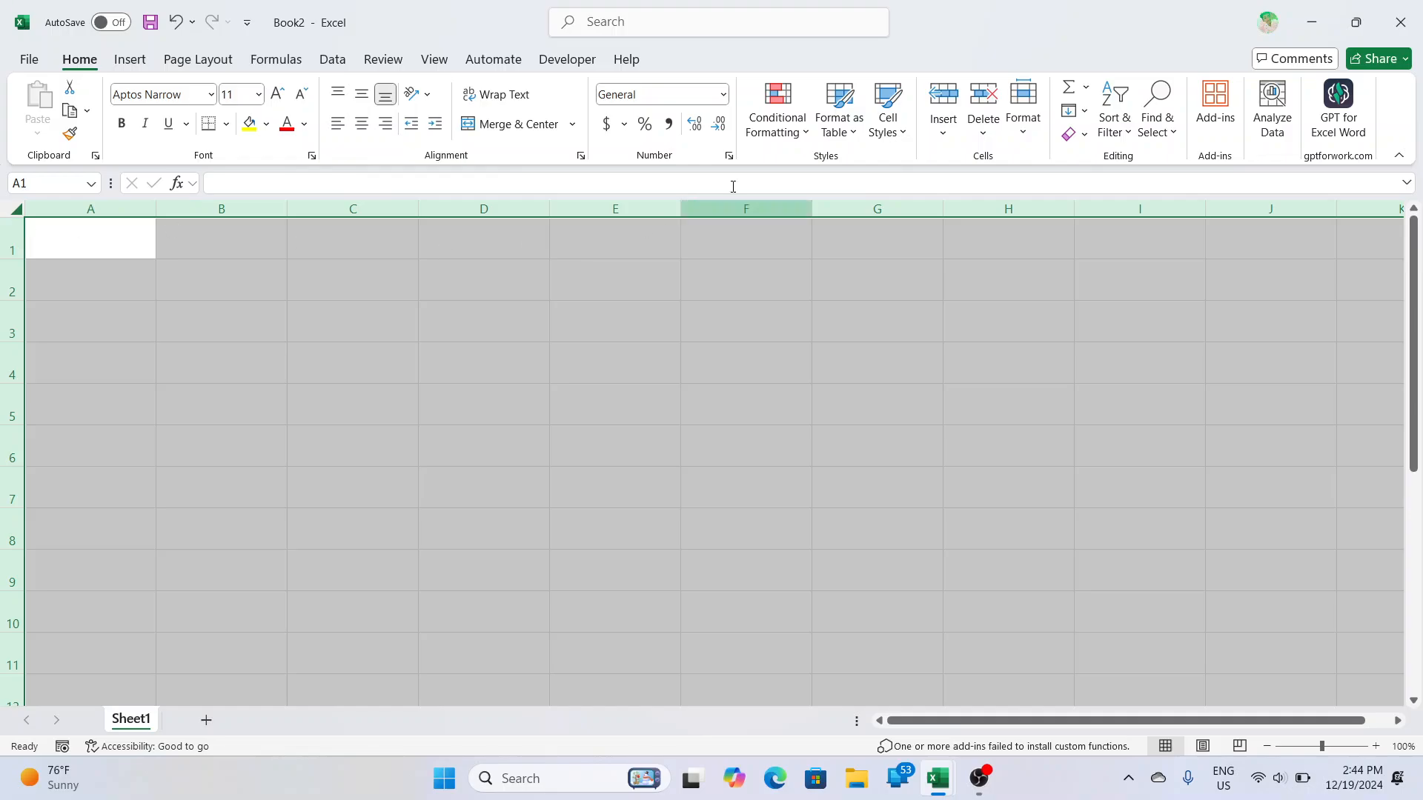
- Set the row height of the whole sheet to 40
{"action": "left_click", "coordinate": [1013, 126]}
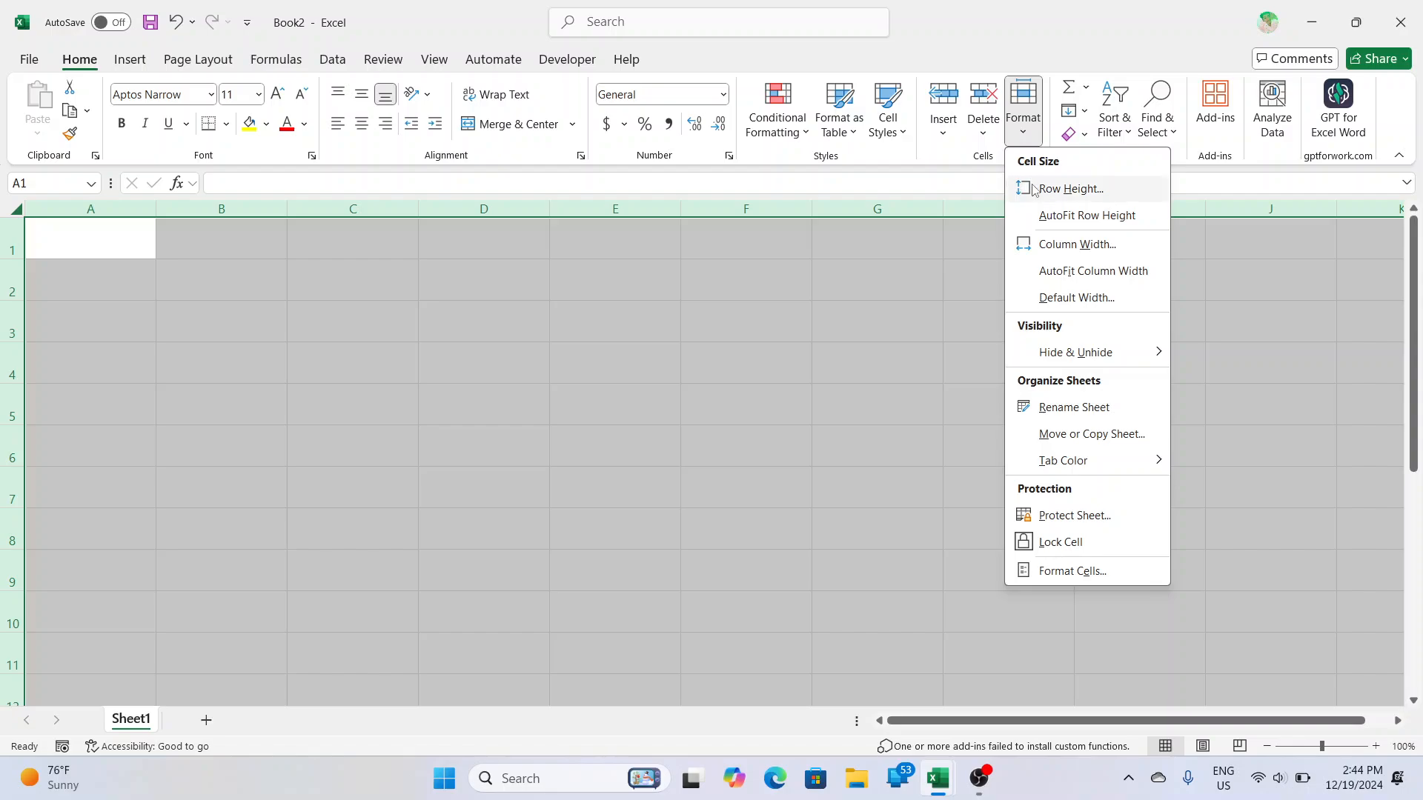
{"action": "left_click", "coordinate": [1079, 192]}
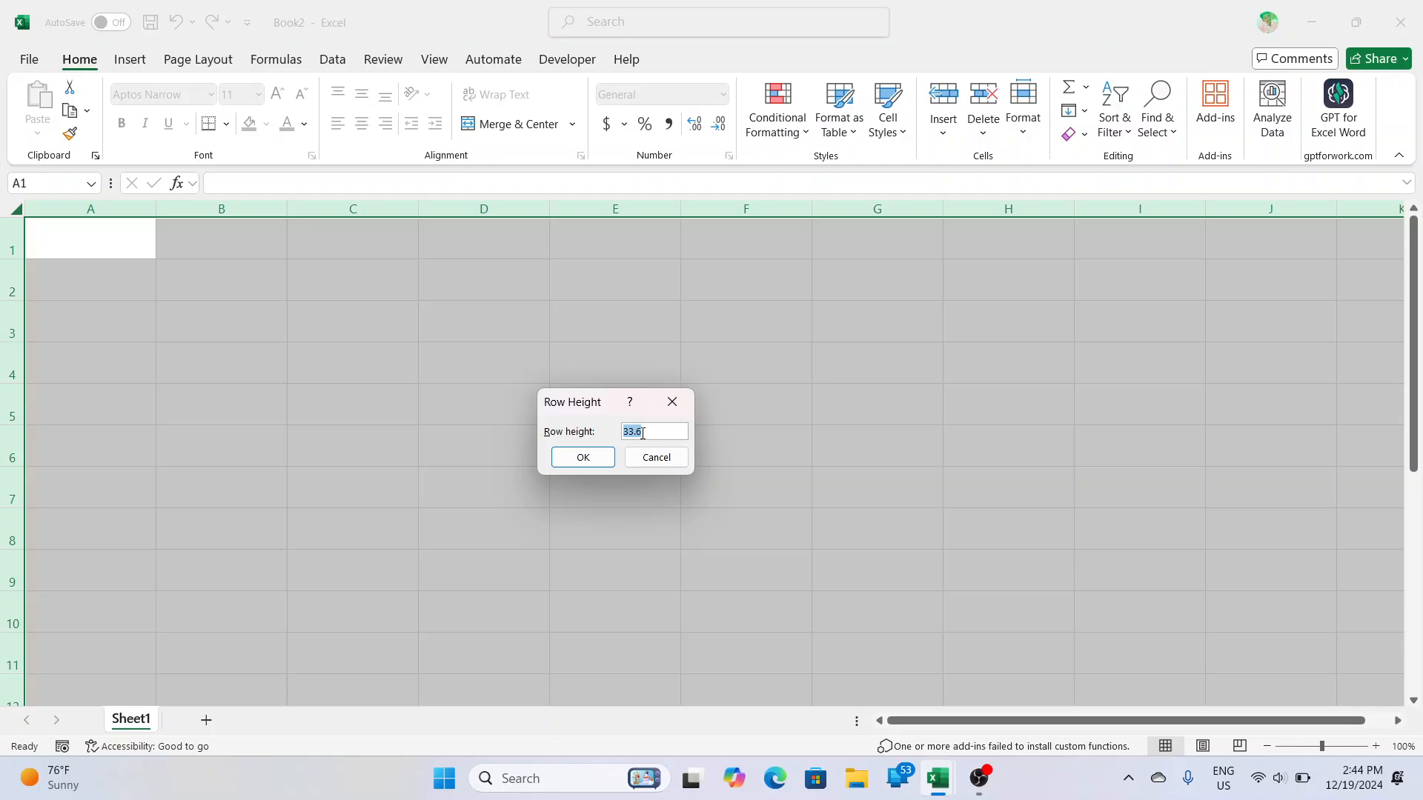
{"action": "type", "text": "40"}
{"action": "key", "text": "Return"}
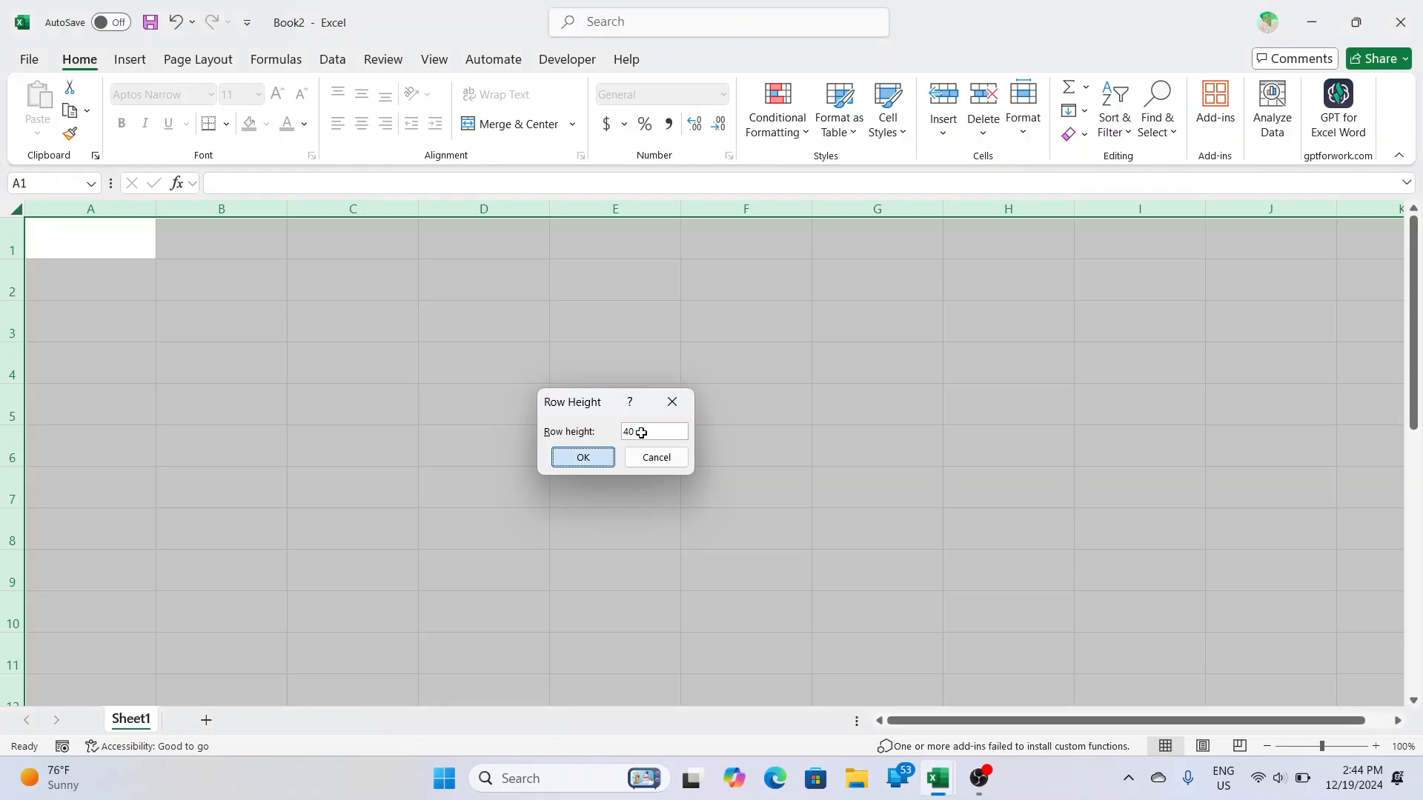
- Set the column width of the whole sheet to 25 and deselect the sheet
{"action": "left_click", "coordinate": [1025, 111]}
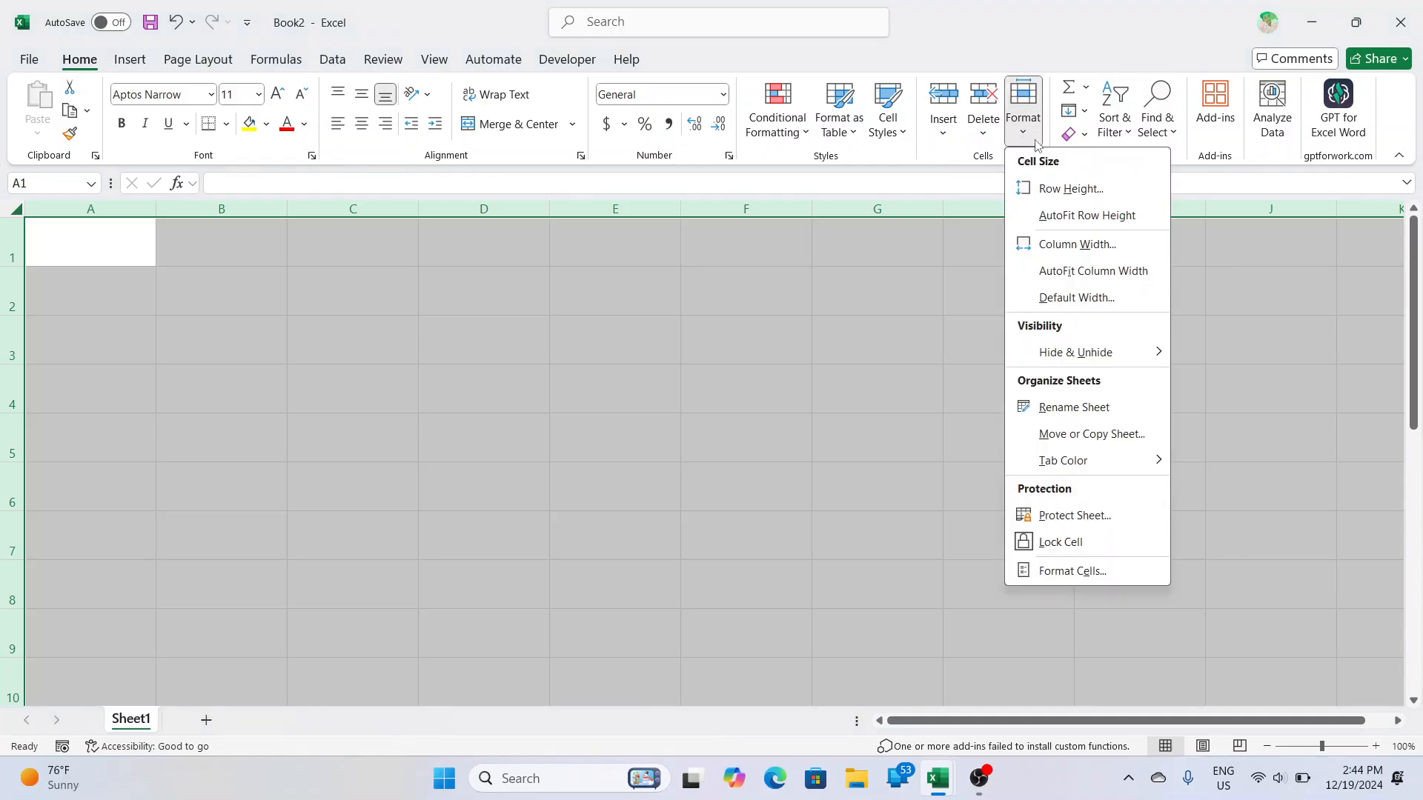
{"action": "left_click", "coordinate": [1077, 245]}
{"action": "type", "text": "25"}
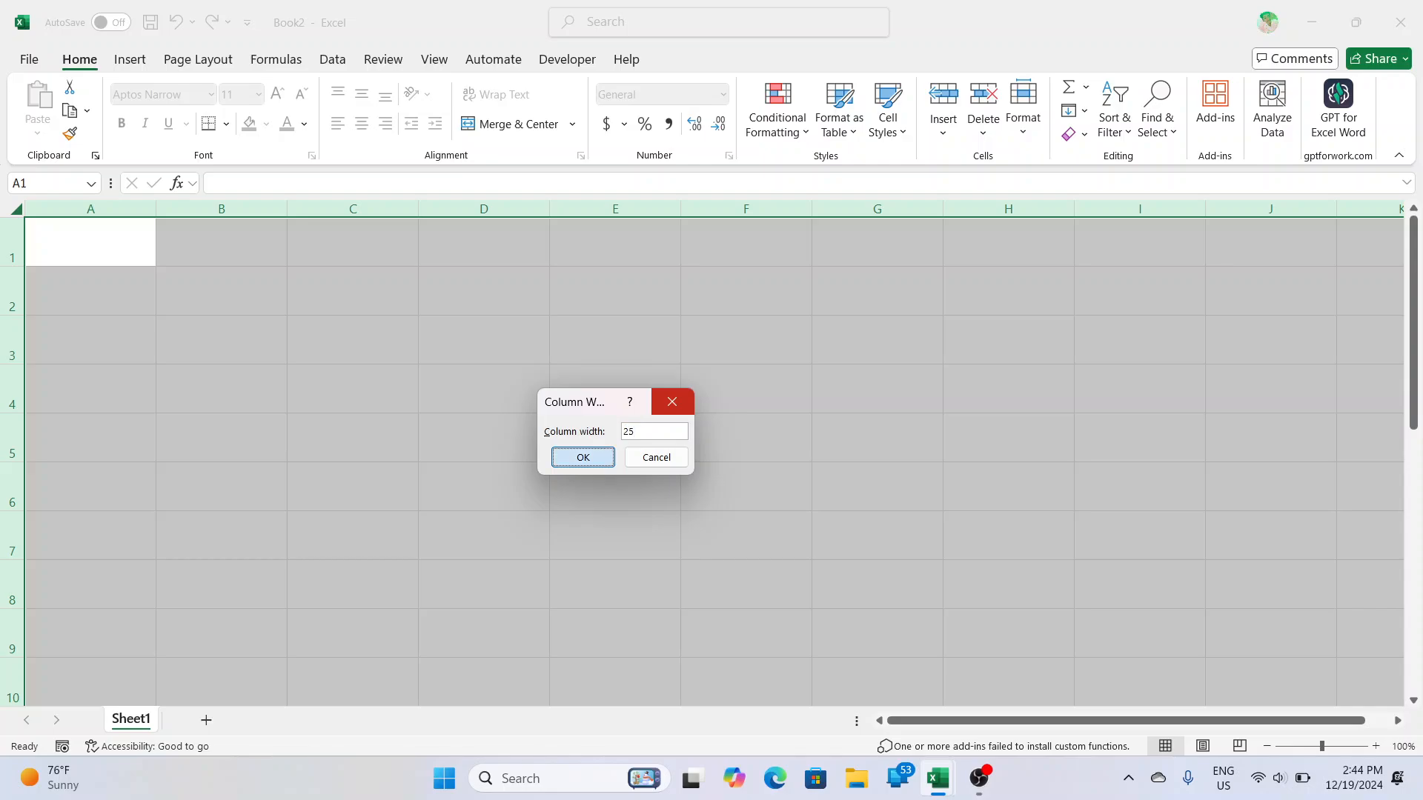
{"action": "key", "text": "Return"}
{"action": "left_click", "coordinate": [534, 402]}
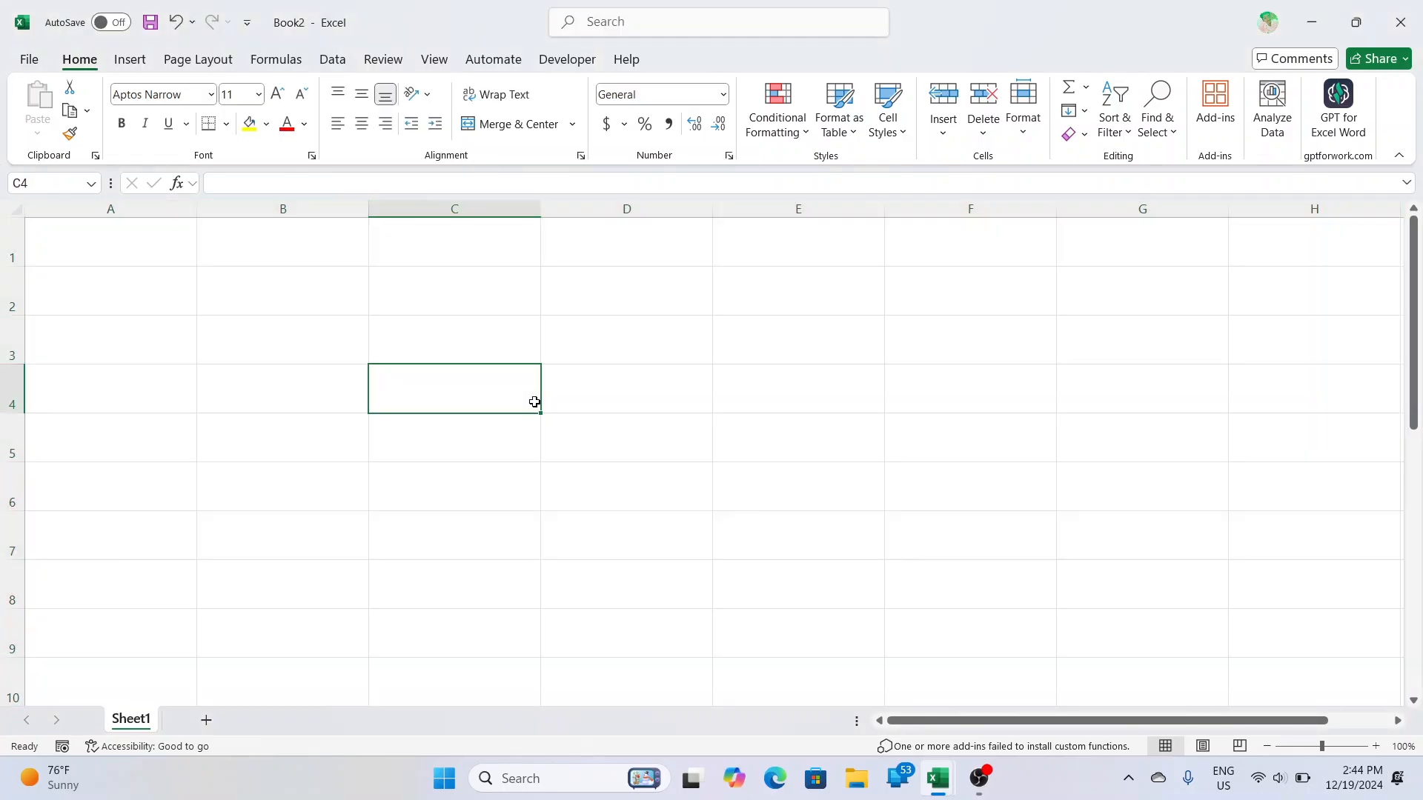
{"action": "left_click", "coordinate": [349, 358]}
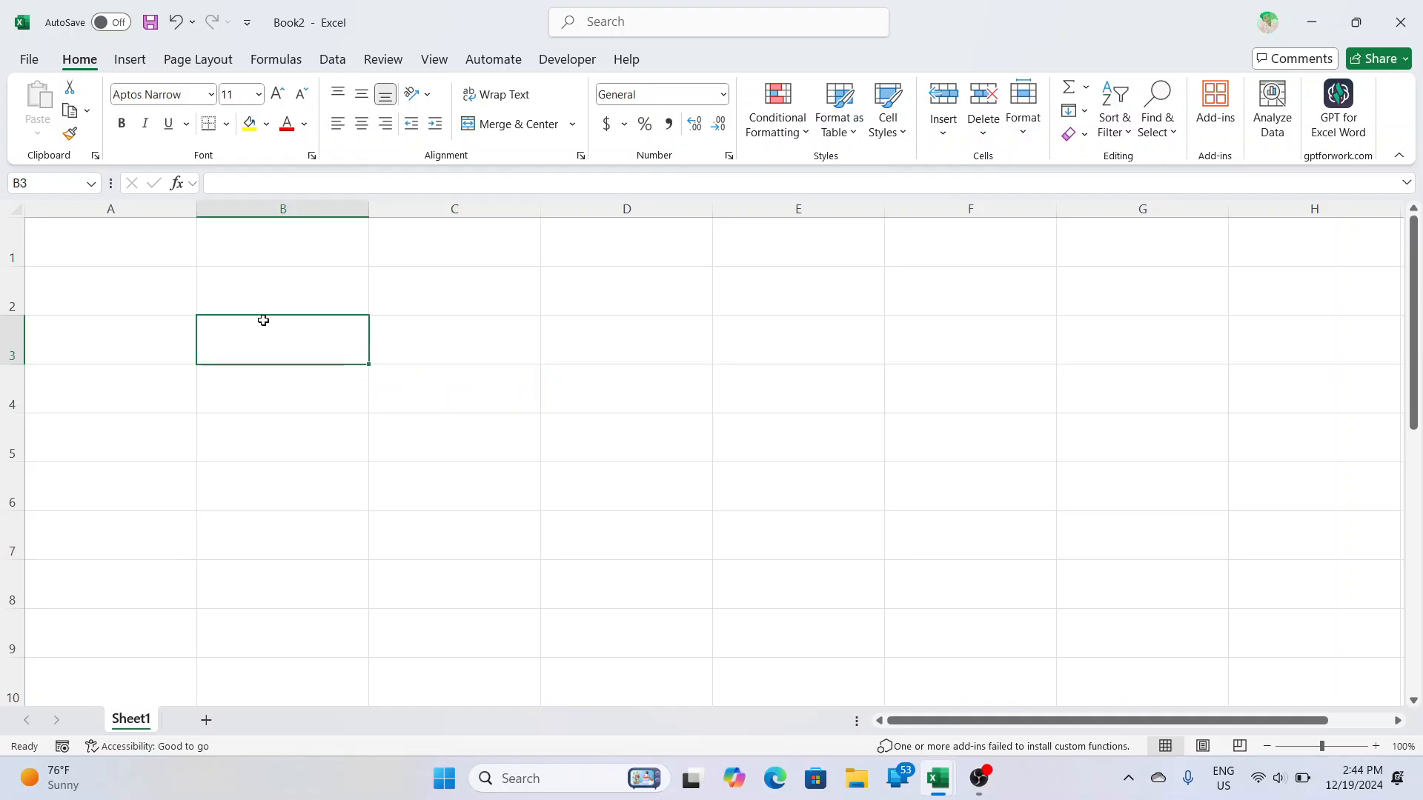
- Increase the font size of all cells in the sheet to 24
{"action": "left_click", "coordinate": [16, 210]}
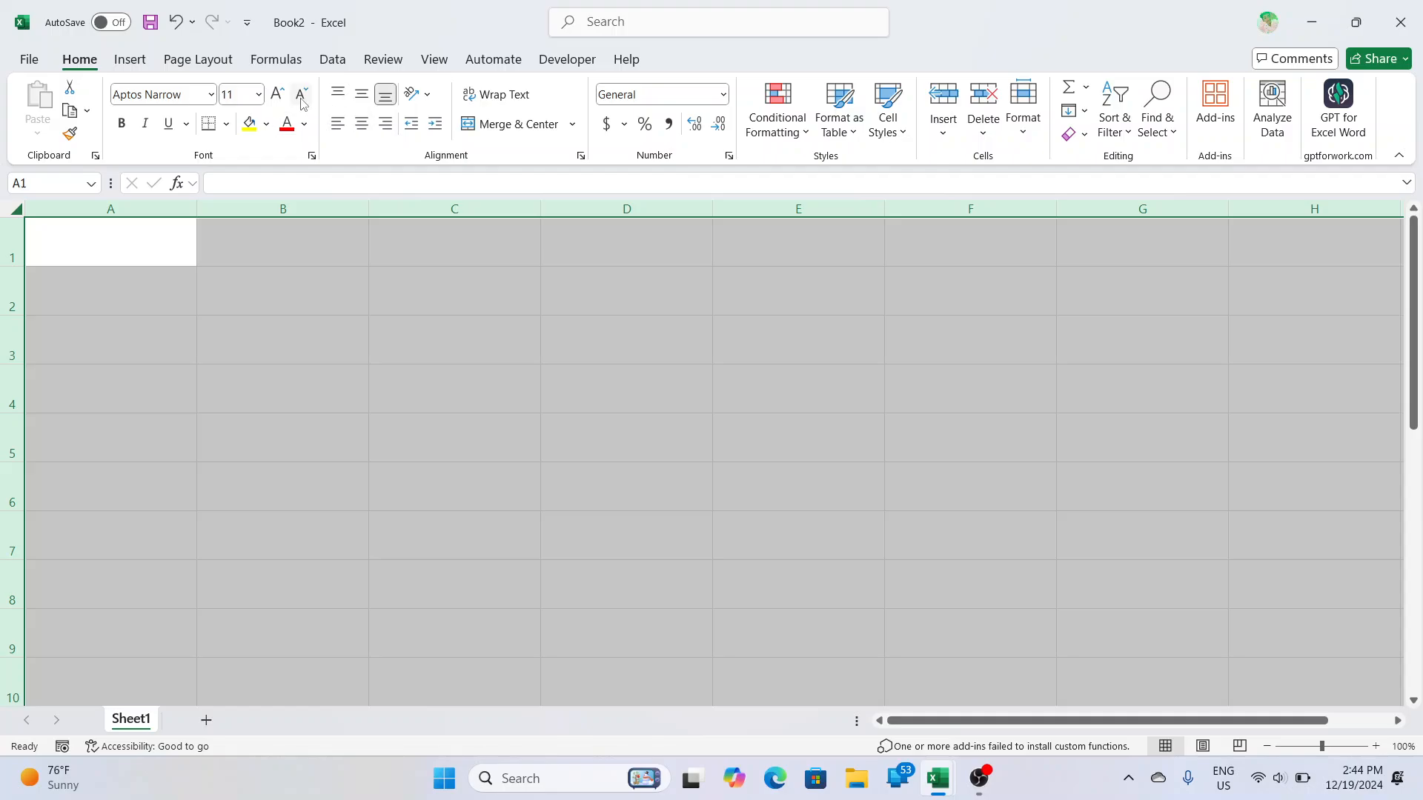
{"action": "left_click", "coordinate": [275, 93]}
{"action": "left_click", "coordinate": [276, 93]}
{"action": "left_click", "coordinate": [275, 93]}
{"action": "left_click", "coordinate": [274, 92]}
{"action": "left_click", "coordinate": [274, 93]}
{"action": "left_click", "coordinate": [274, 93]}
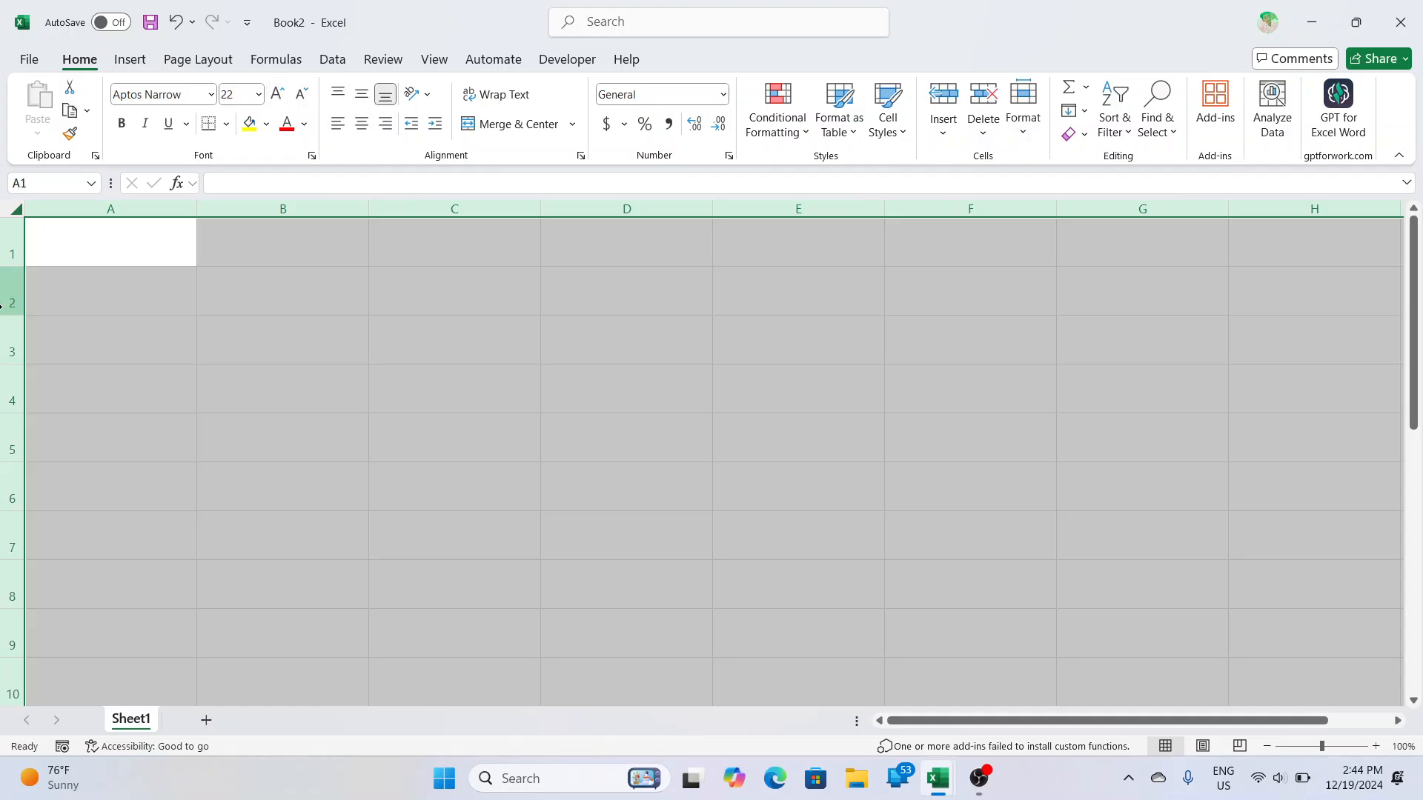
{"action": "left_click", "coordinate": [285, 93]}
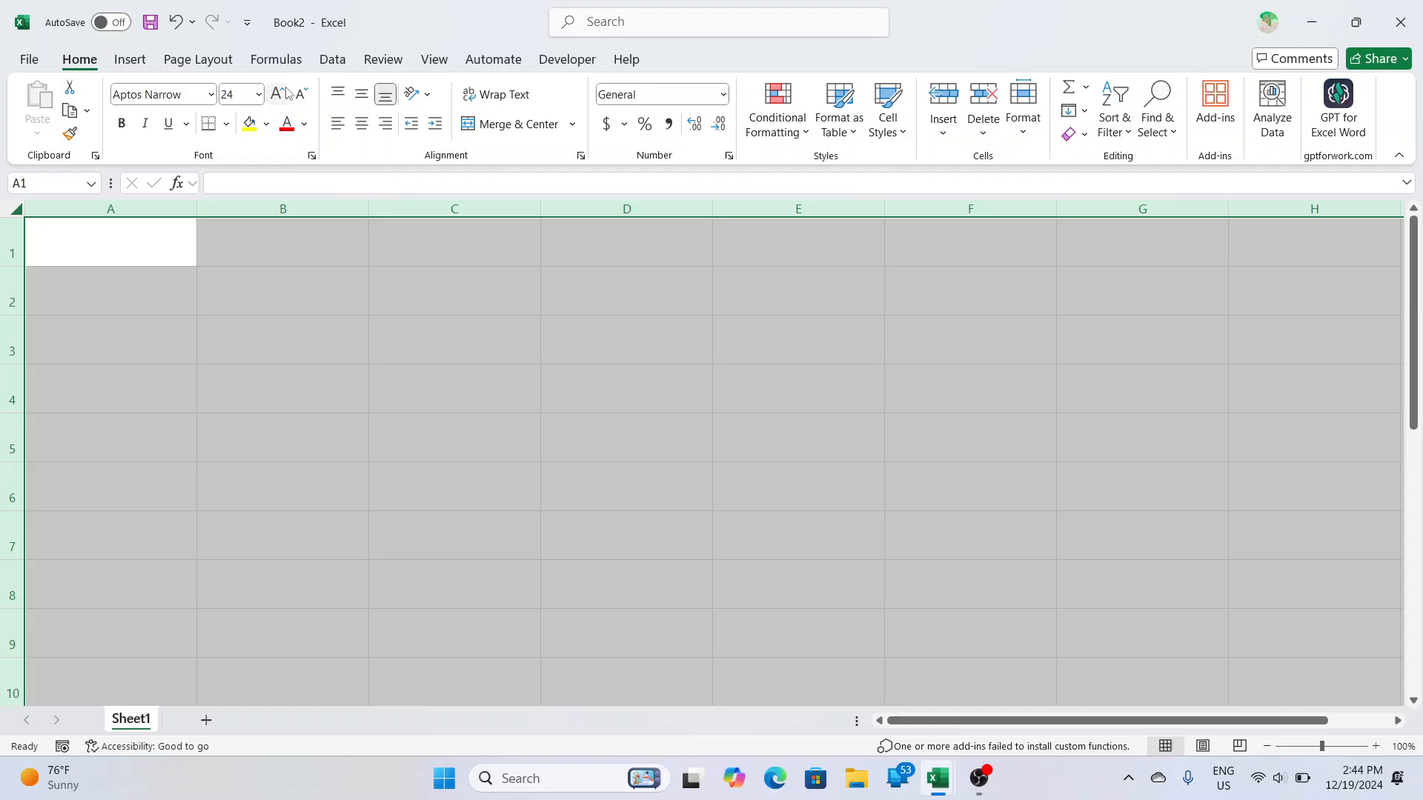
- Enter the row count 1048576 in cell B2 and the column count 16384 in cell B3
{"action": "left_click", "coordinate": [223, 306]}
{"action": "type", "text": "104"}
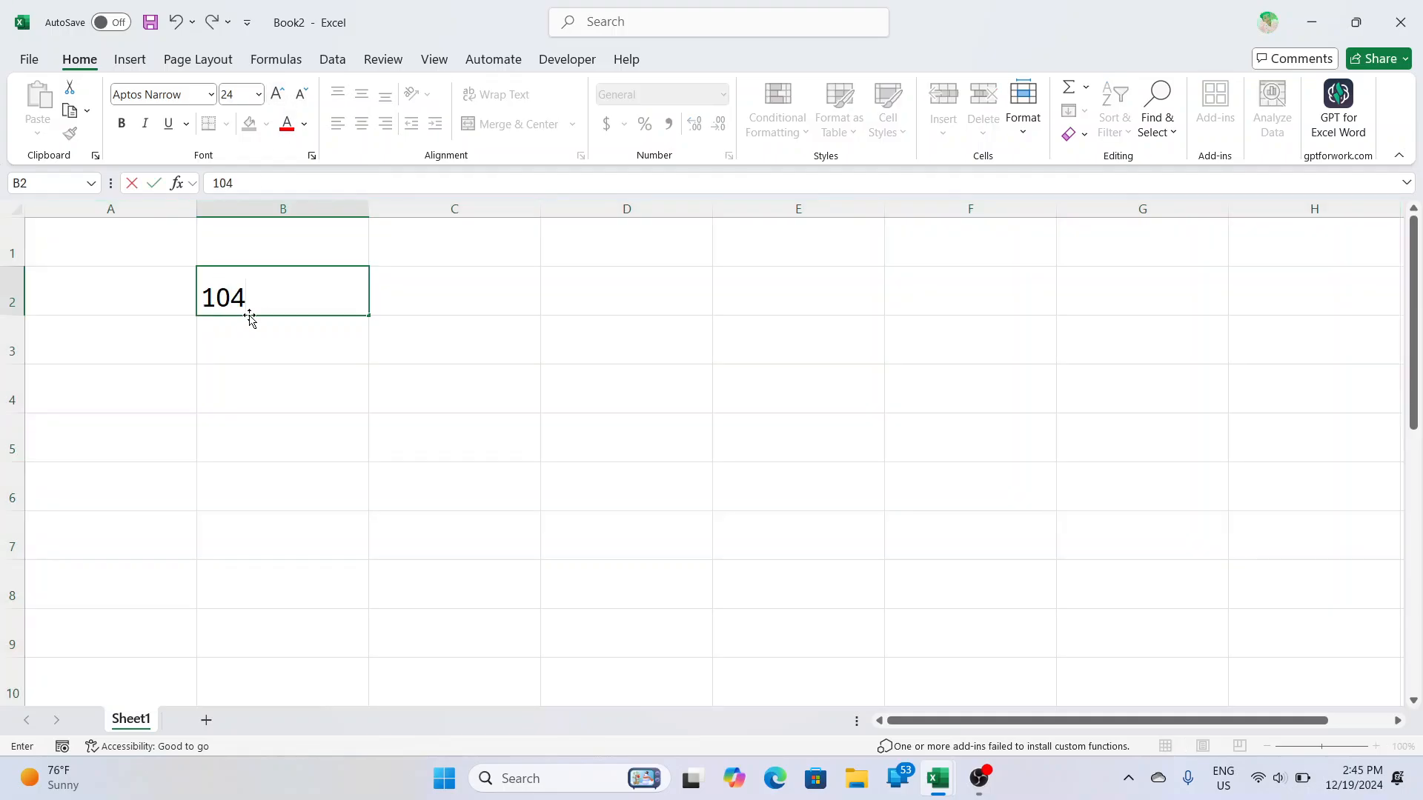
{"action": "type", "text": "8576"}
{"action": "key", "text": "Return"}
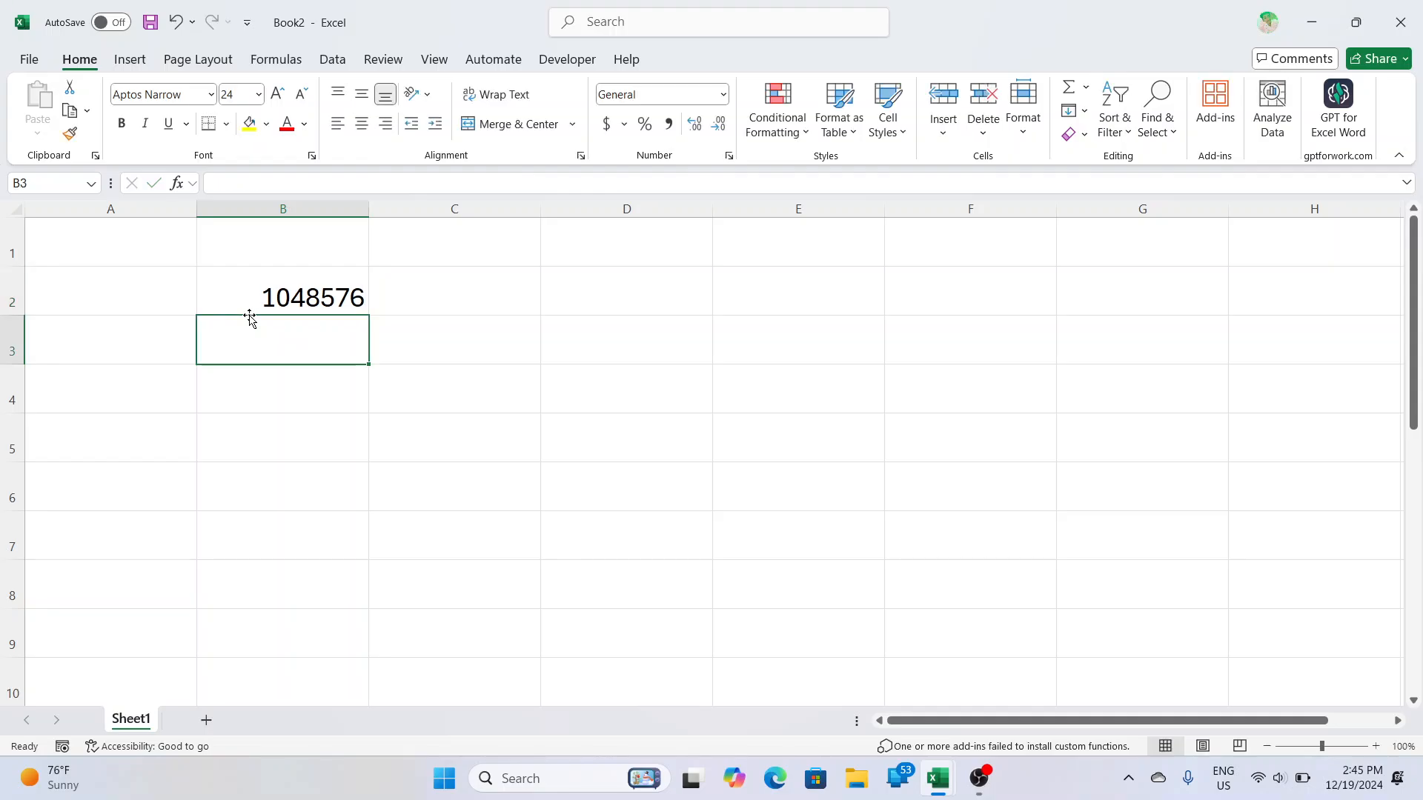
{"action": "type", "text": "16384"}
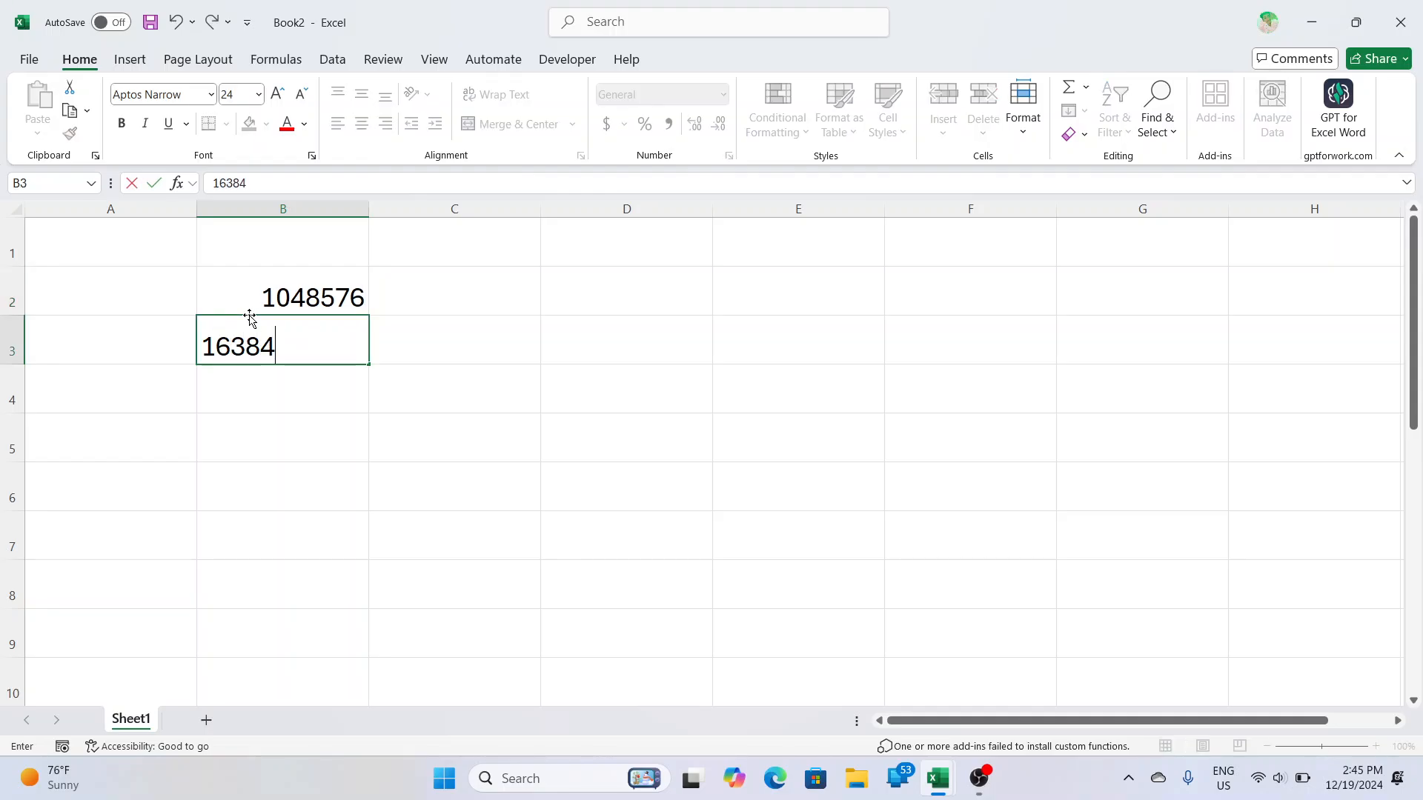
{"action": "key", "text": "Return"}
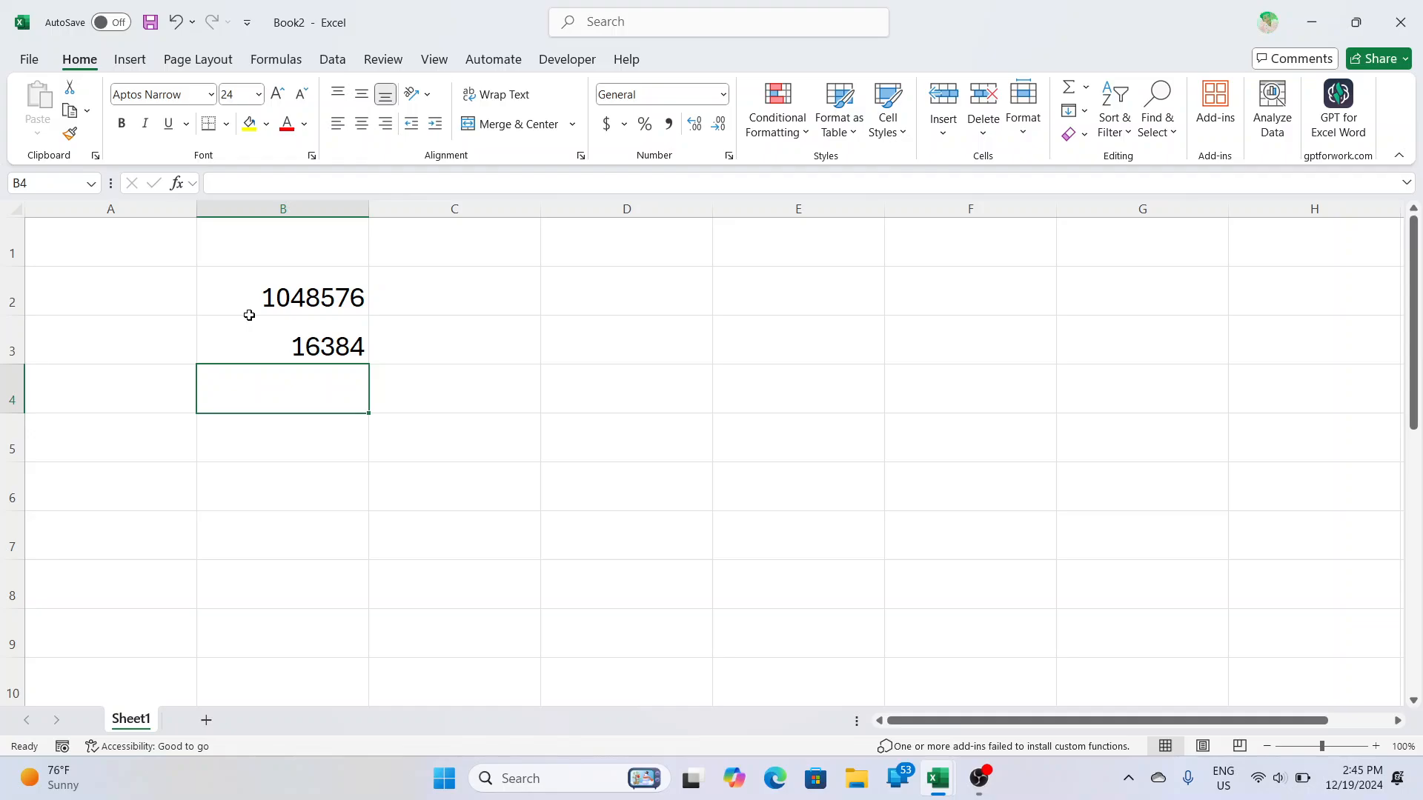
- Label the two counts by entering "column" in cell A3 and "row" in cell A2
{"action": "key", "text": "Up"}
{"action": "key", "text": "Left"}
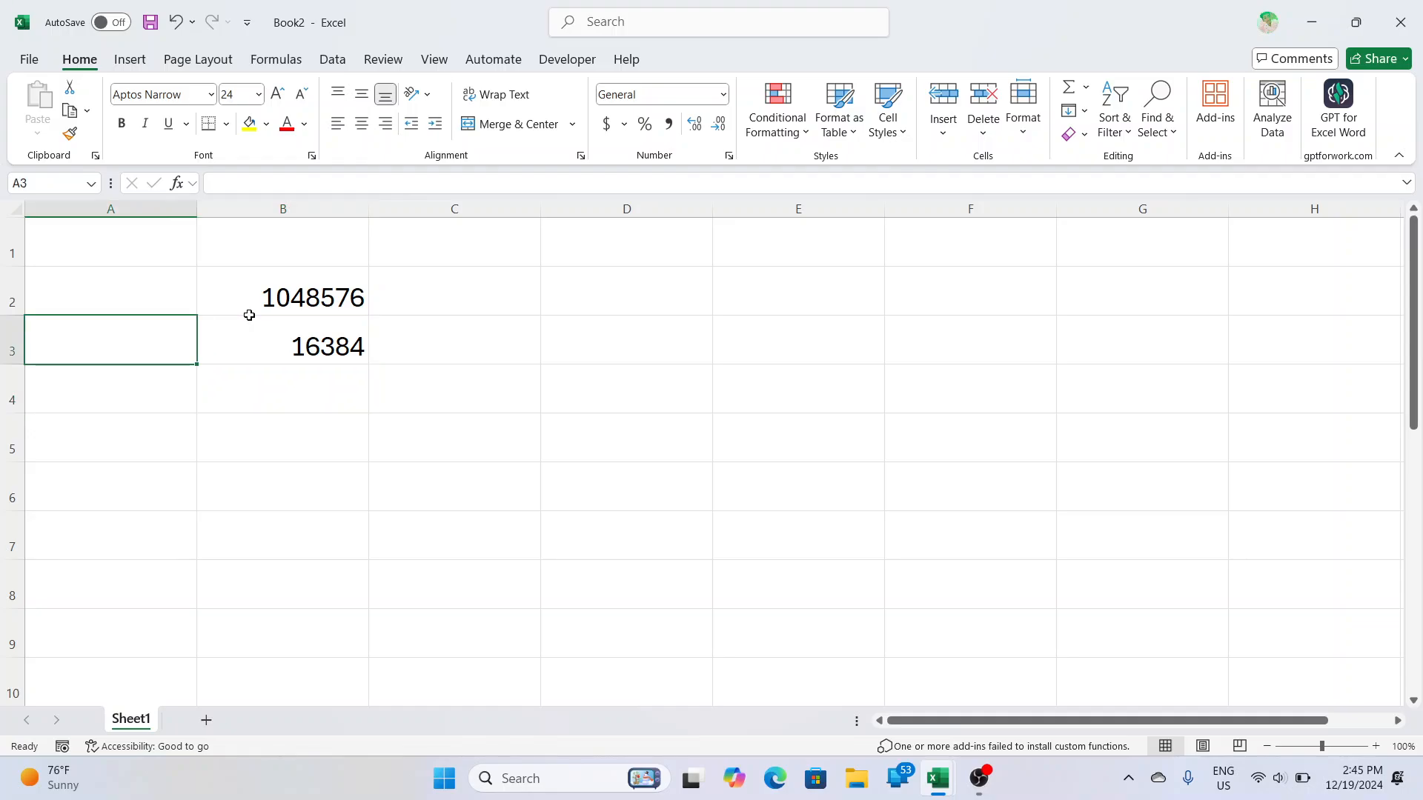
{"action": "type", "text": "column"}
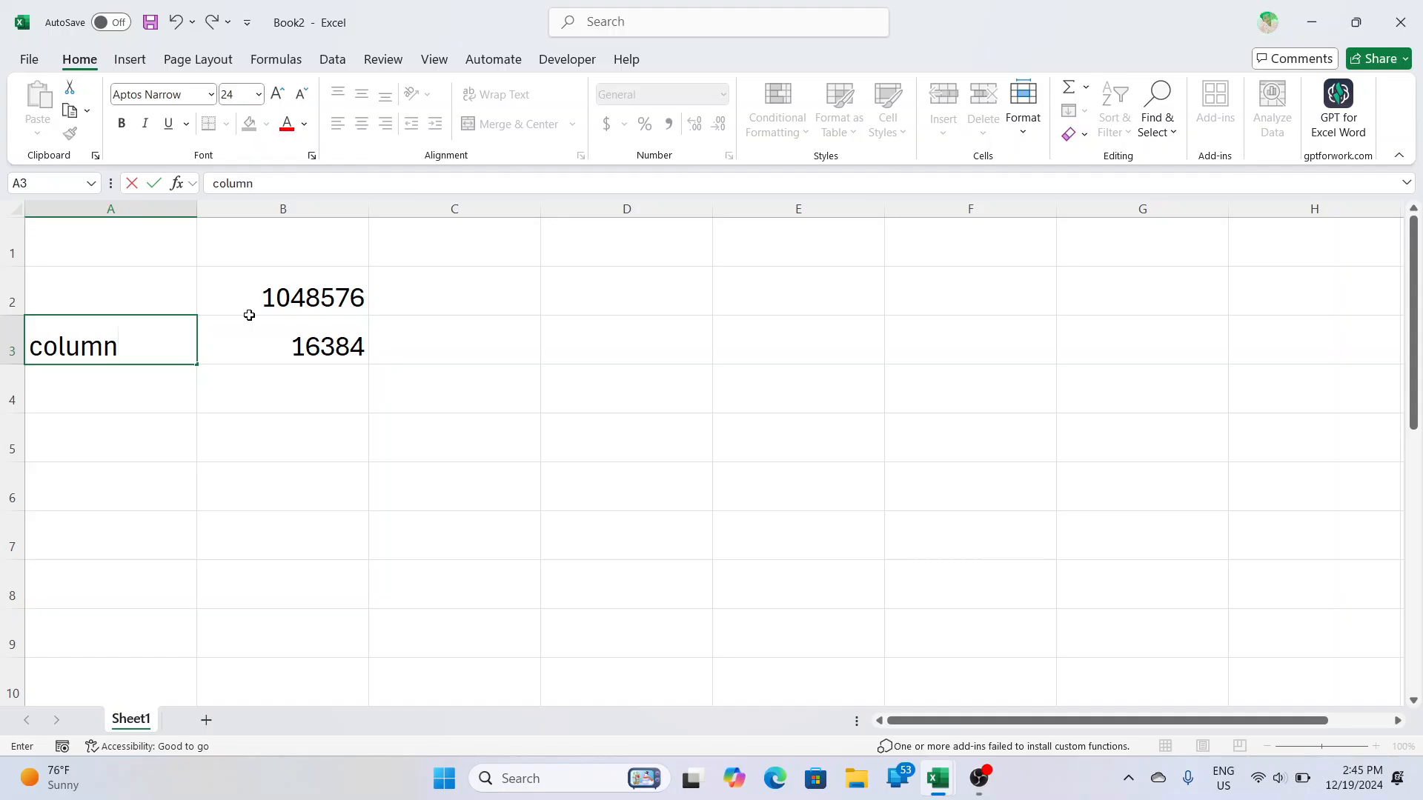
{"action": "key", "text": "Up"}
{"action": "type", "text": "row"}
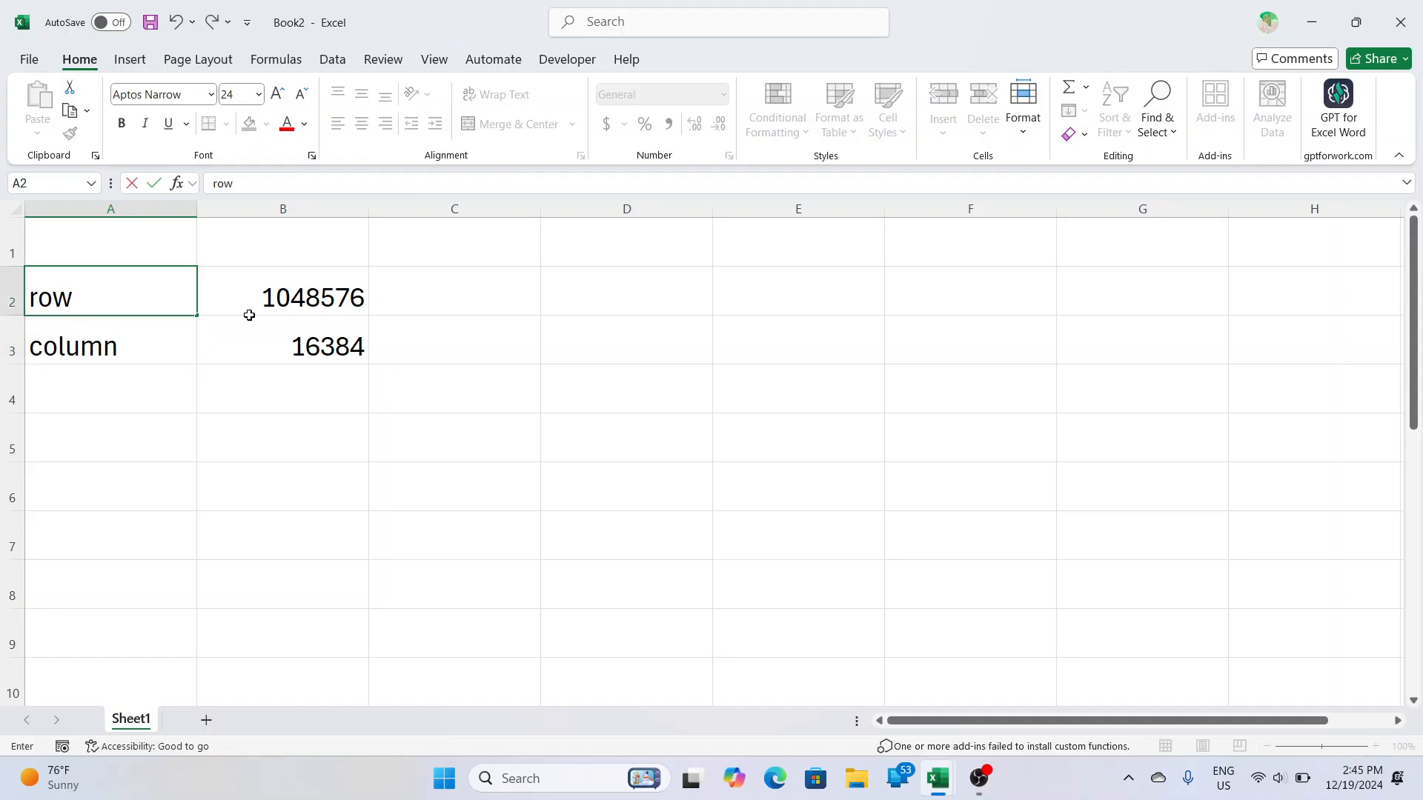
{"action": "key", "text": "Right"}
- Enter the label "total cell" in cell A4, below the column label
{"action": "key", "text": "Right"}
{"action": "key", "text": "Down"}
{"action": "key", "text": "Down"}
{"action": "key", "text": "Down"}
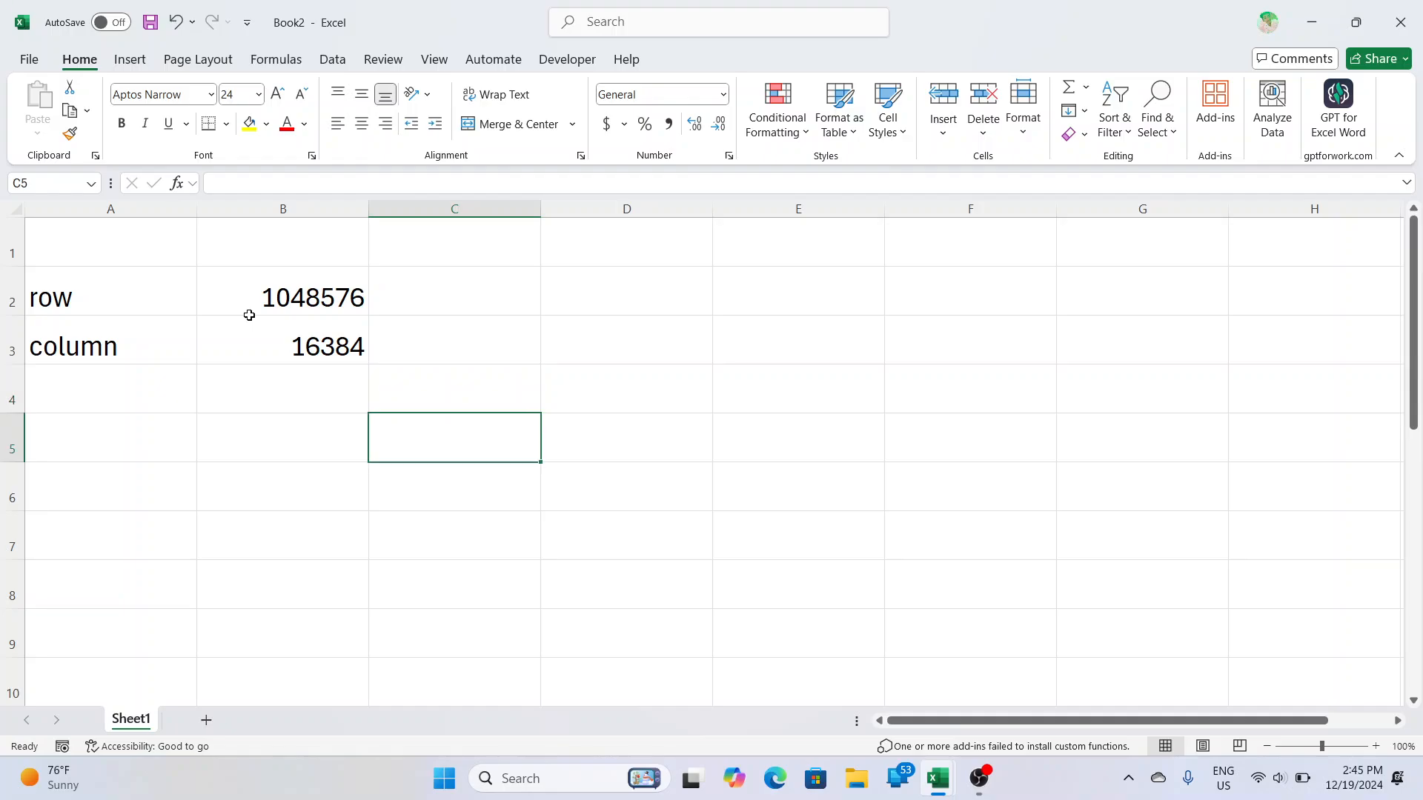
{"action": "key", "text": "Left"}
{"action": "key", "text": "Up"}
{"action": "key", "text": "Left"}
{"action": "type", "text": "total cel"}
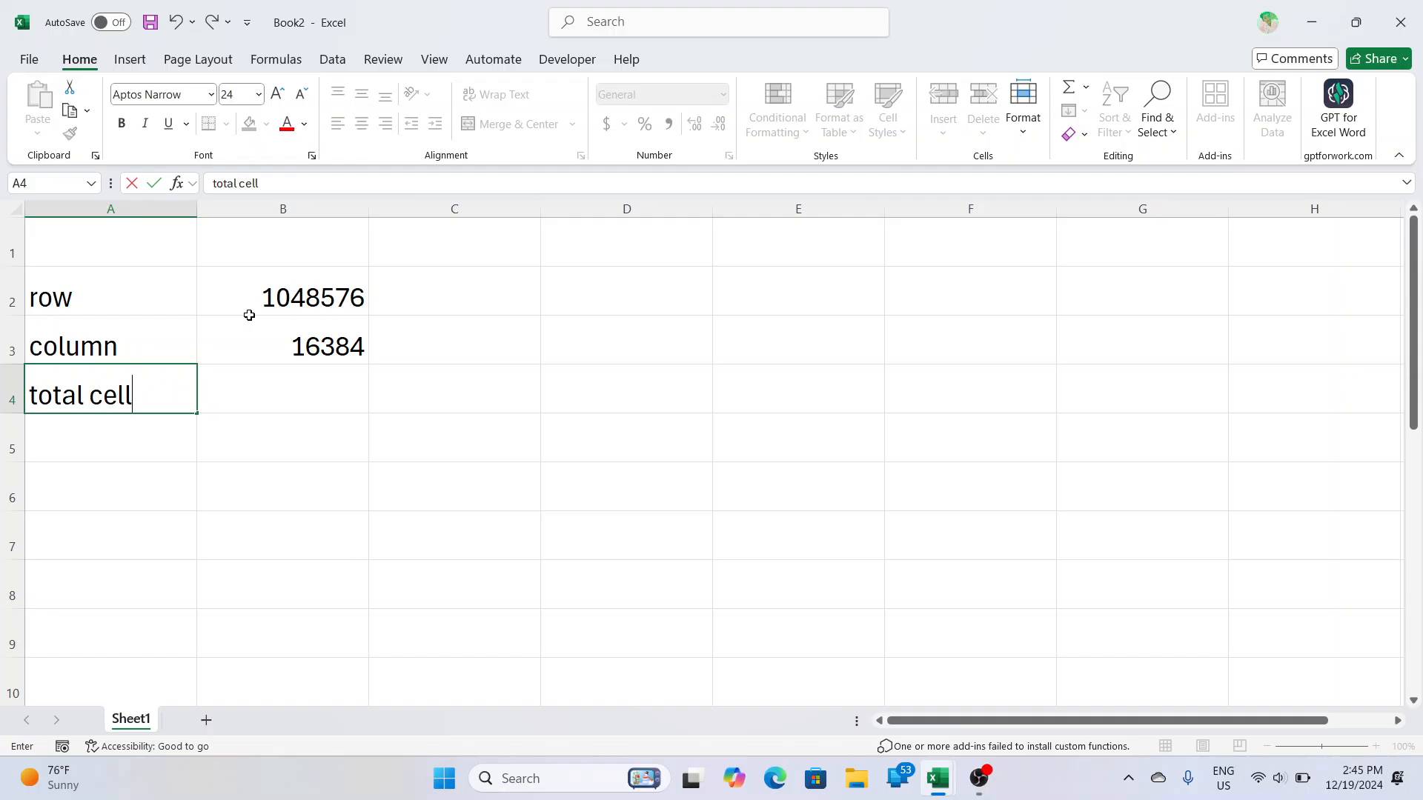
{"action": "key", "text": "Right"}
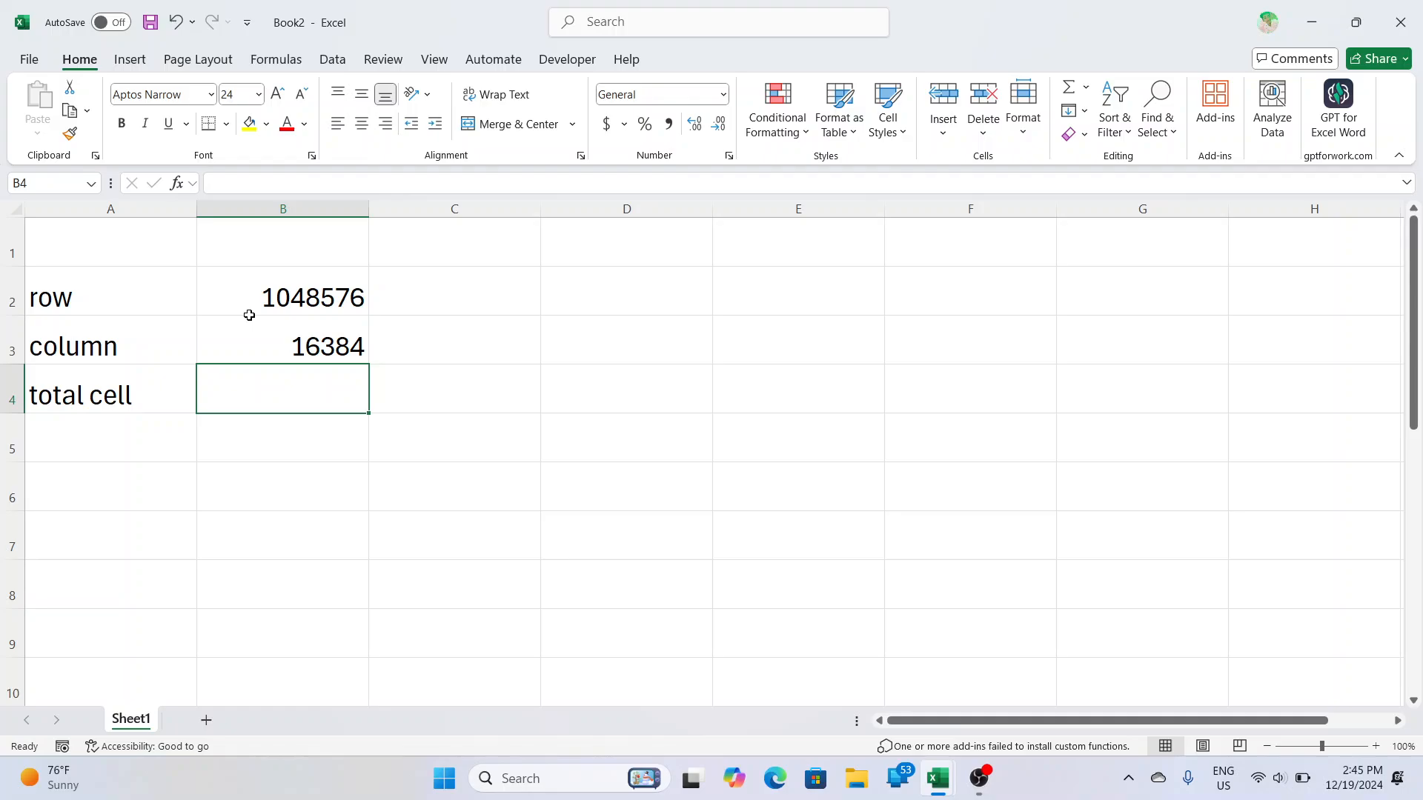
- Calculate the total number of cells in B4 with the formula =B2*B3
{"action": "type", "text": "="}
{"action": "left_click", "coordinate": [271, 311]}
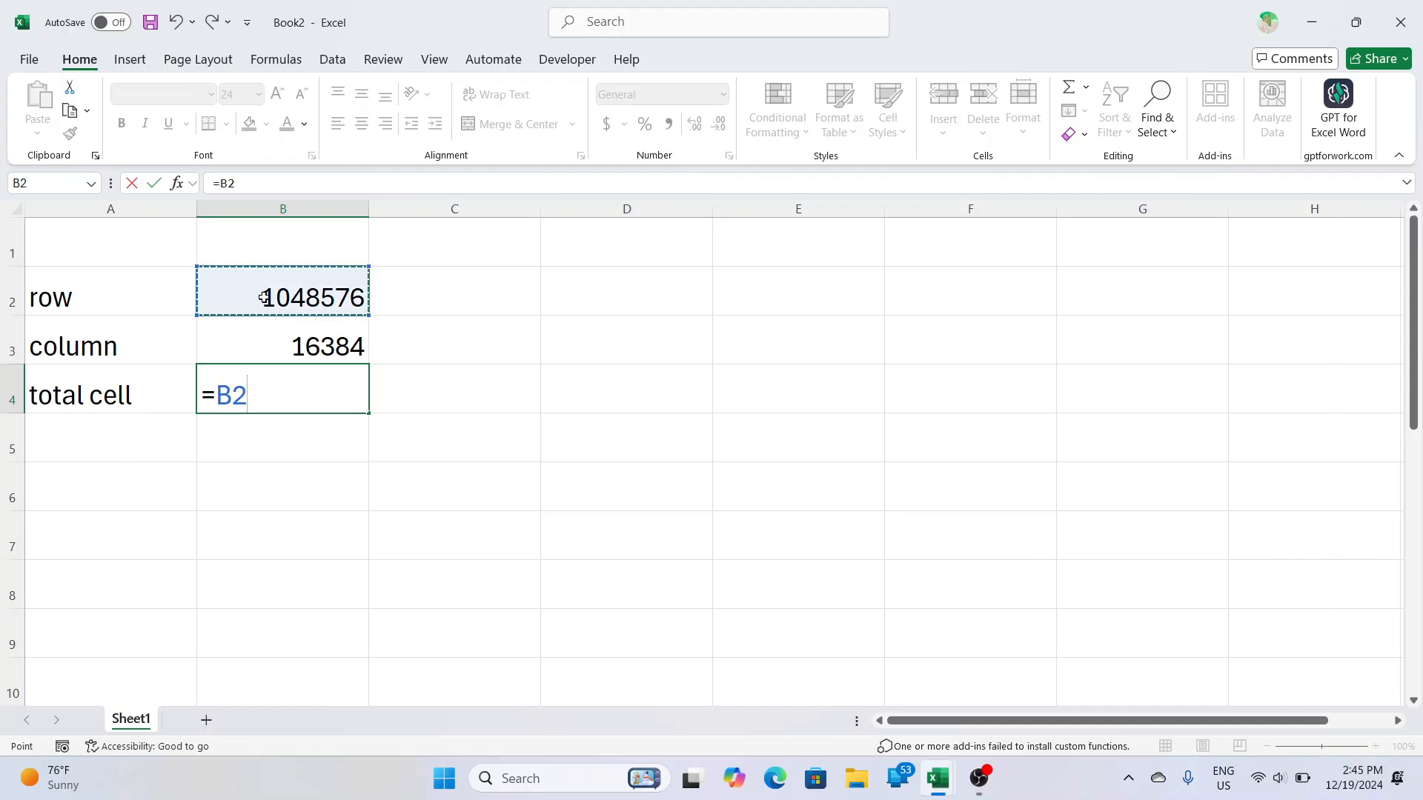
{"action": "type", "text": "*"}
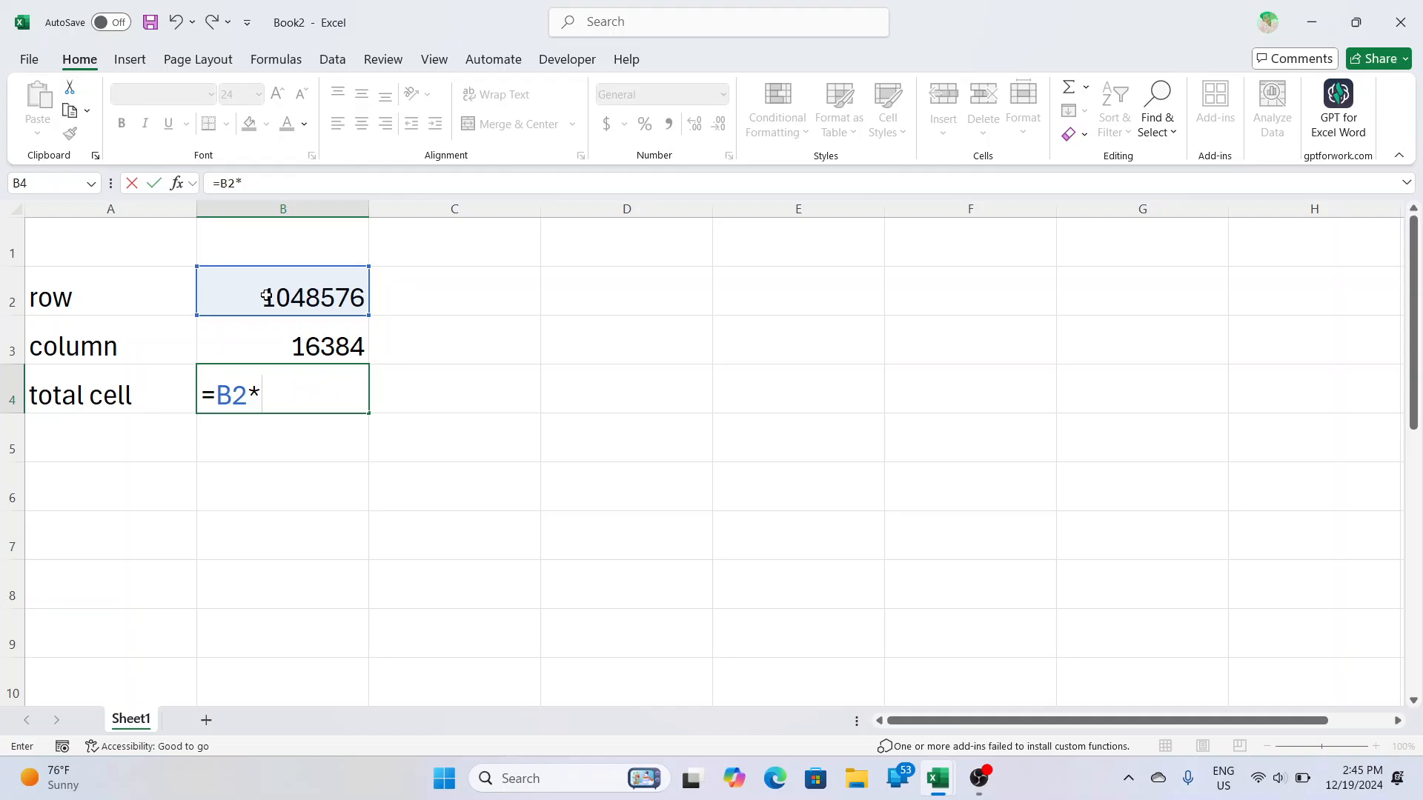
{"action": "left_click", "coordinate": [303, 342]}
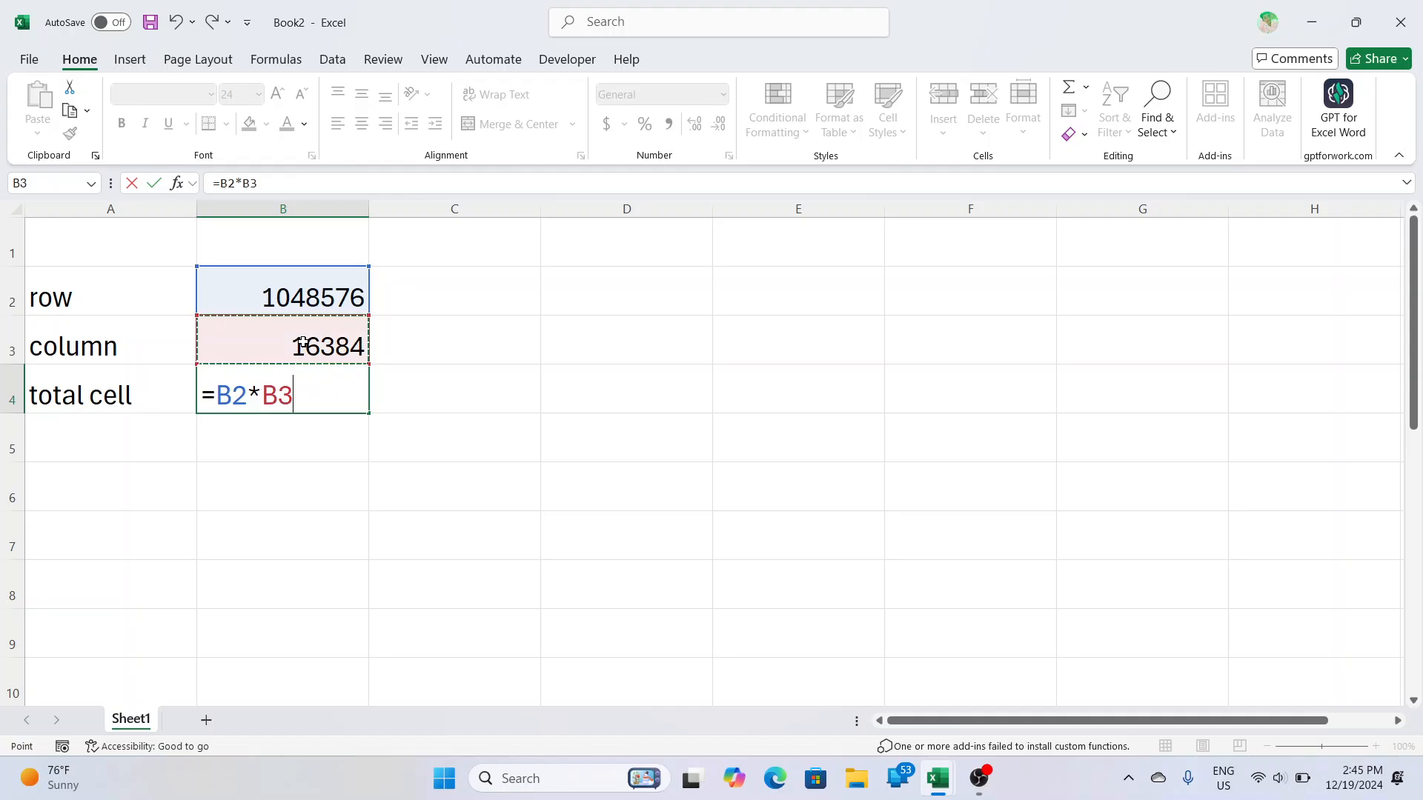
{"action": "key", "text": "Return"}
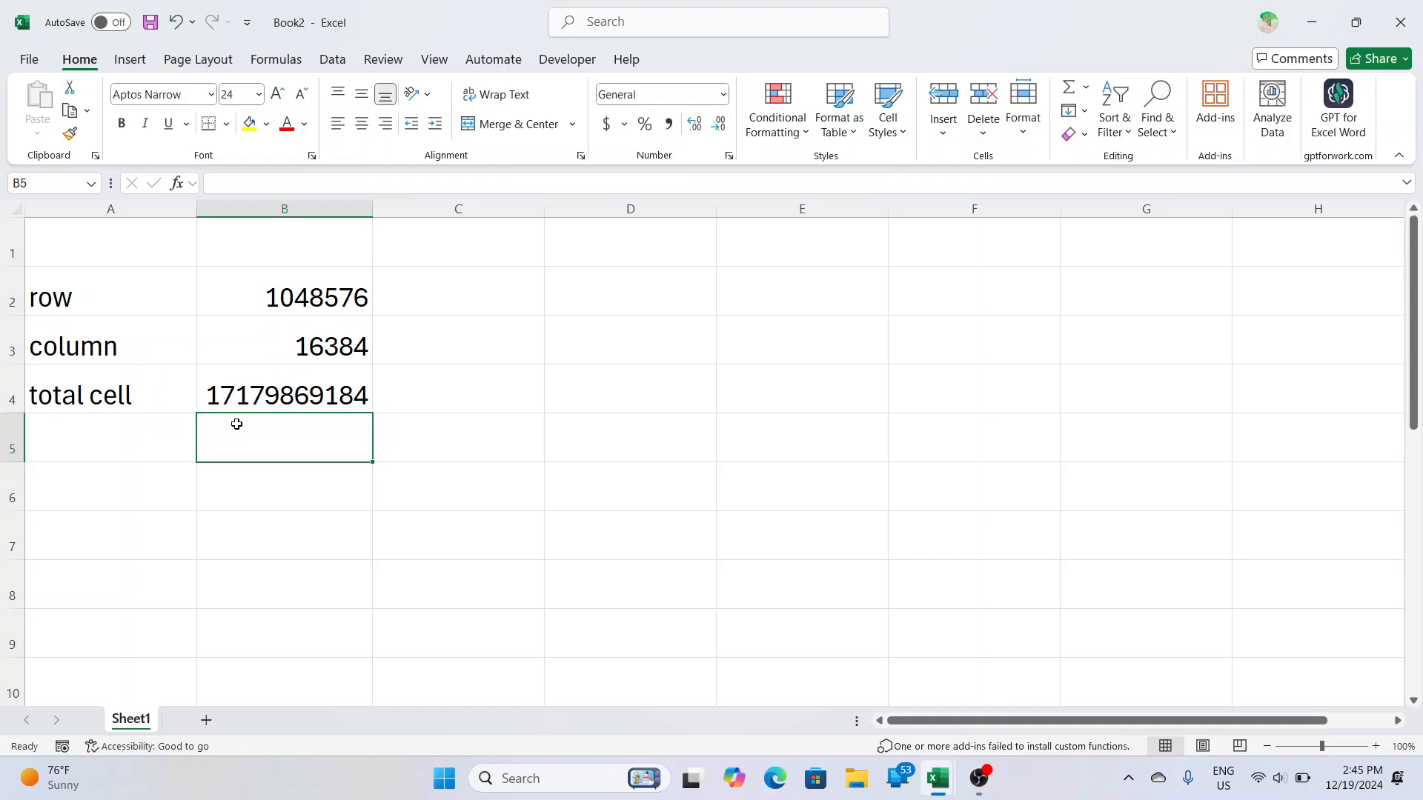
- Inspect the formula in cell B4 and the cells it refers to, leaving it unedited
{"action": "left_click", "coordinate": [255, 395]}
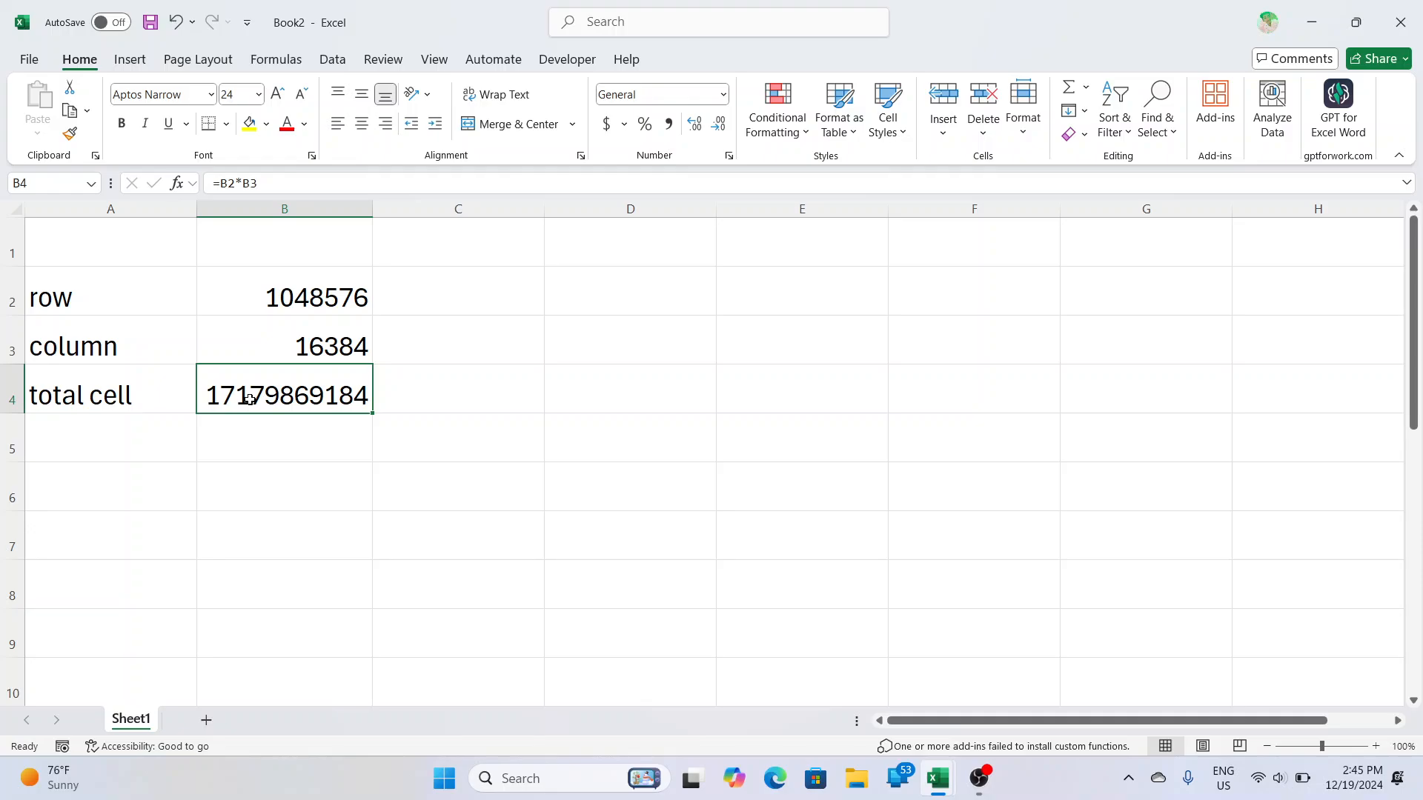
{"action": "left_click", "coordinate": [286, 430]}
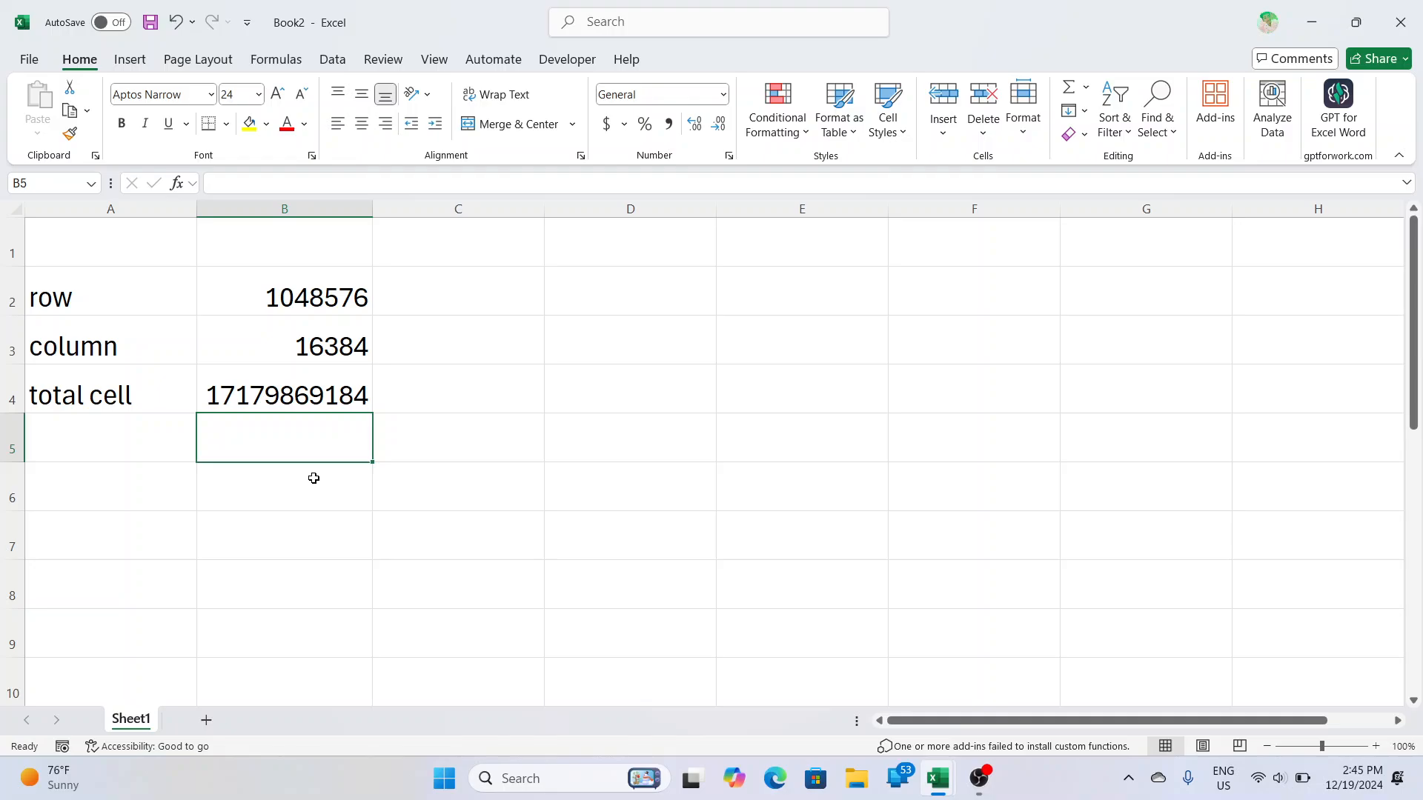
{"action": "key", "text": "Up"}
{"action": "key", "text": "XF86AudioLowerVolume"}
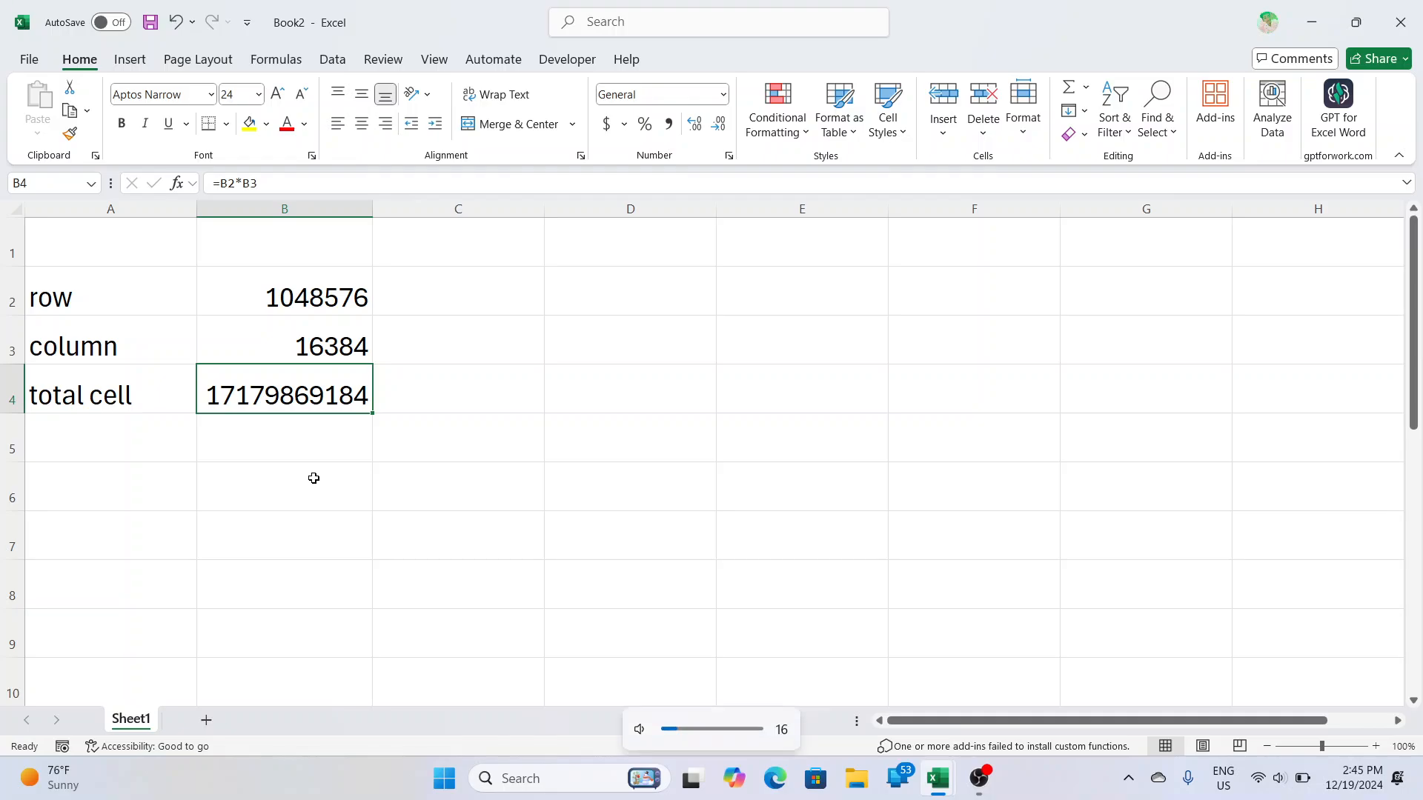
{"action": "key", "text": "F2"}
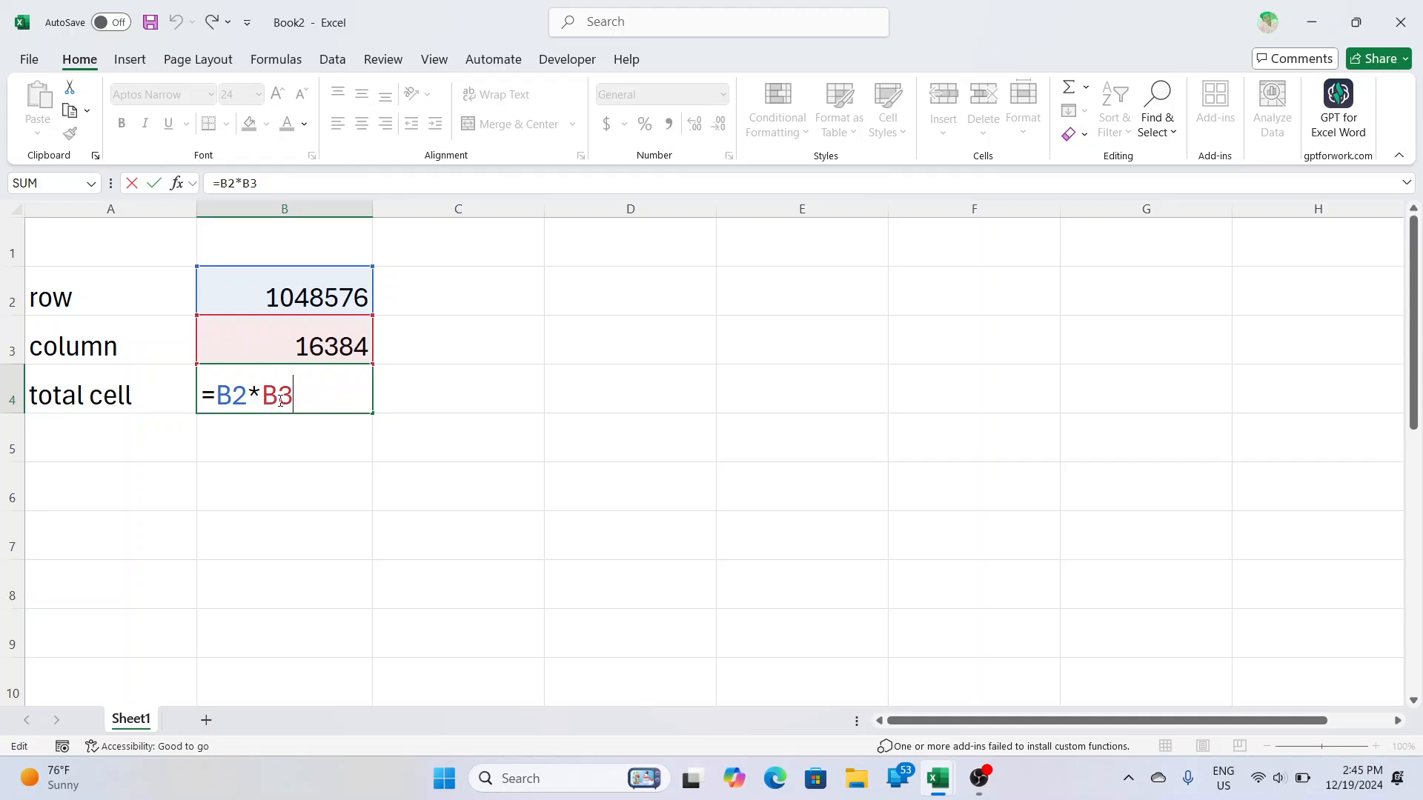
{"action": "key", "text": "ctrl+Return"}
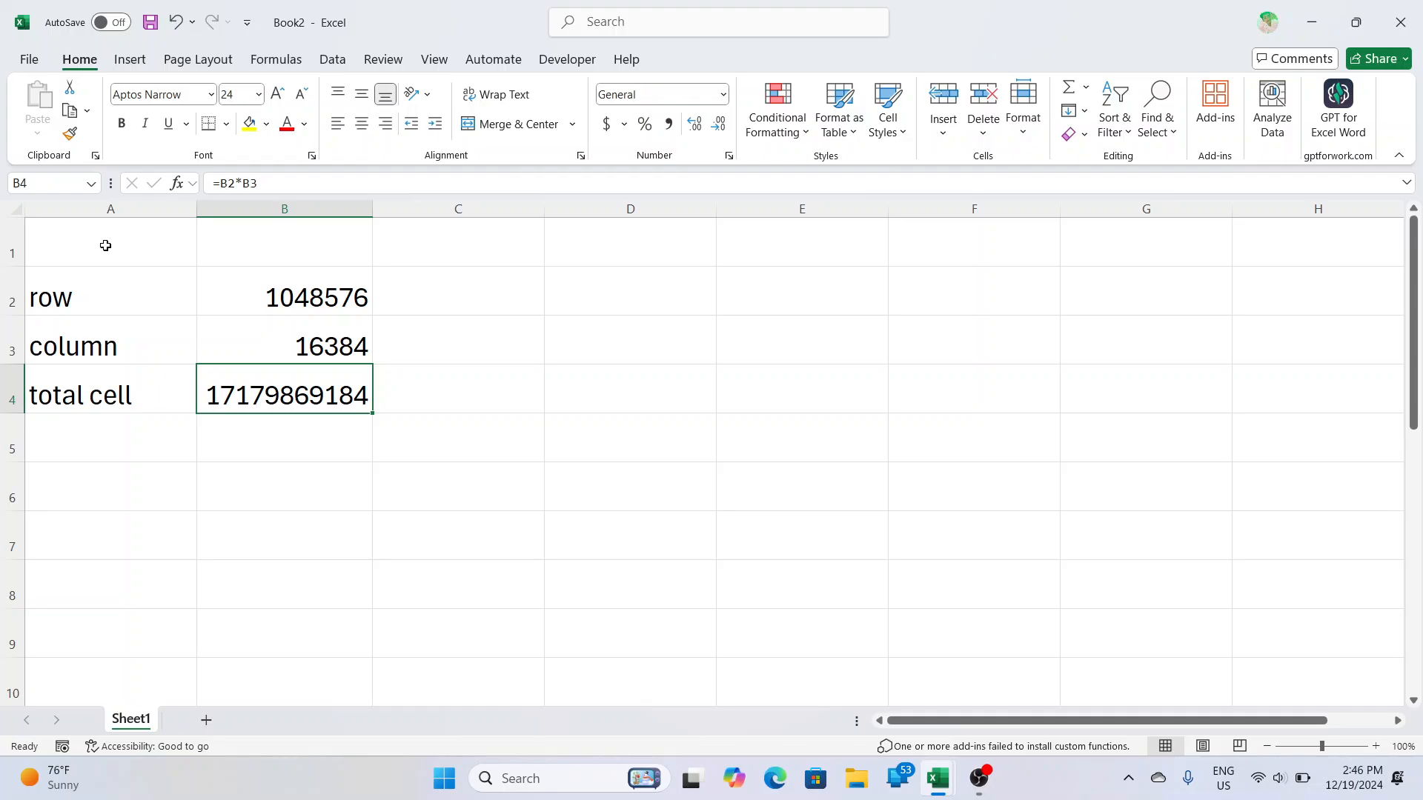
{"action": "left_click", "coordinate": [250, 256]}
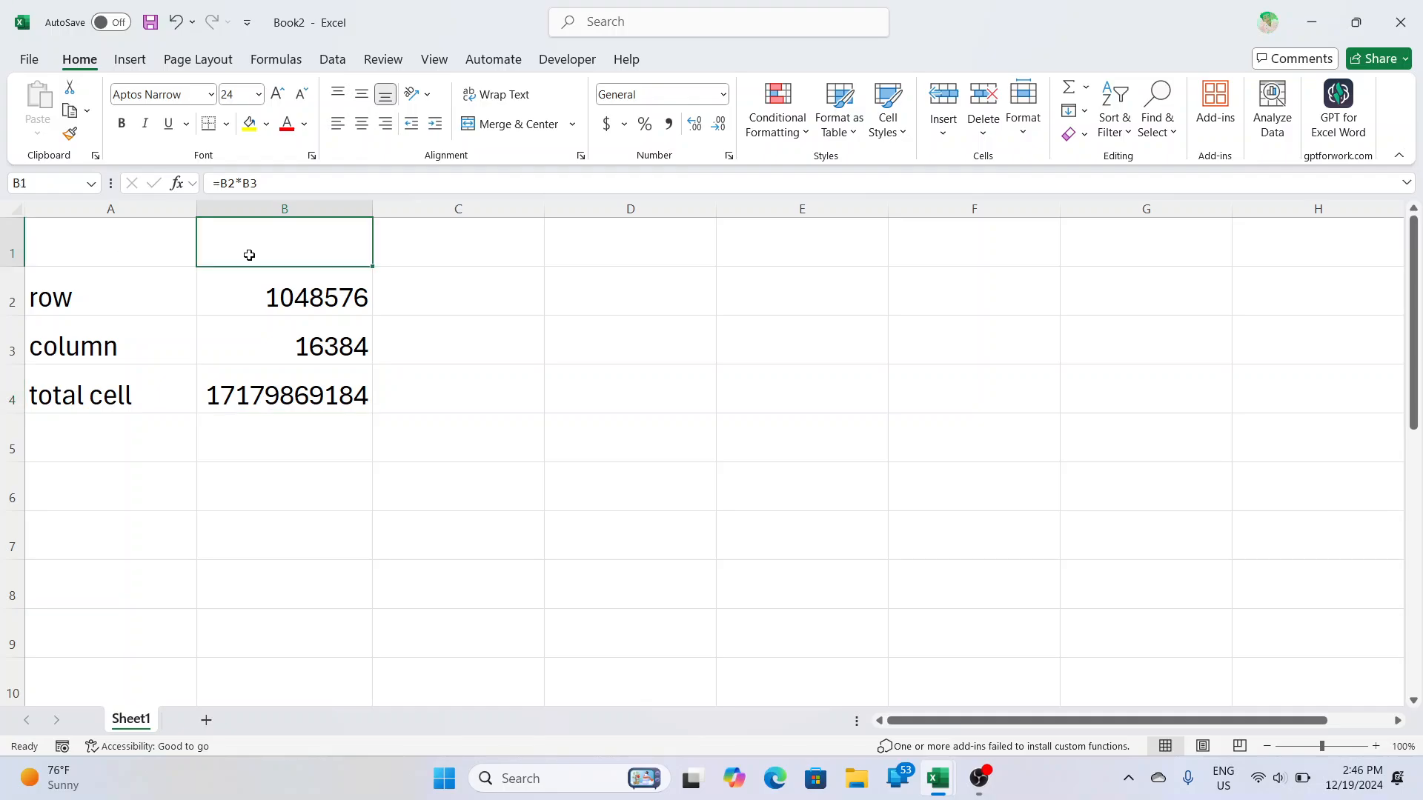
{"action": "double_click", "coordinate": [288, 236]}
{"action": "double_click", "coordinate": [94, 248]}
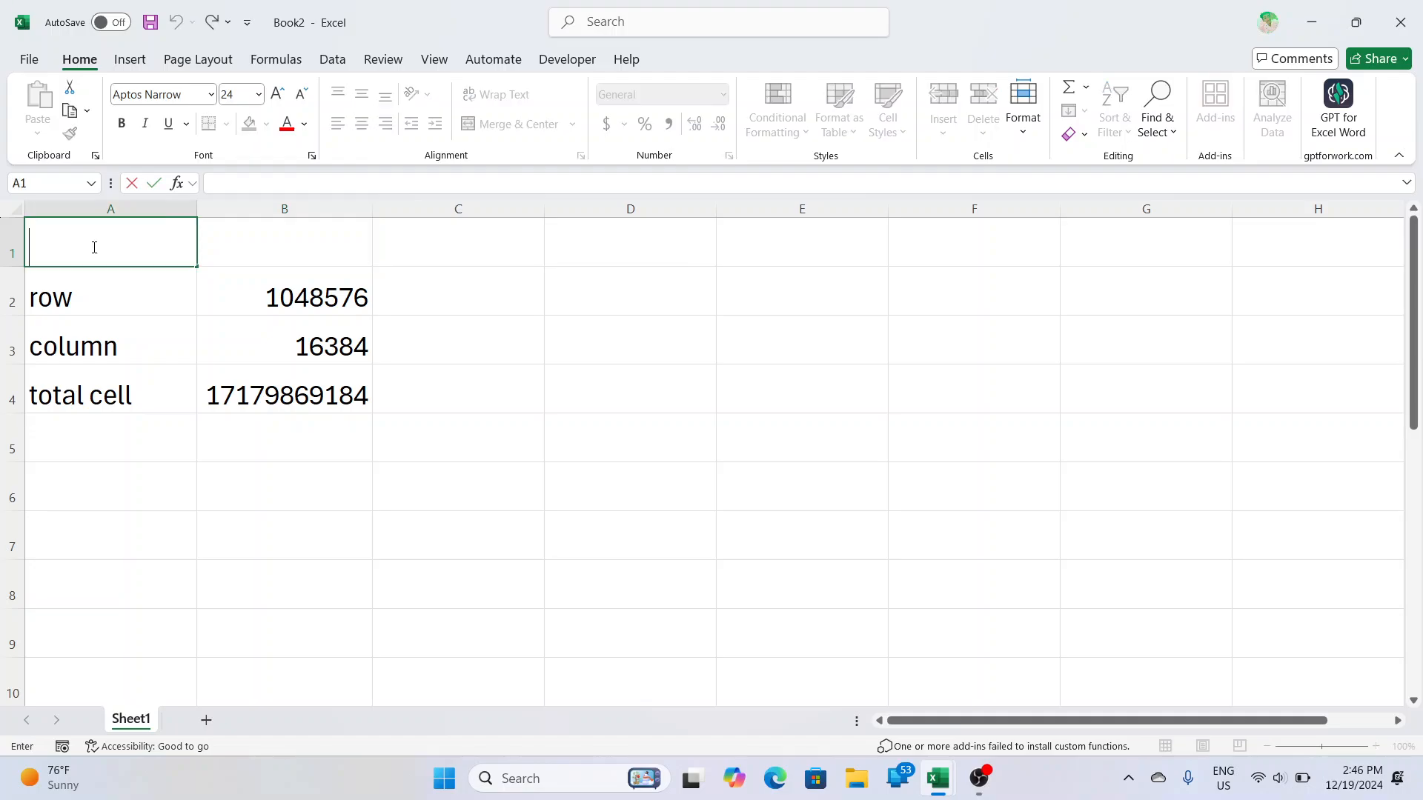
- Replace the total cell formula in B4 with the direct-value multiplication =1048576*16384
{"action": "left_click", "coordinate": [300, 397]}
{"action": "key", "text": "Delete"}
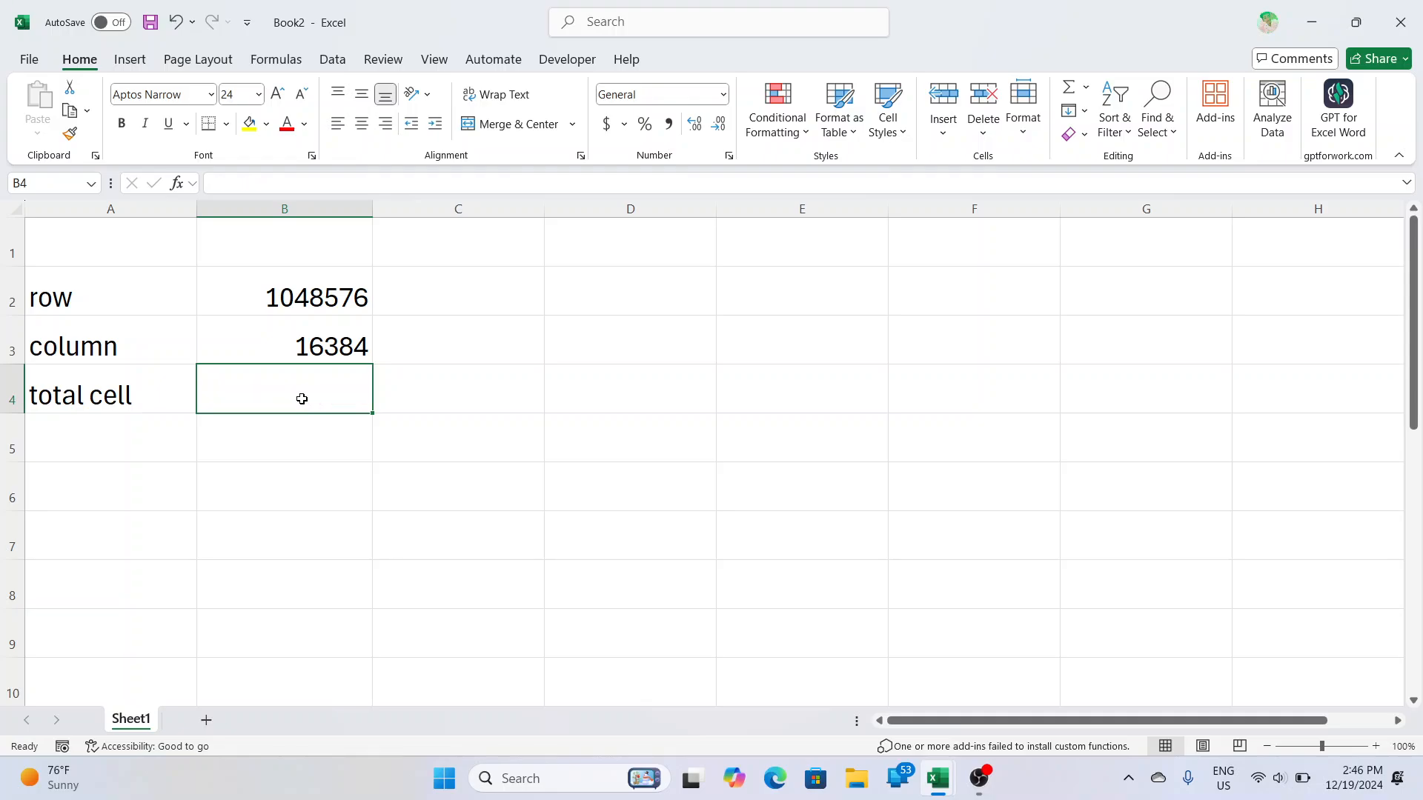
{"action": "type", "text": "=1"}
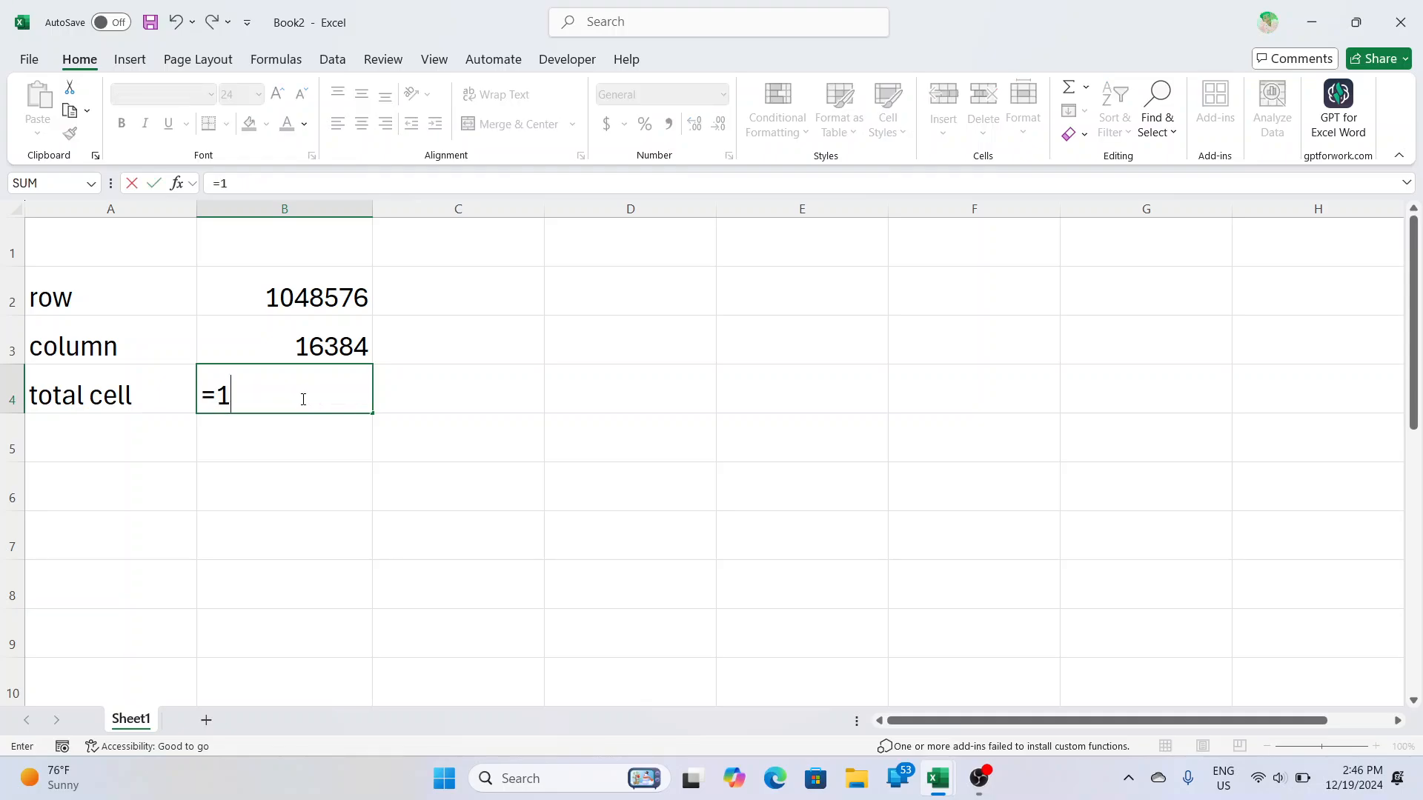
{"action": "type", "text": "048576"}
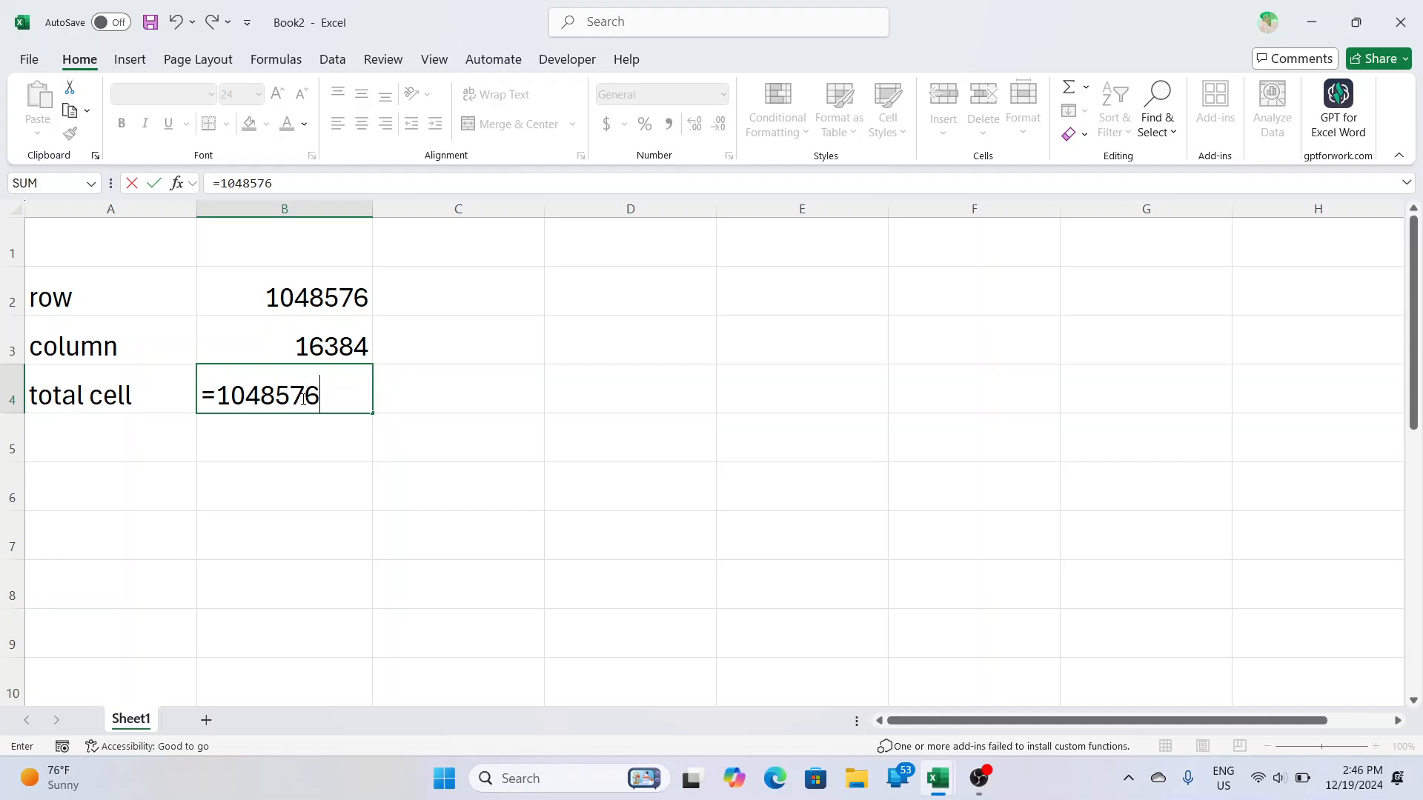
{"action": "type", "text": "*16384"}
{"action": "key", "text": "Return"}
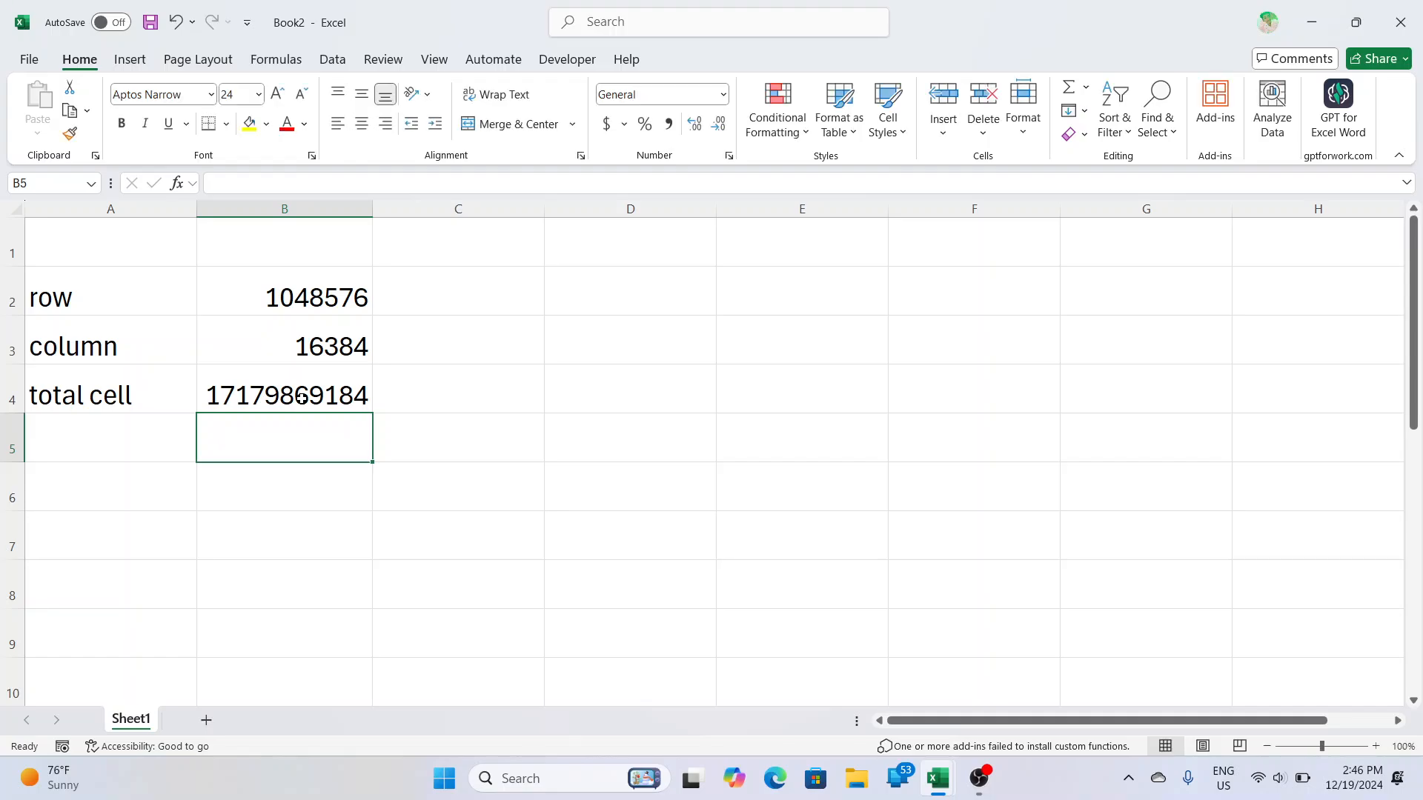
- Label the two calculation methods by entering "without refference" in cell C4 and "with refference" in cell C5
{"action": "key", "text": "Right"}
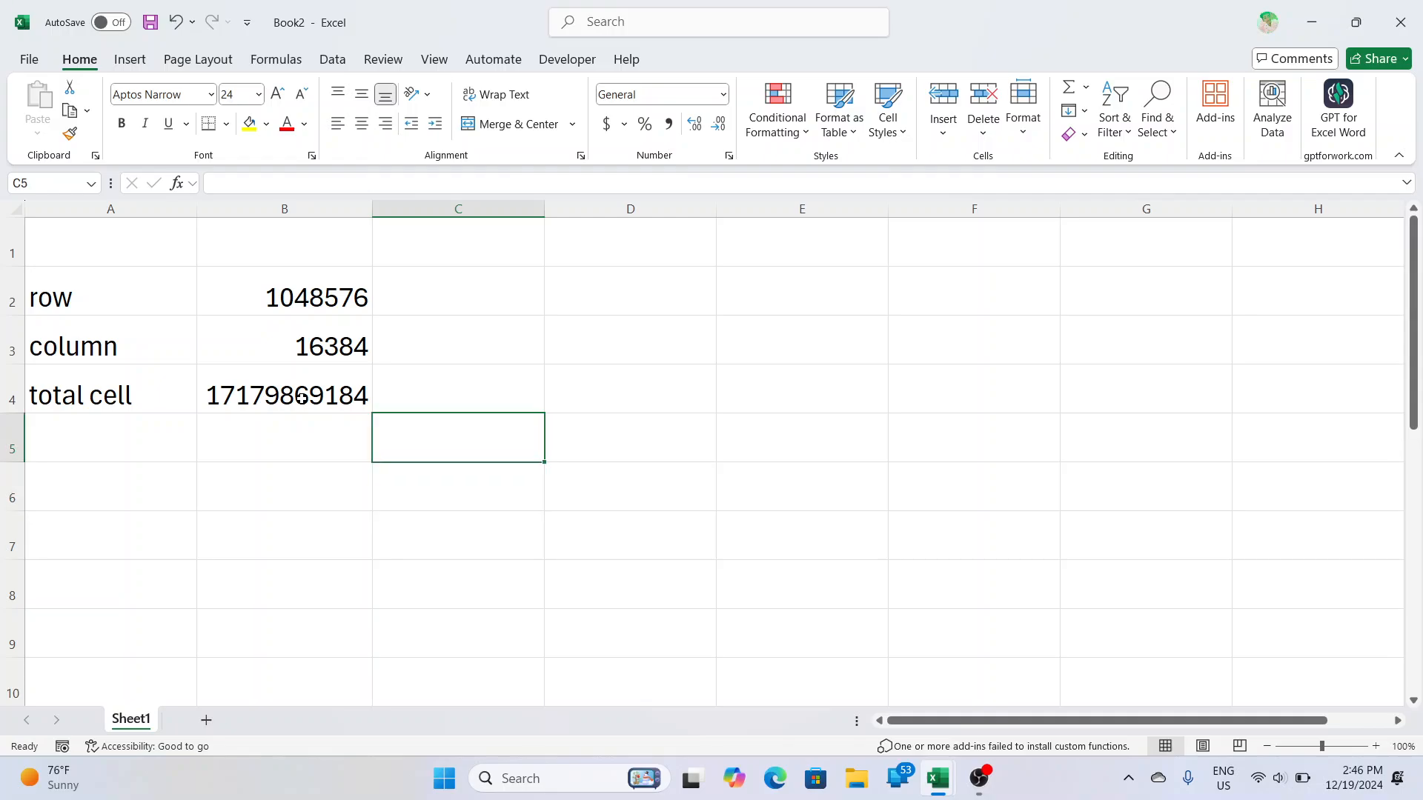
{"action": "key", "text": "Up"}
{"action": "type", "text": "wi"}
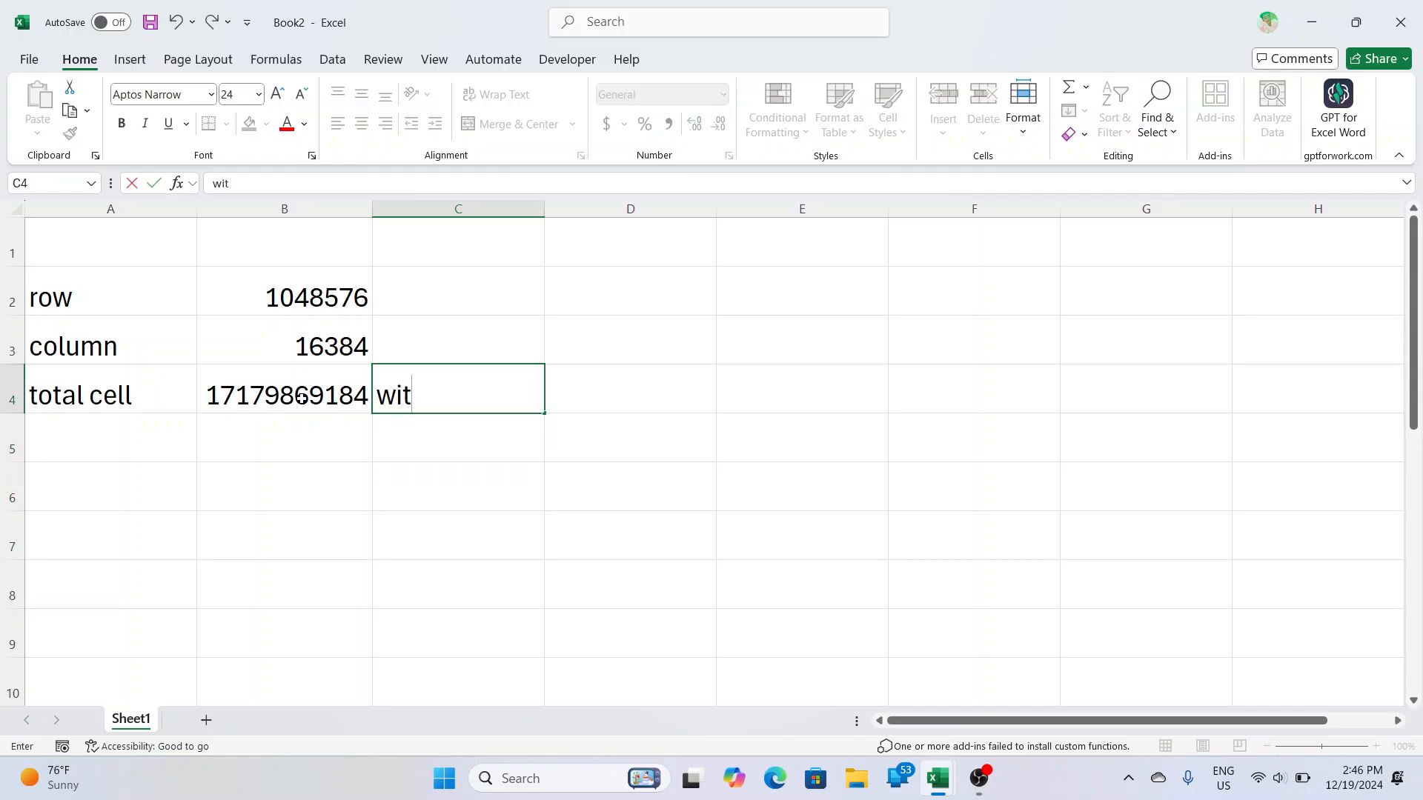
{"action": "type", "text": "thout refference"}
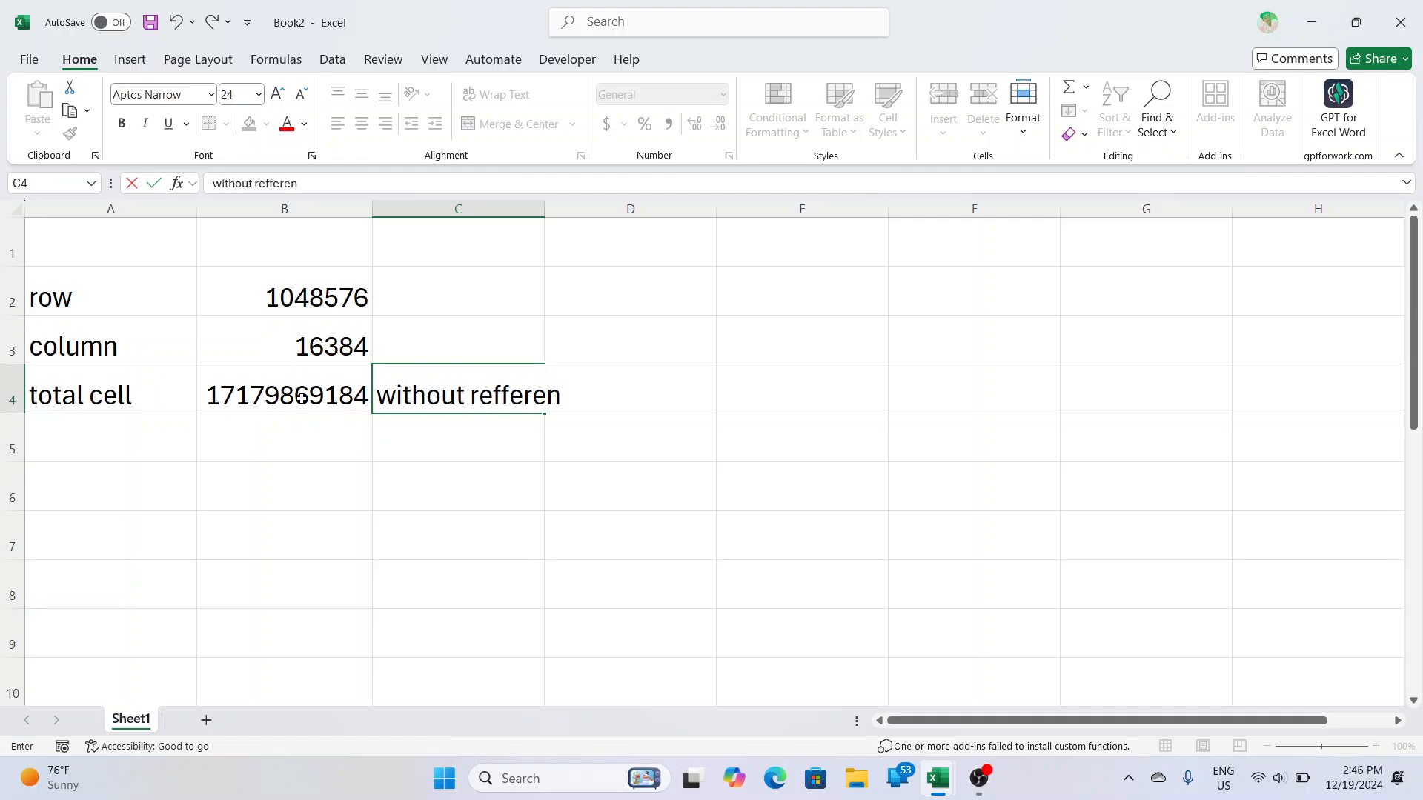
{"action": "key", "text": "Return"}
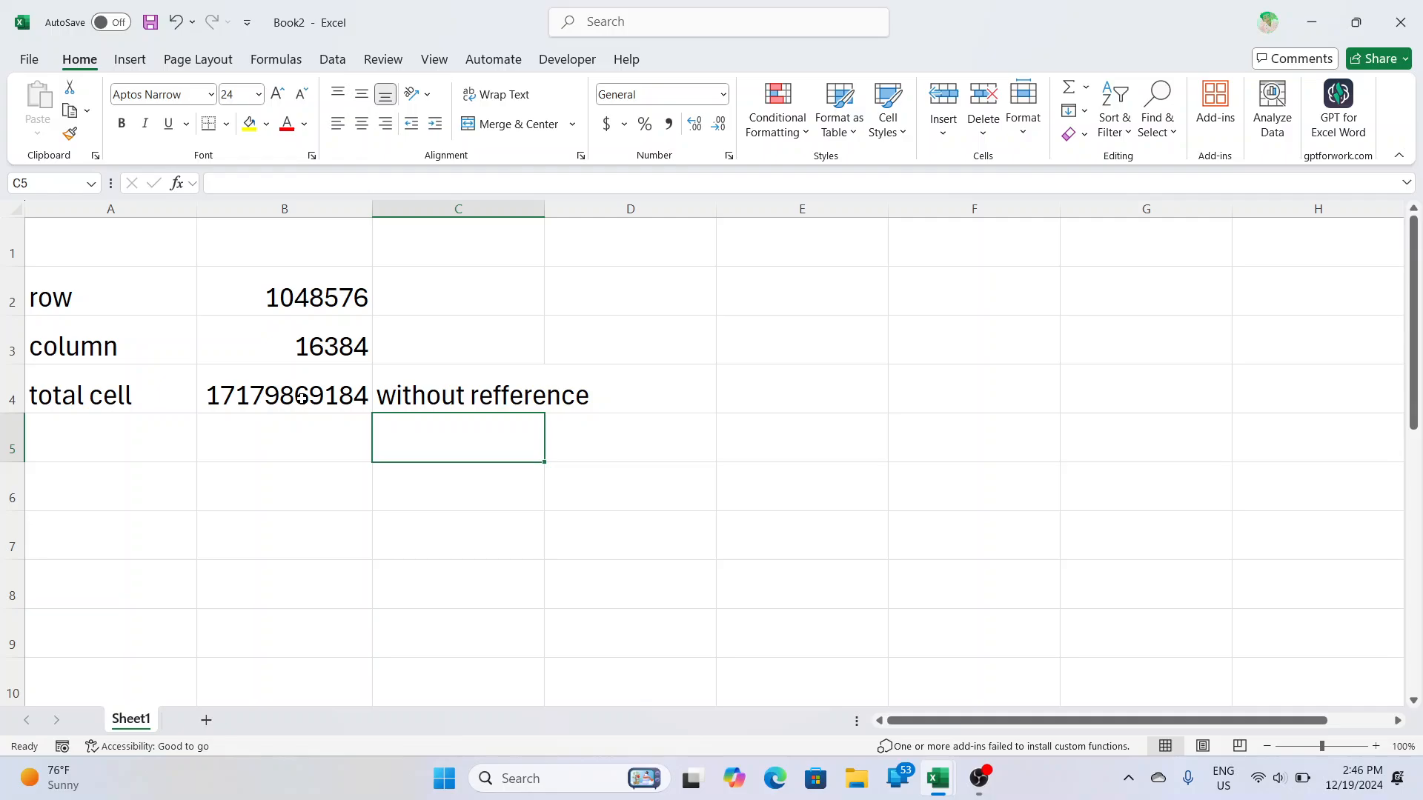
{"action": "type", "text": "with "}
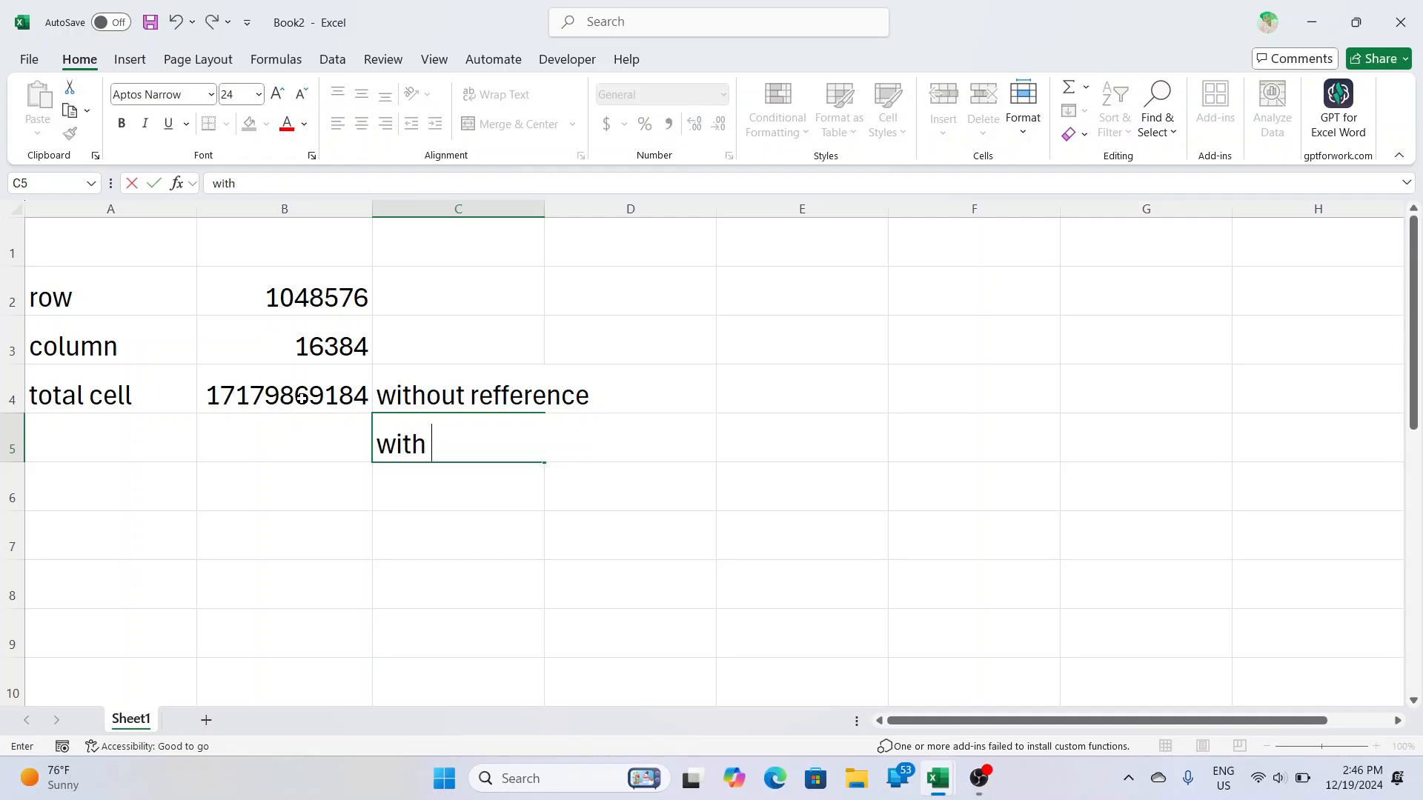
{"action": "type", "text": "refference"}
{"action": "key", "text": "Left"}
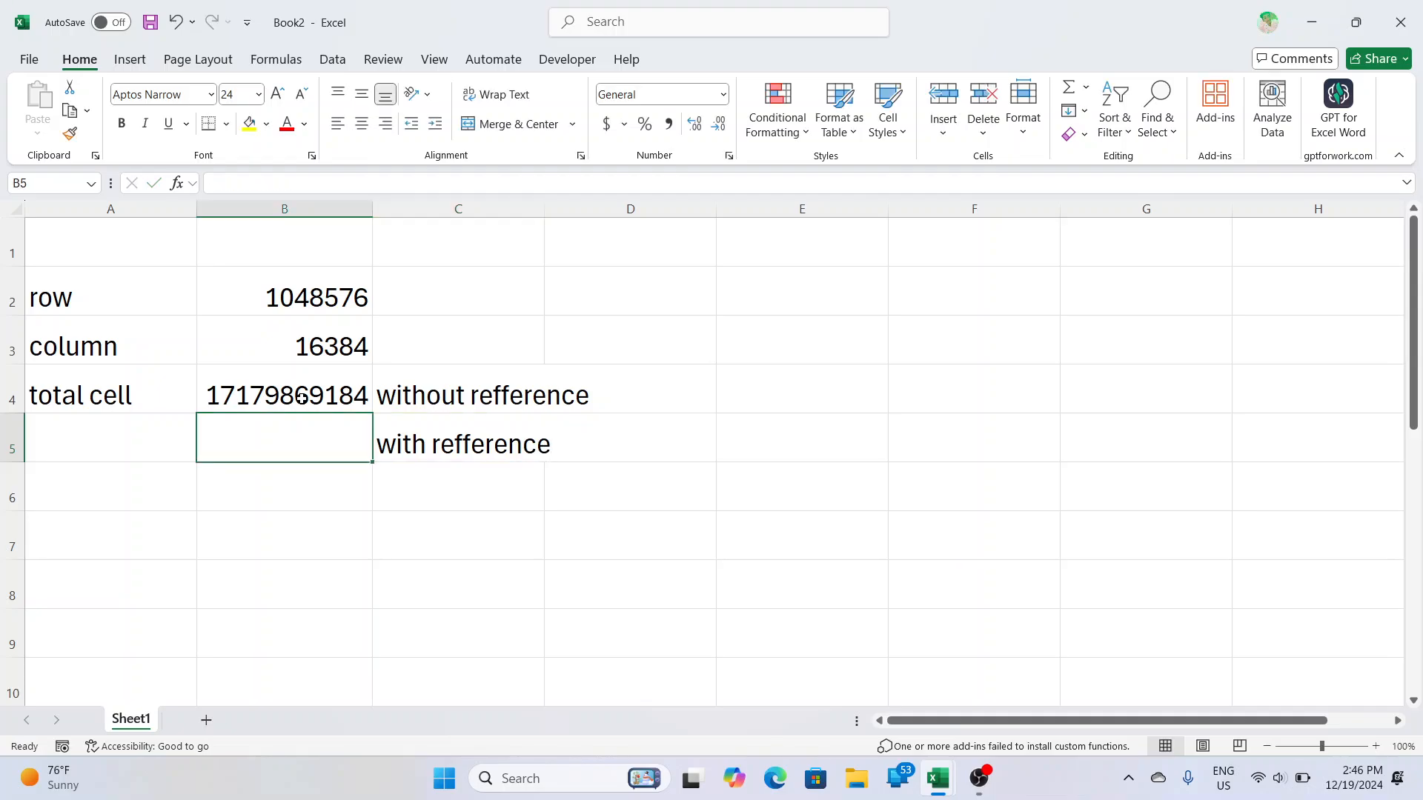
- Calculate the total number of cells in B5 by cell reference with the formula =B2*B3
{"action": "type", "text": "="}
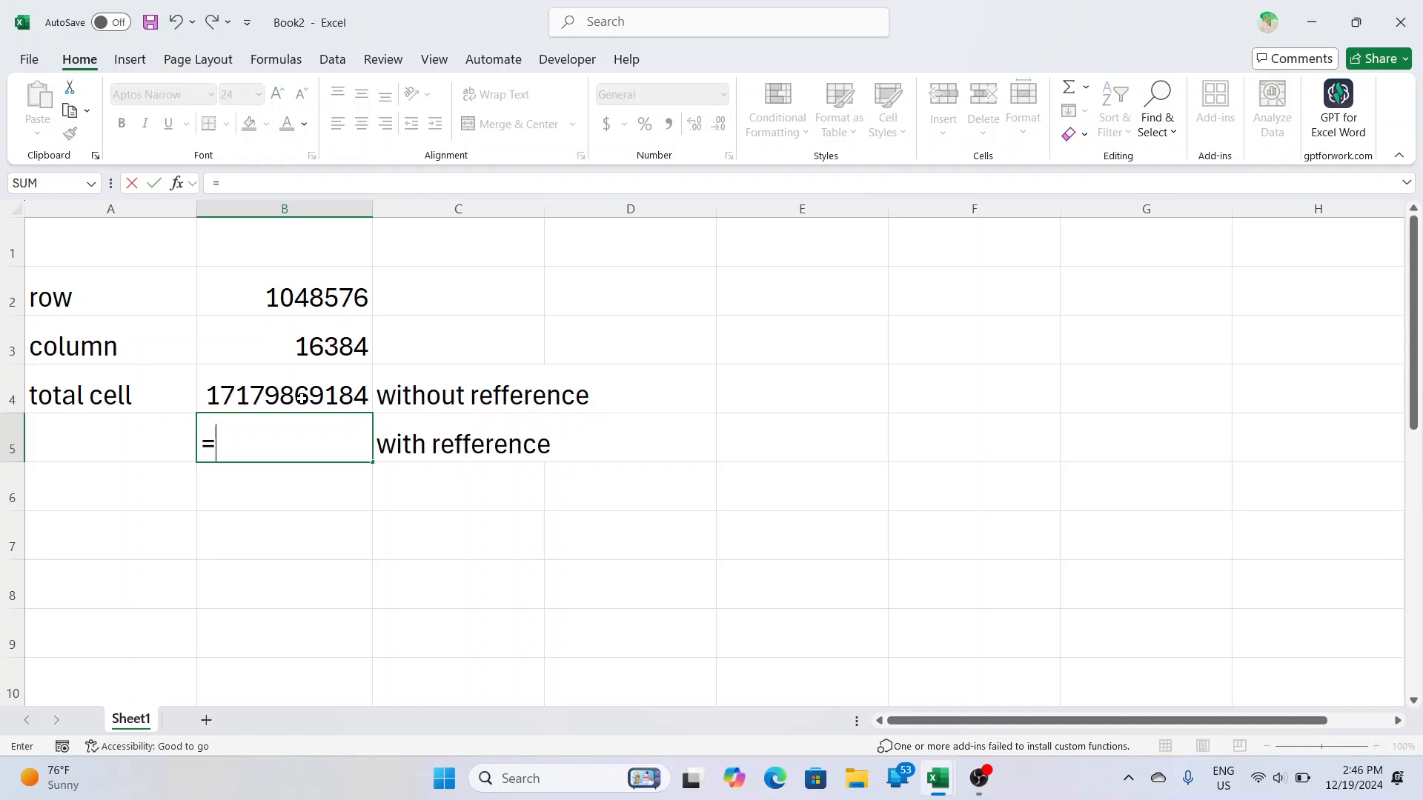
{"action": "left_click", "coordinate": [301, 285]}
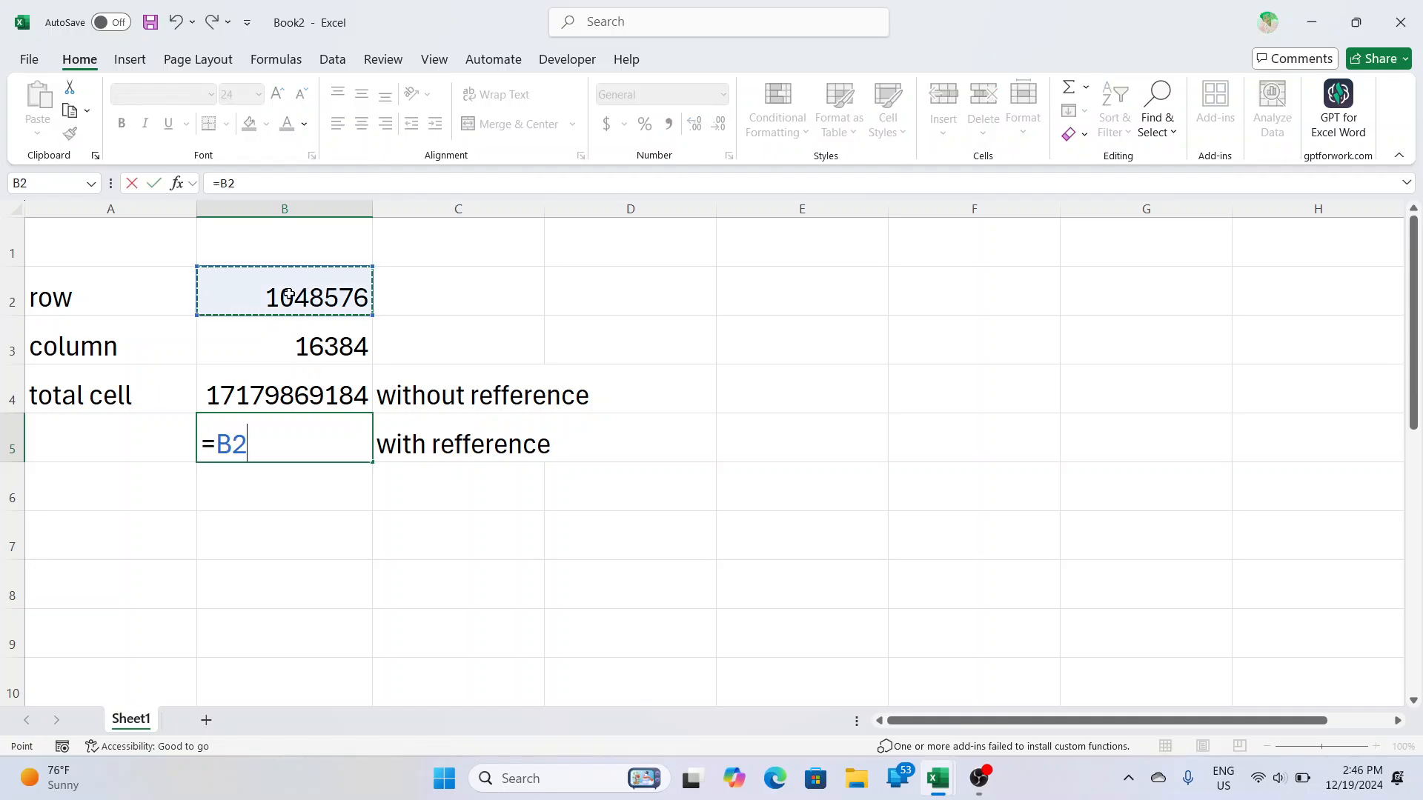
{"action": "type", "text": "*"}
{"action": "left_click", "coordinate": [273, 370]}
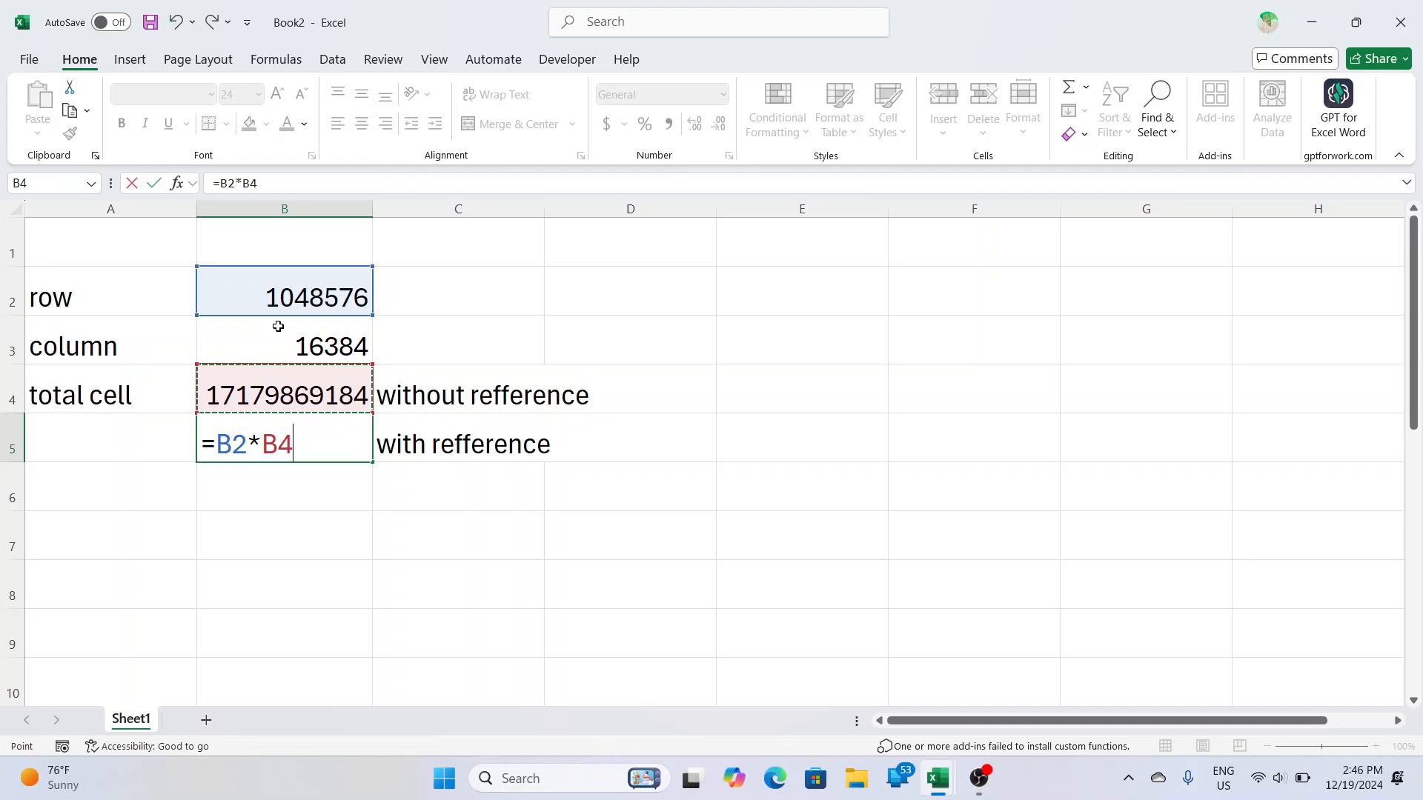
{"action": "left_click", "coordinate": [280, 343]}
{"action": "key", "text": "Return"}
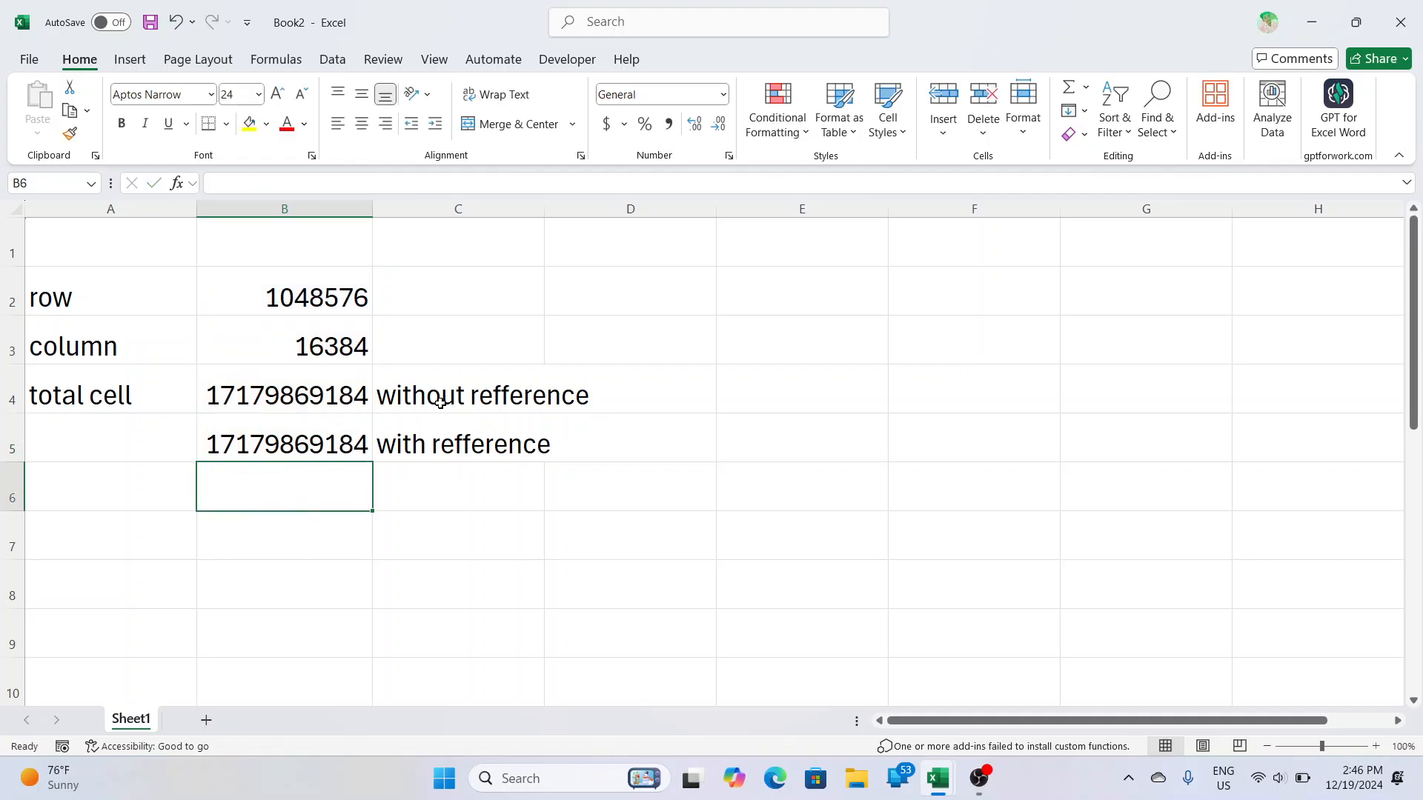
- Compare the formulas in B4 and B5 and examine the row and column counts they use, leaving them unedited
{"action": "left_click", "coordinate": [395, 397]}
{"action": "left_click", "coordinate": [348, 397]}
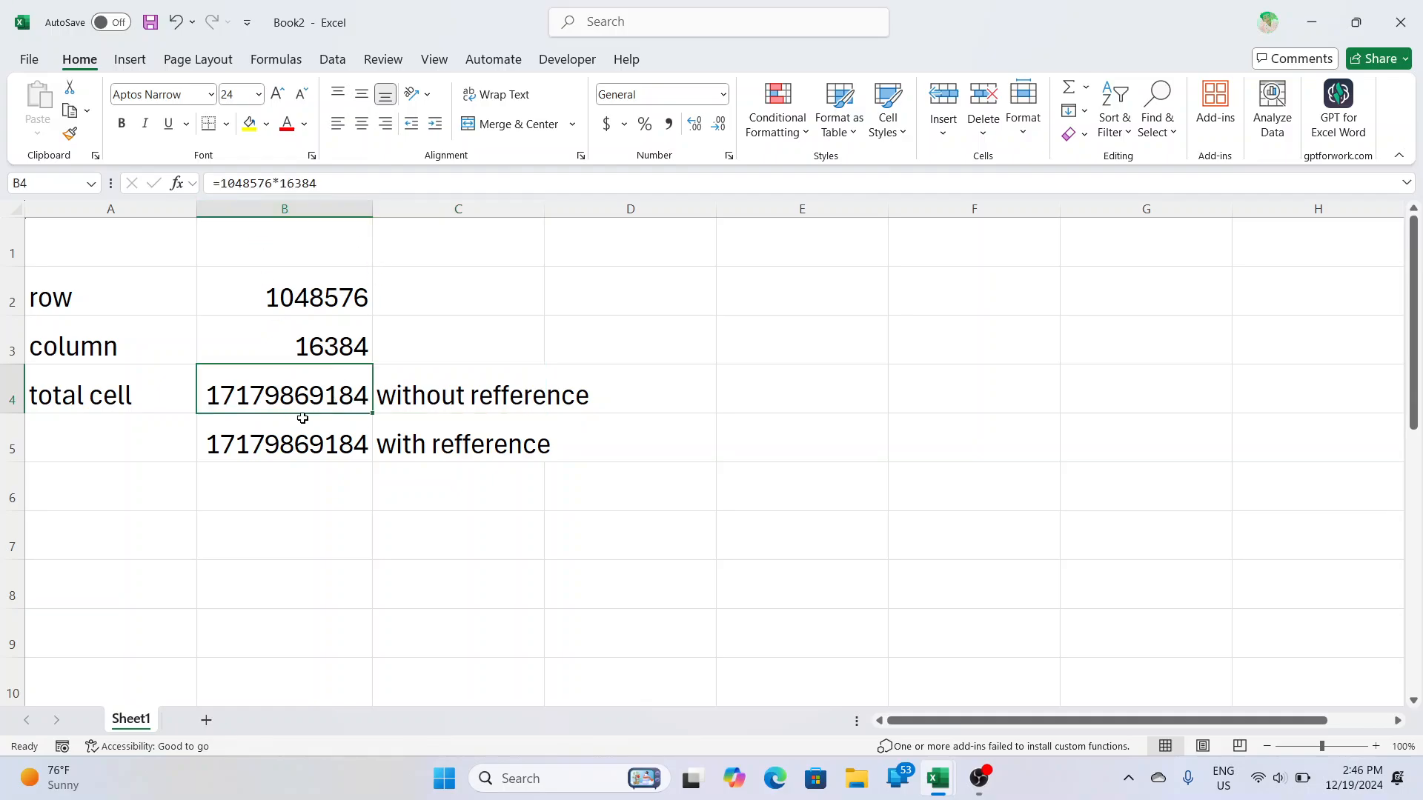
{"action": "left_click", "coordinate": [313, 444]}
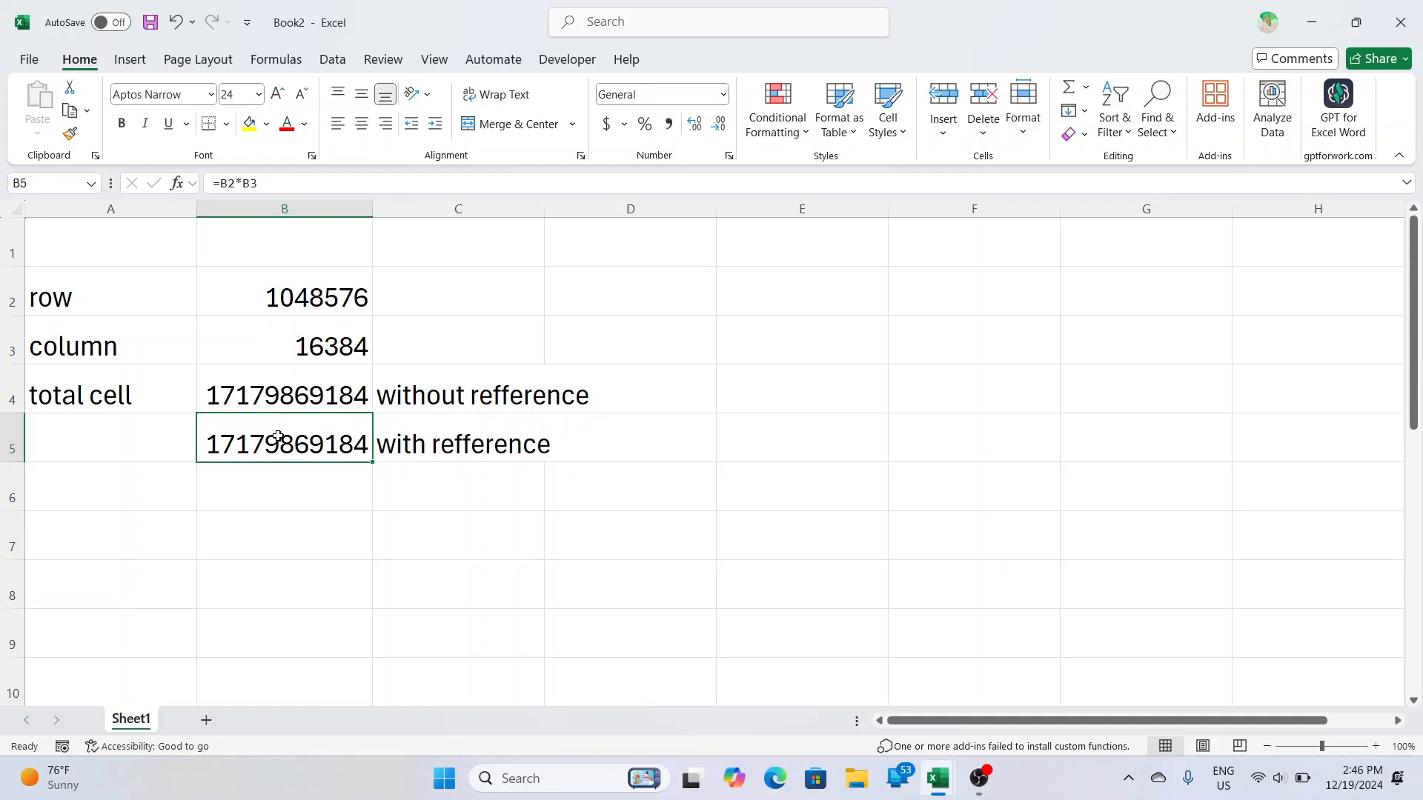
{"action": "left_click", "coordinate": [262, 308]}
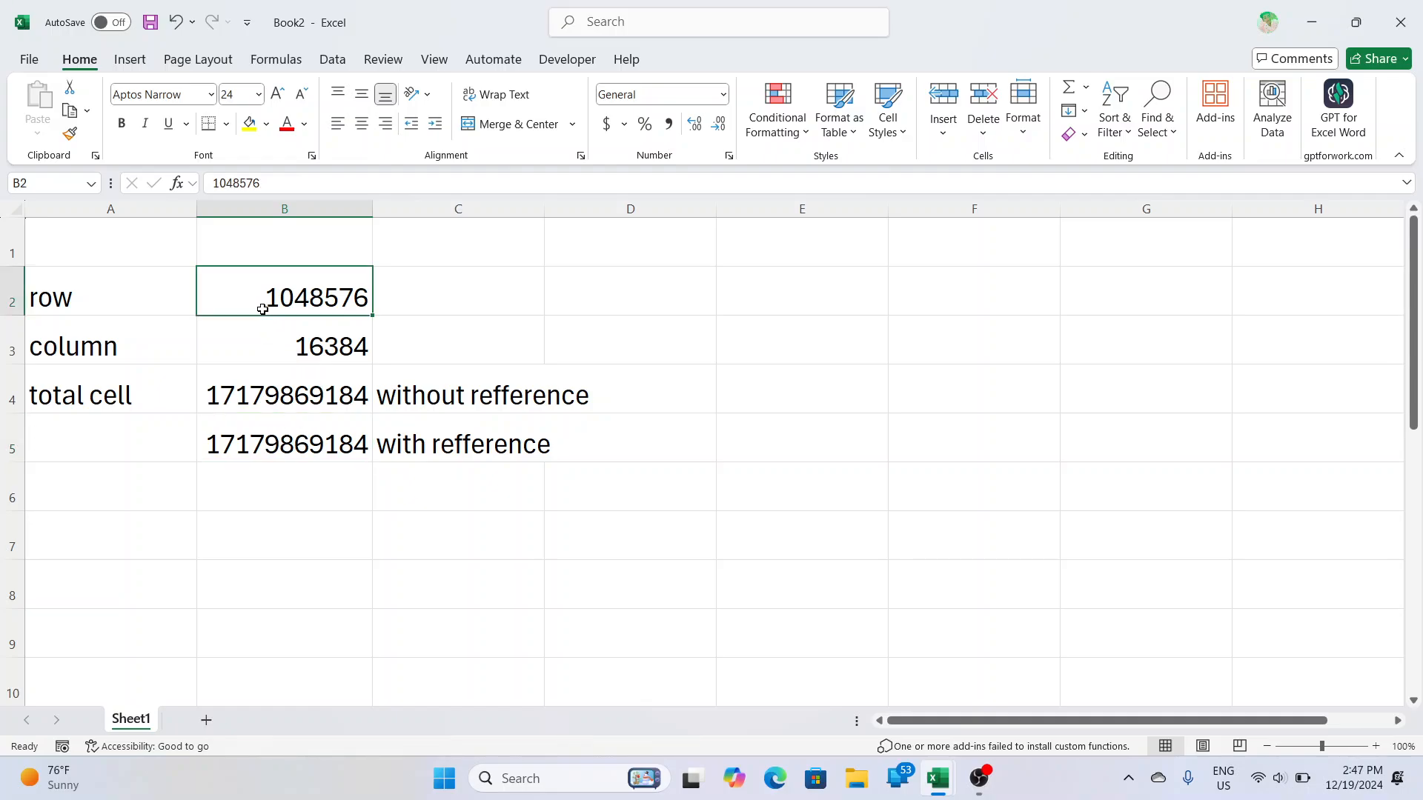
{"action": "left_click", "coordinate": [271, 352]}
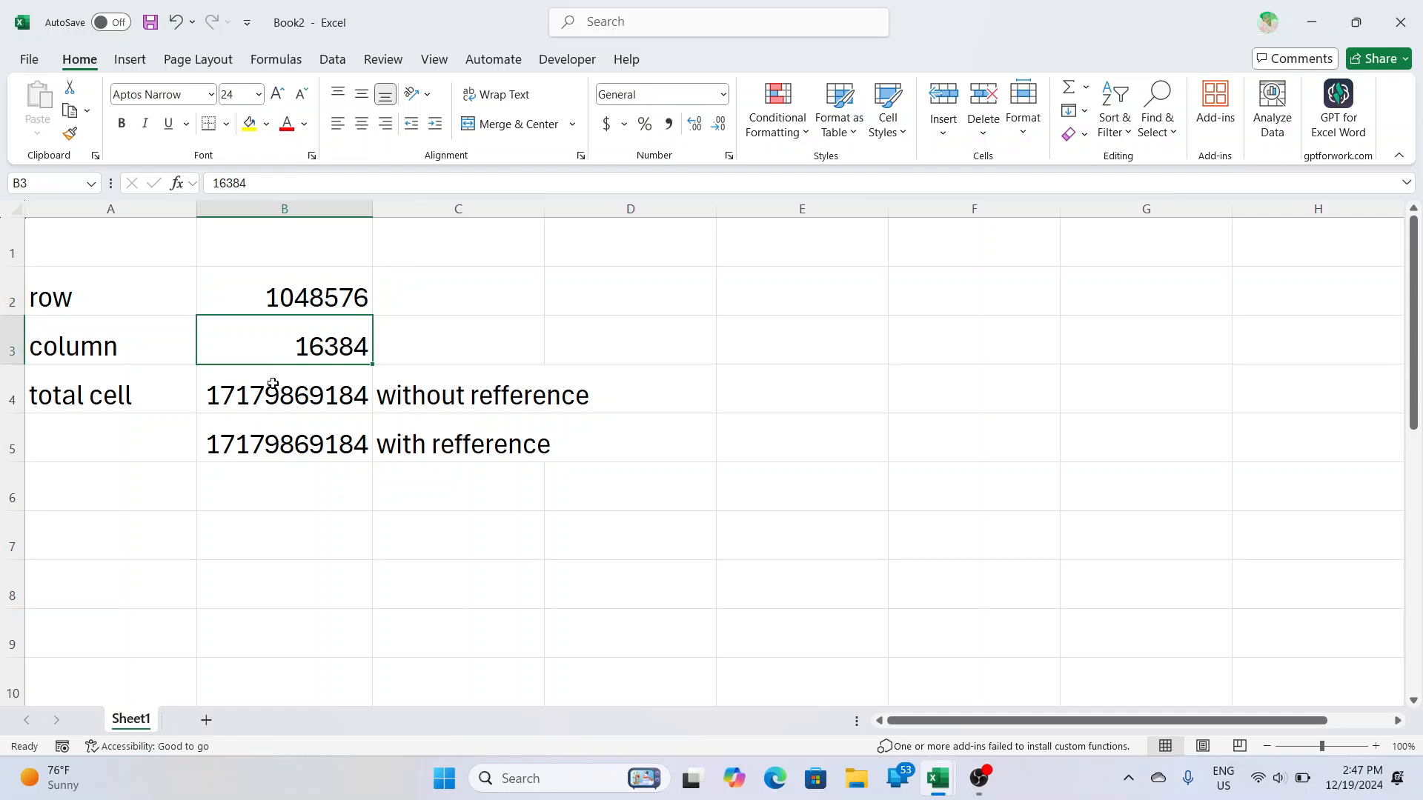
{"action": "left_click", "coordinate": [273, 383]}
{"action": "left_click", "coordinate": [243, 185]}
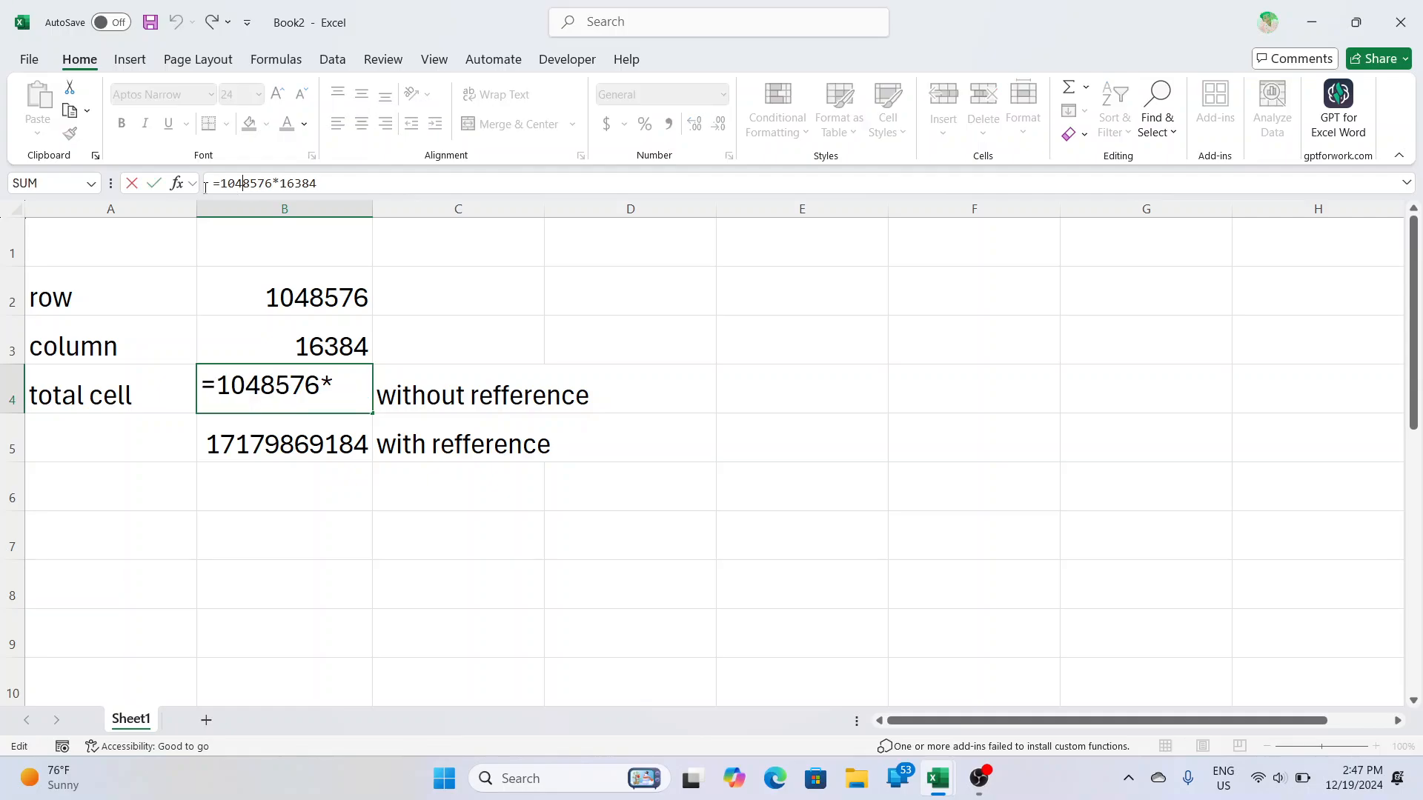
{"action": "left_click", "coordinate": [334, 274]}
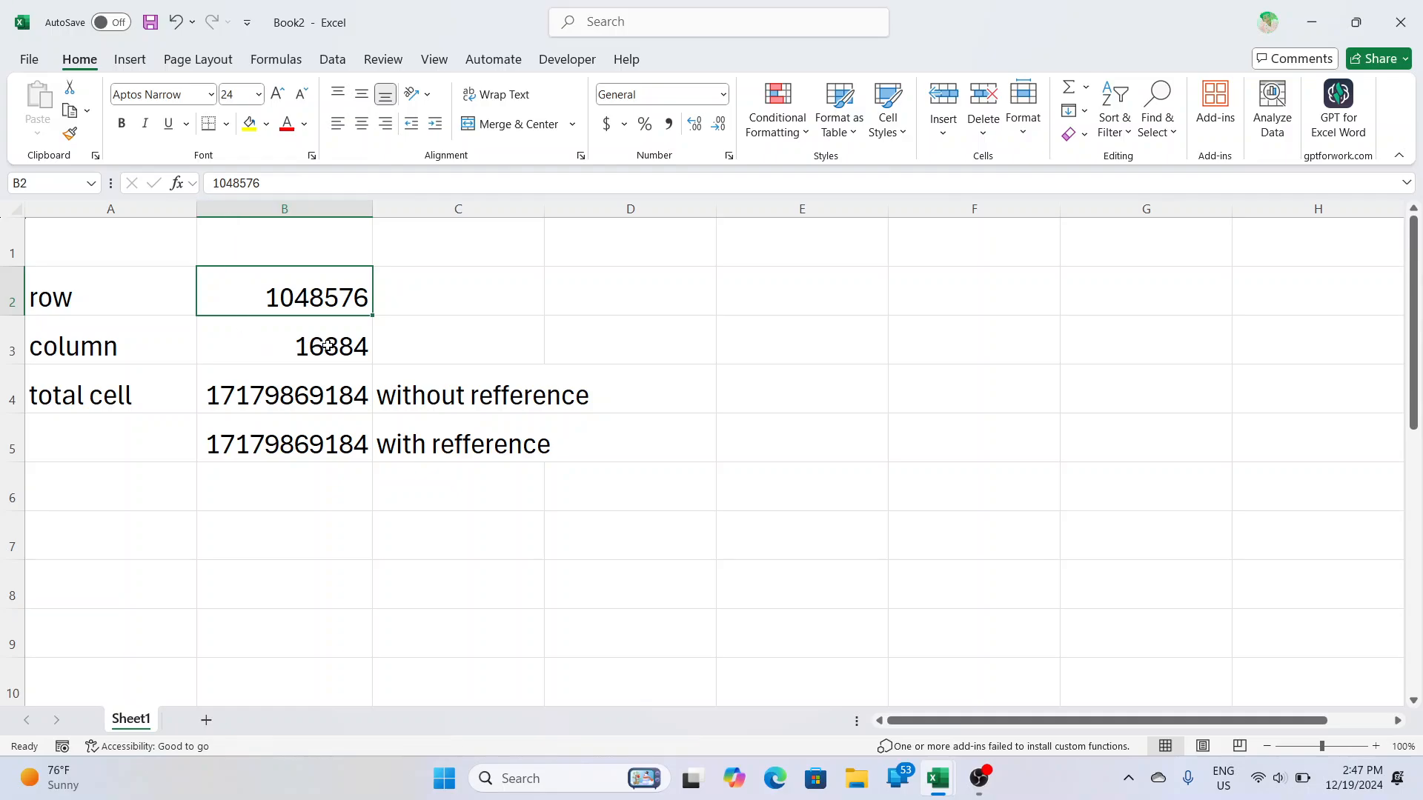
{"action": "left_click", "coordinate": [306, 492]}
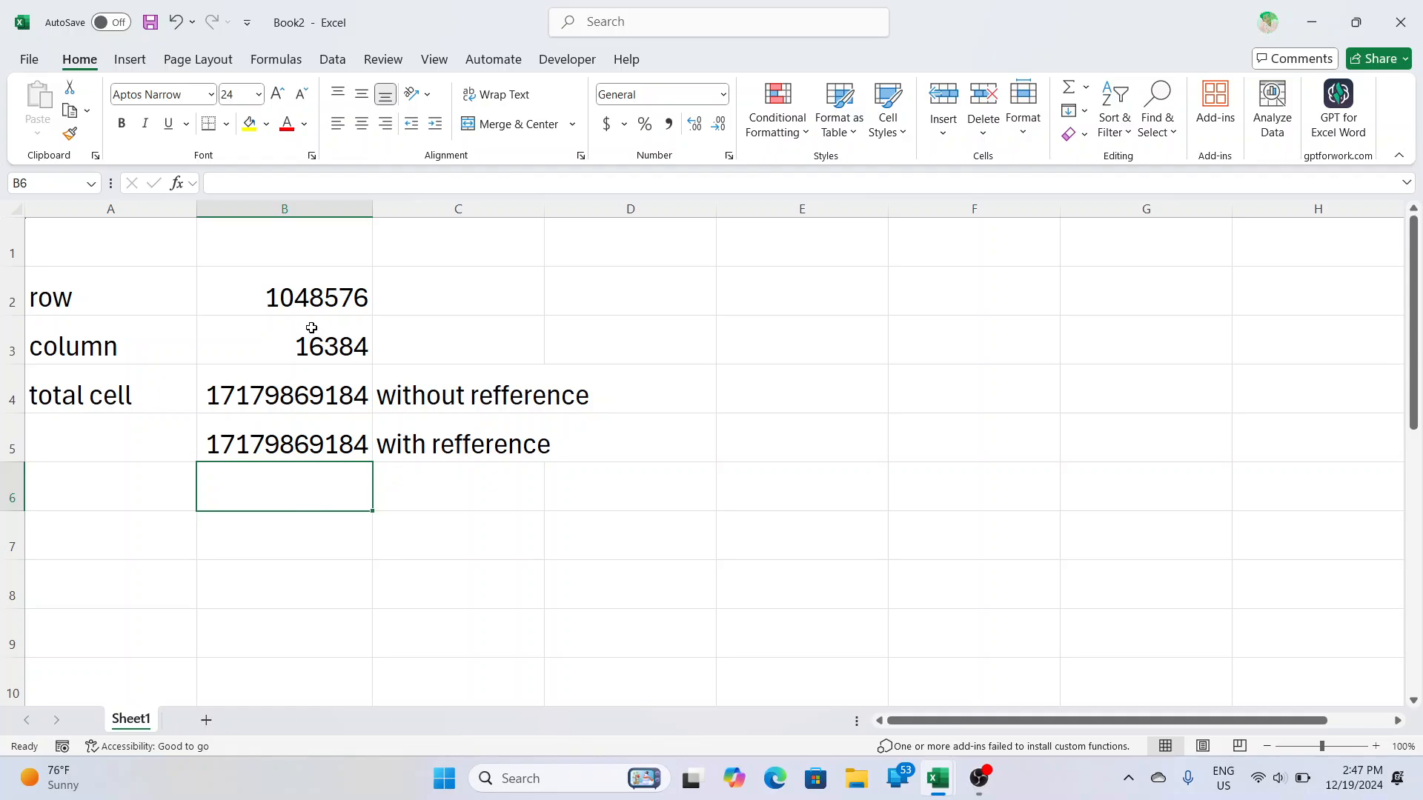
- Set the column count in B3 to 15000 and check the totals in B5 and B4
{"action": "left_click", "coordinate": [326, 345]}
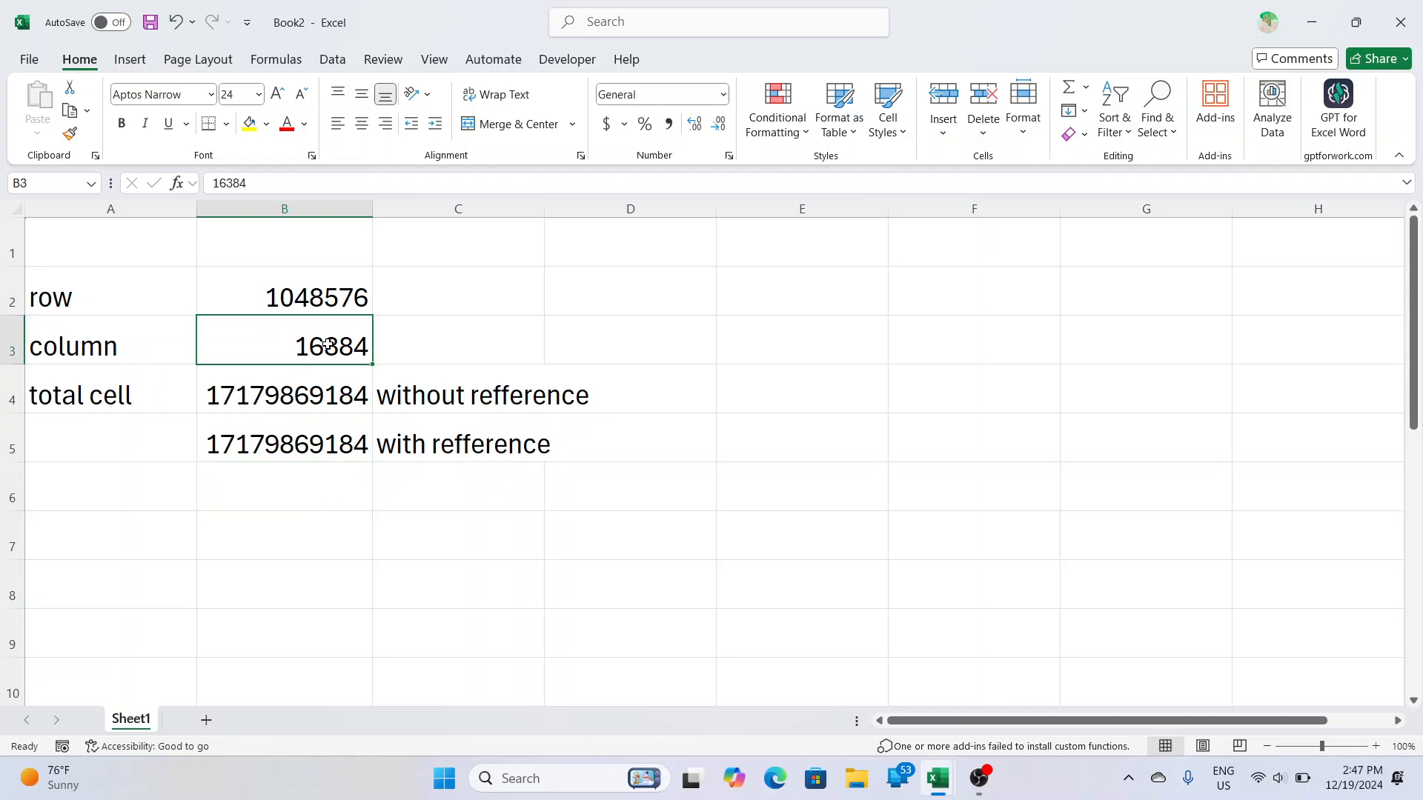
{"action": "type", "text": "15000"}
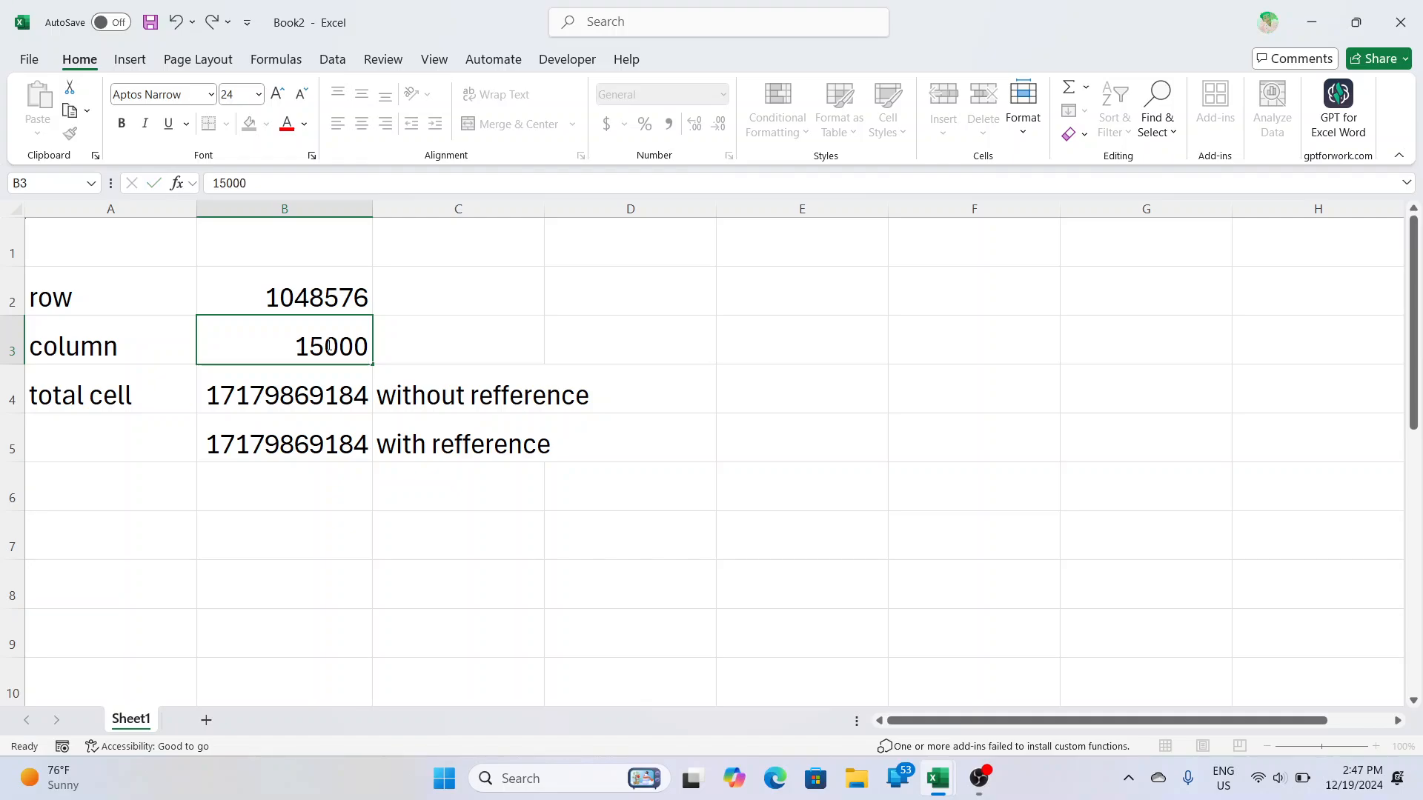
{"action": "key", "text": "Return"}
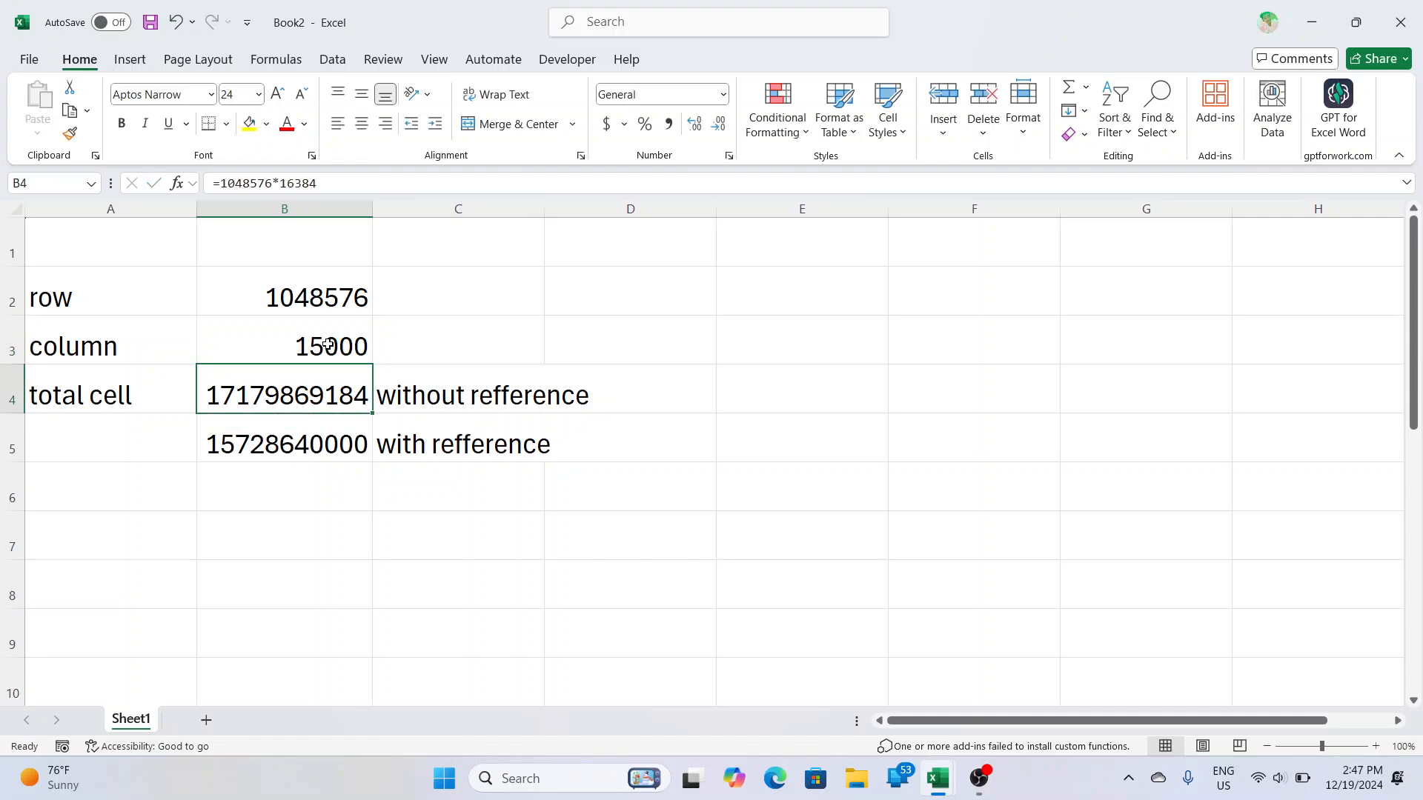
{"action": "left_click", "coordinate": [267, 445]}
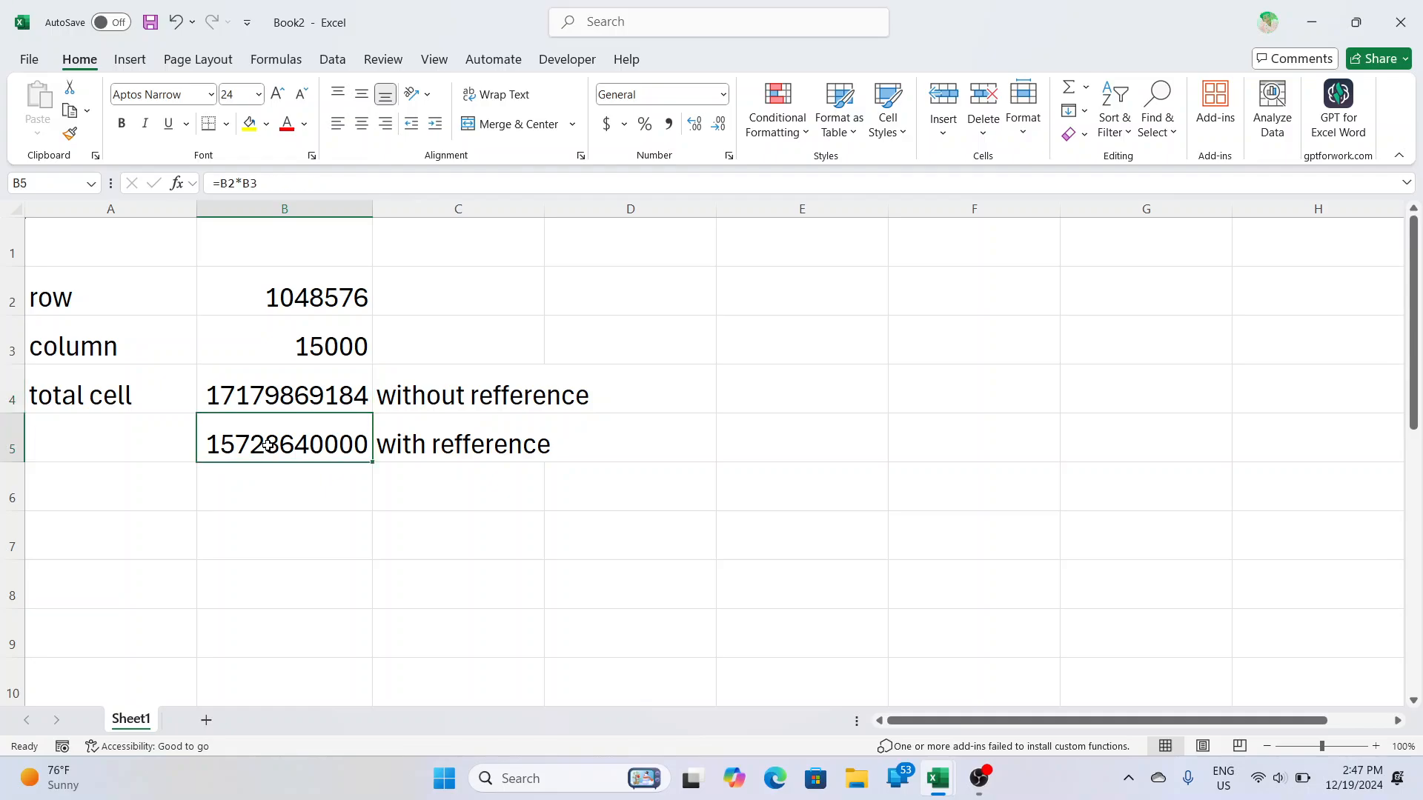
{"action": "left_click", "coordinate": [281, 400]}
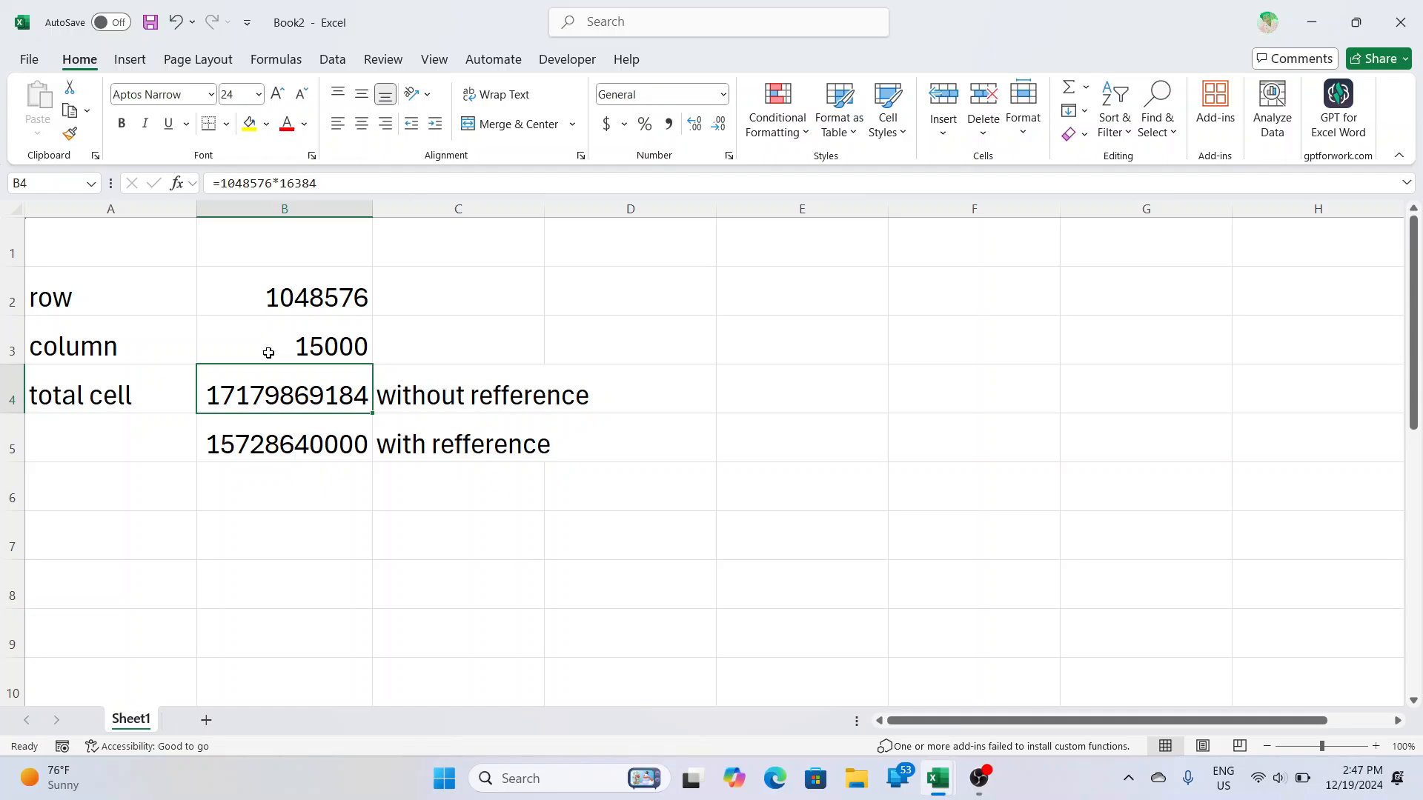
- Restore the column count in B3 to 16384 and review the labels beside the two totals
{"action": "left_click", "coordinate": [280, 350]}
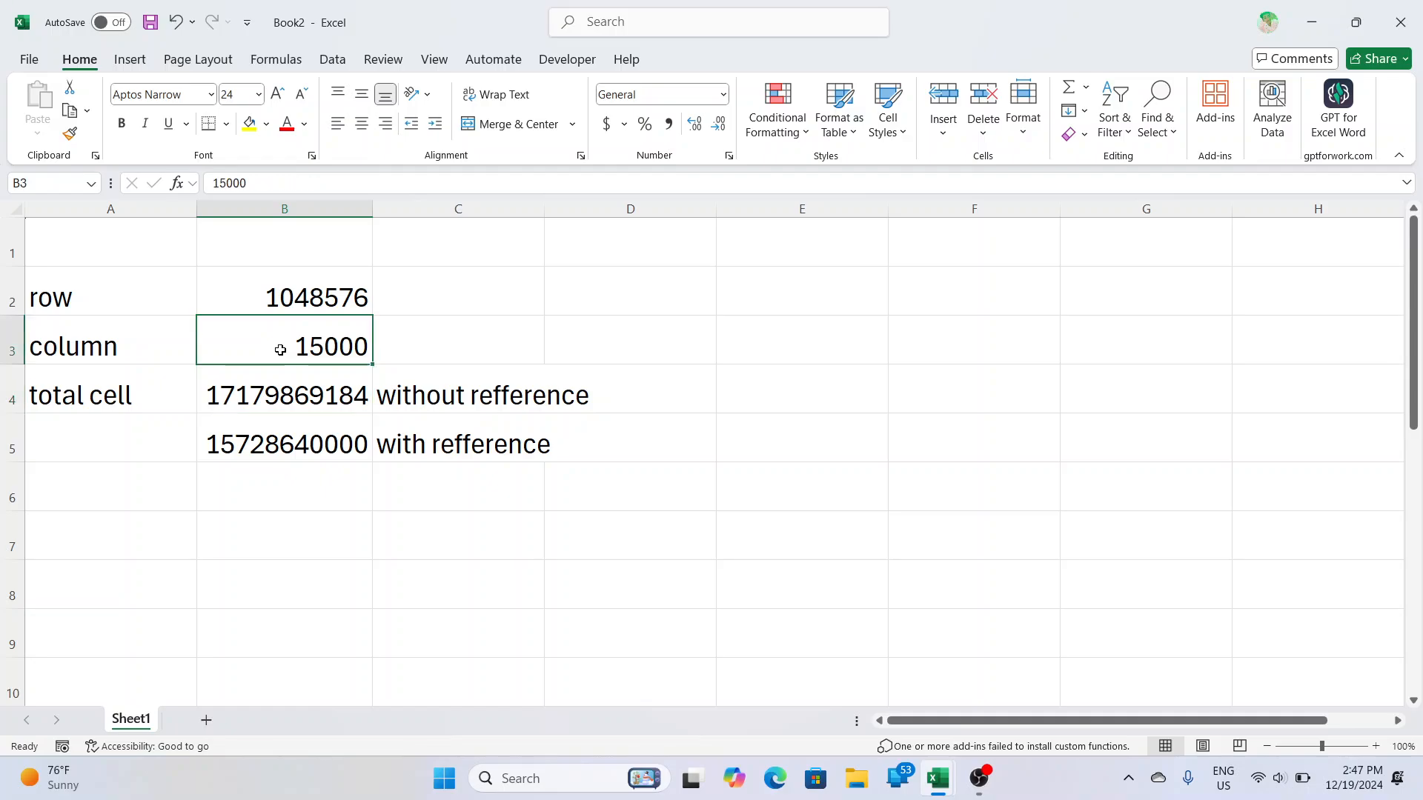
{"action": "type", "text": "16384"}
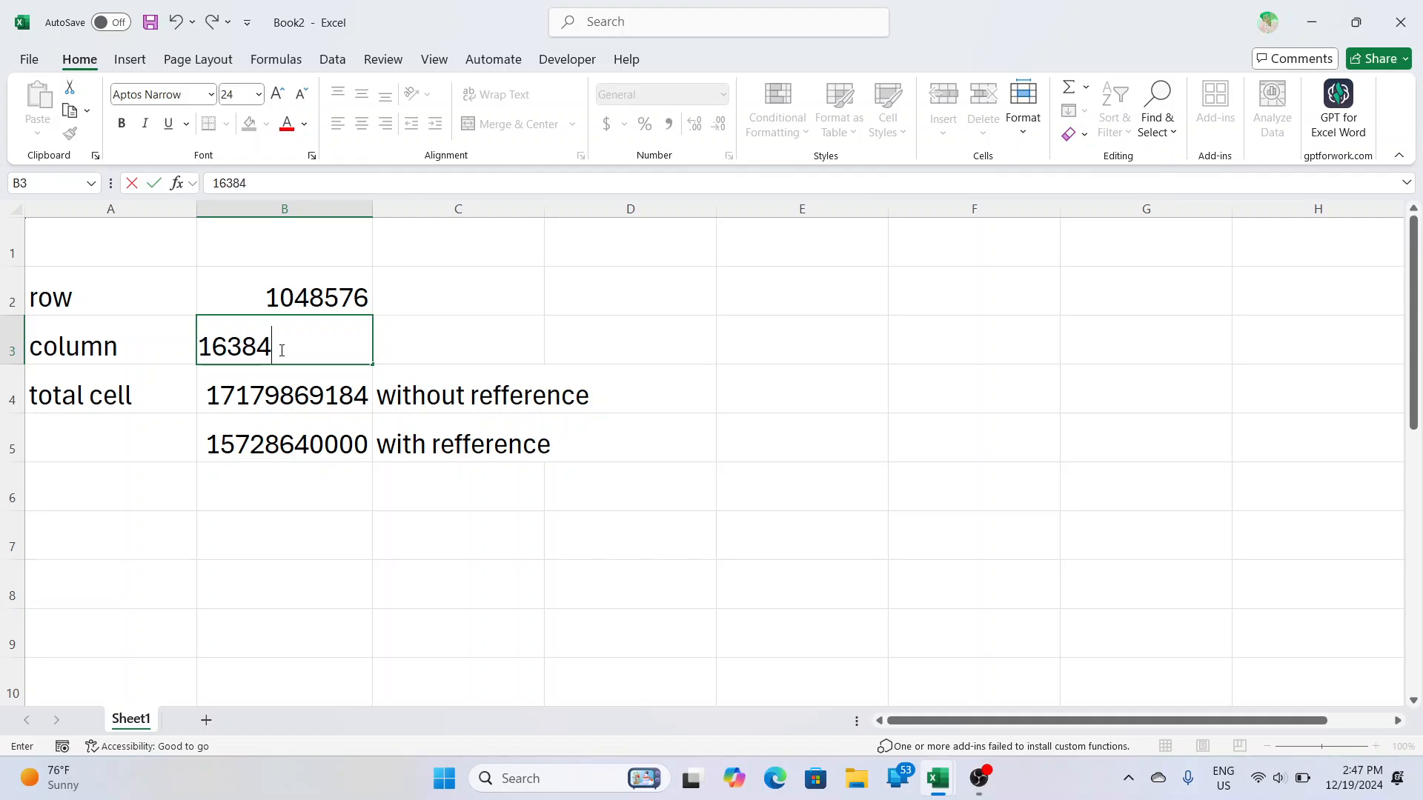
{"action": "key", "text": "Return"}
{"action": "left_click", "coordinate": [455, 373]}
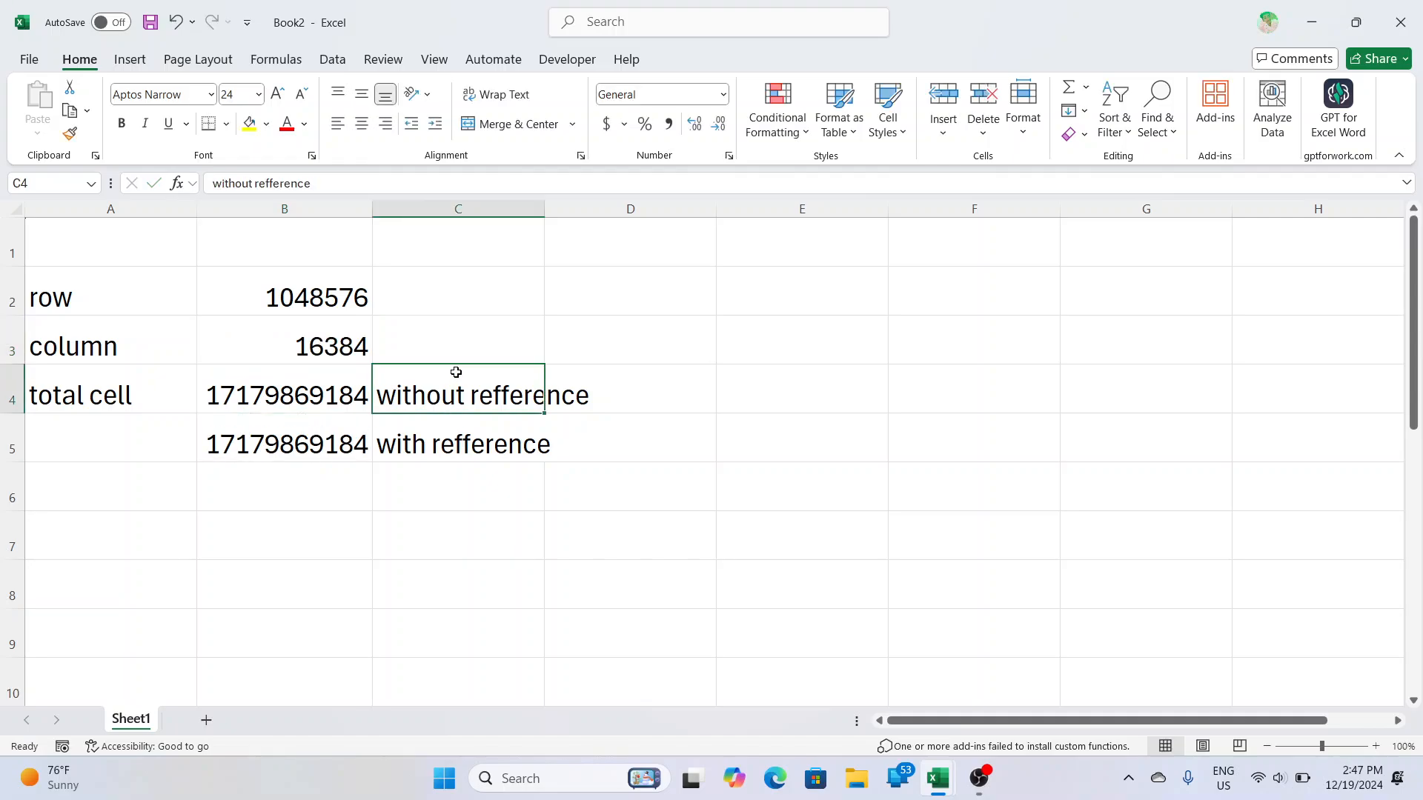
{"action": "left_click", "coordinate": [457, 428]}
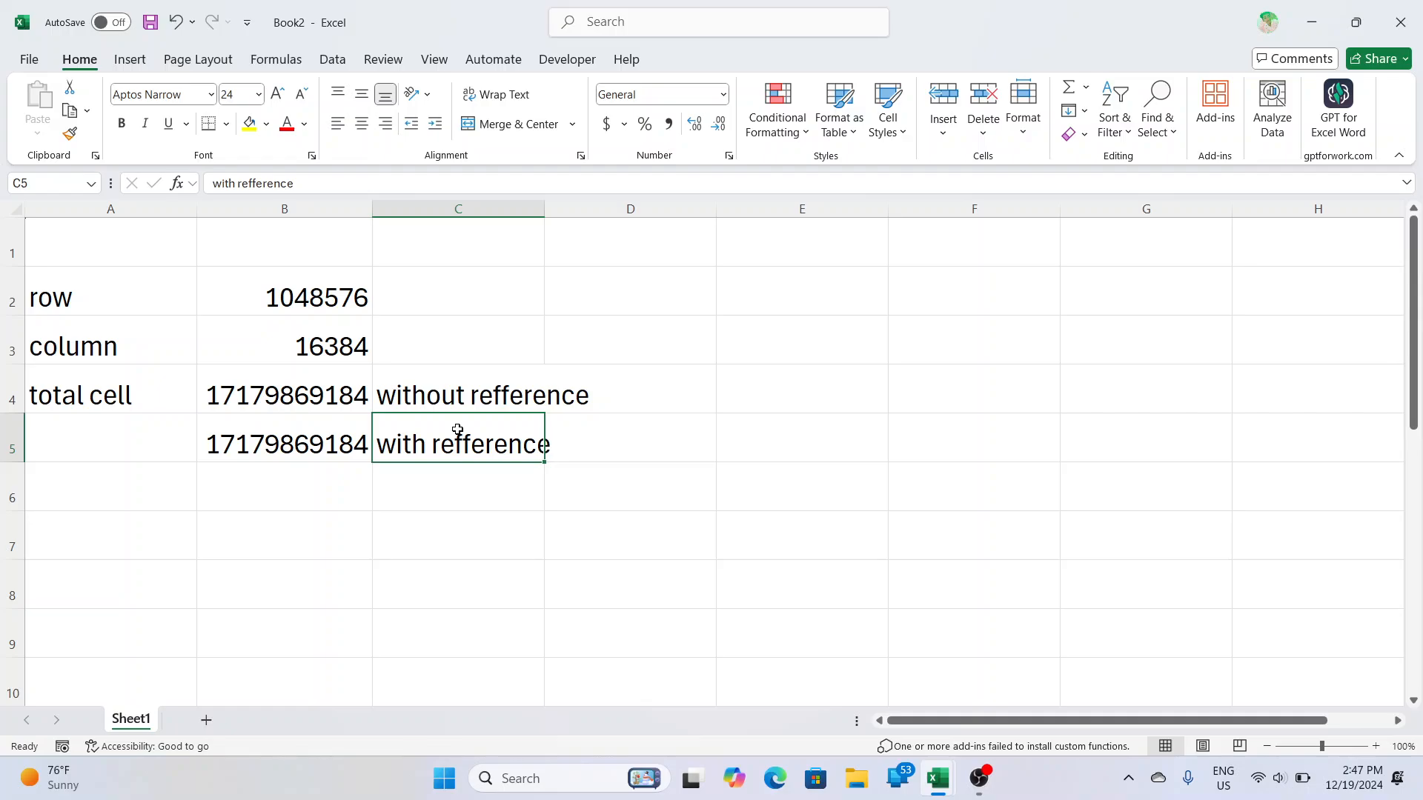
{"action": "left_click", "coordinate": [334, 338]}
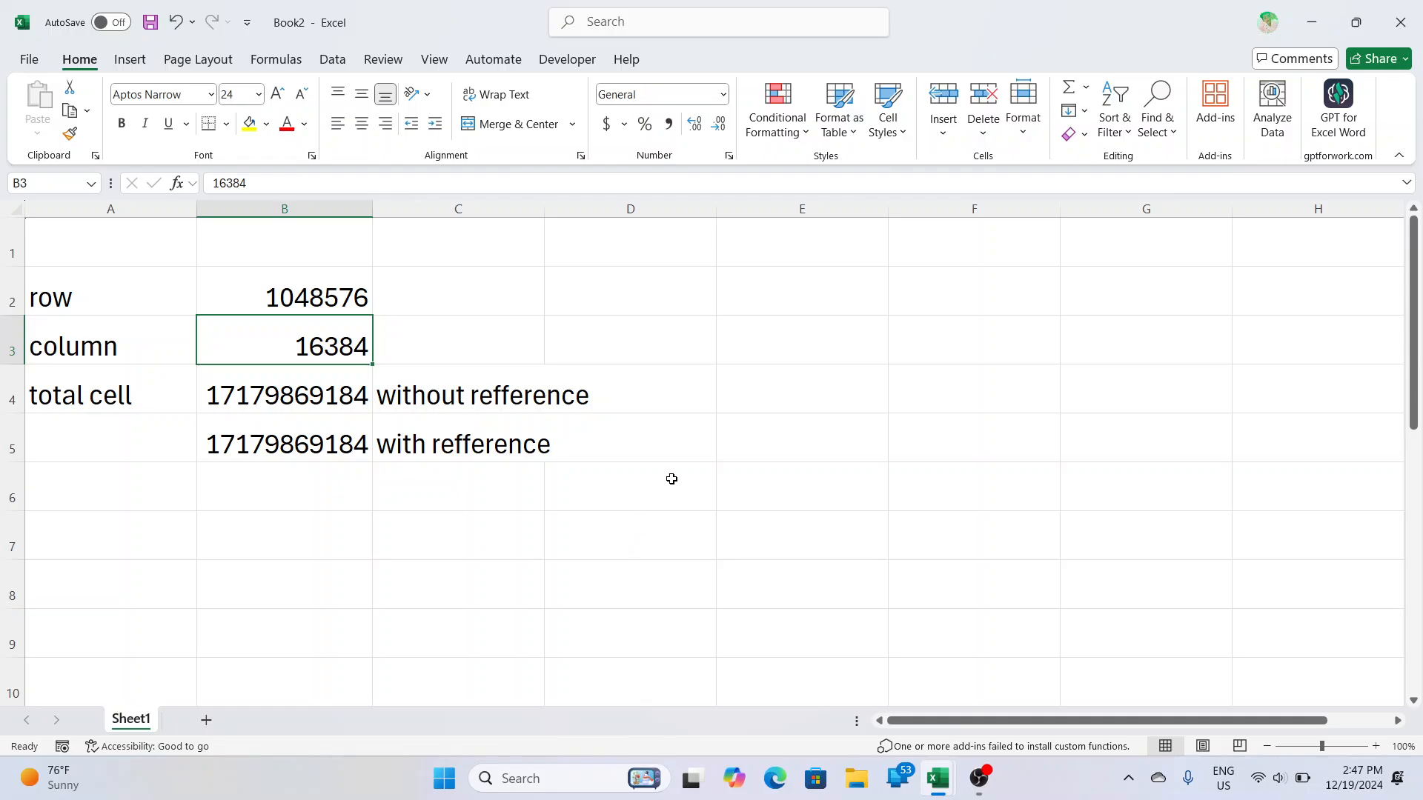
- Enter the headers product name, qty, rate and amount in cells E1 to H1
{"action": "left_click", "coordinate": [773, 259]}
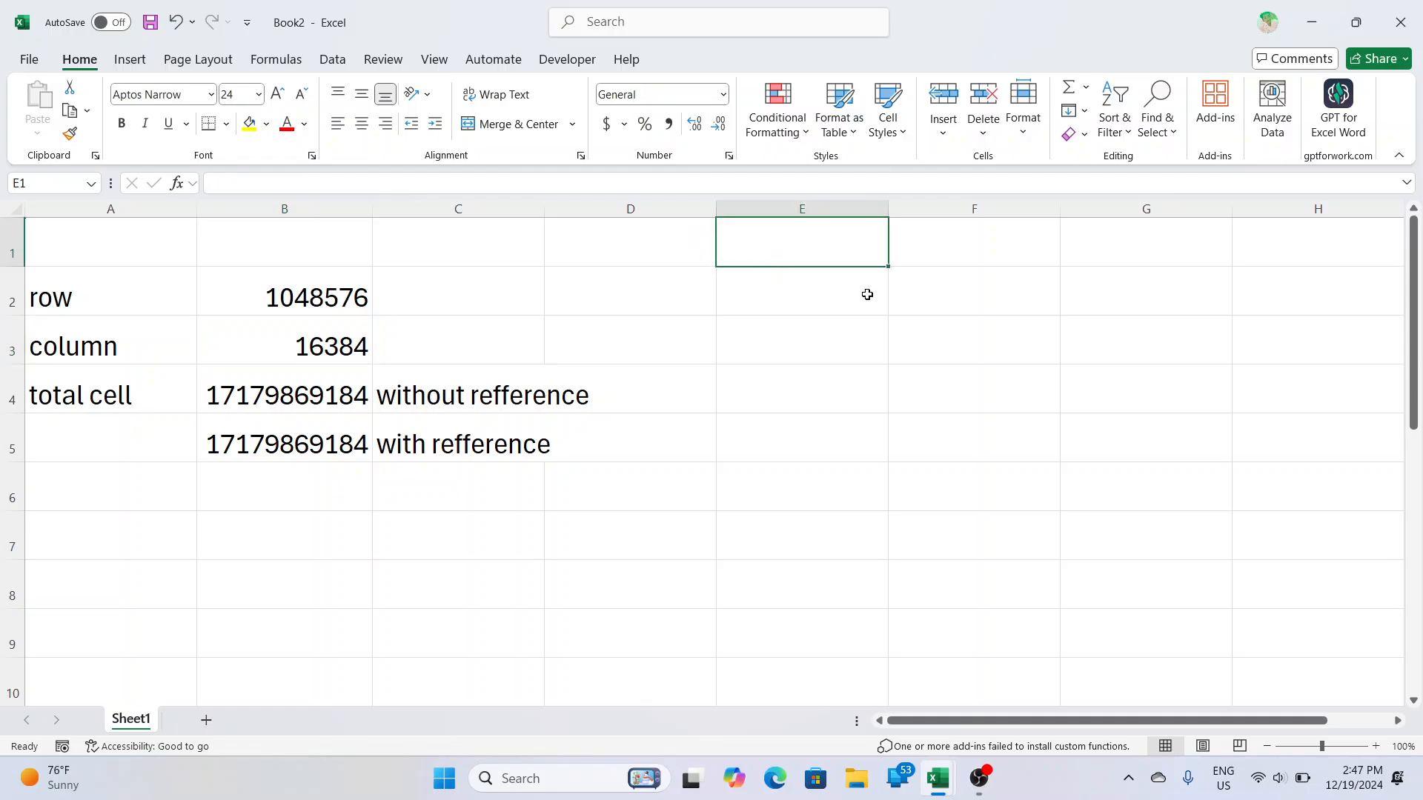
{"action": "type", "text": "produ"}
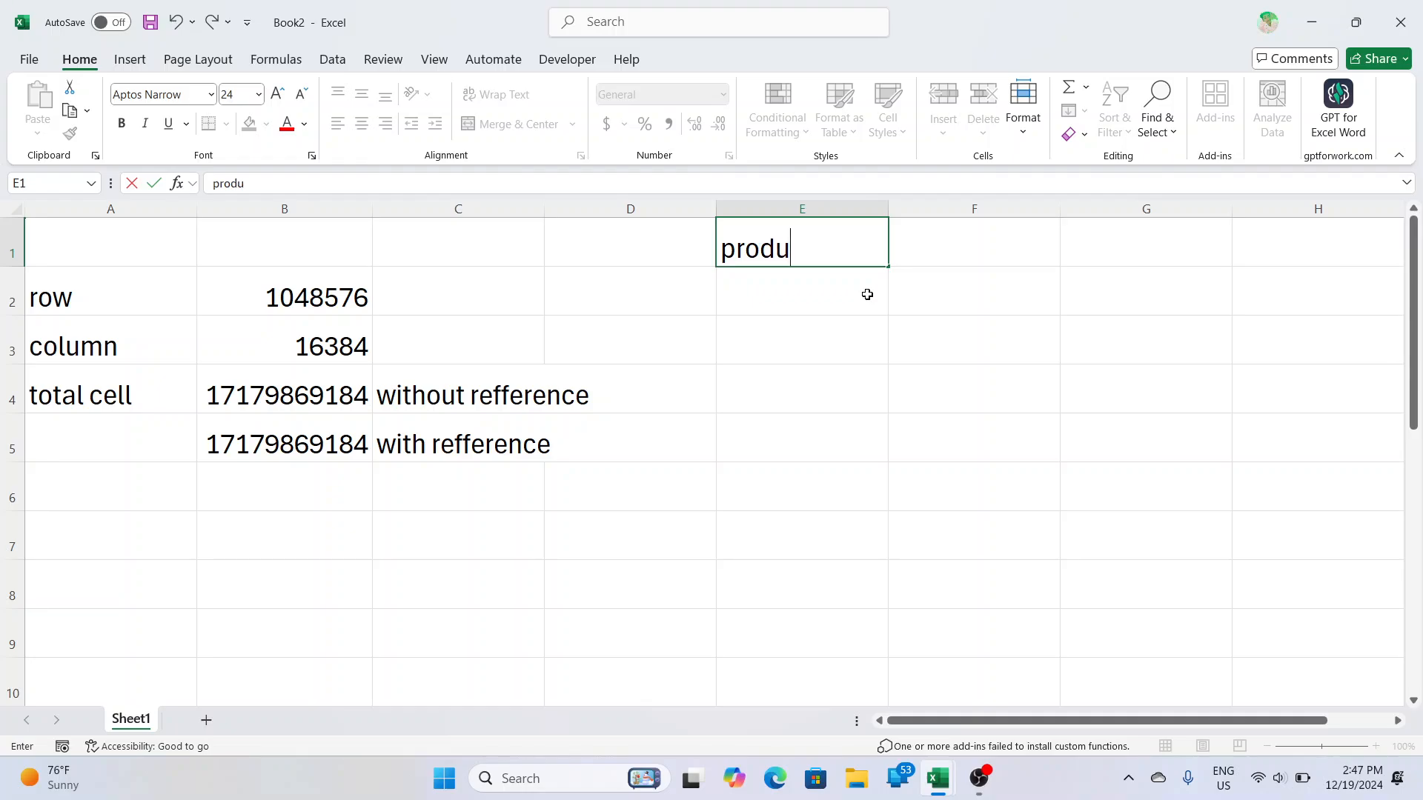
{"action": "type", "text": "ct name"}
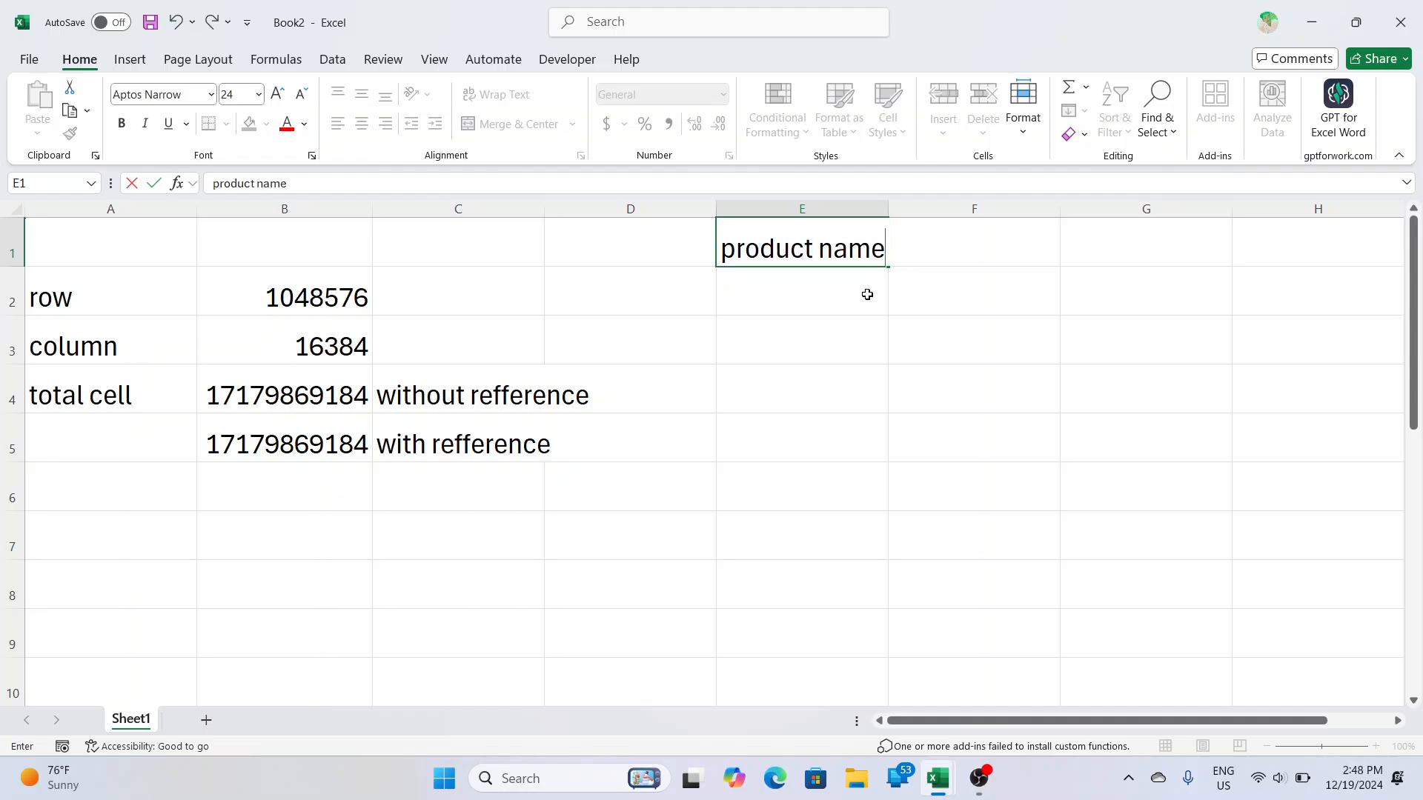
{"action": "key", "text": "Tab"}
{"action": "type", "text": "qty"}
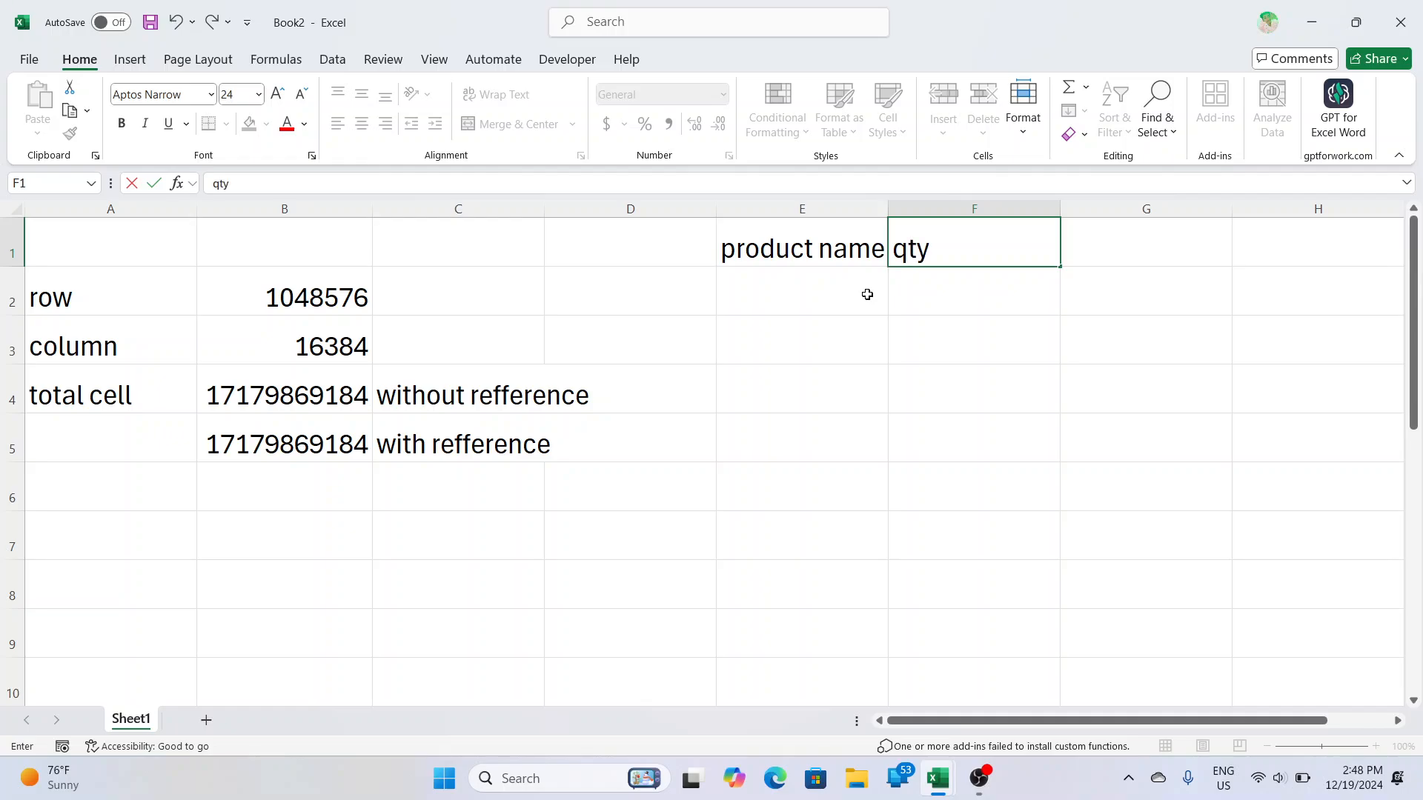
{"action": "key", "text": "Tab"}
{"action": "type", "text": "rate"}
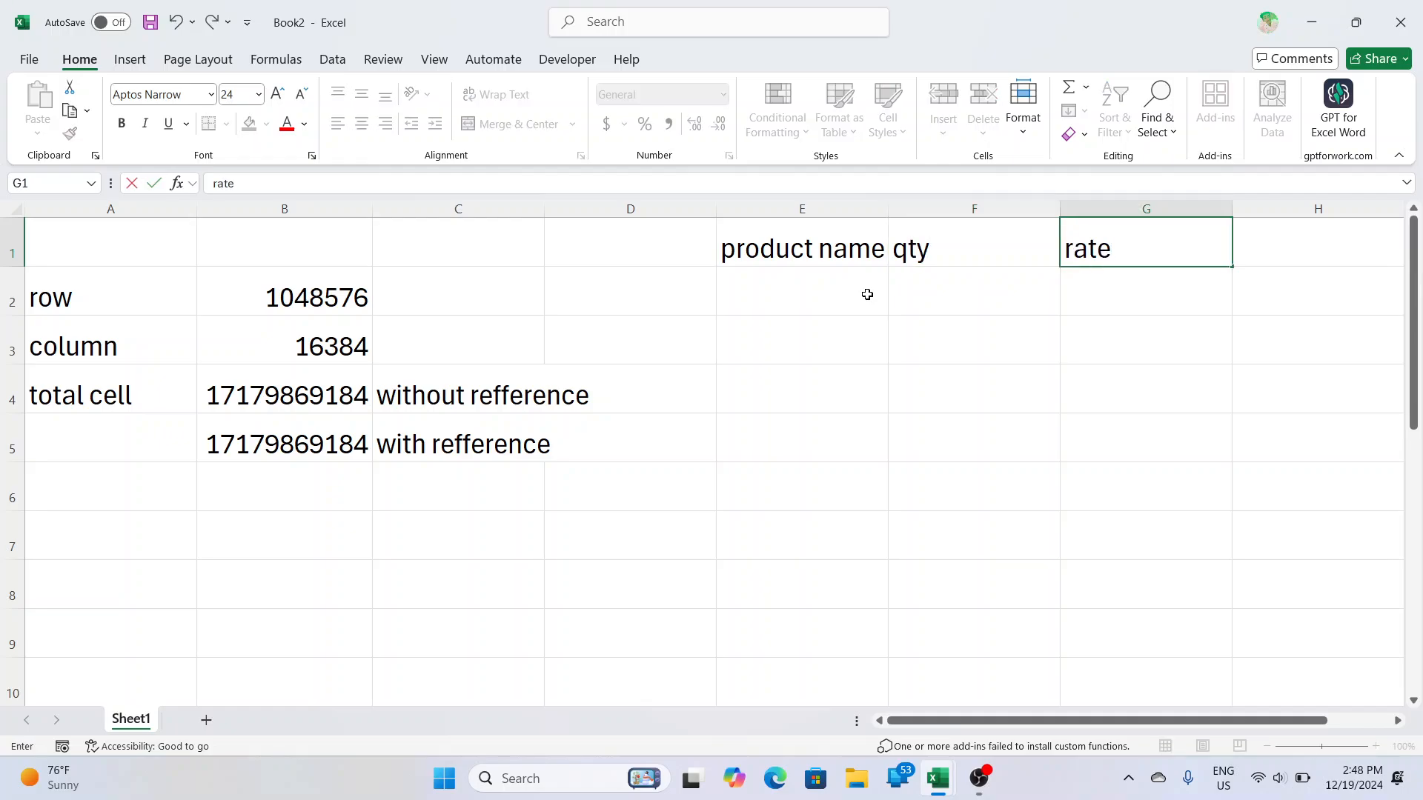
{"action": "key", "text": "Tab"}
{"action": "type", "text": "amount"}
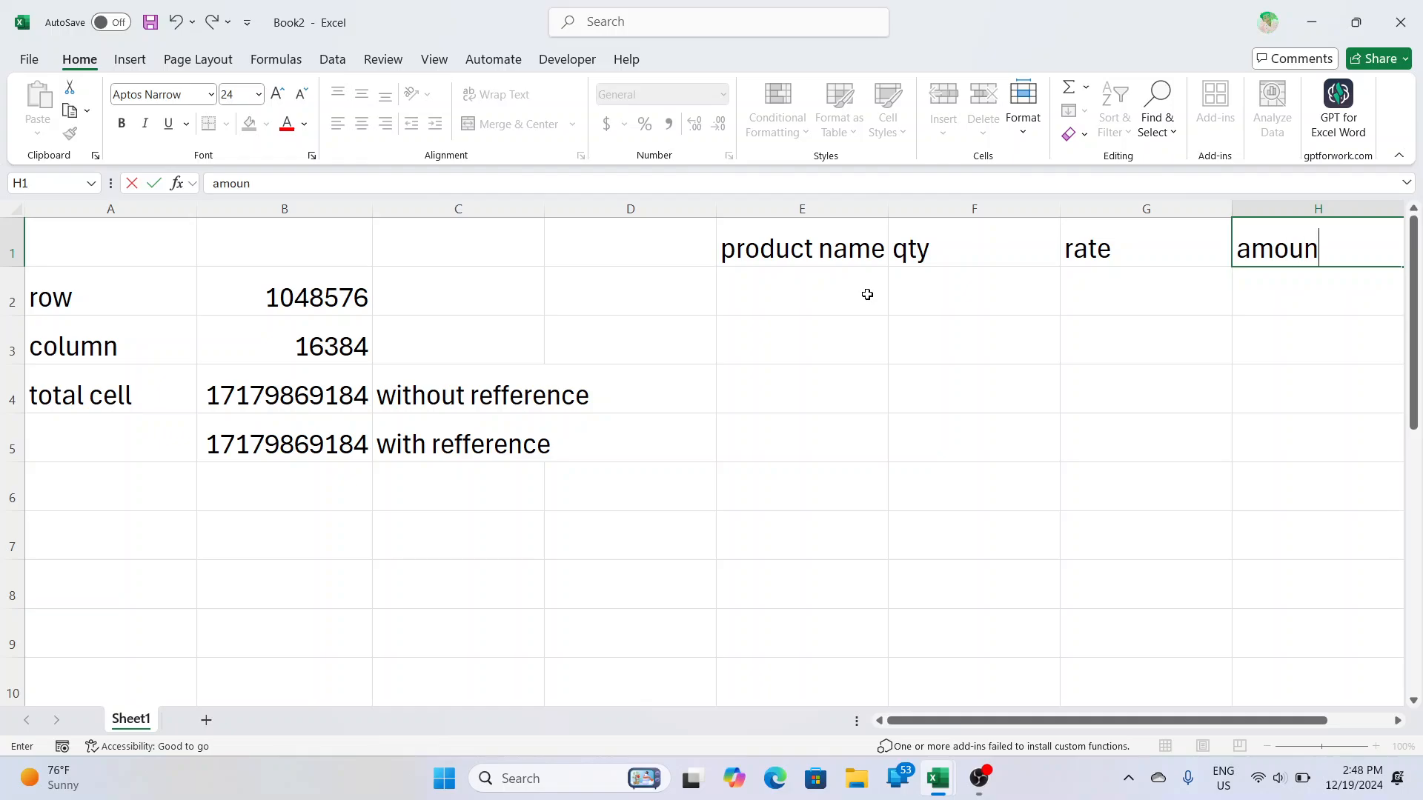
{"action": "key", "text": "Return"}
- Fill row 2 of the product table with cucumber in E2, quantity 5 in F2 and rate 30 in G2
{"action": "key", "text": "Left"}
{"action": "key", "text": "Left"}
{"action": "key", "text": "Left"}
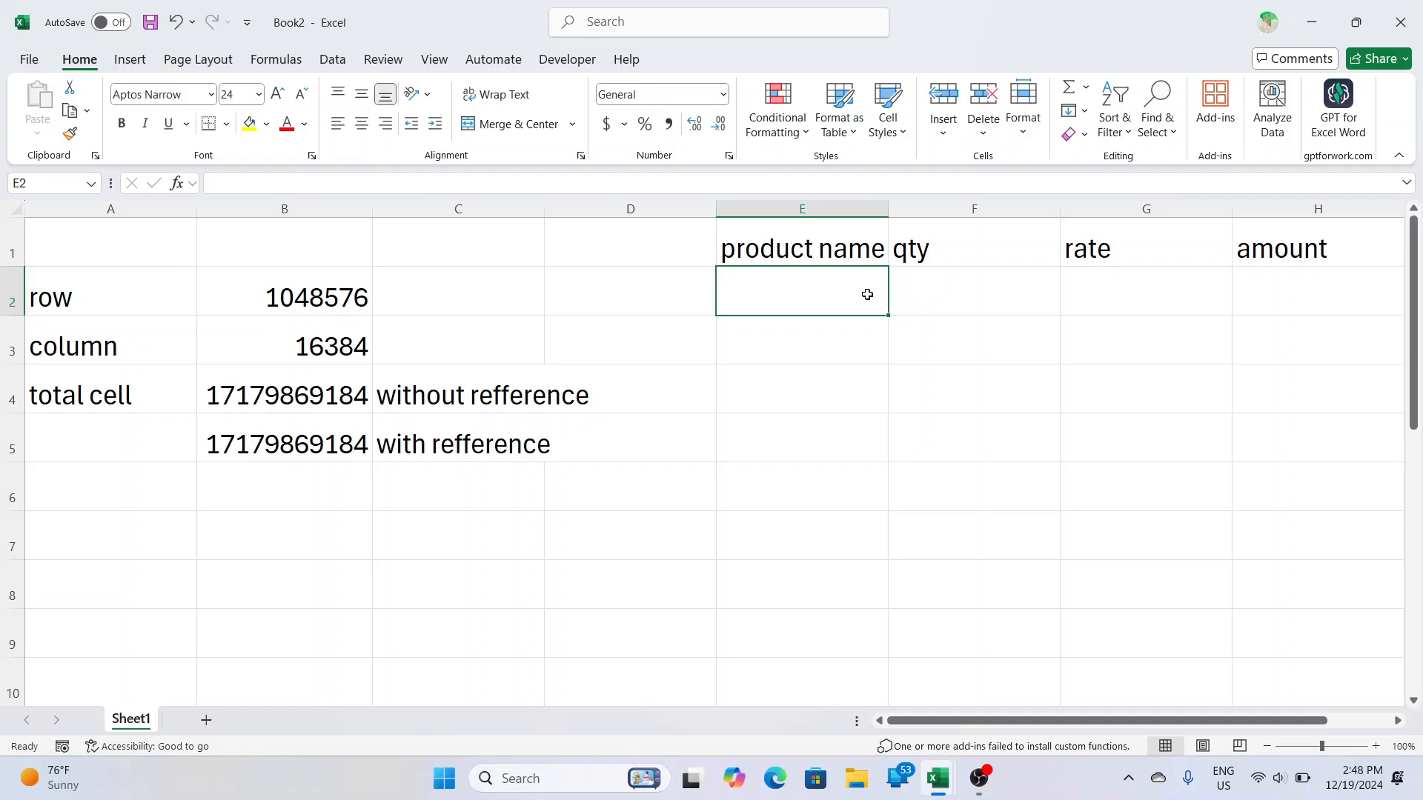
{"action": "type", "text": "cucum"}
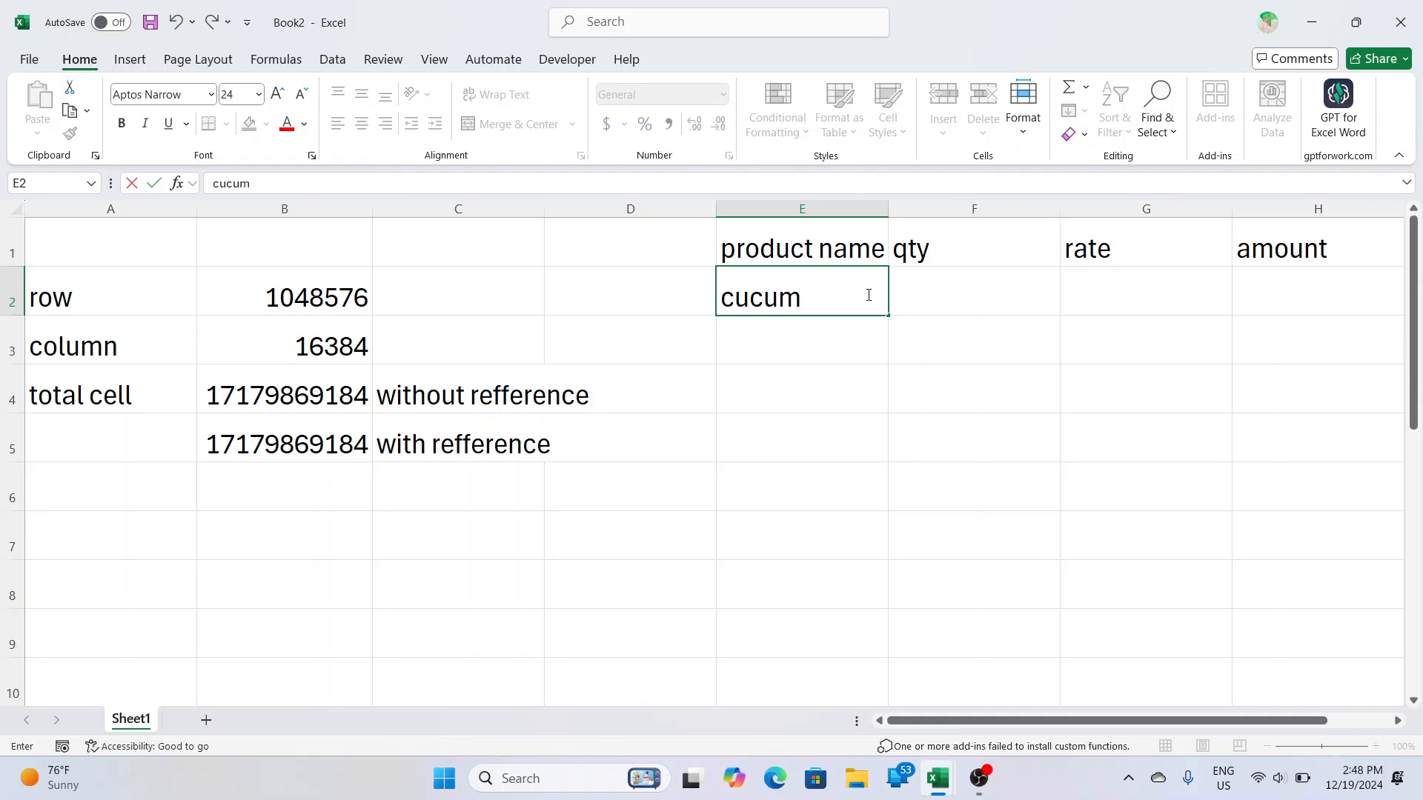
{"action": "type", "text": "ber"}
{"action": "key", "text": "Tab"}
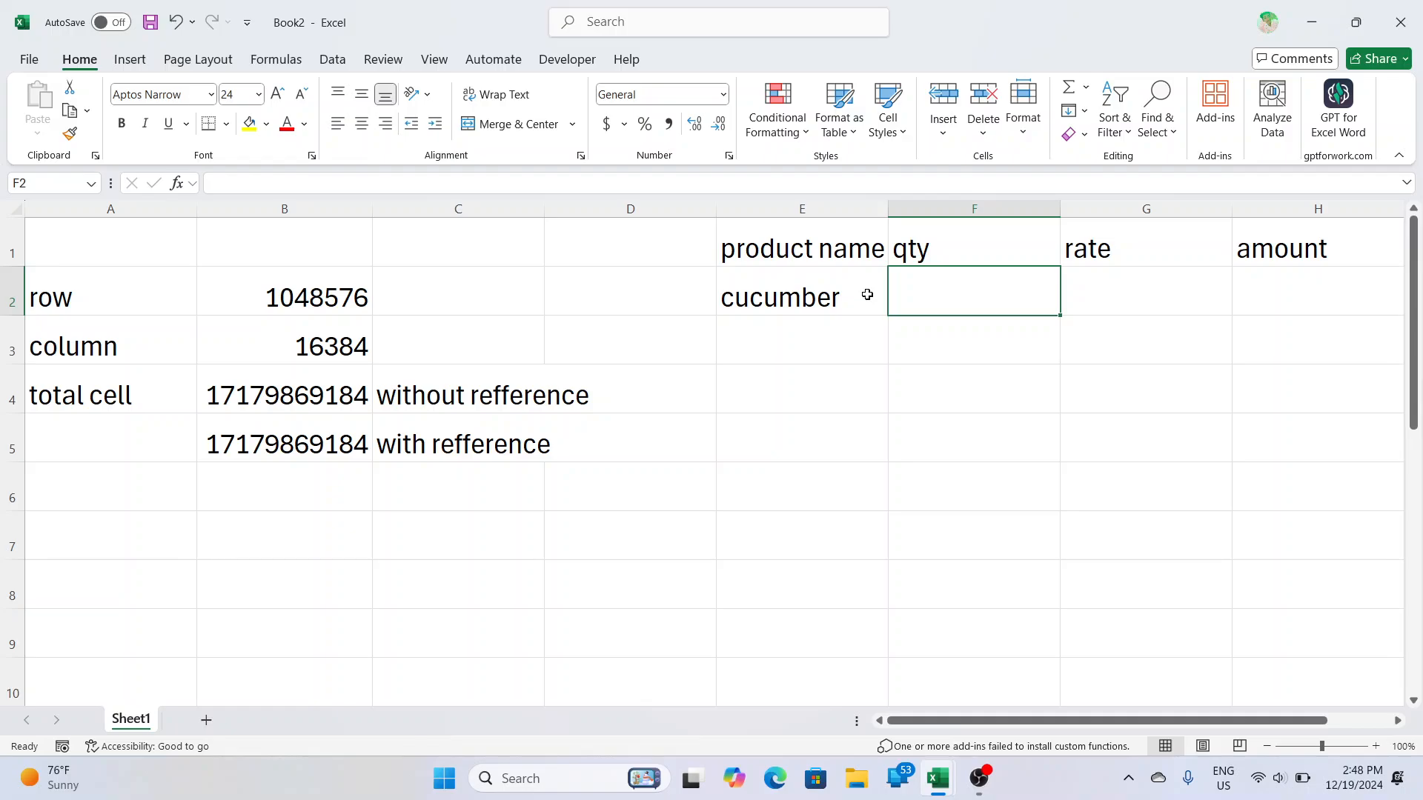
{"action": "type", "text": "5"}
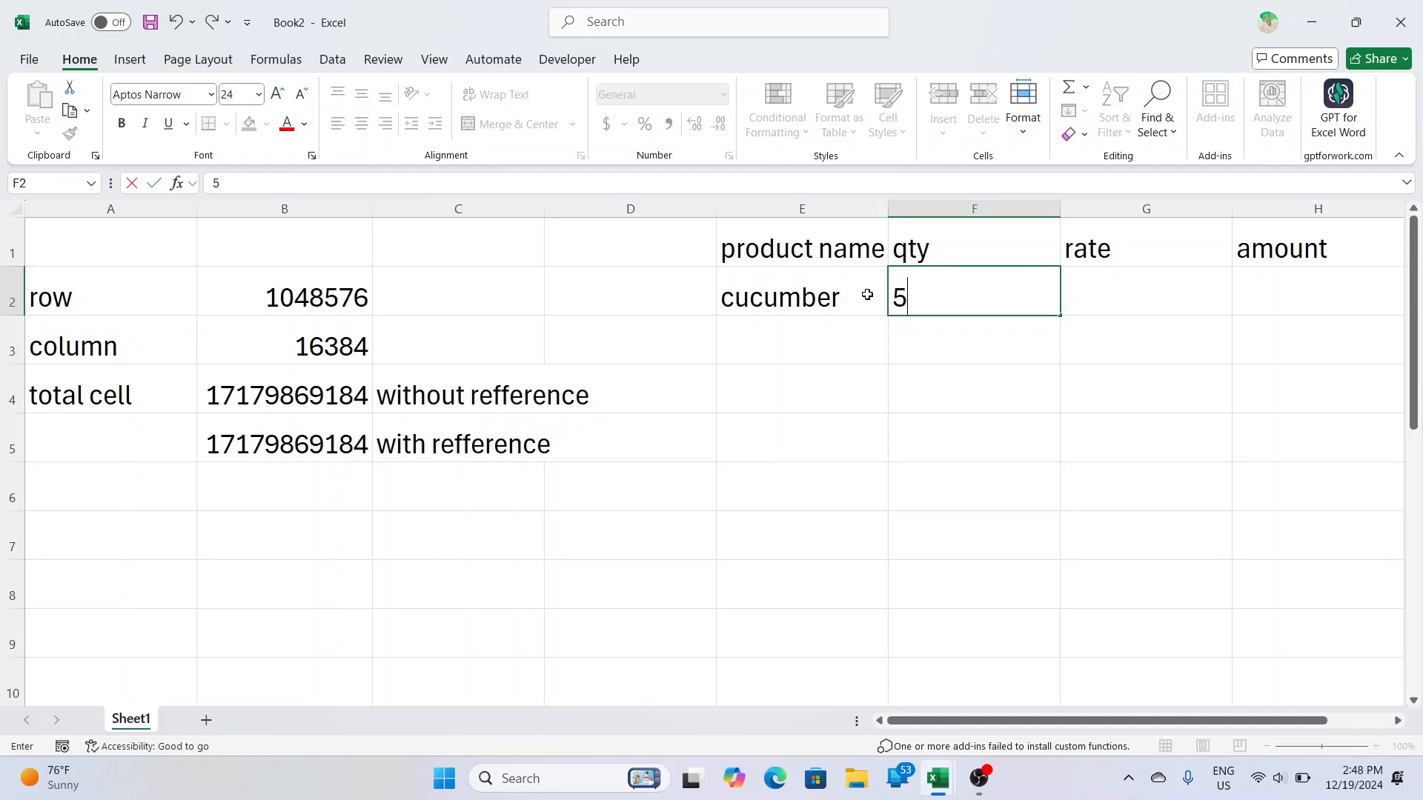
{"action": "key", "text": "Tab"}
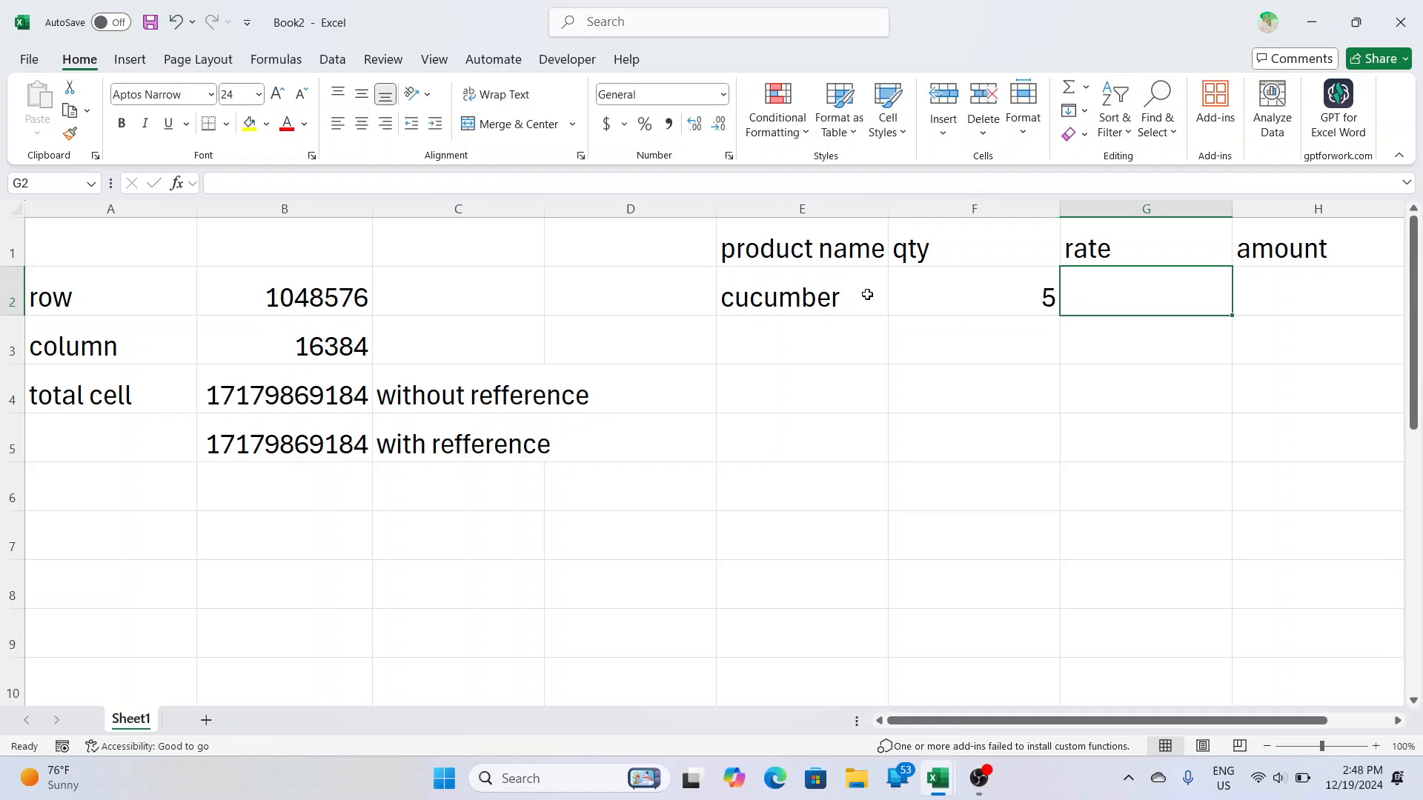
{"action": "type", "text": "30"}
{"action": "key", "text": "Tab"}
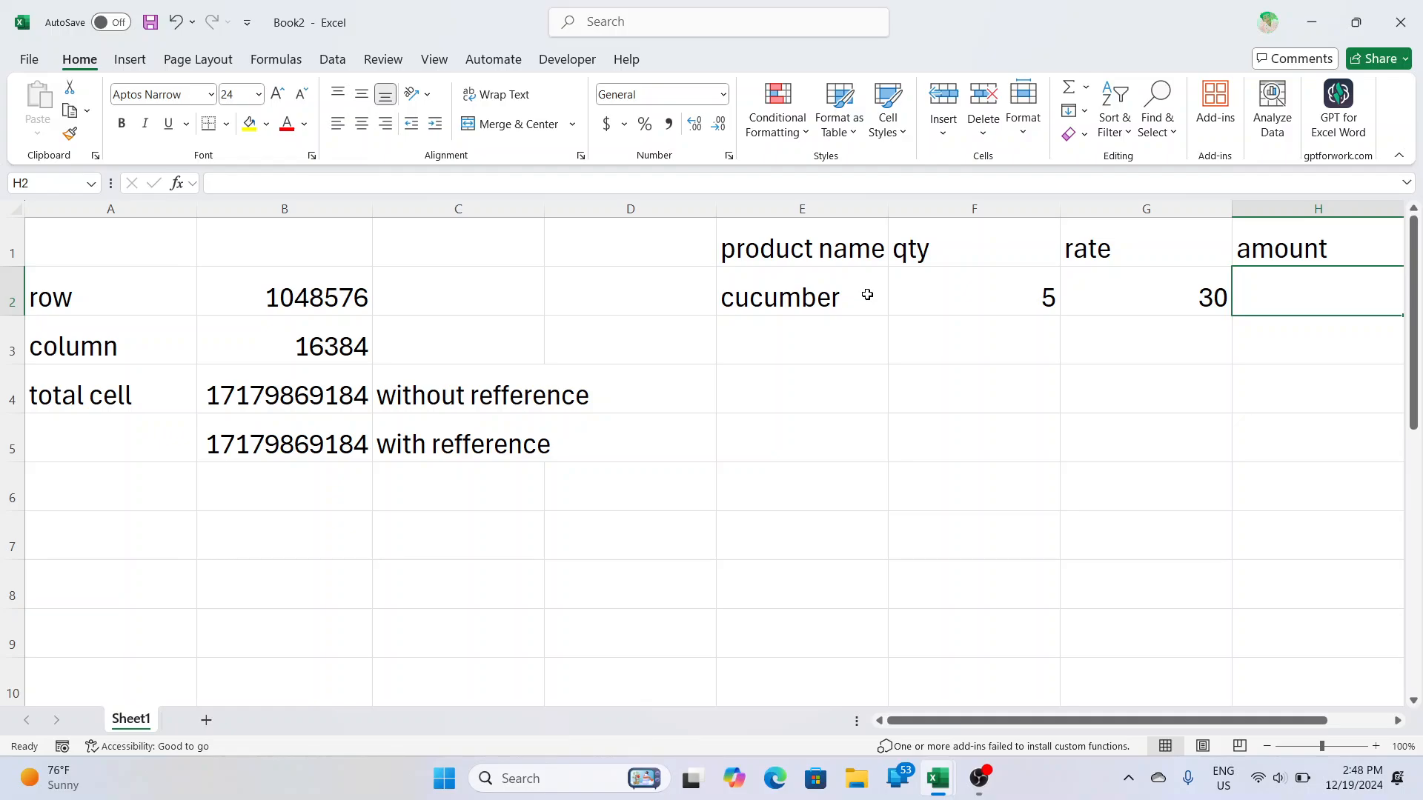
- Calculate the cucumber amount in H2 by cell reference with the formula =F2*G2
{"action": "type", "text": "="}
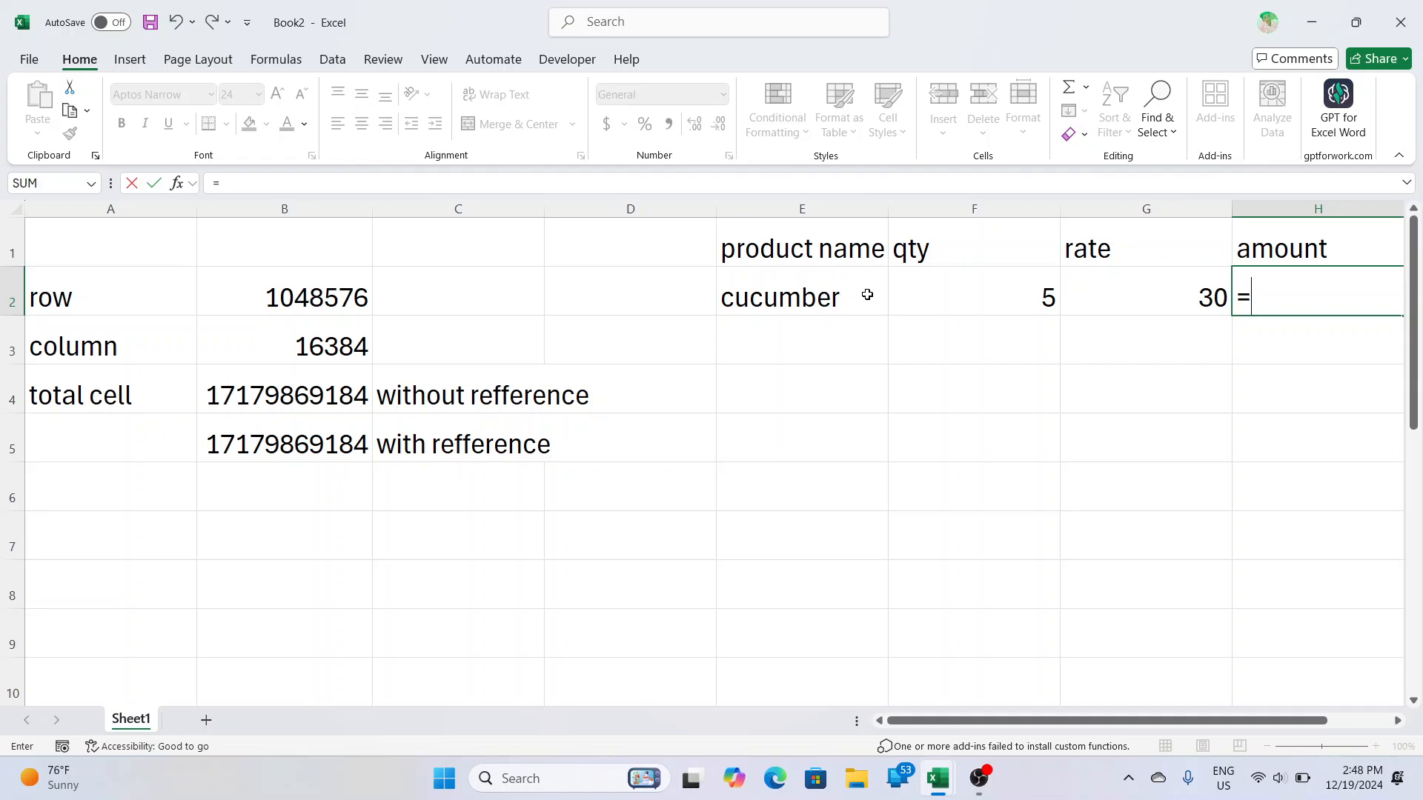
{"action": "left_click", "coordinate": [990, 291]}
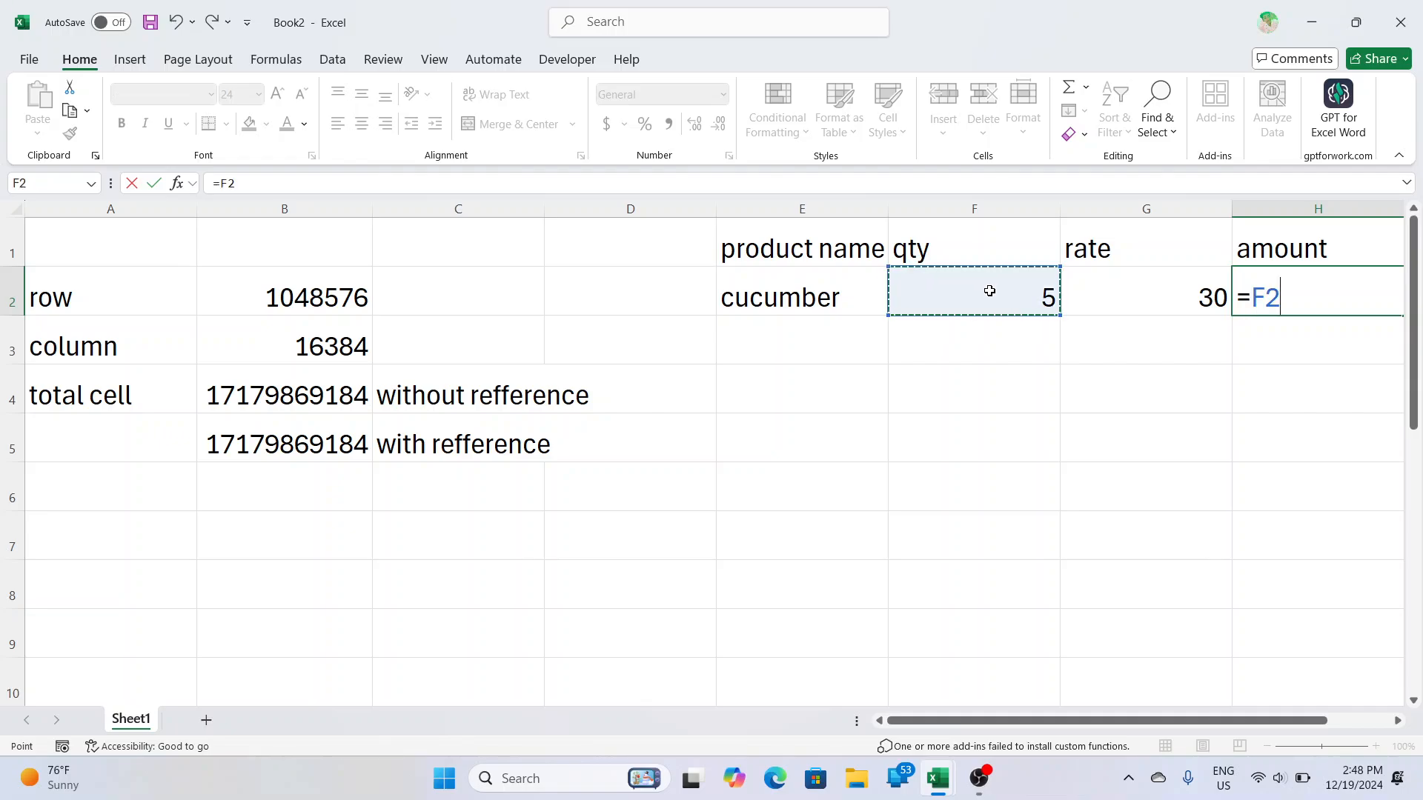
{"action": "type", "text": "*"}
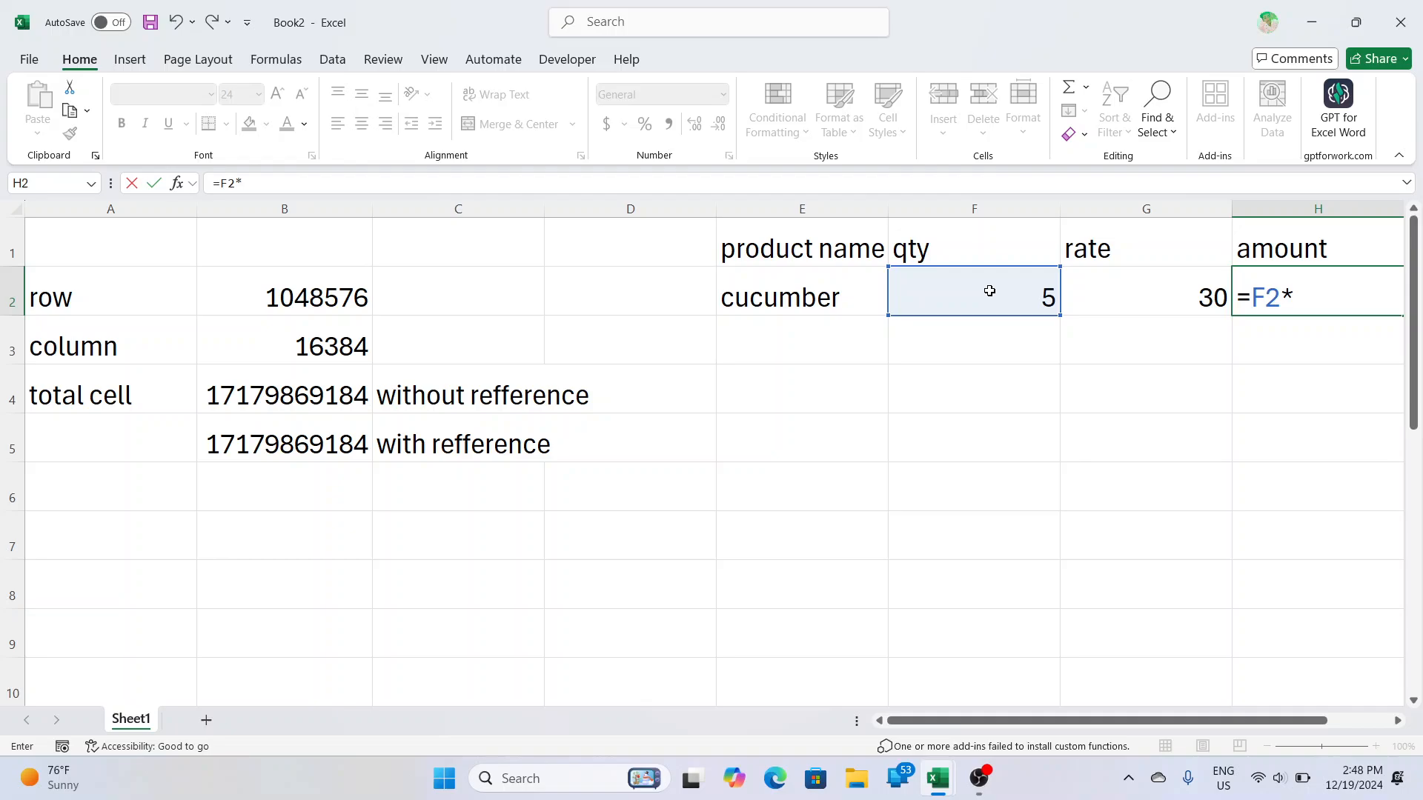
{"action": "left_click", "coordinate": [1122, 291]}
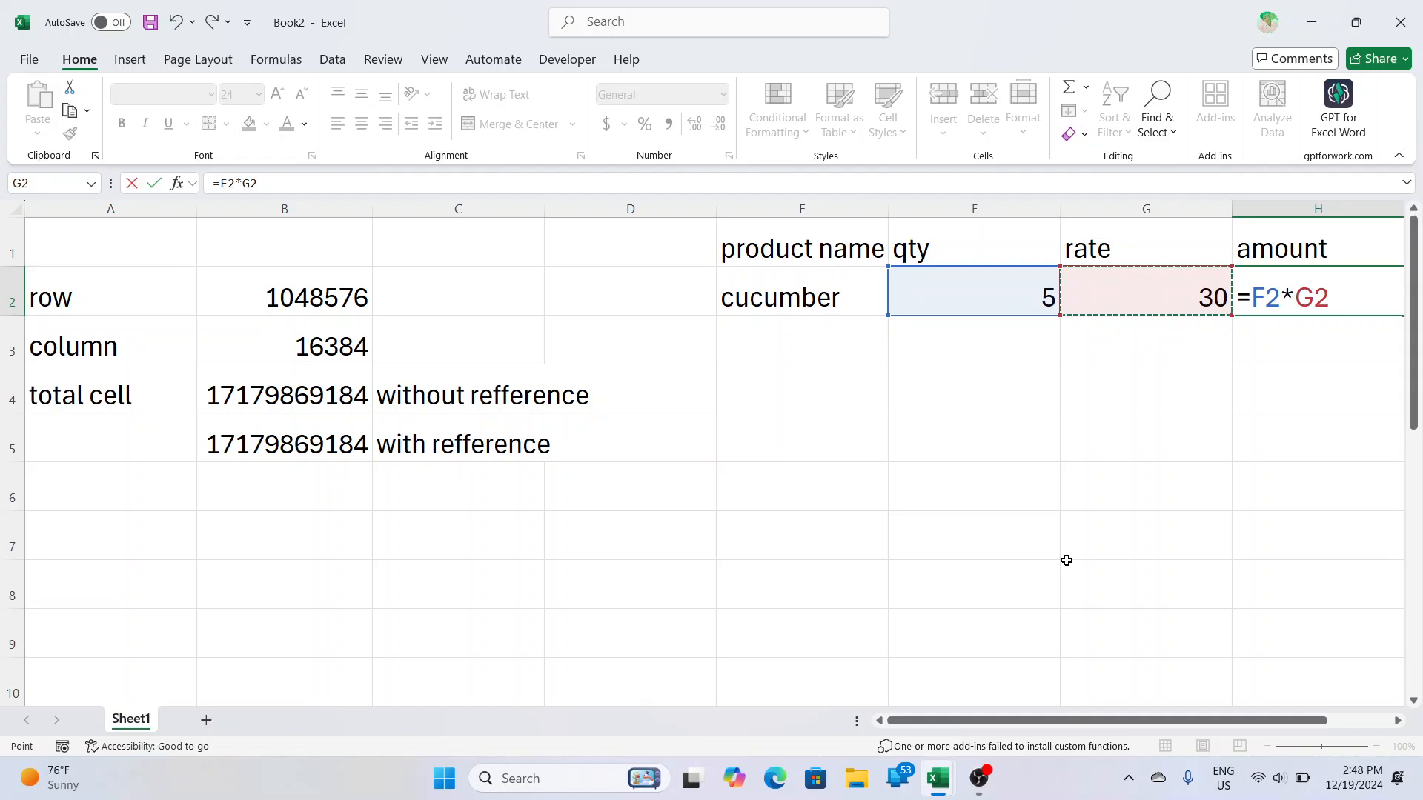
{"action": "key", "text": "Return"}
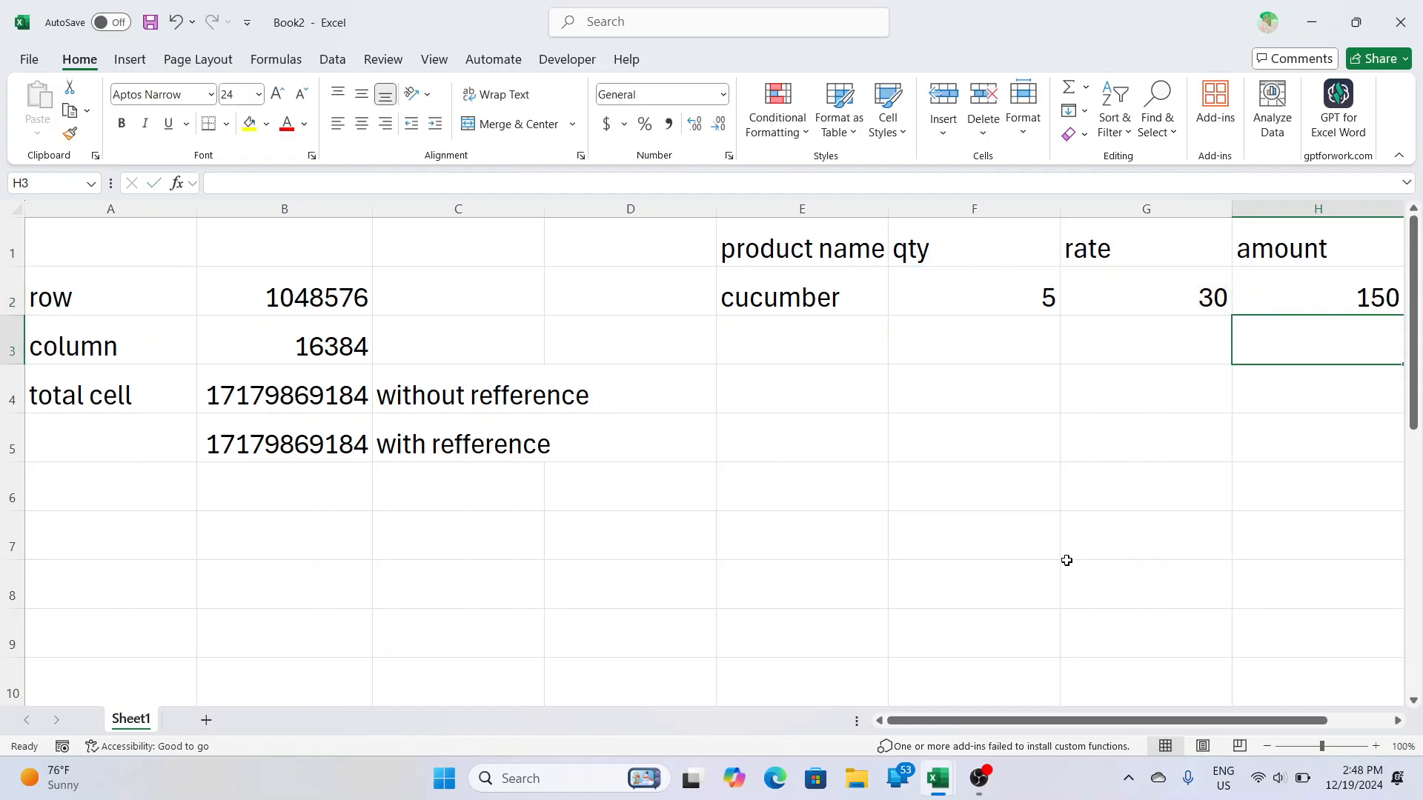
- Set the cucumber rate in G2 to 60 and check the amount formula in H2
{"action": "left_click_drag", "start_coordinate": [974, 720], "coordinate": [1037, 724]}
{"action": "left_click", "coordinate": [1008, 311]}
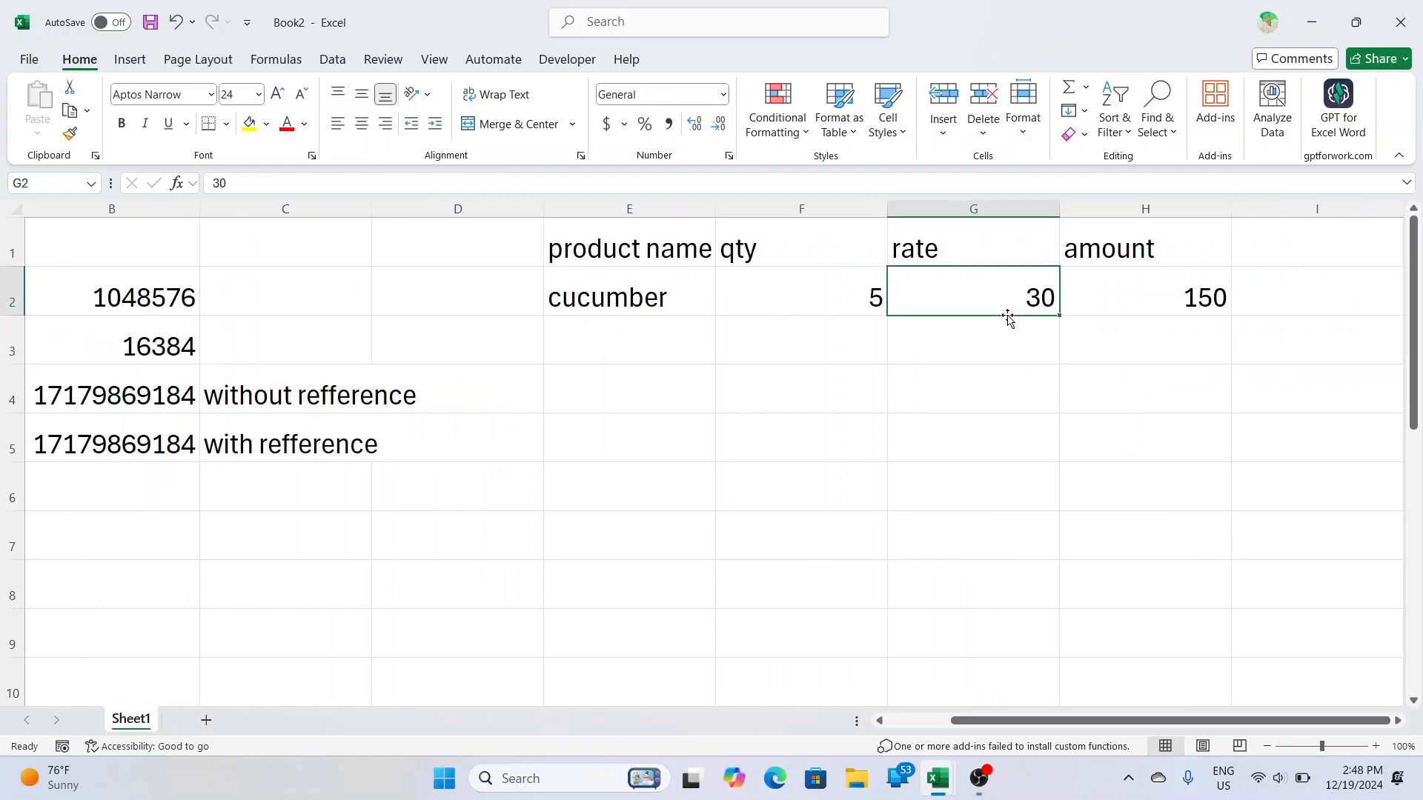
{"action": "type", "text": "60"}
{"action": "key", "text": "Return"}
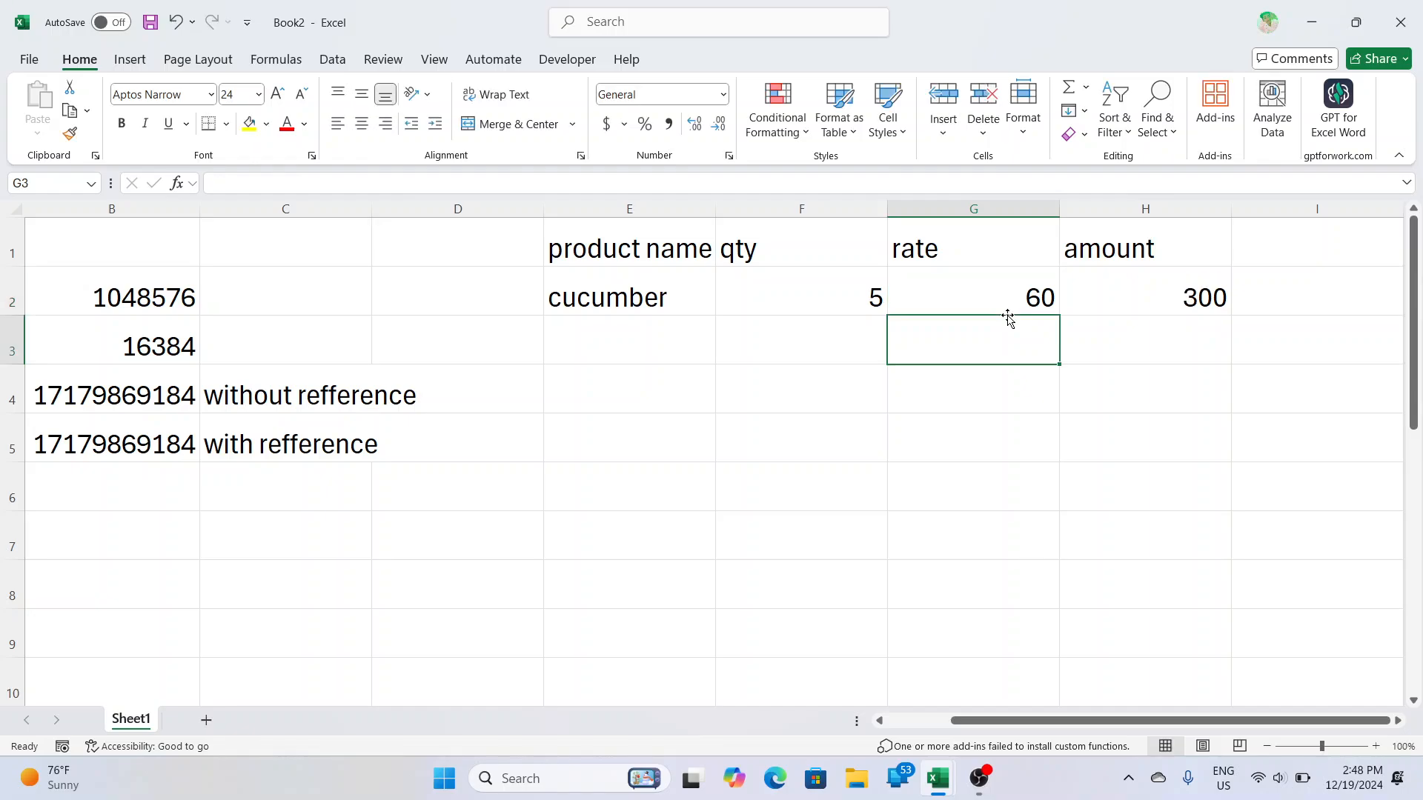
{"action": "left_click", "coordinate": [1089, 296]}
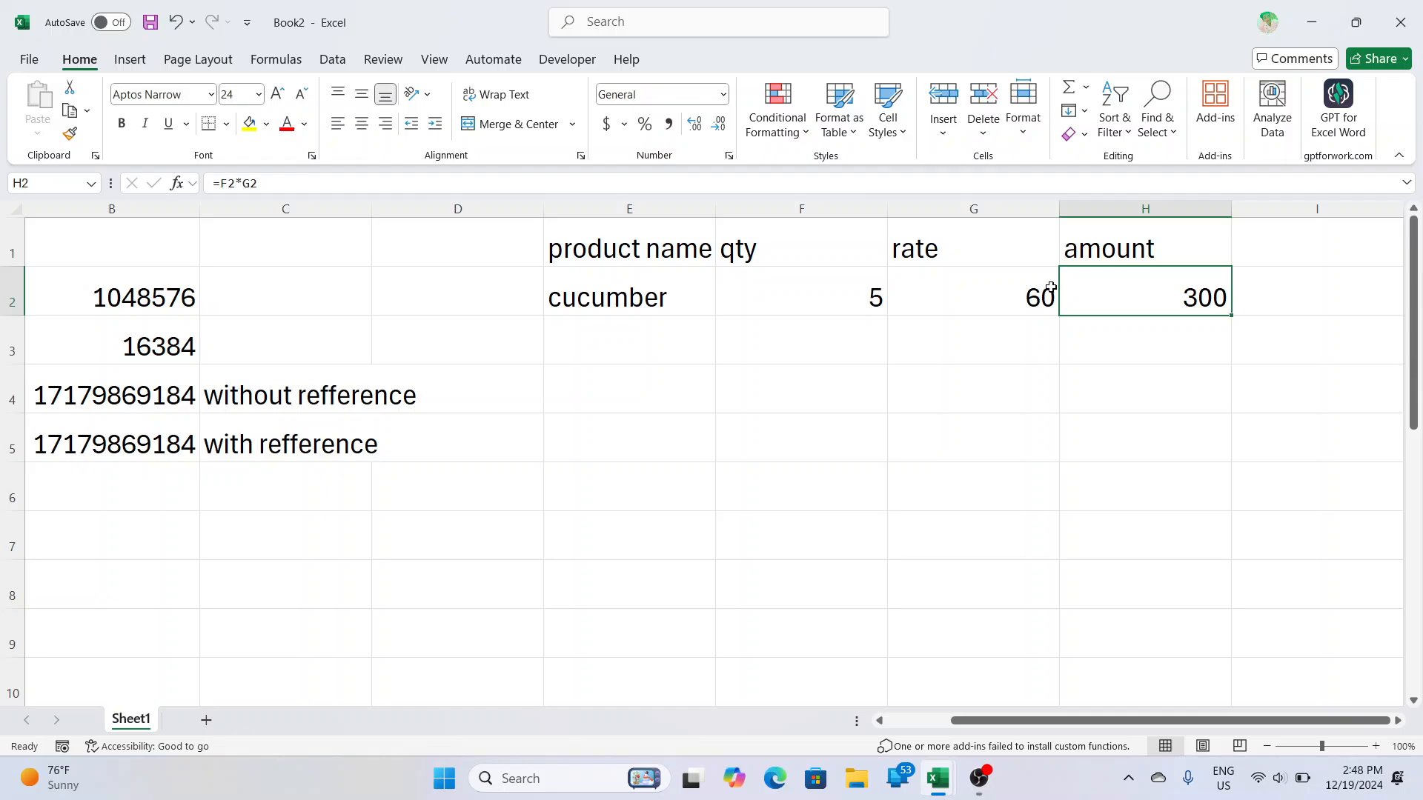
- Set the cucumber rate in G2 first to 30 and then to 20, and check the amount in H2
{"action": "left_click", "coordinate": [1010, 286]}
{"action": "type", "text": "30"}
{"action": "key", "text": "Return"}
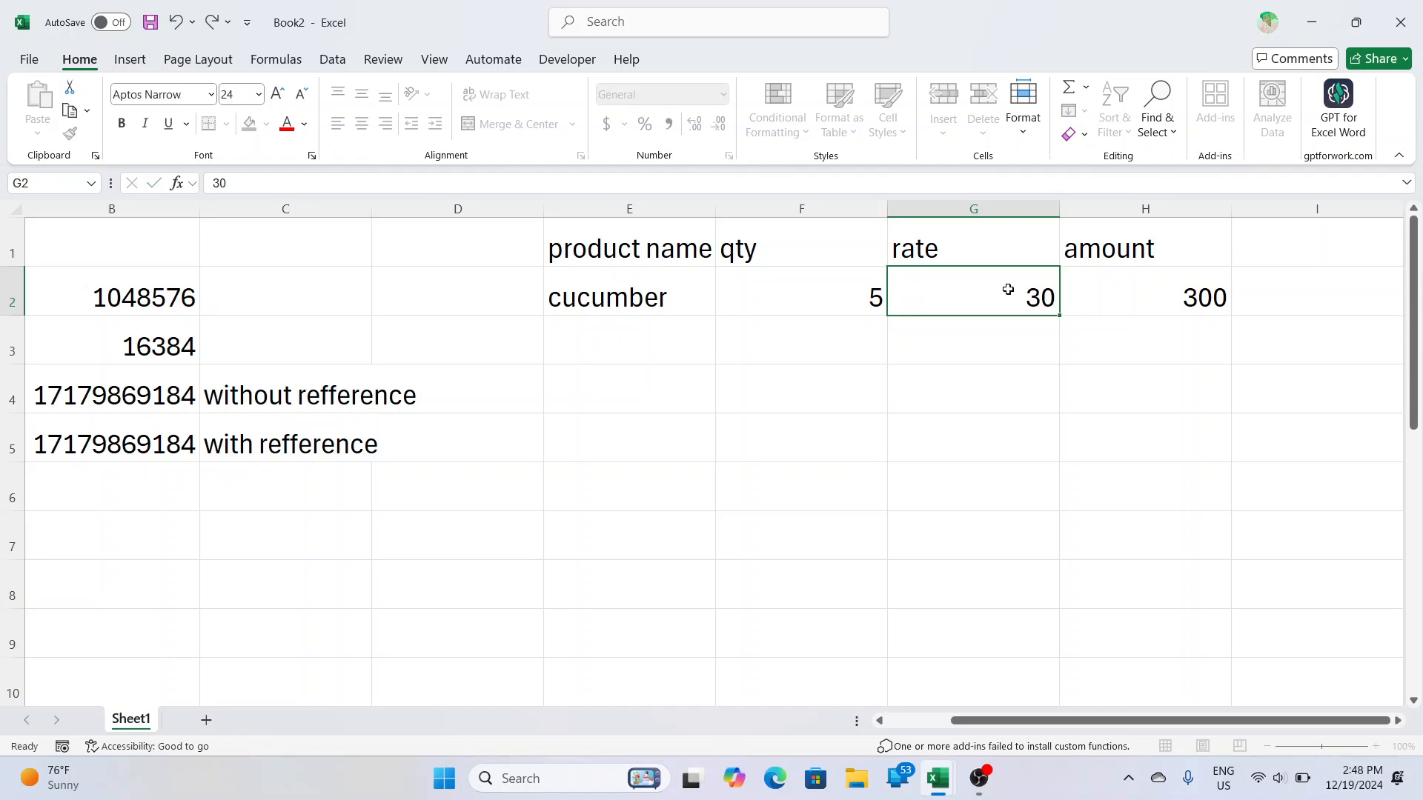
{"action": "left_click", "coordinate": [1008, 290]}
{"action": "type", "text": "20"}
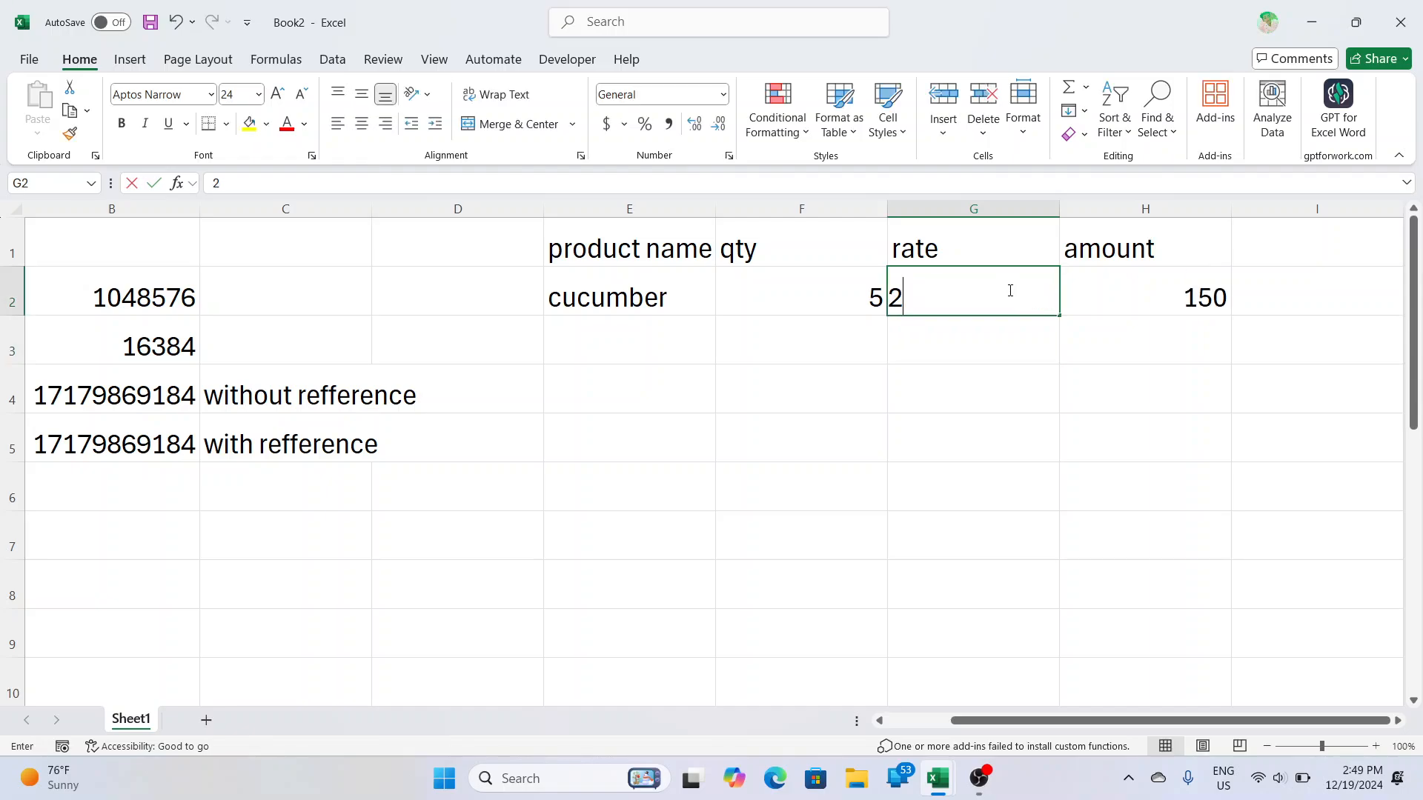
{"action": "key", "text": "Return"}
{"action": "left_click", "coordinate": [1129, 293]}
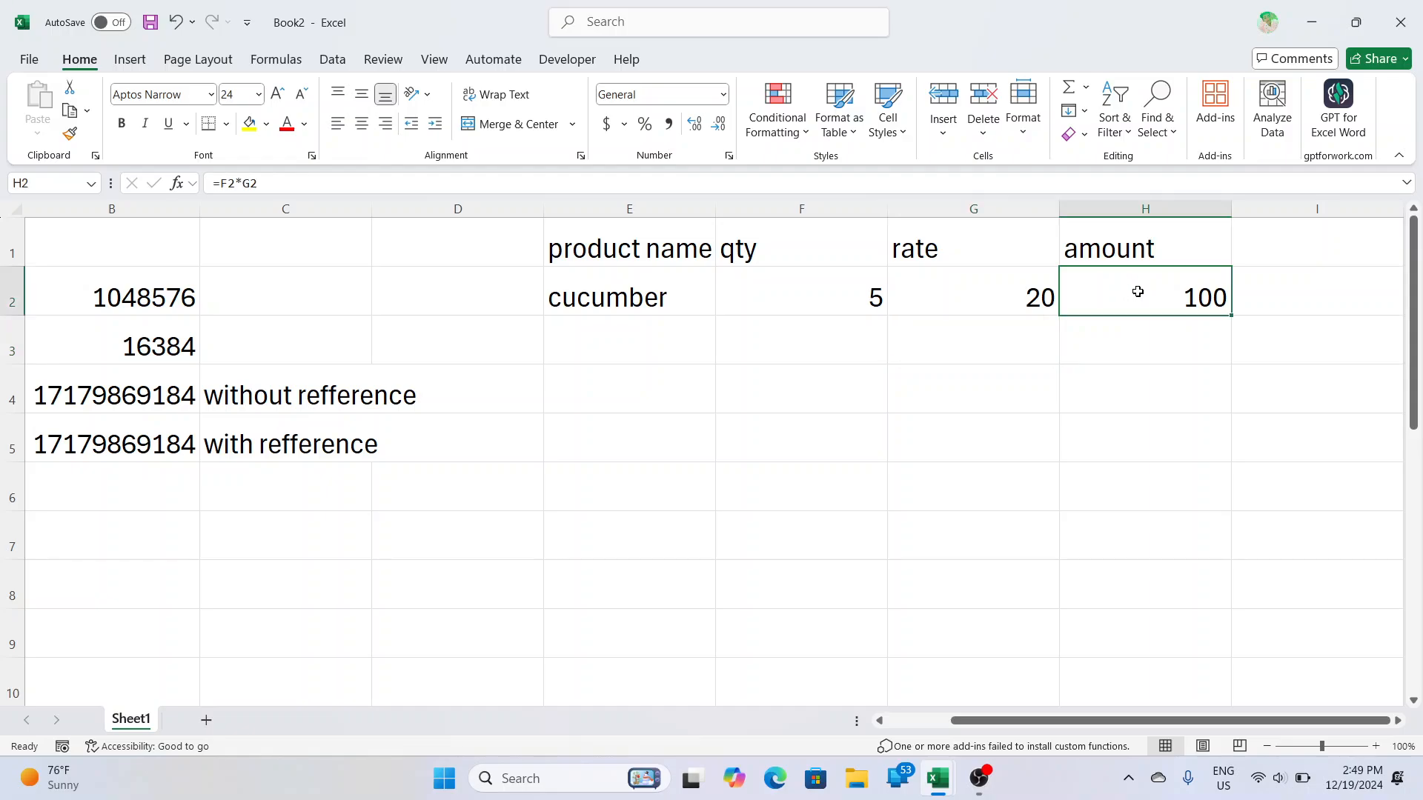
- Check the formula without references in B4 and calculate the cucumber amount the same way in I2 with =20*5
{"action": "left_click", "coordinate": [107, 404]}
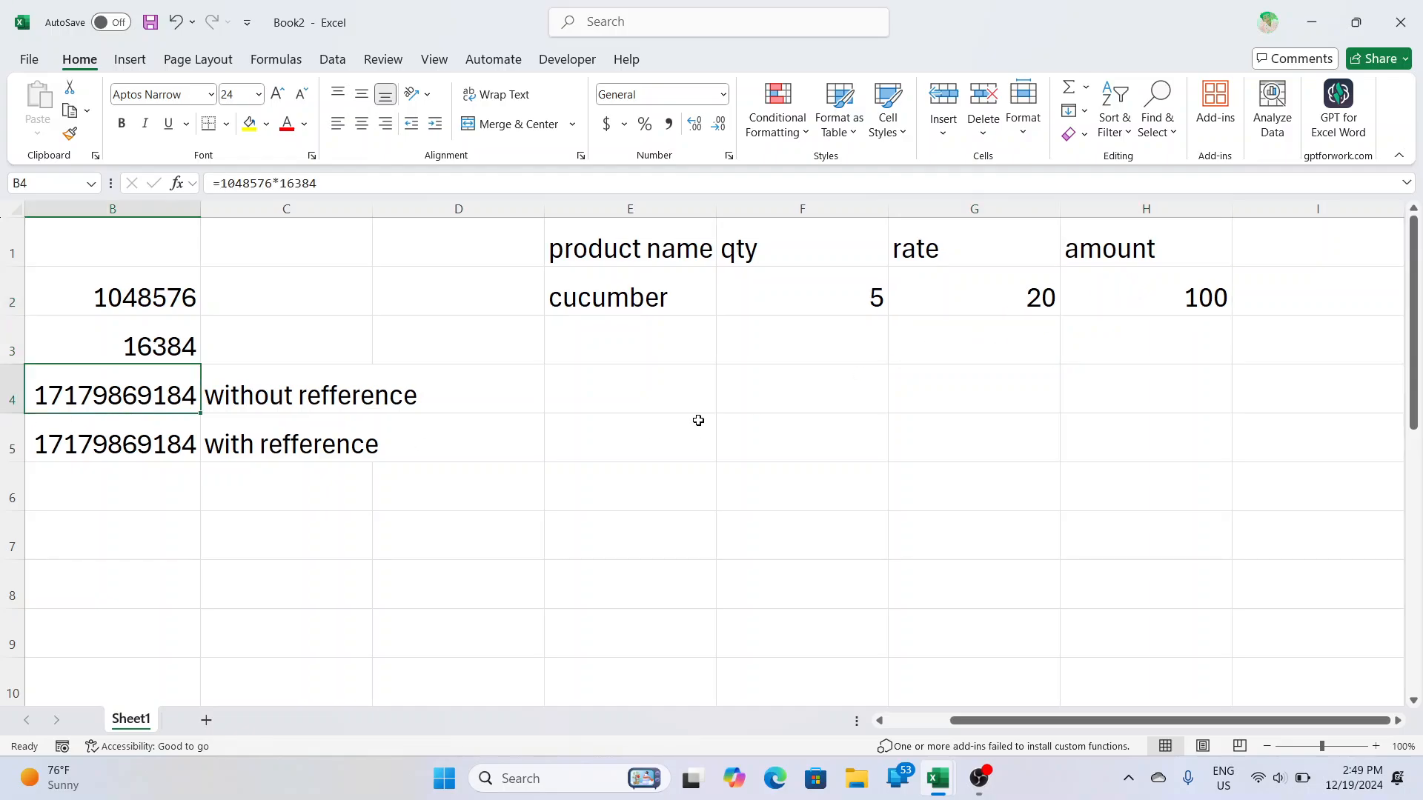
{"action": "left_click", "coordinate": [1309, 299]}
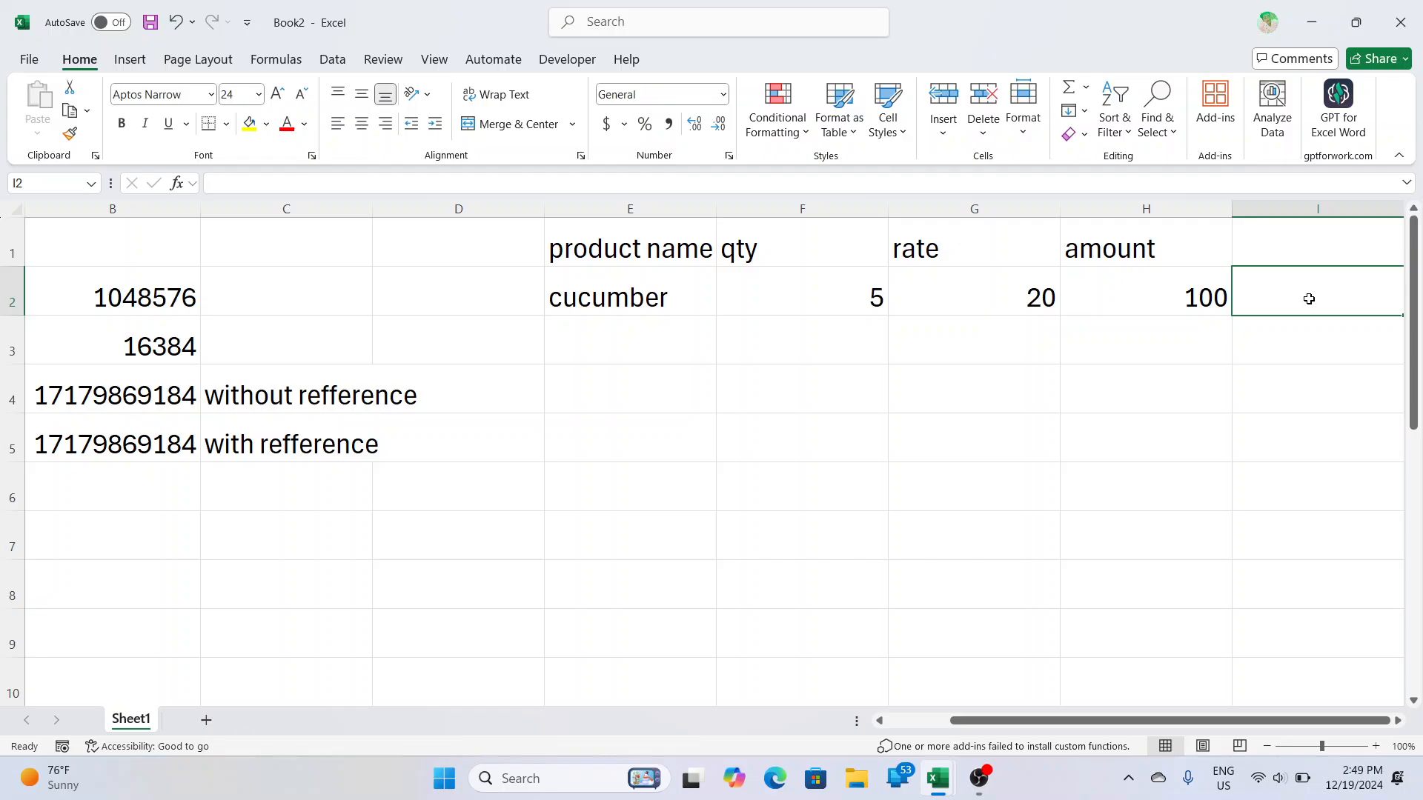
{"action": "type", "text": "=20*"}
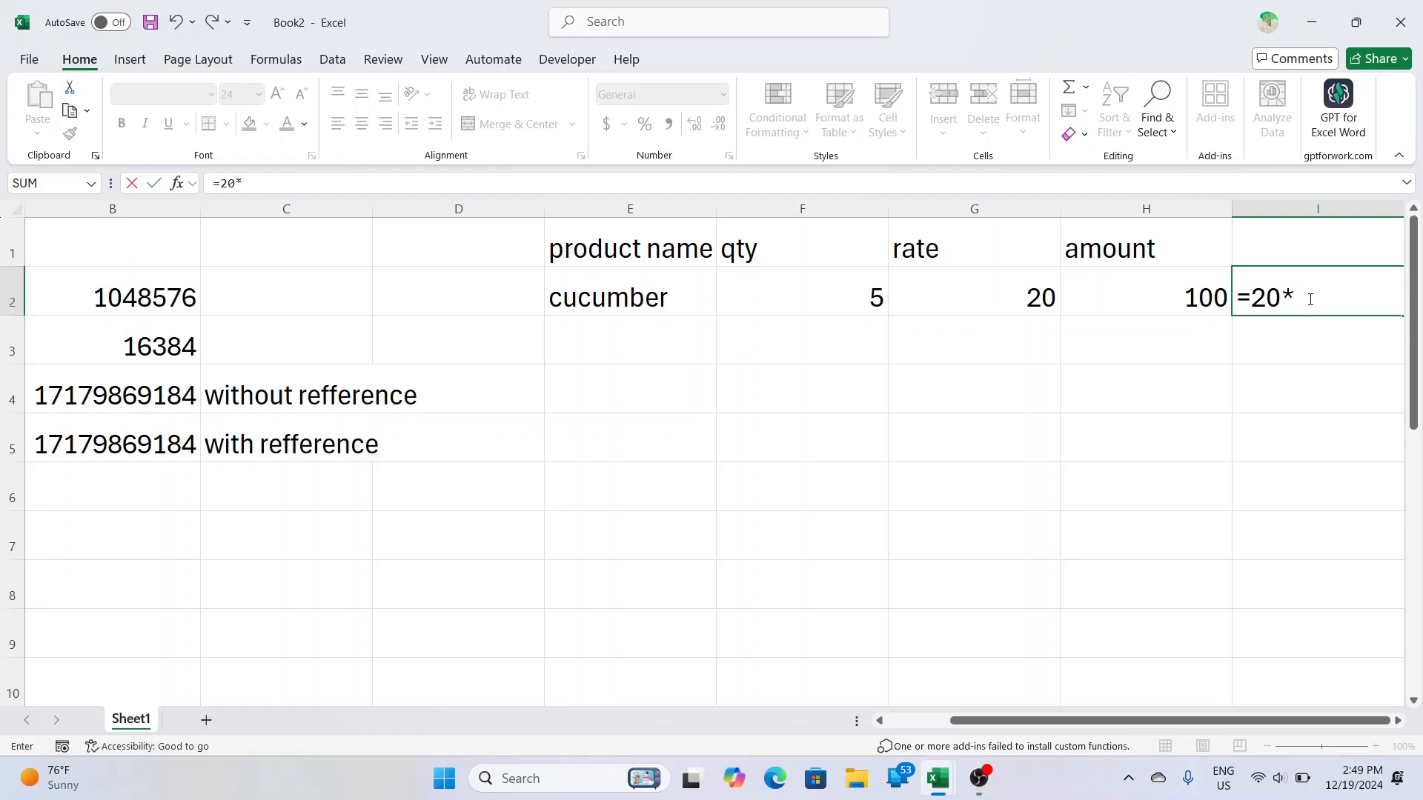
{"action": "type", "text": "5"}
{"action": "key", "text": "Return"}
{"action": "left_click", "coordinate": [1306, 296]}
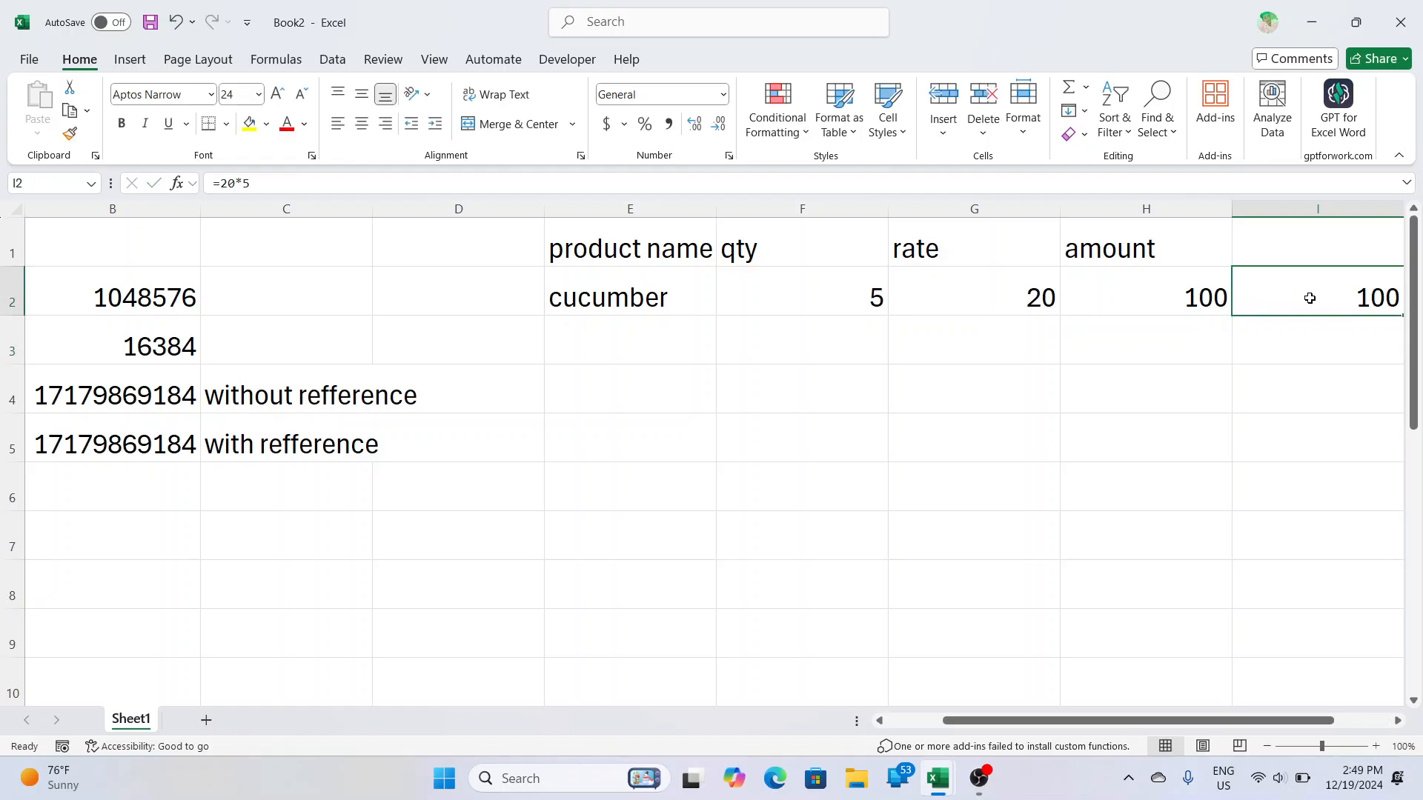
- Set the cucumber rate in G2 to 50 and compare the amounts in H2 and I2
{"action": "left_click", "coordinate": [977, 282]}
{"action": "type", "text": "50"}
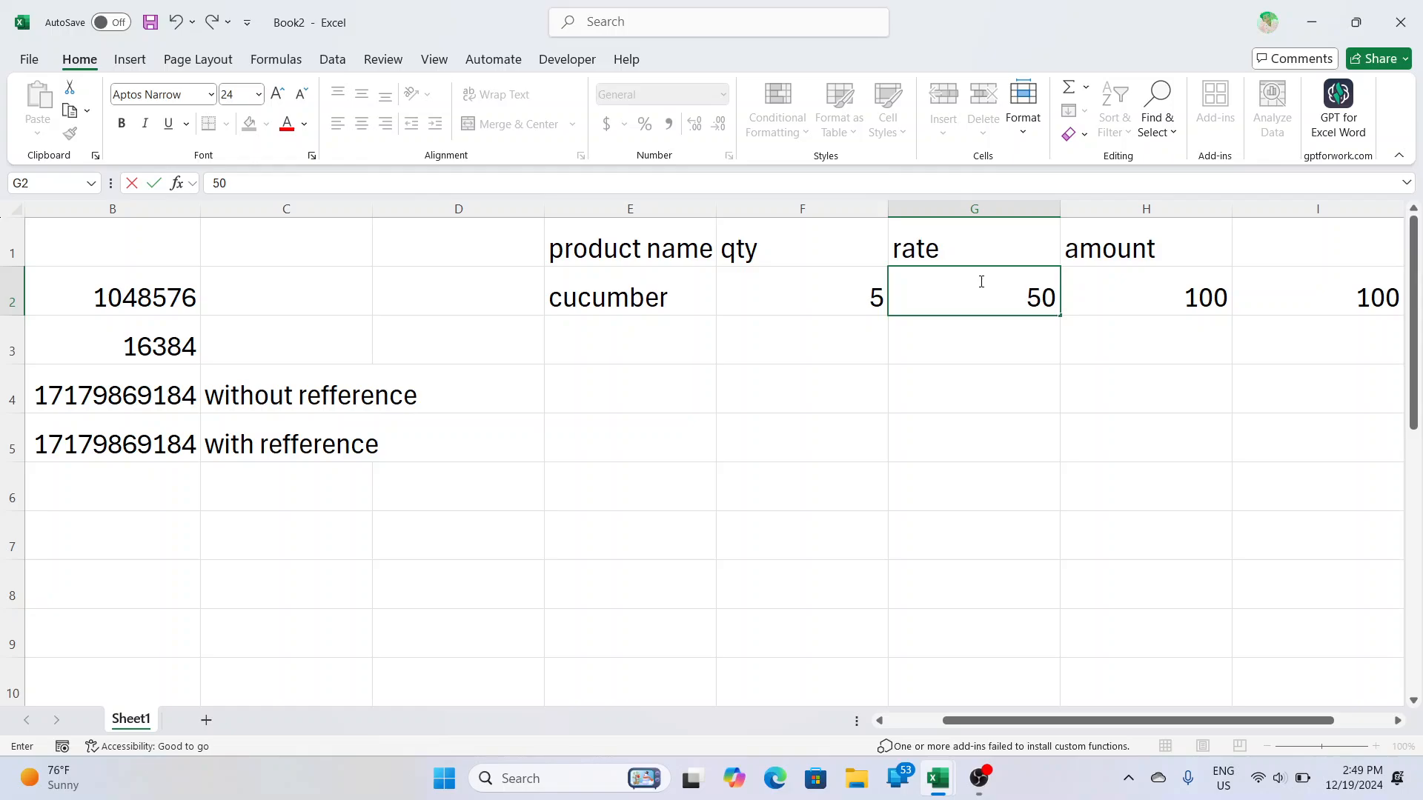
{"action": "key", "text": "Return"}
{"action": "left_click", "coordinate": [1146, 283]}
{"action": "left_click", "coordinate": [1351, 281]}
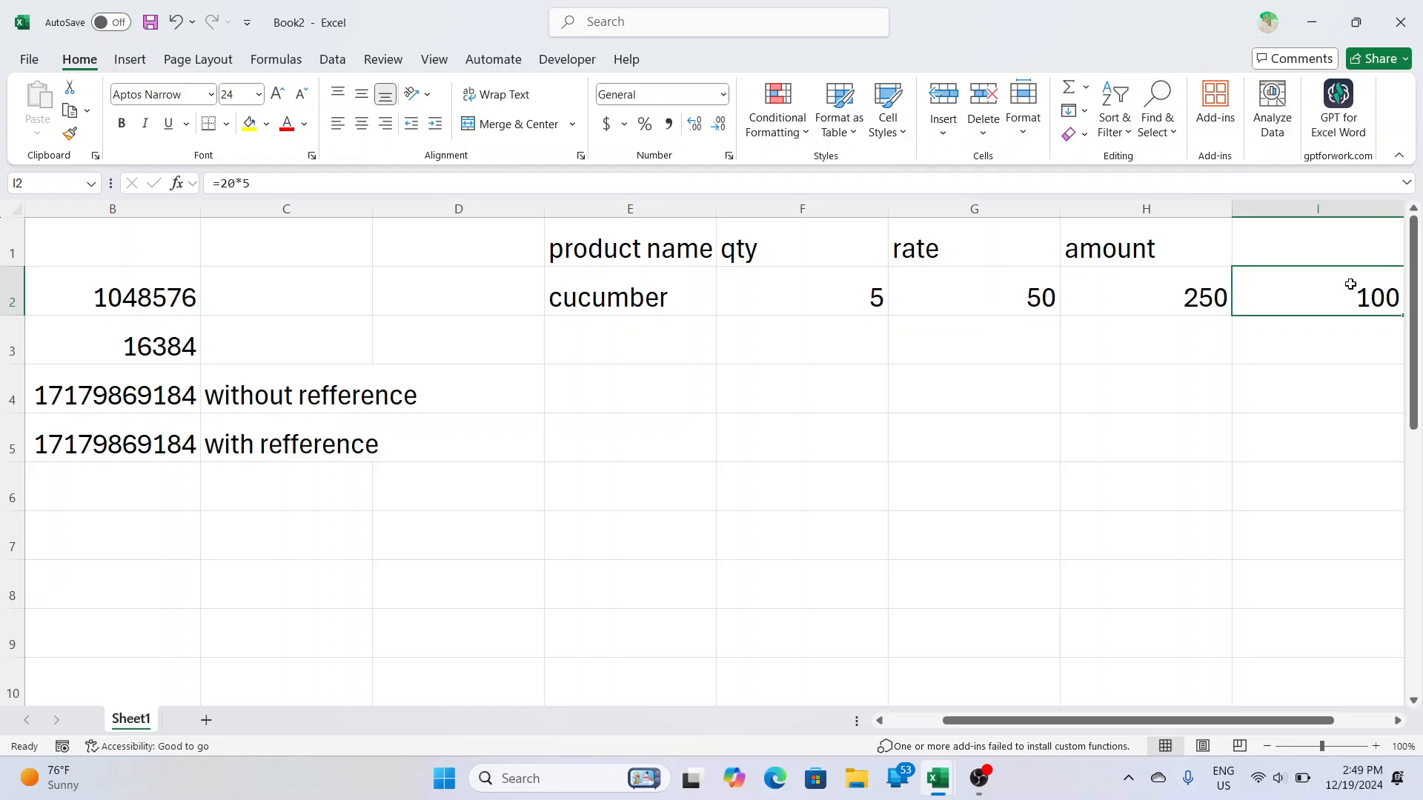
- Set the cucumber rate in G2 to 0
{"action": "left_click", "coordinate": [983, 299]}
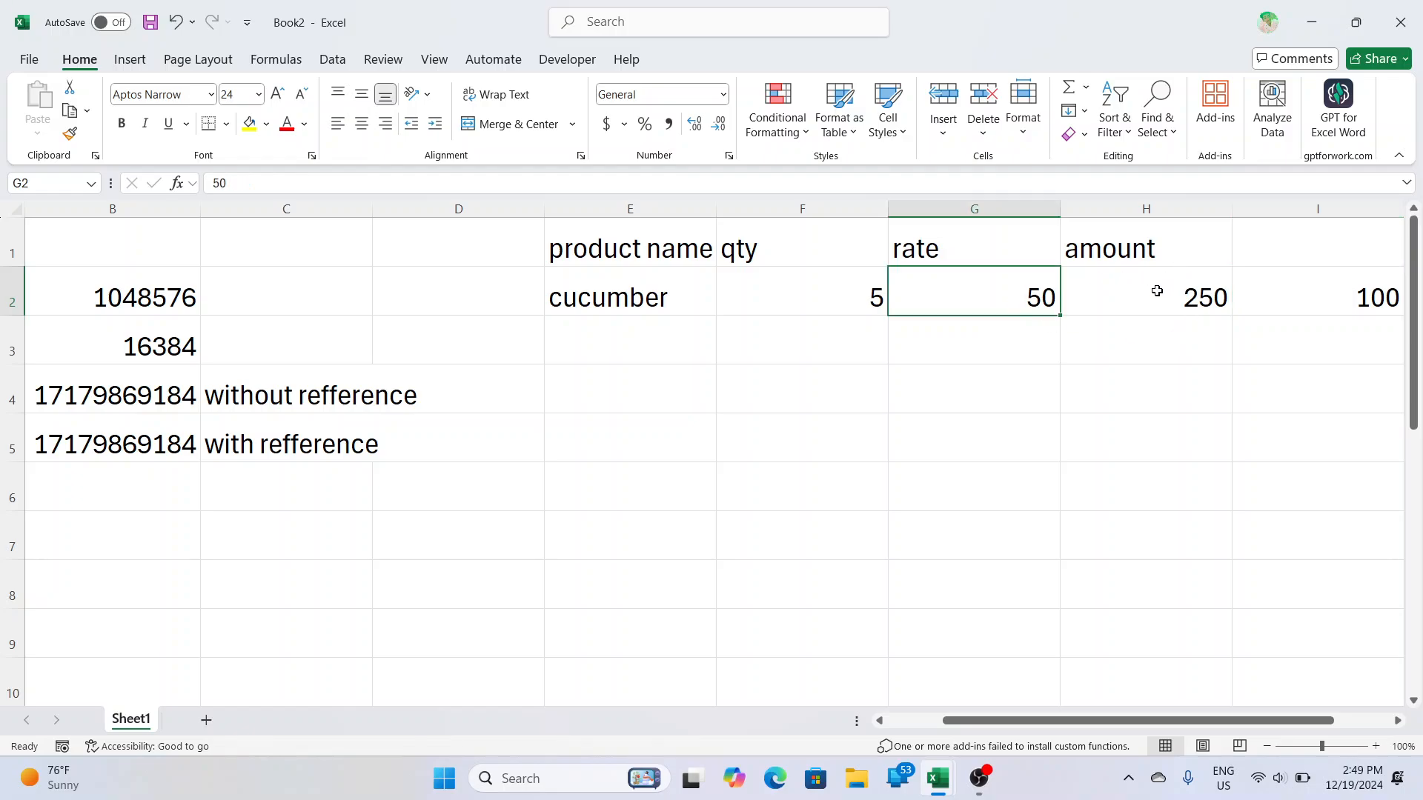
{"action": "mouse_move", "coordinate": [979, 779]}
{"action": "type", "text": "0"}
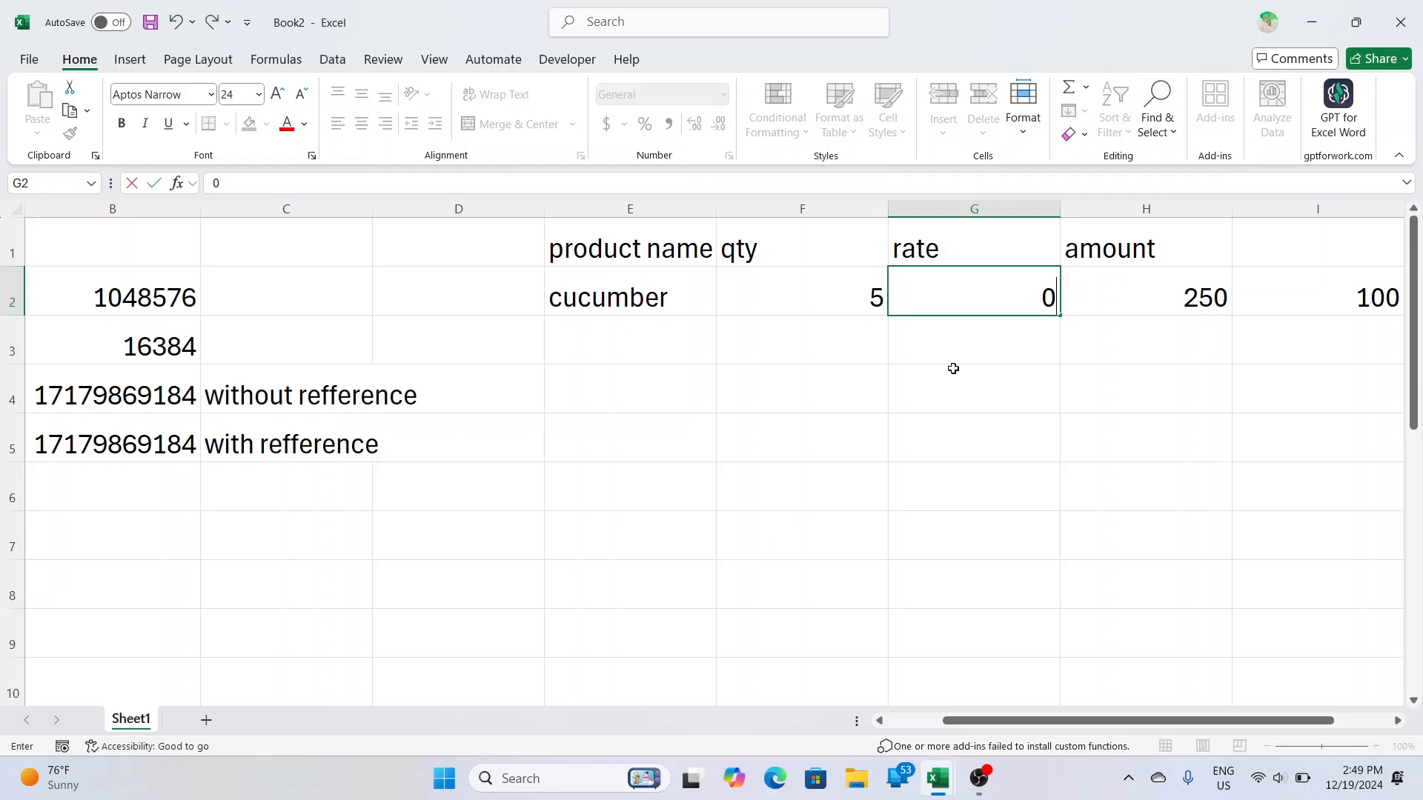
{"action": "key", "text": "Return"}
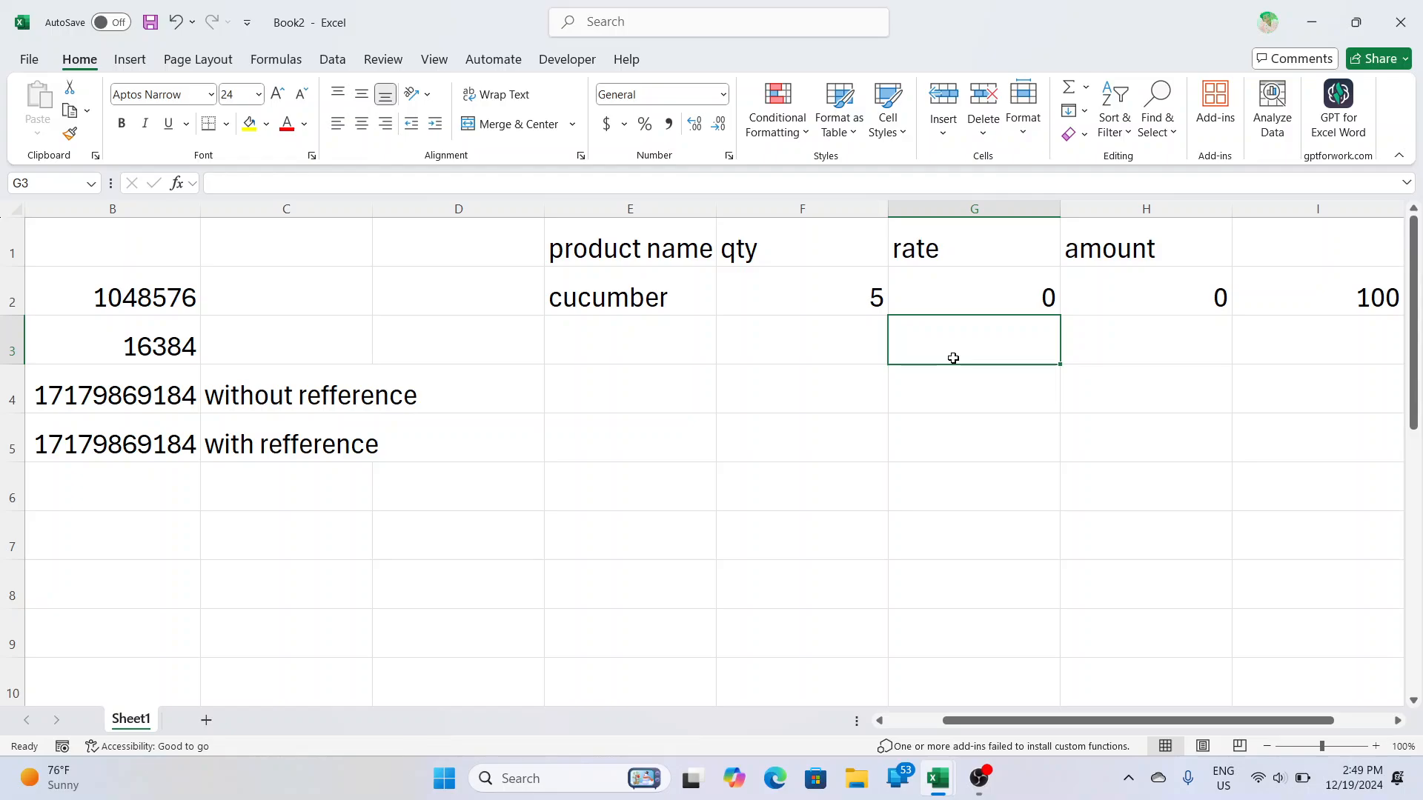
{"action": "type", "text": "10"}
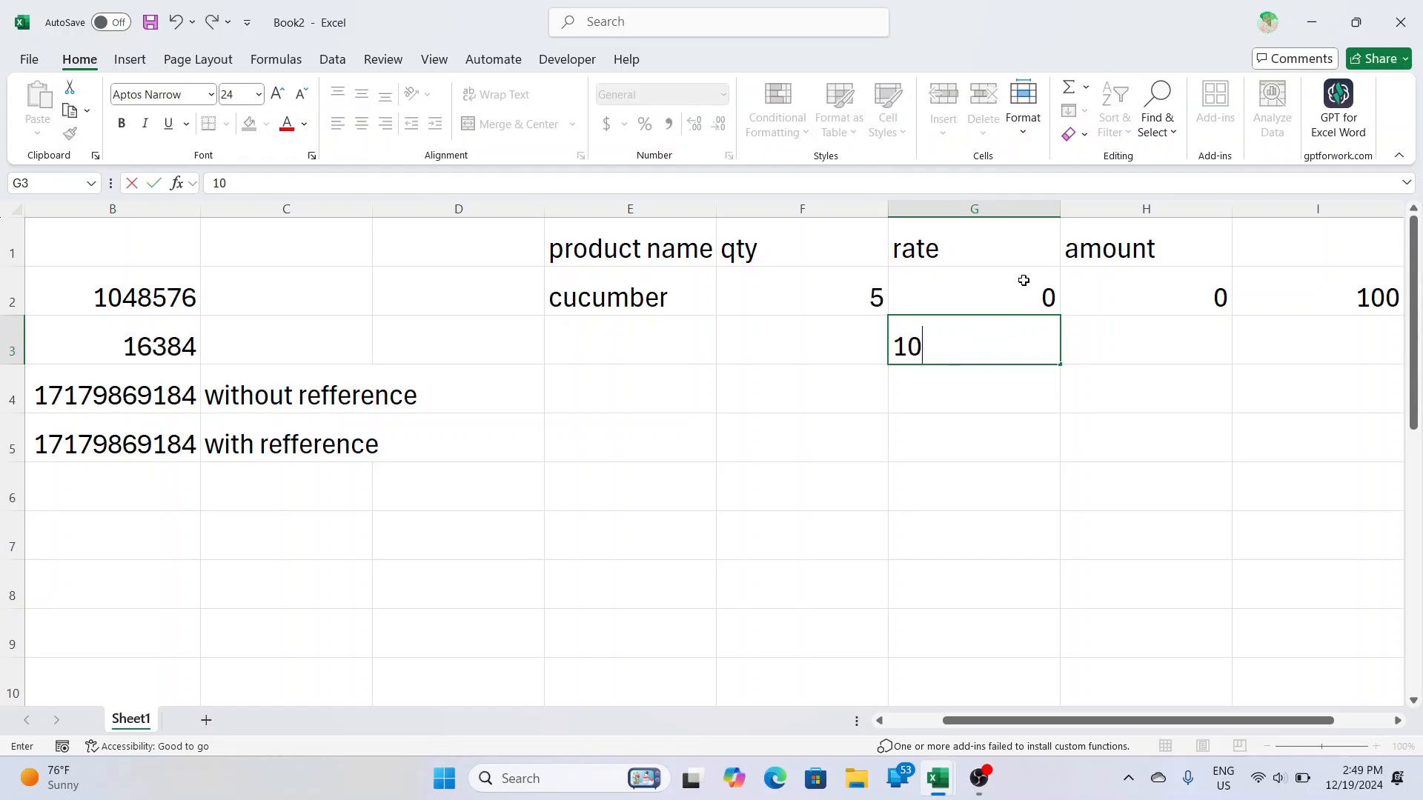
{"action": "key", "text": "BackSpace"}
{"action": "key", "text": "BackSpace"}
{"action": "key", "text": "Return"}
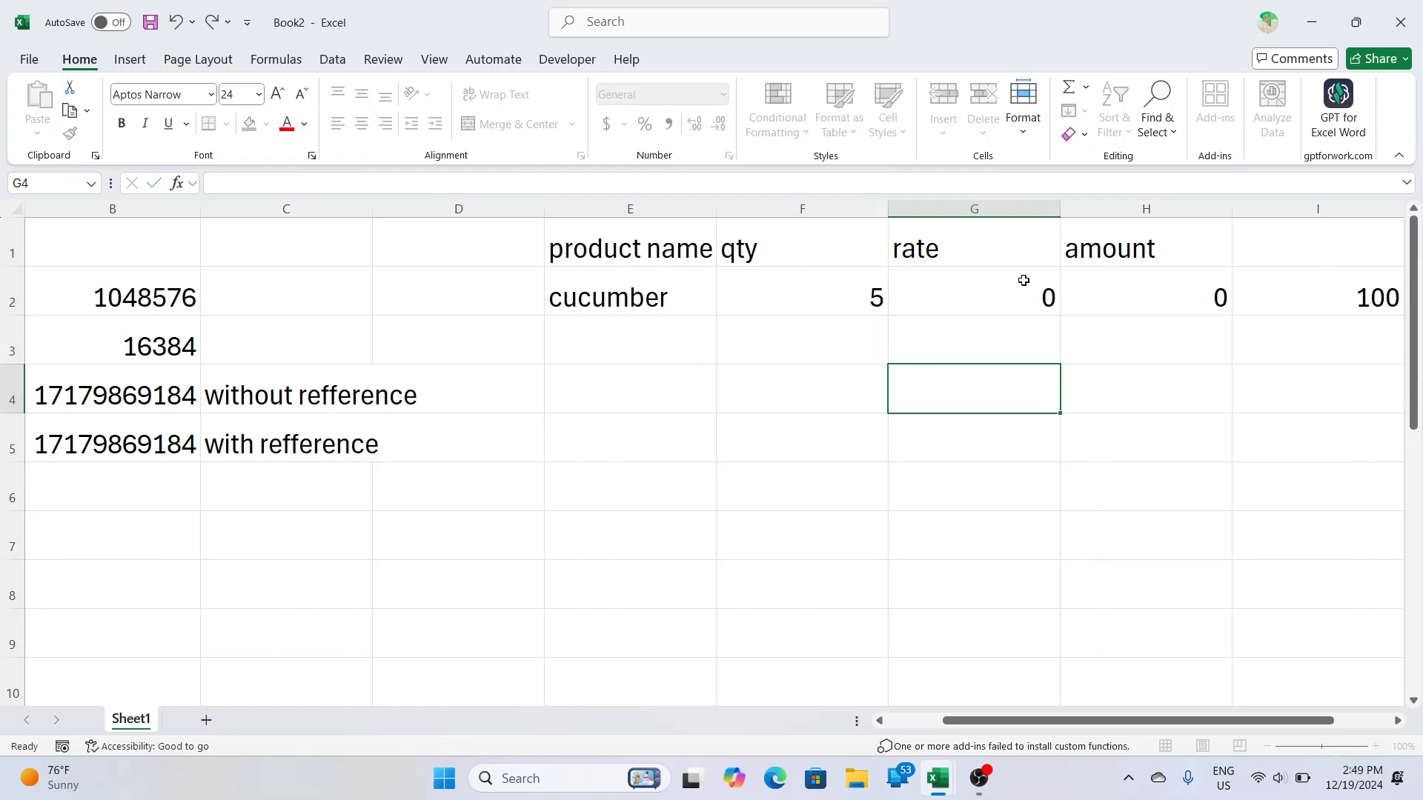
- Set the cucumber rate in G2 to 10 and check the amount formula in H2
{"action": "left_click", "coordinate": [1024, 280]}
{"action": "double_click", "coordinate": [1024, 280]}
{"action": "type", "text": "1"}
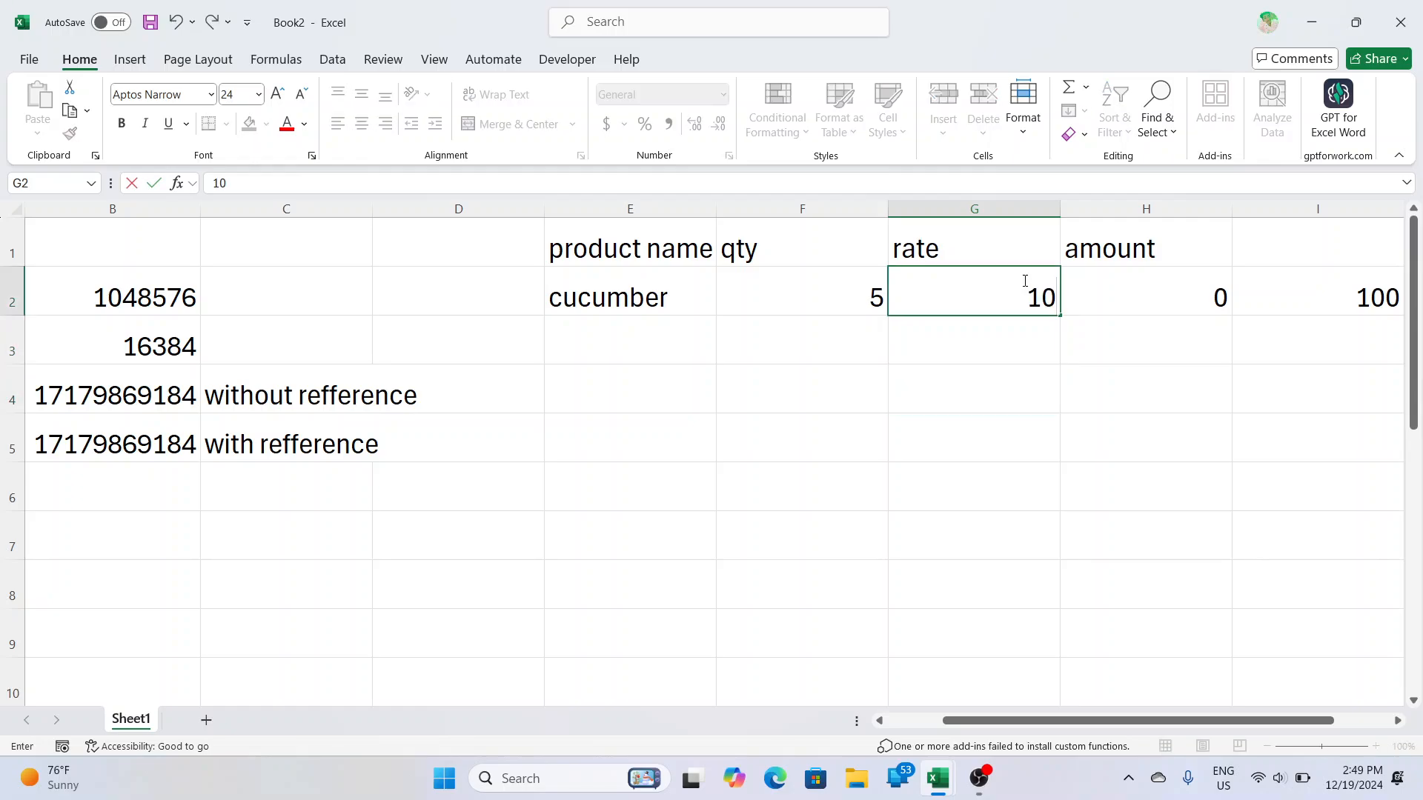
{"action": "key", "text": "Return"}
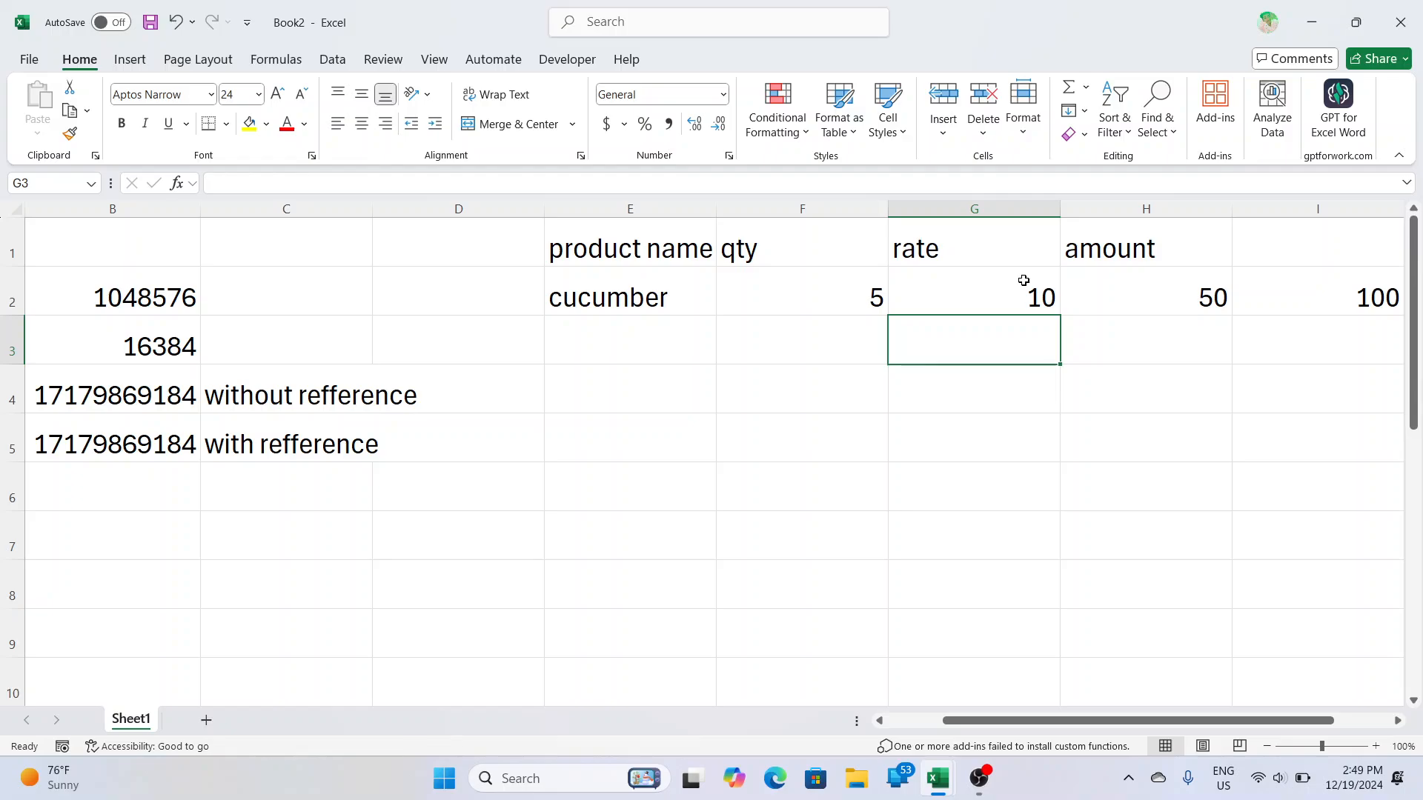
{"action": "left_click_drag", "start_coordinate": [535, 343], "coordinate": [664, 343]}
{"action": "left_click", "coordinate": [665, 343]}
{"action": "left_click", "coordinate": [1192, 291]}
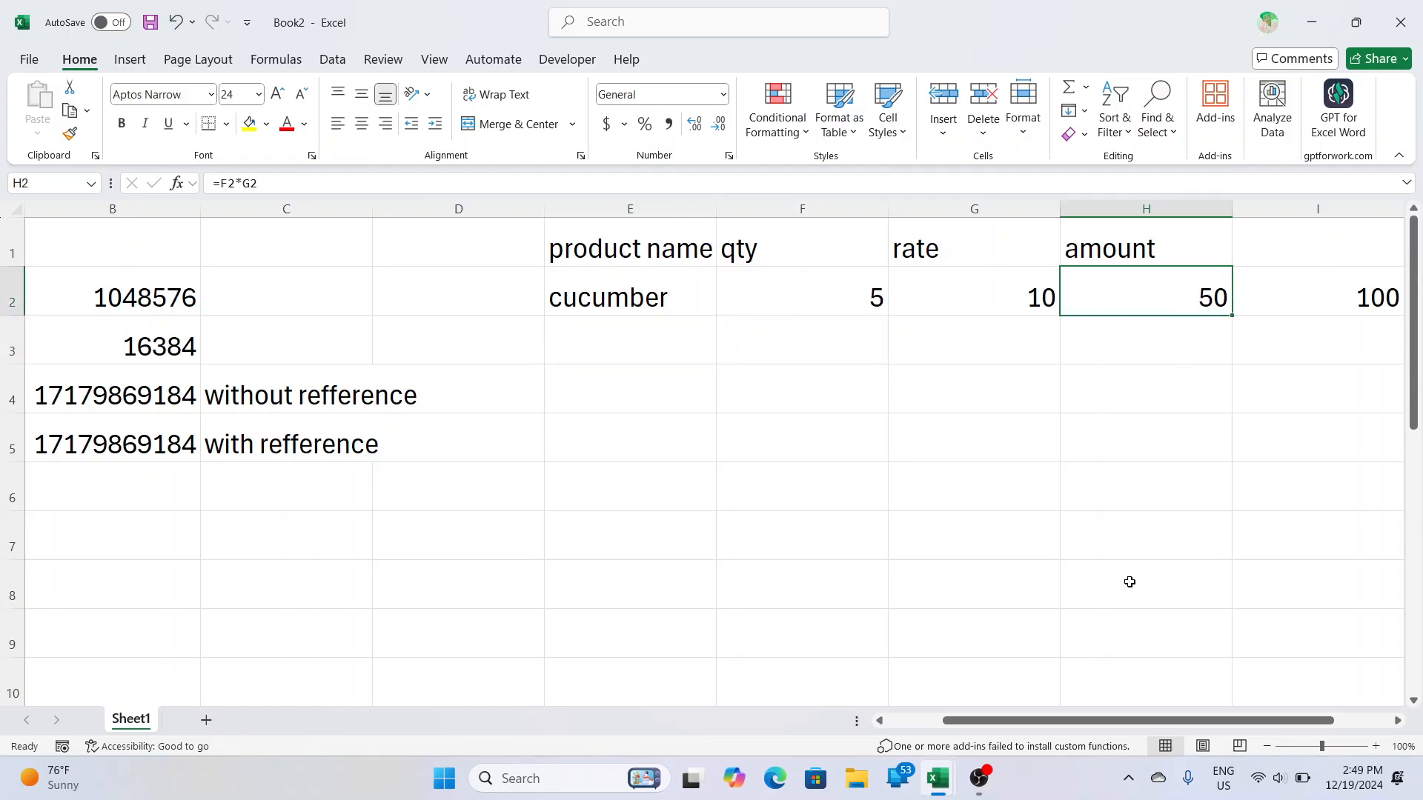
- Add a baigan row below cucumber in row 3 with quantity 5 and rate 20
{"action": "mouse_move", "coordinate": [936, 786]}
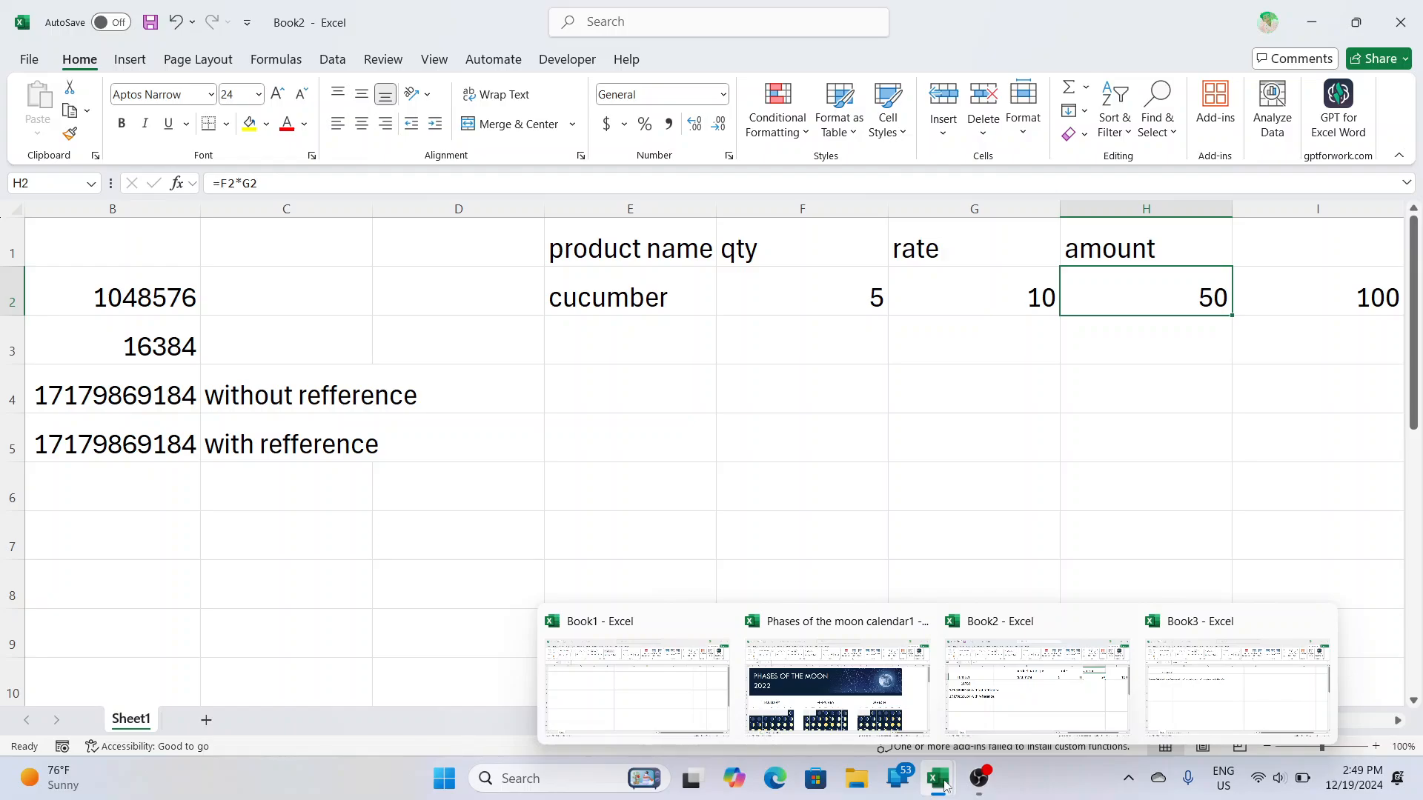
{"action": "left_click", "coordinate": [624, 310]}
{"action": "left_click", "coordinate": [630, 349]}
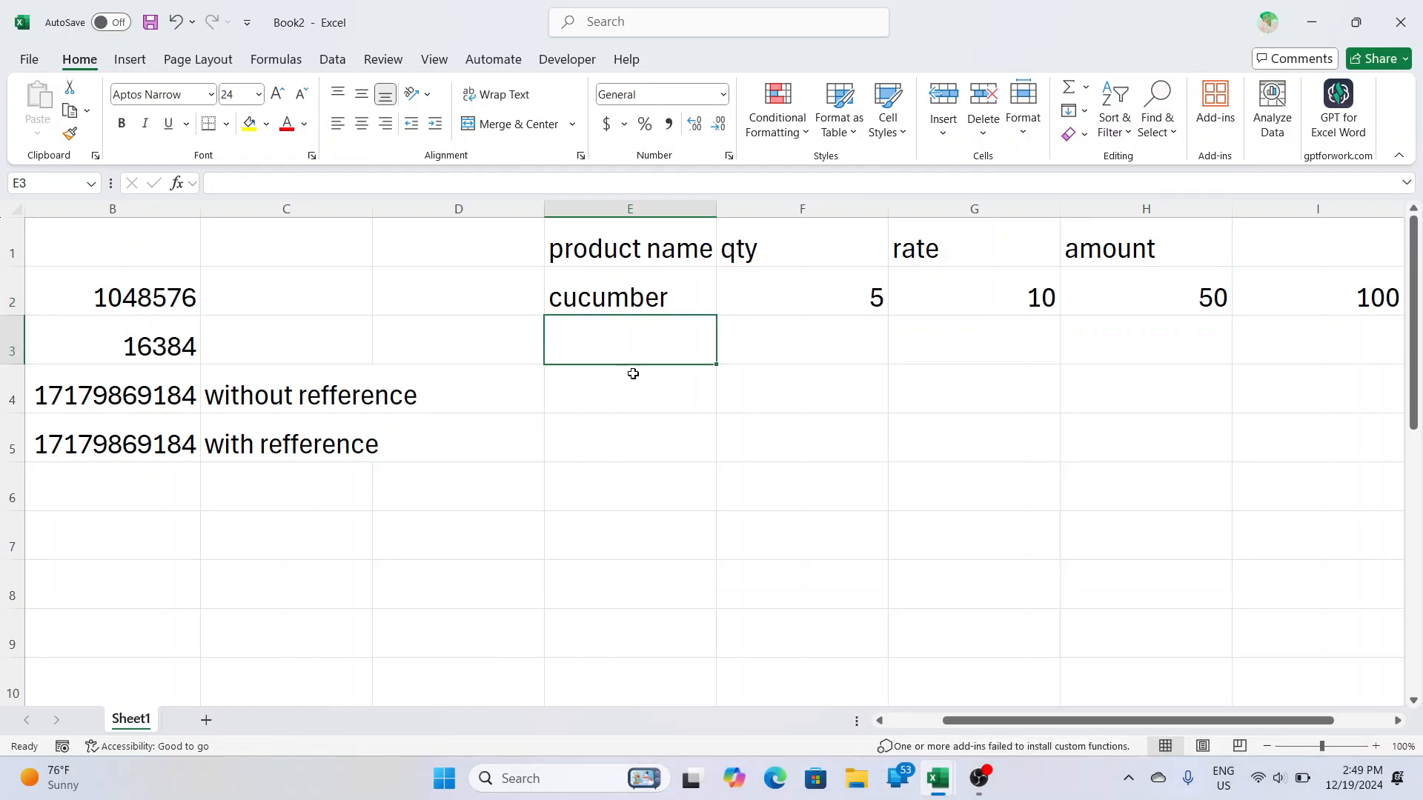
{"action": "type", "text": "baigan"}
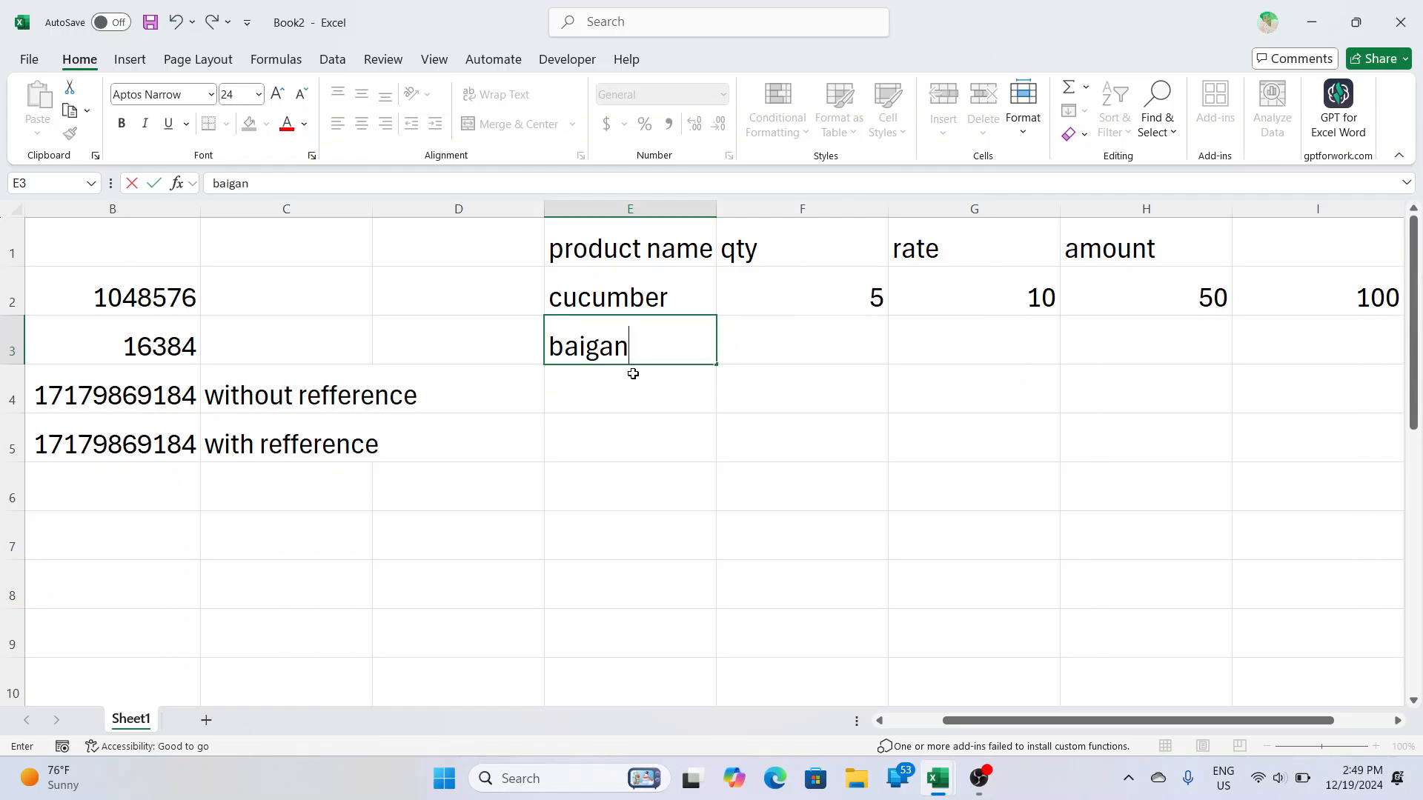
{"action": "key", "text": "Tab"}
{"action": "type", "text": "5"}
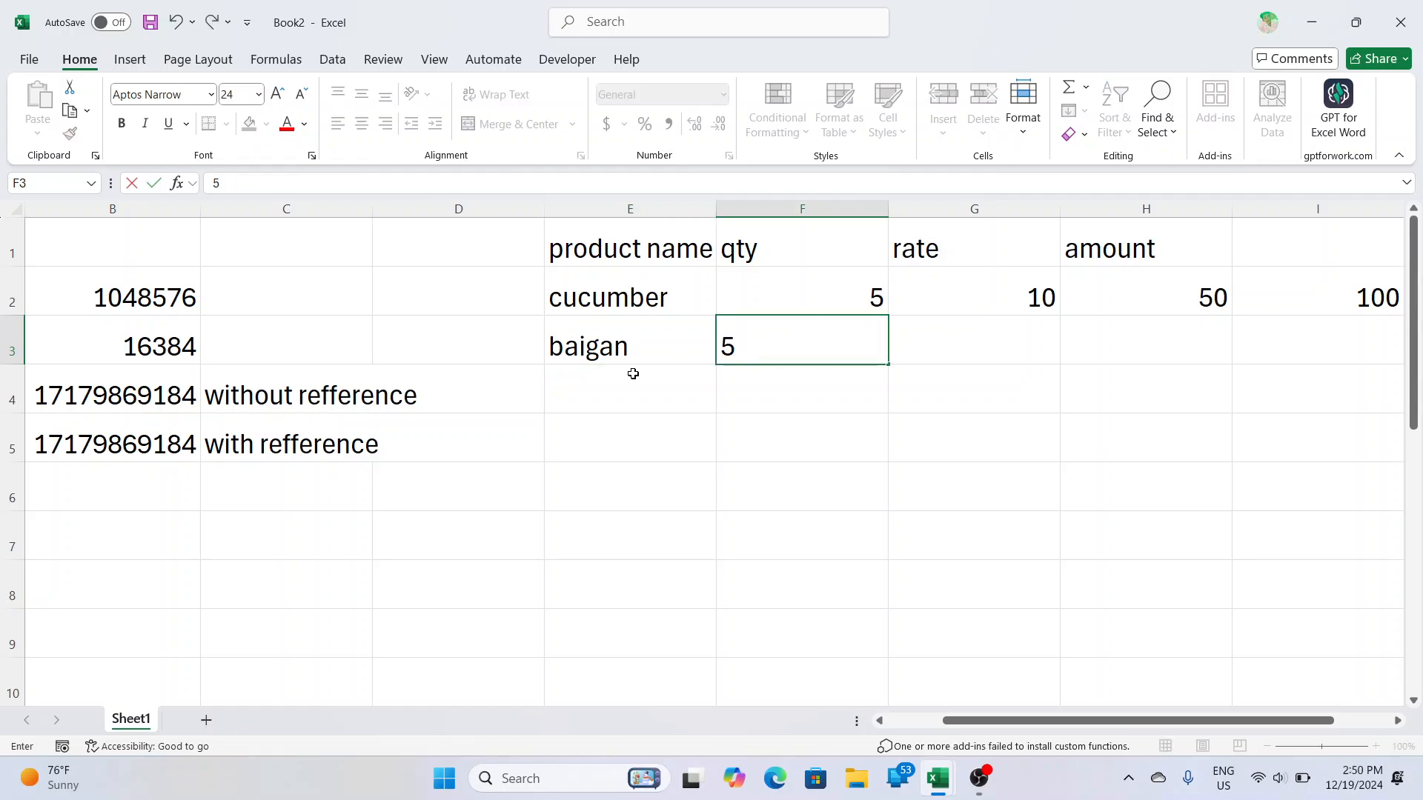
{"action": "key", "text": "Tab"}
{"action": "type", "text": "20"}
{"action": "key", "text": "Tab"}
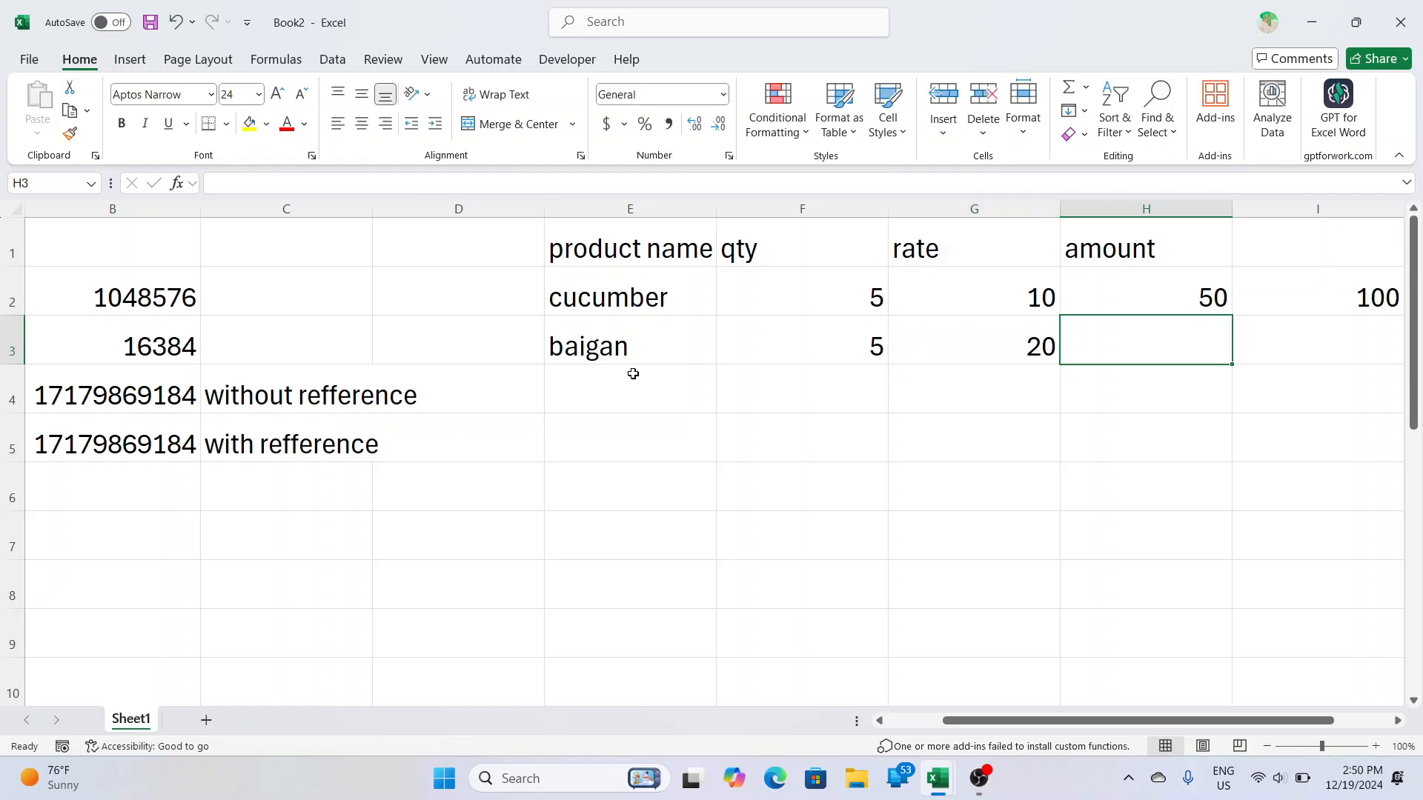
- Fill the amount formula from H2 down to H3, check the copied formula, and extend it down through H9
{"action": "left_click", "coordinate": [1195, 309]}
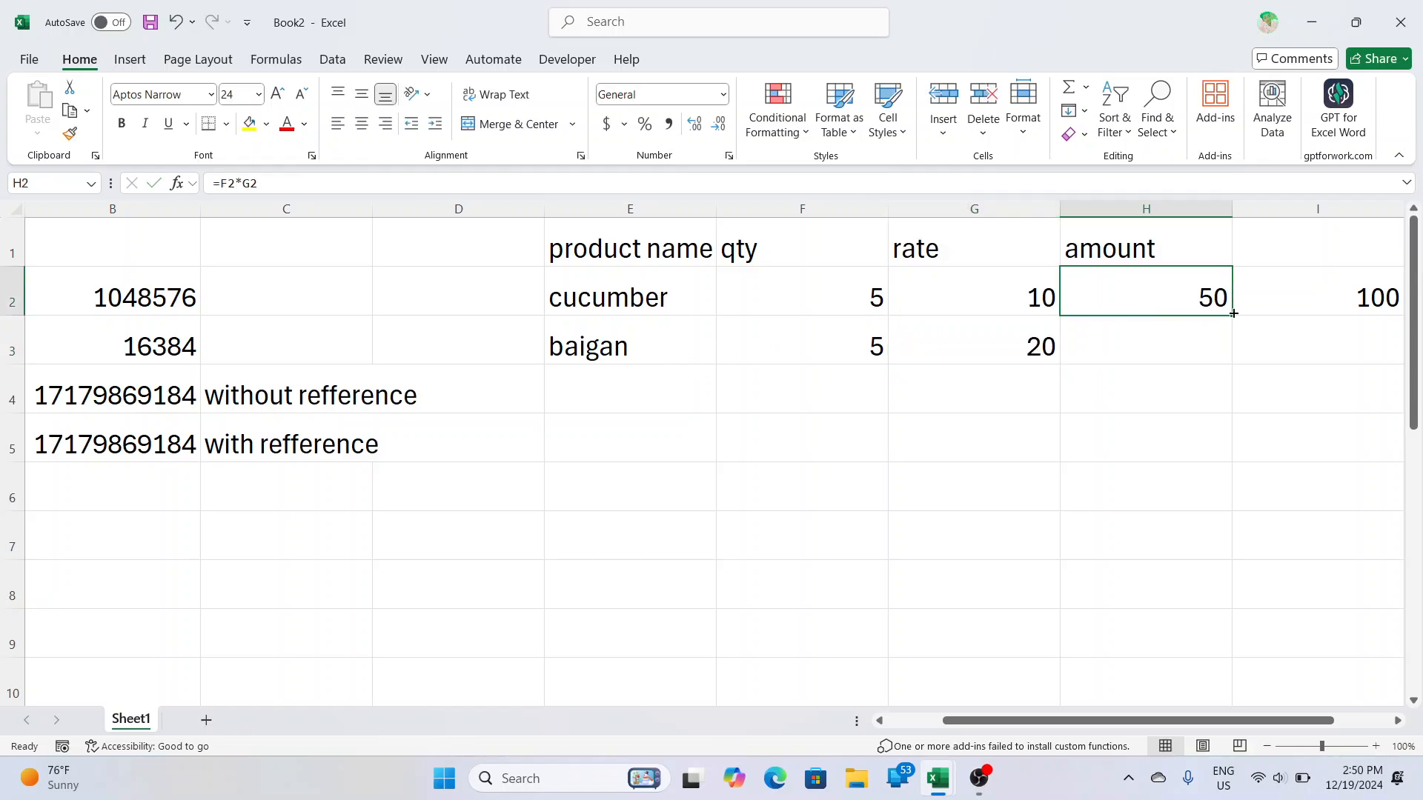
{"action": "left_click_drag", "start_coordinate": [1233, 313], "coordinate": [1234, 350]}
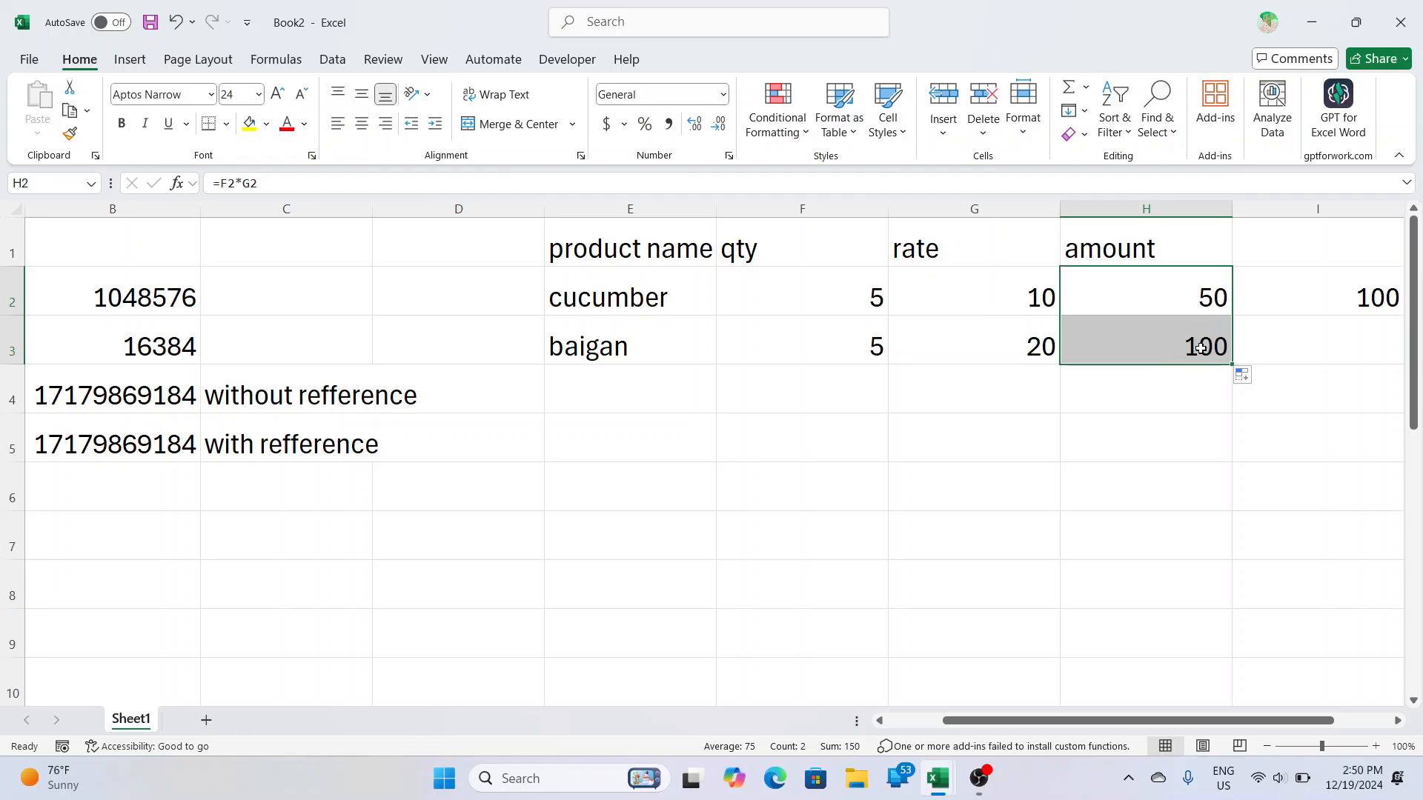
{"action": "left_click", "coordinate": [1201, 349]}
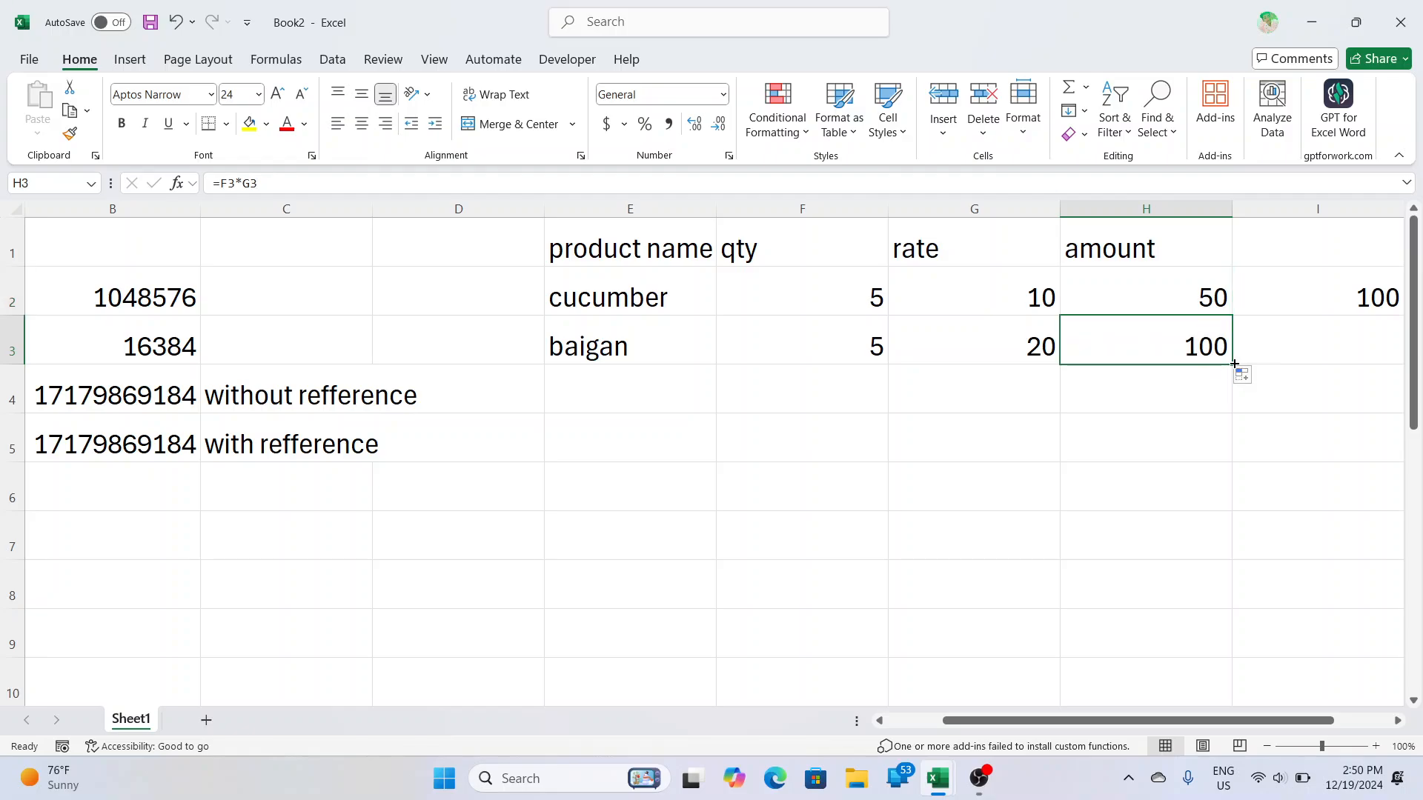
{"action": "left_click_drag", "start_coordinate": [1234, 366], "coordinate": [1235, 658]}
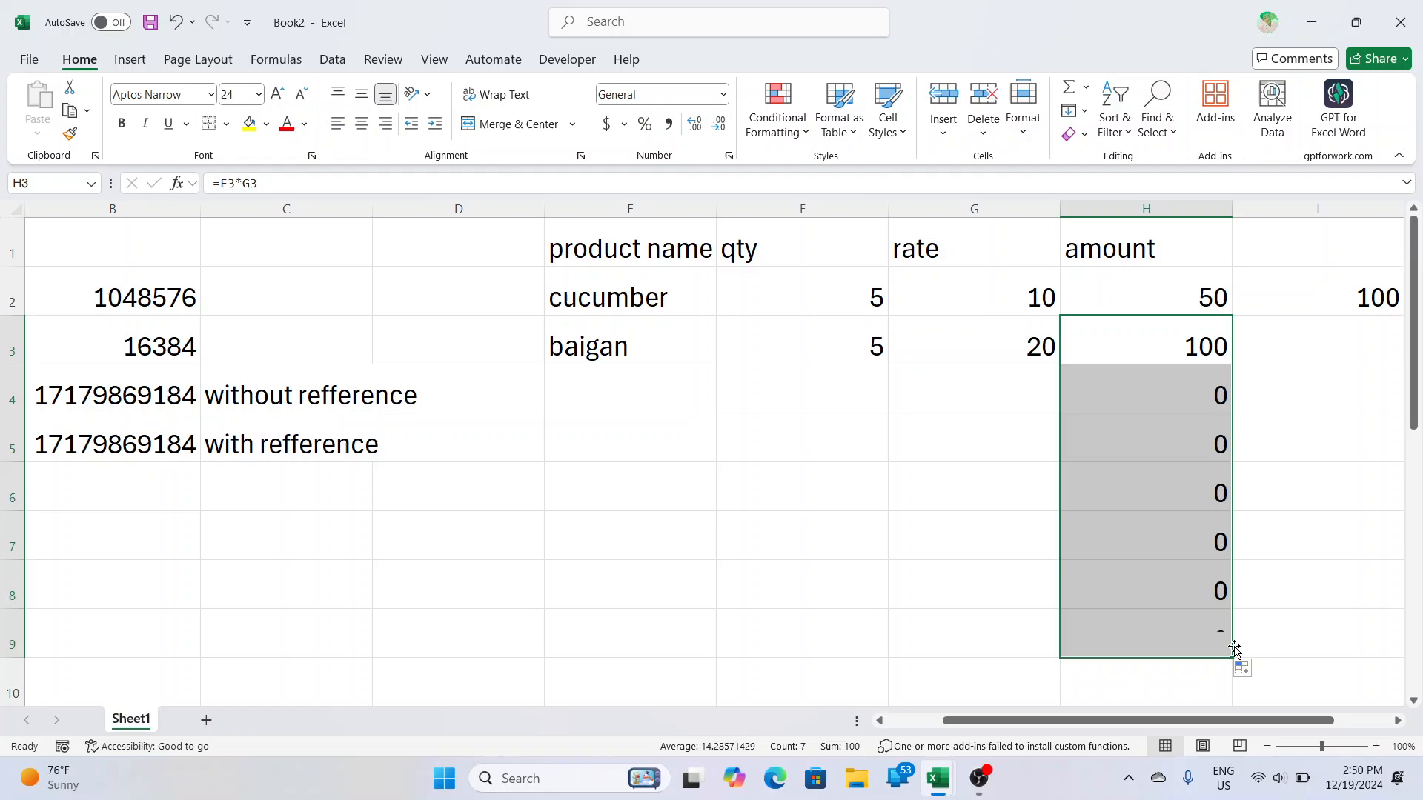
- Complete row 4 with the product tomato, quantity 4 and rate 50
{"action": "left_click", "coordinate": [1179, 385]}
{"action": "left_click", "coordinate": [981, 375]}
{"action": "type", "text": "50"}
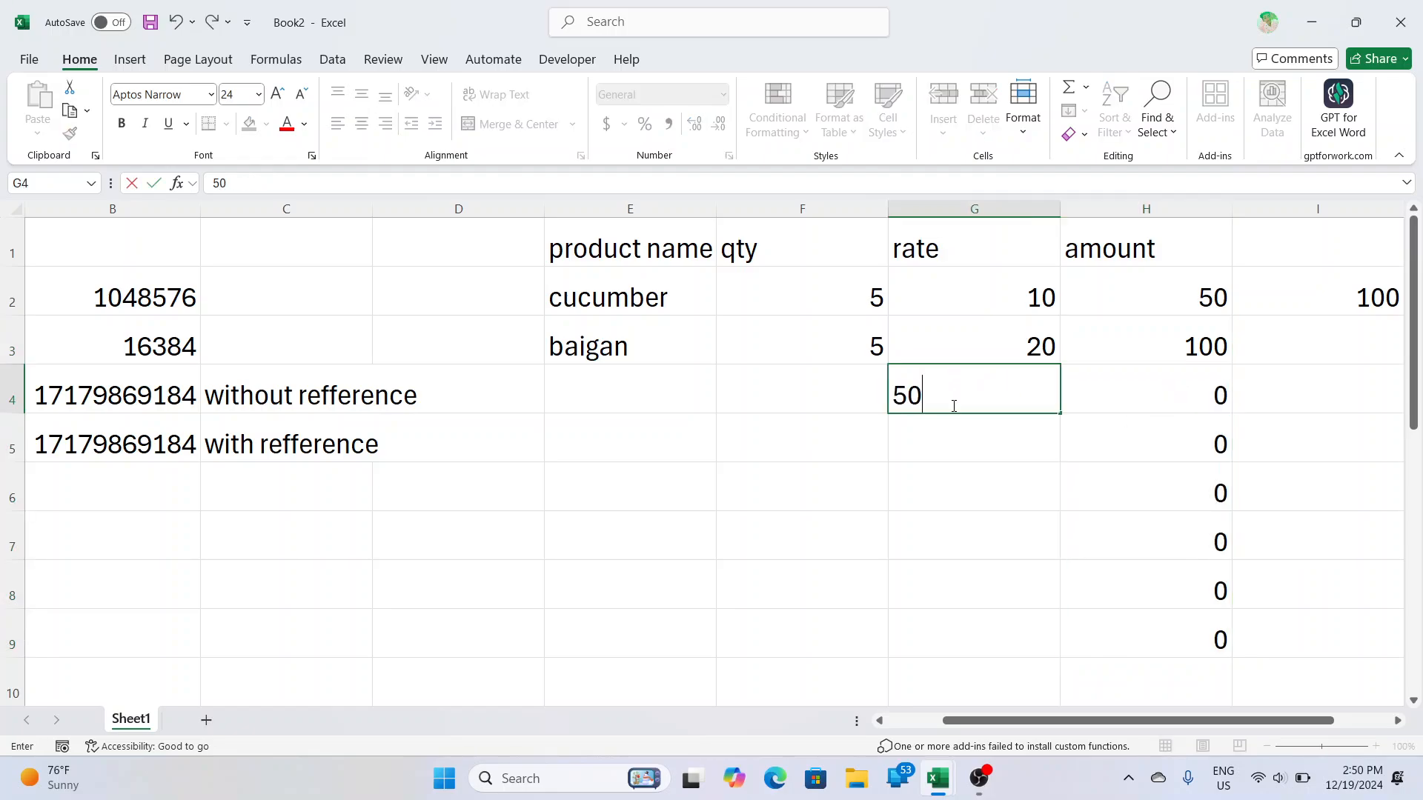
{"action": "key", "text": "ctrl+Return"}
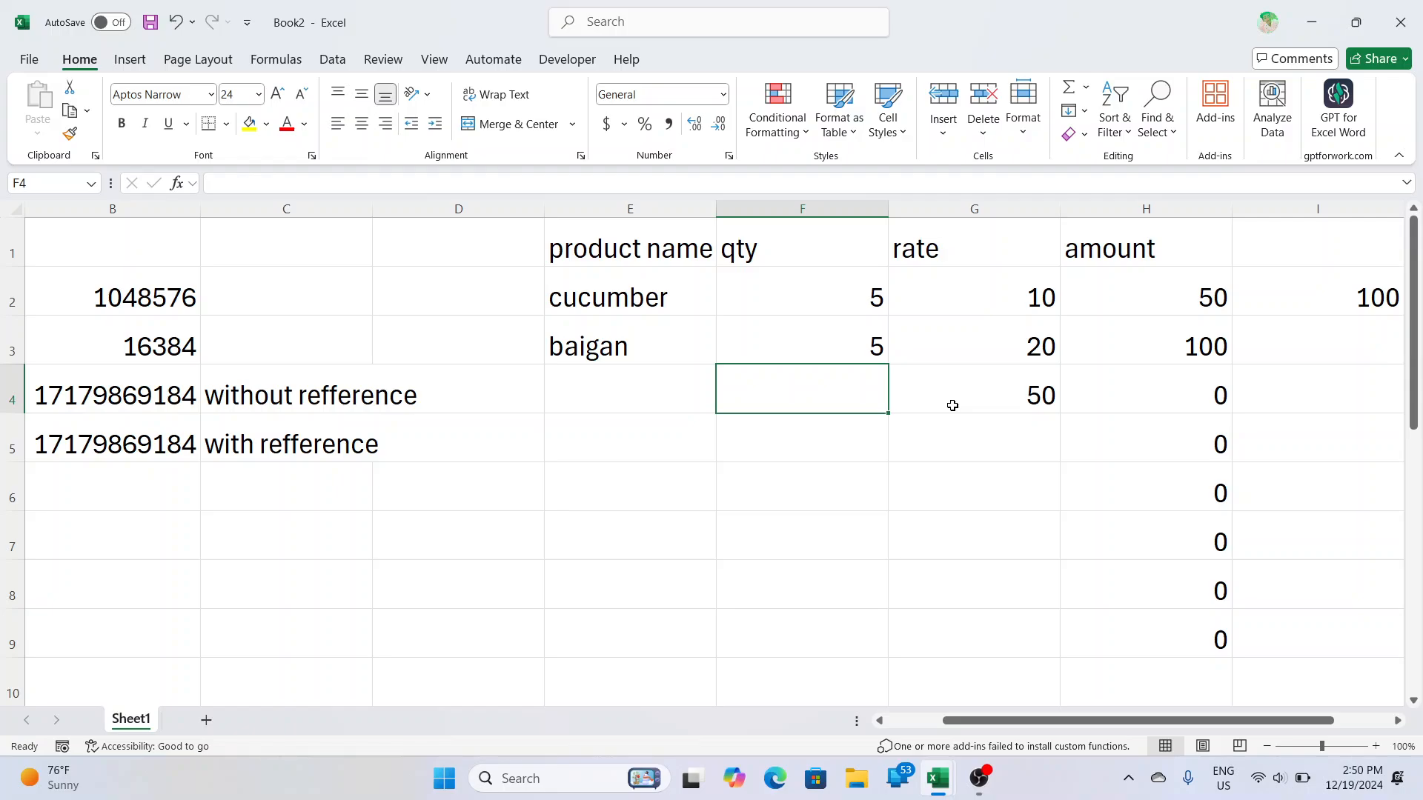
{"action": "type", "text": "4"}
{"action": "key", "text": "Left"}
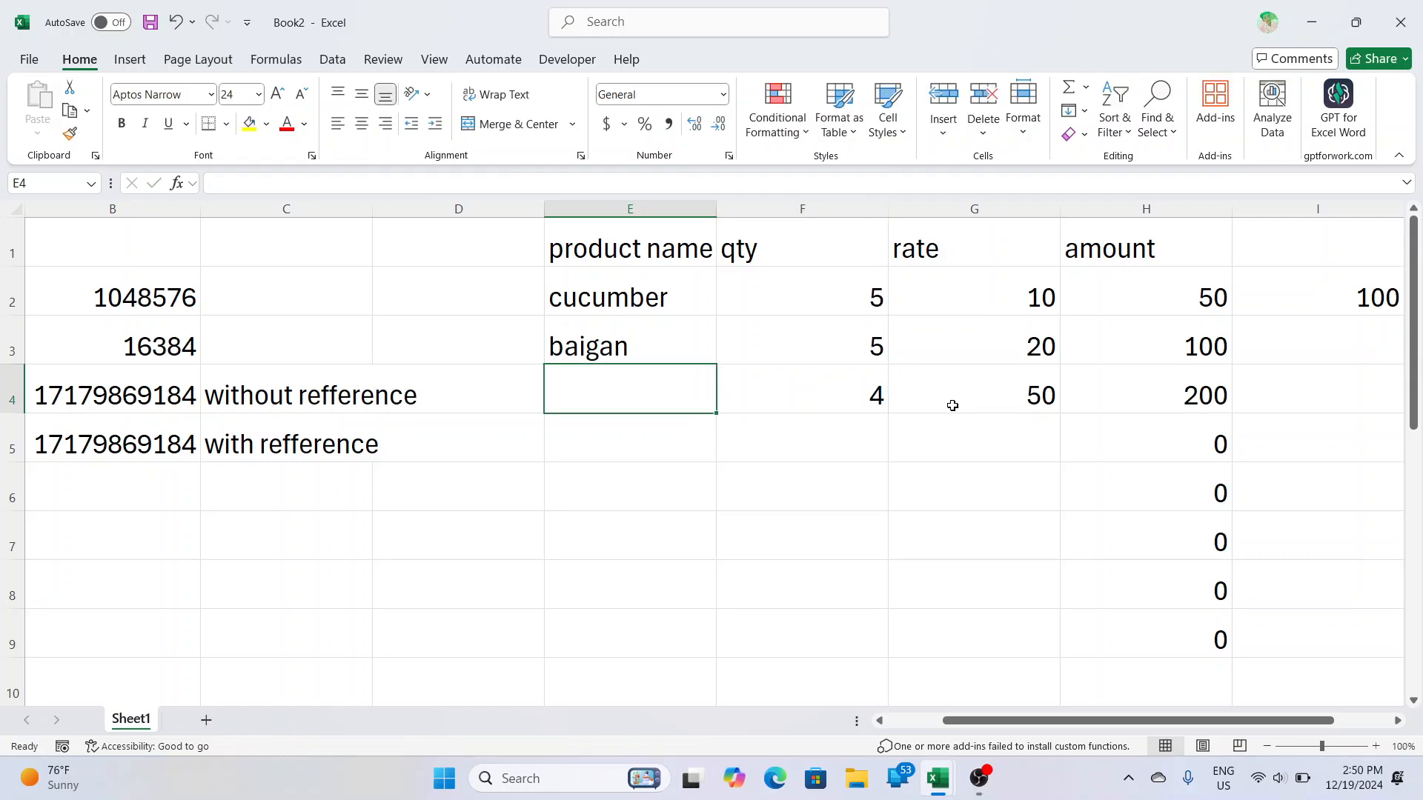
{"action": "type", "text": "tot"}
{"action": "key", "text": "BackSpace"}
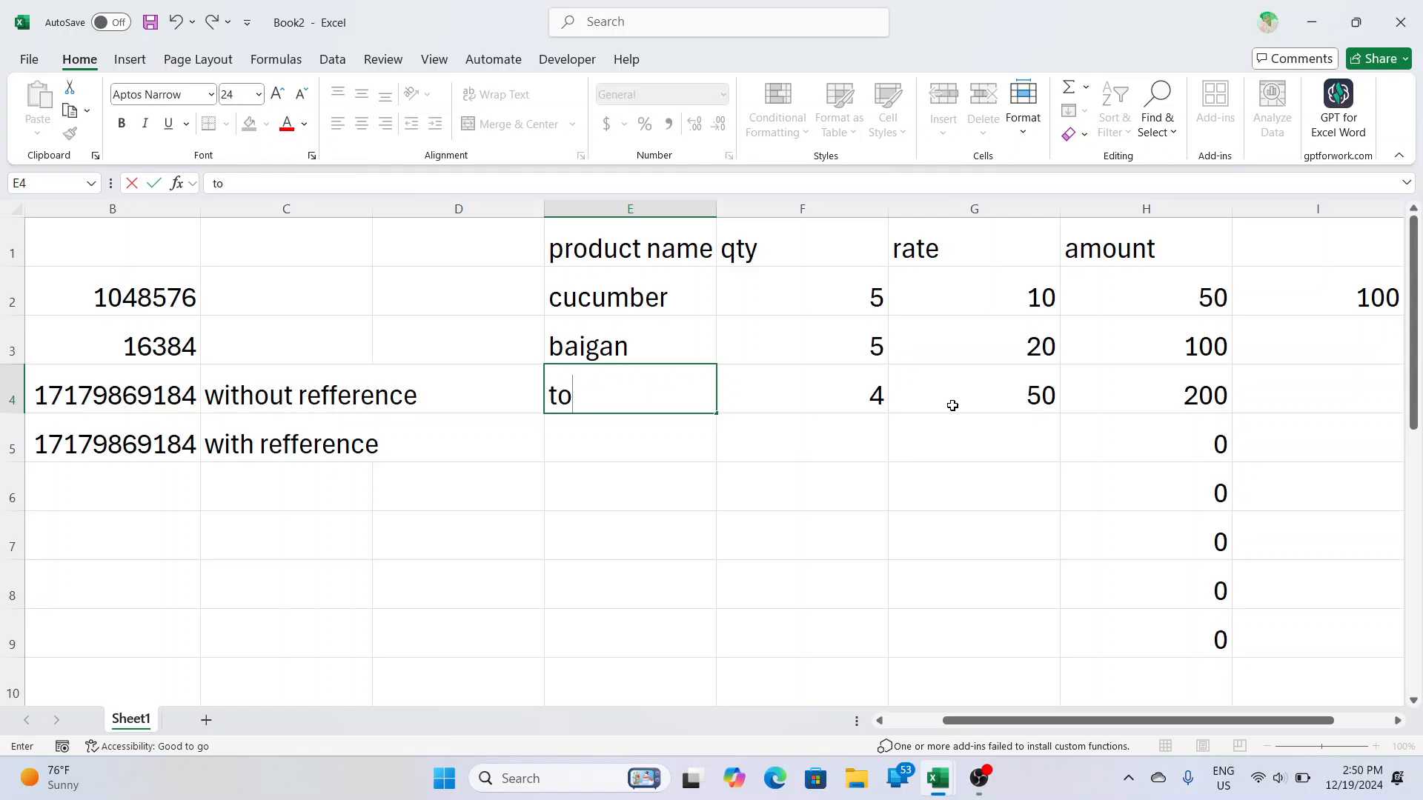
{"action": "type", "text": "mato"}
{"action": "key", "text": "Return"}
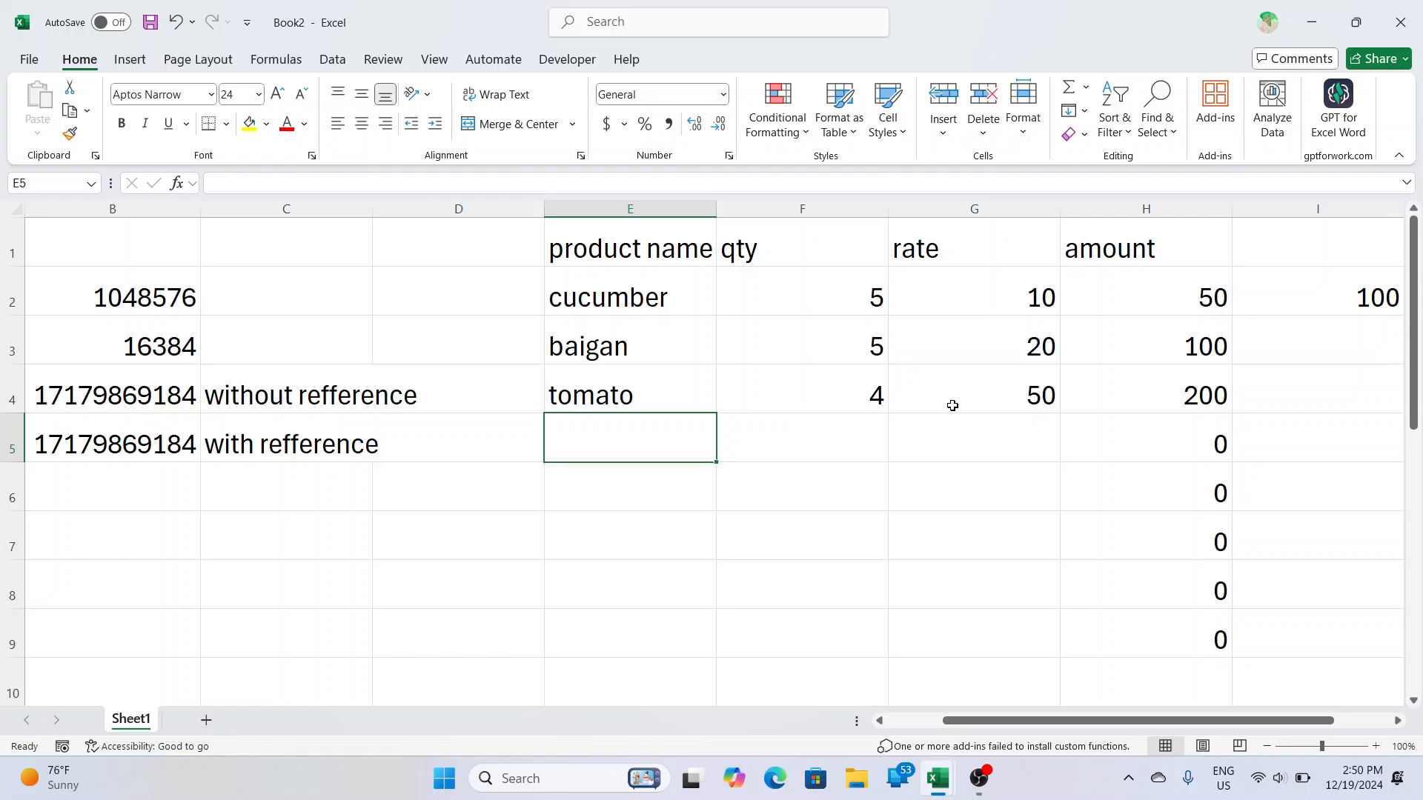
- Add an aalo row in row 5 with quantity 10 and rate 140
{"action": "type", "text": "aalo"}
{"action": "key", "text": "Right"}
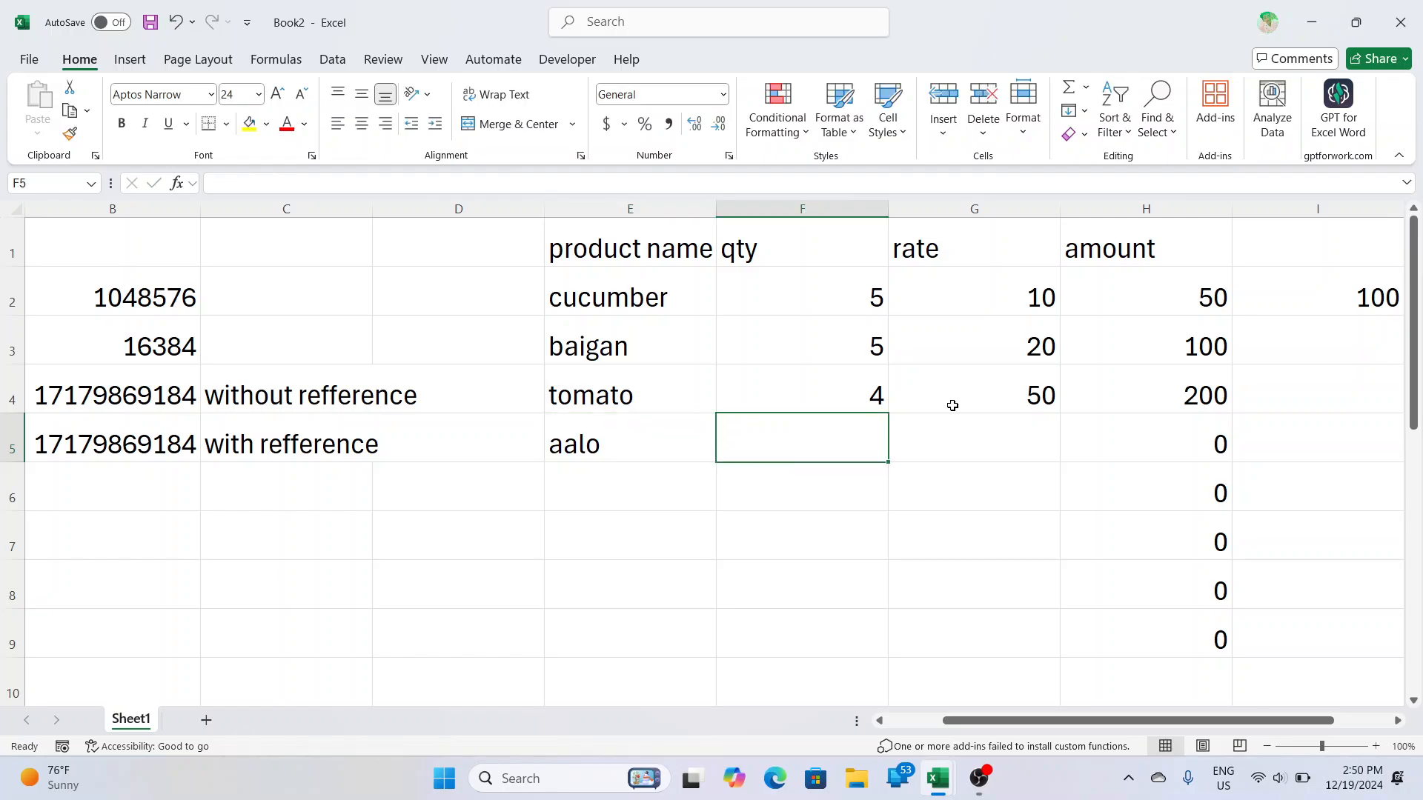
{"action": "type", "text": "10"}
{"action": "key", "text": "Right"}
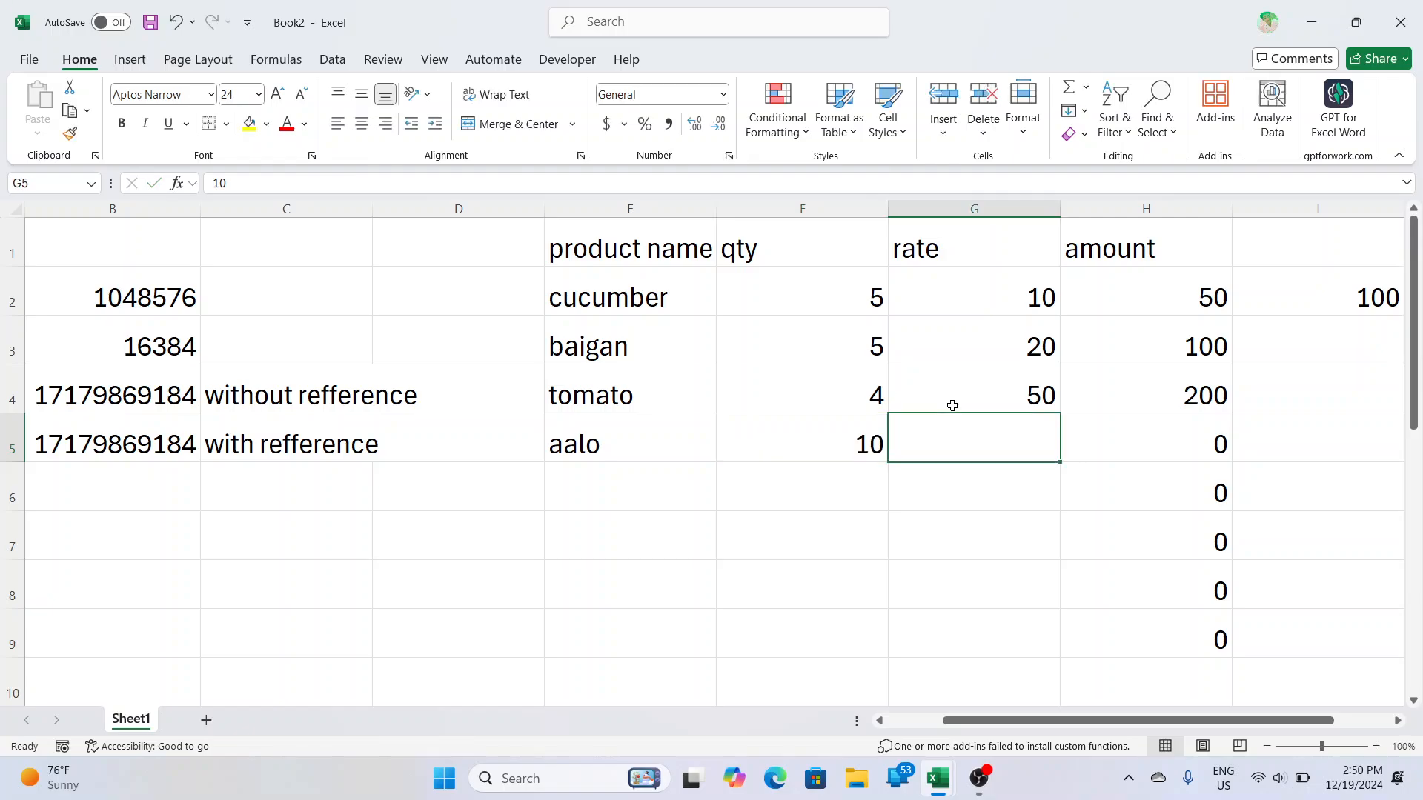
{"action": "type", "text": "140"}
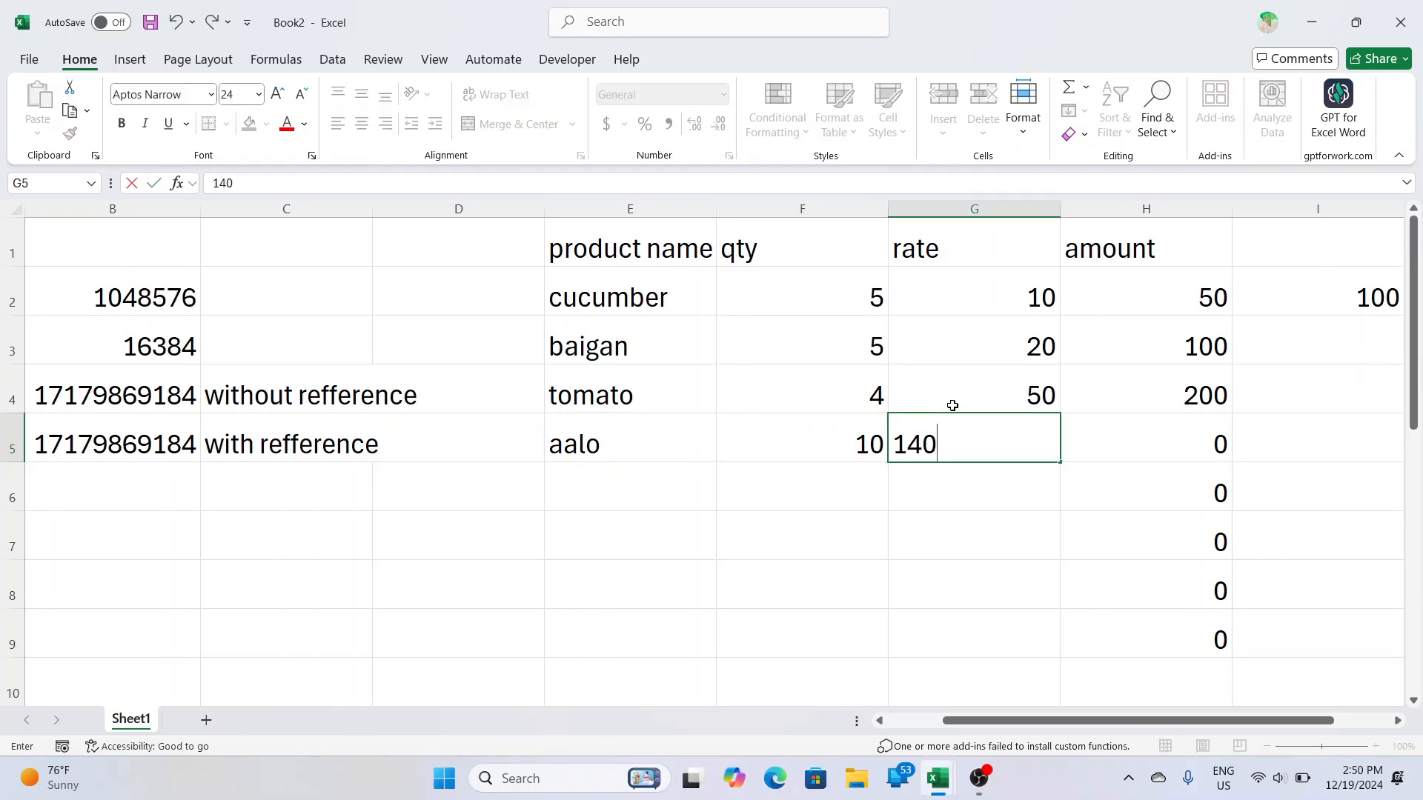
{"action": "key", "text": "Right"}
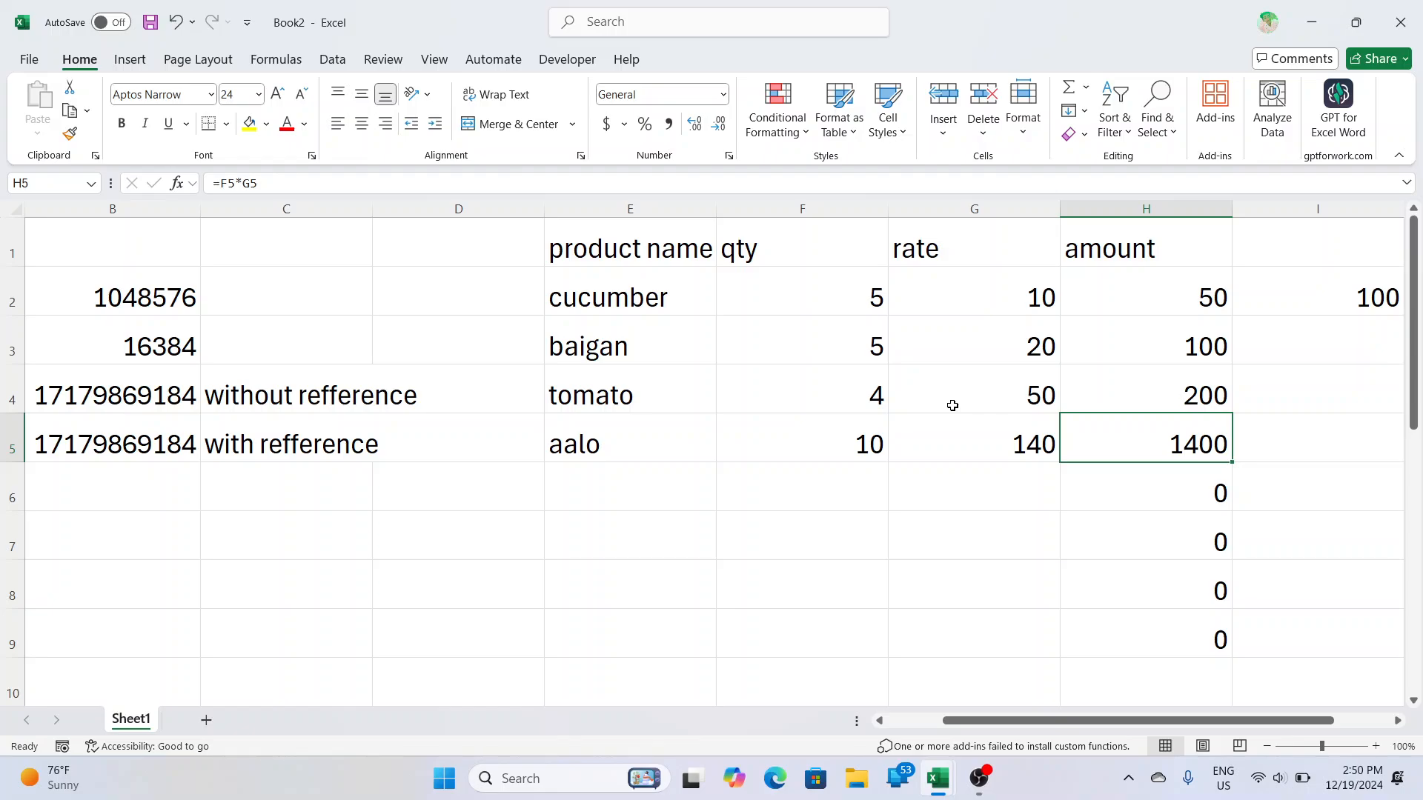
- Enter the product onion in E6 with quantity 15 in F6
{"action": "key", "text": "Down"}
{"action": "key", "text": "Left"}
{"action": "key", "text": "Left"}
{"action": "key", "text": "Left"}
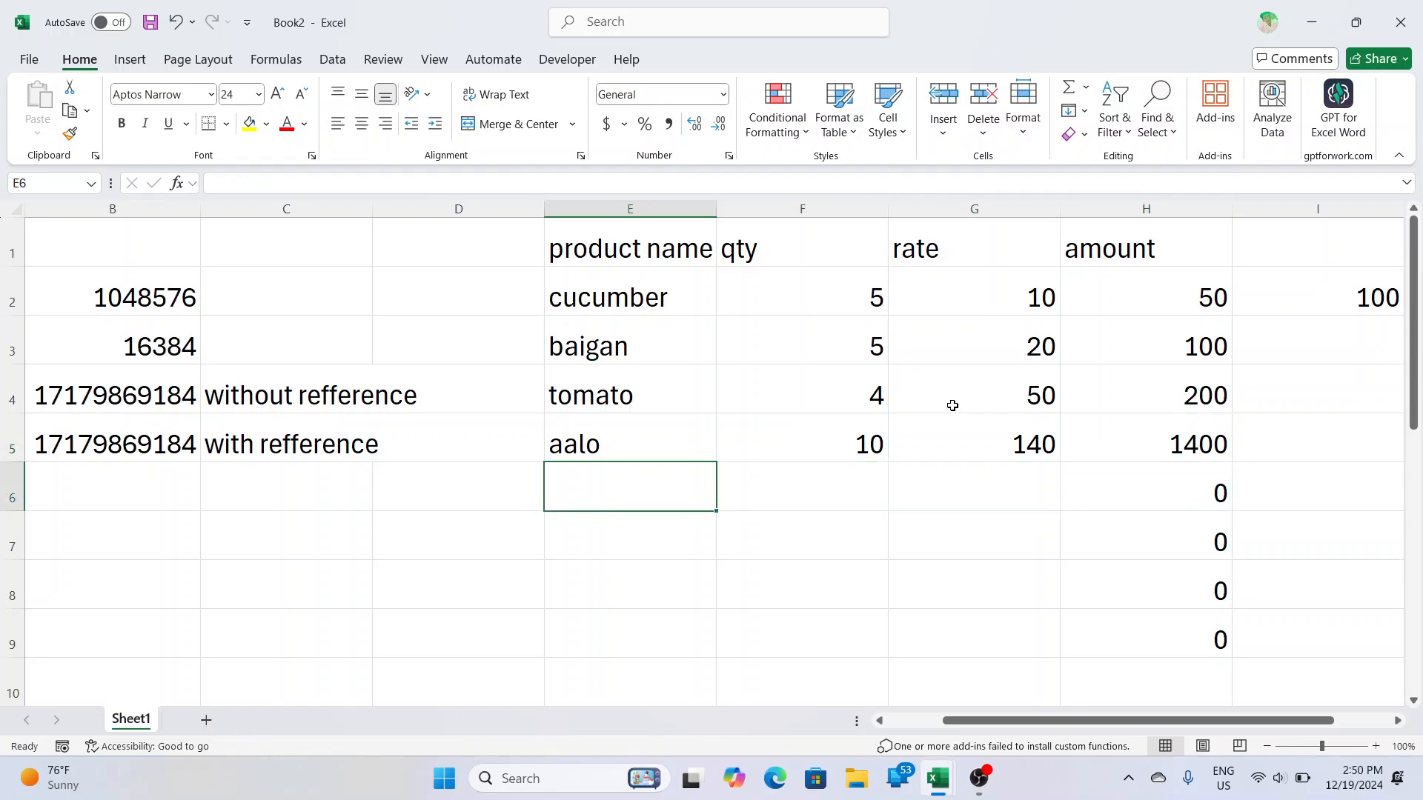
{"action": "type", "text": "onion"}
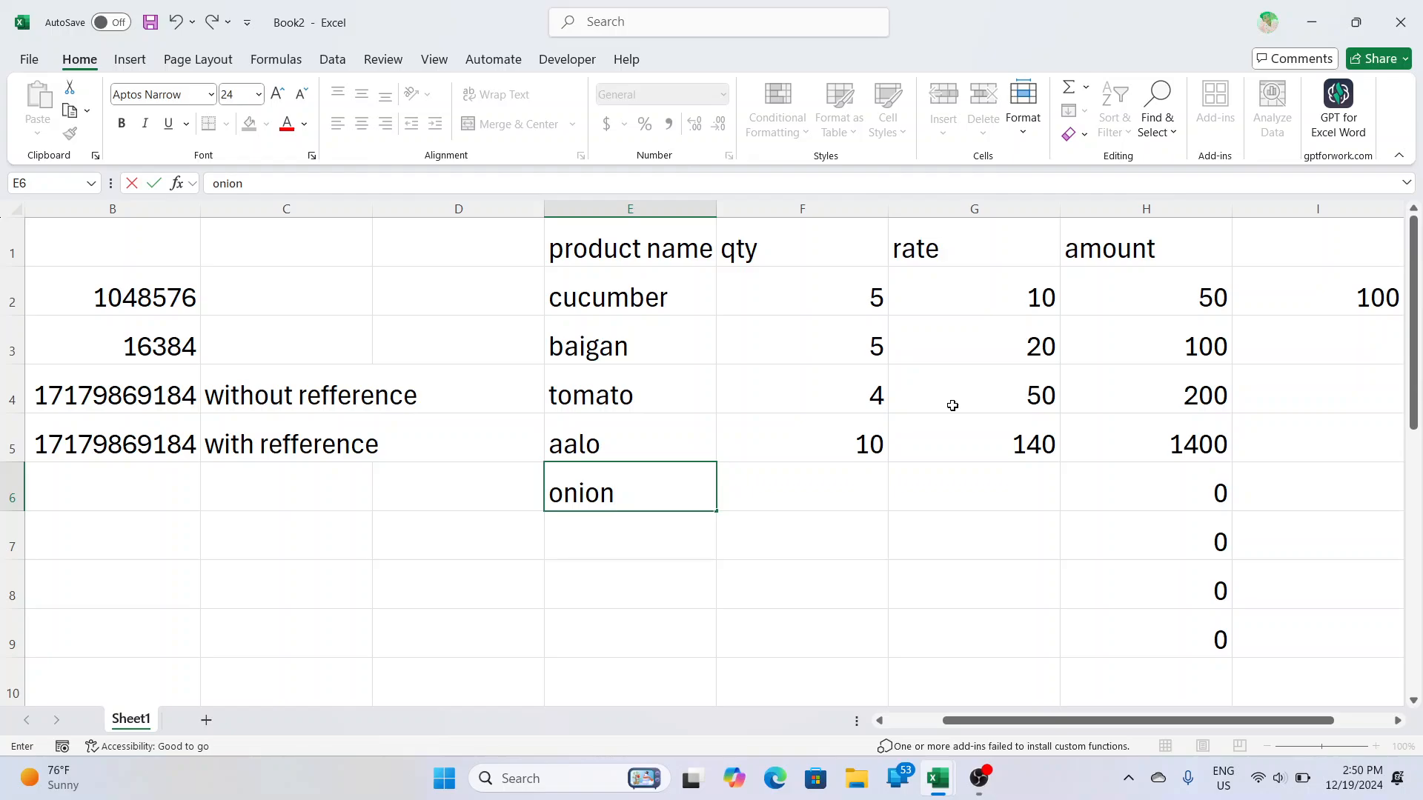
{"action": "key", "text": "Right"}
{"action": "type", "text": "15"}
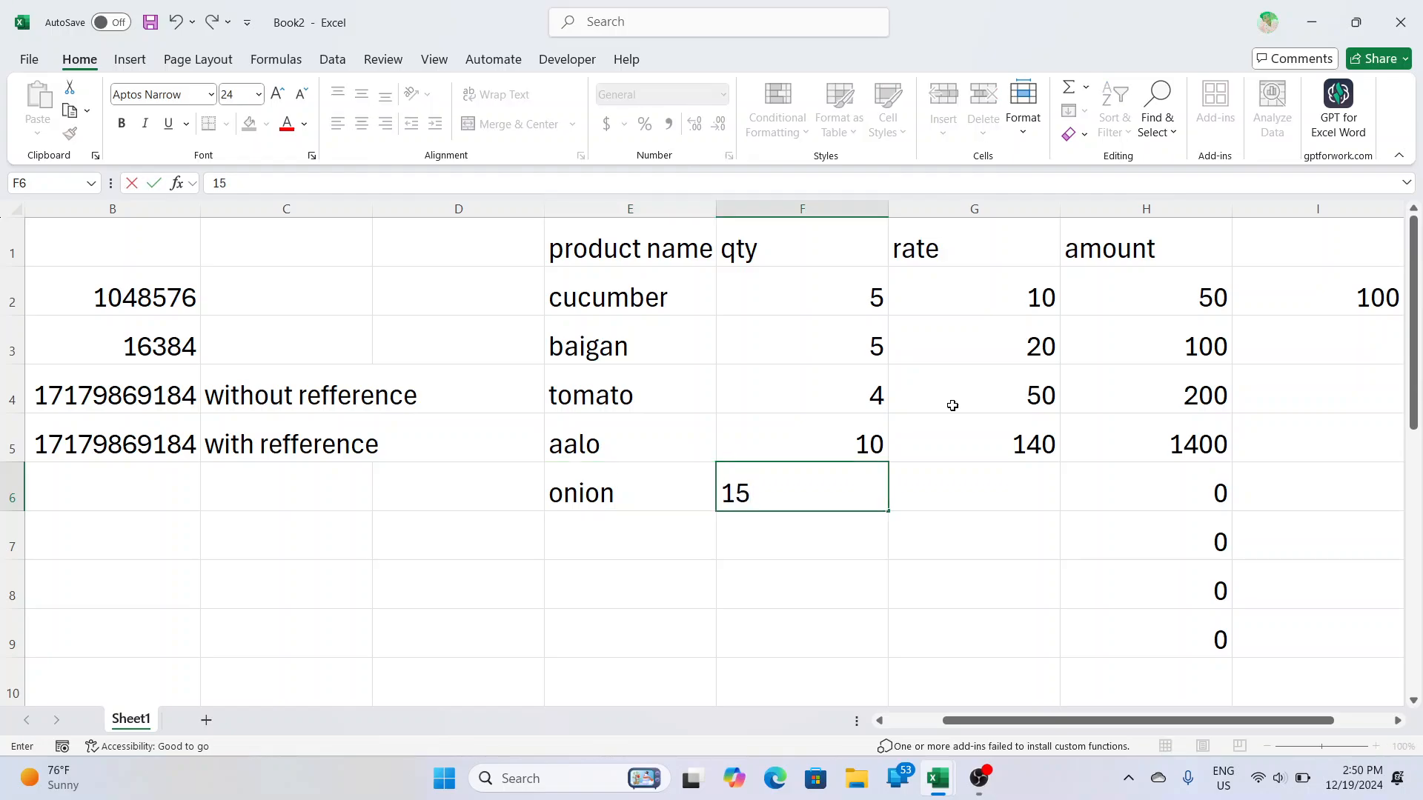
{"action": "key", "text": "Right"}
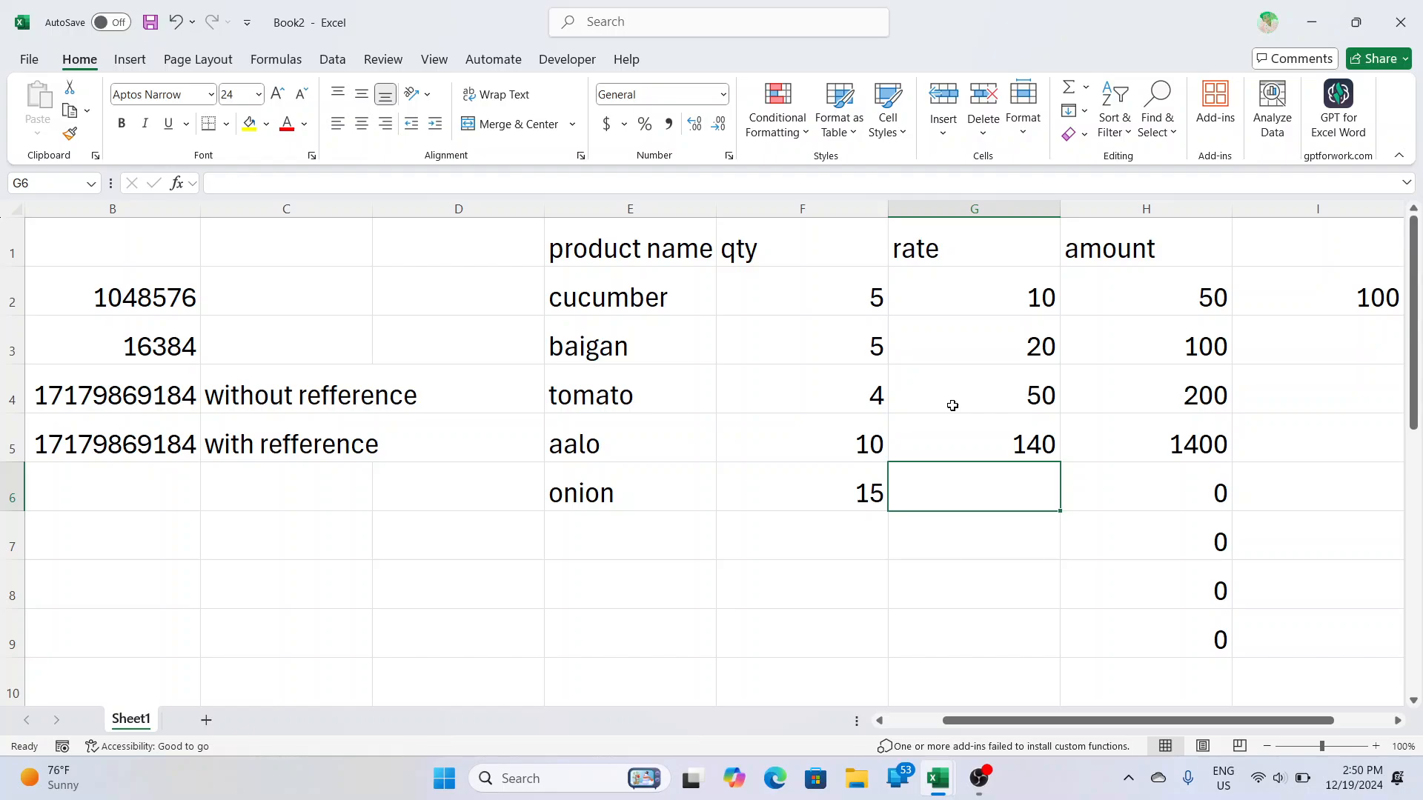
{"action": "type", "text": "200"}
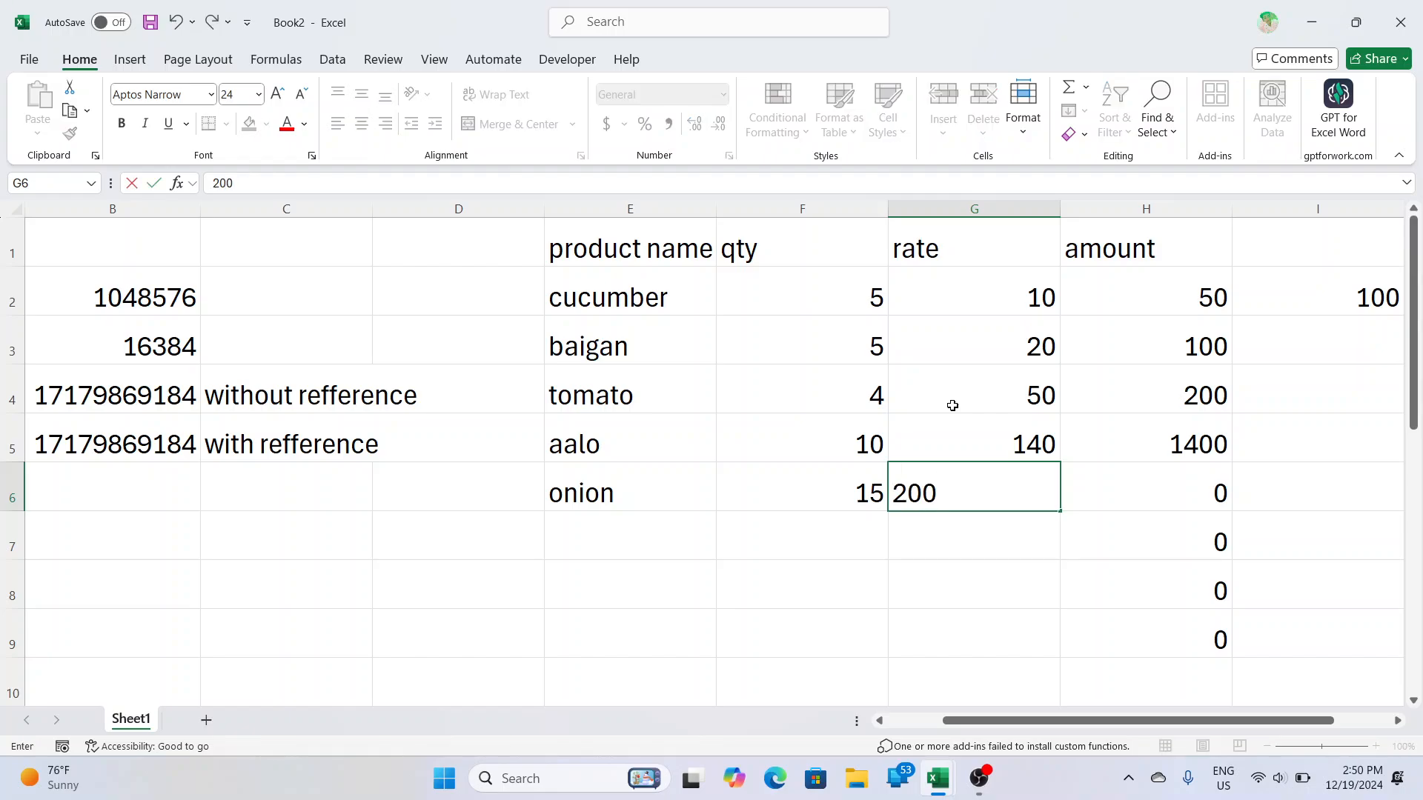
{"action": "key", "text": "BackSpace"}
{"action": "key", "text": "BackSpace"}
{"action": "key", "text": "BackSpace"}
{"action": "type", "text": "11"}
{"action": "key", "text": "Escape"}
{"action": "key", "text": "Up"}
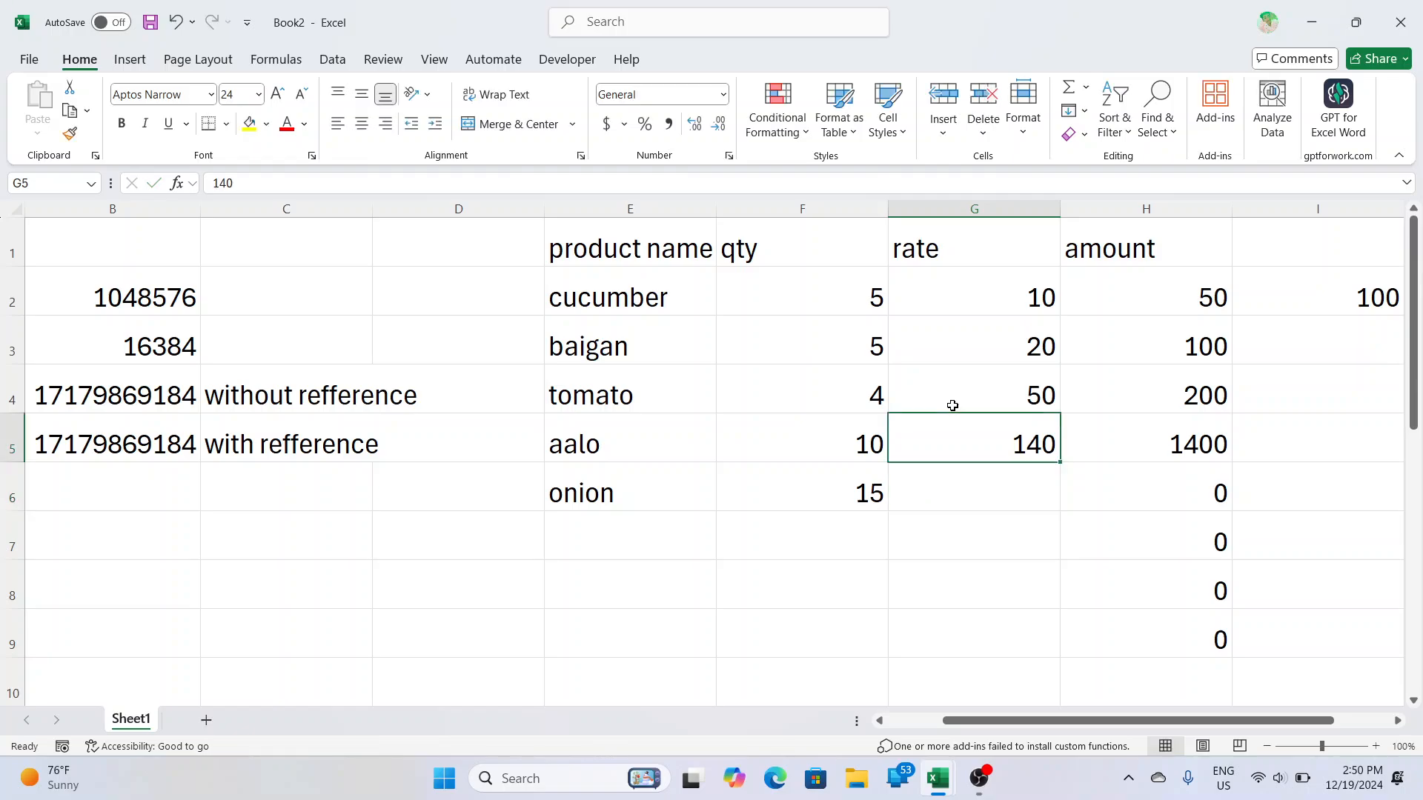
- Set the onion rate in G6 to 200
{"action": "key", "text": "Down"}
{"action": "type", "text": "200"}
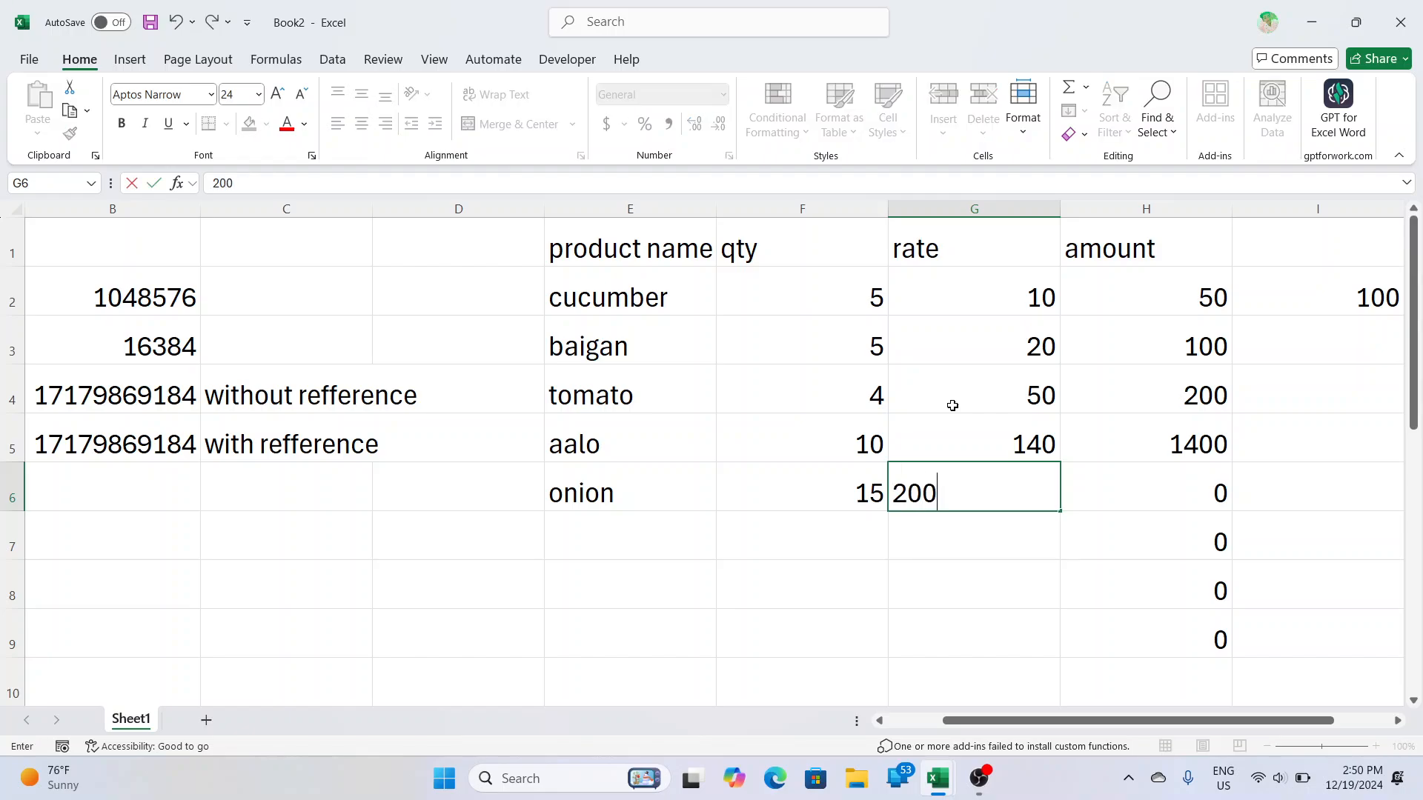
{"action": "key", "text": "Tab"}
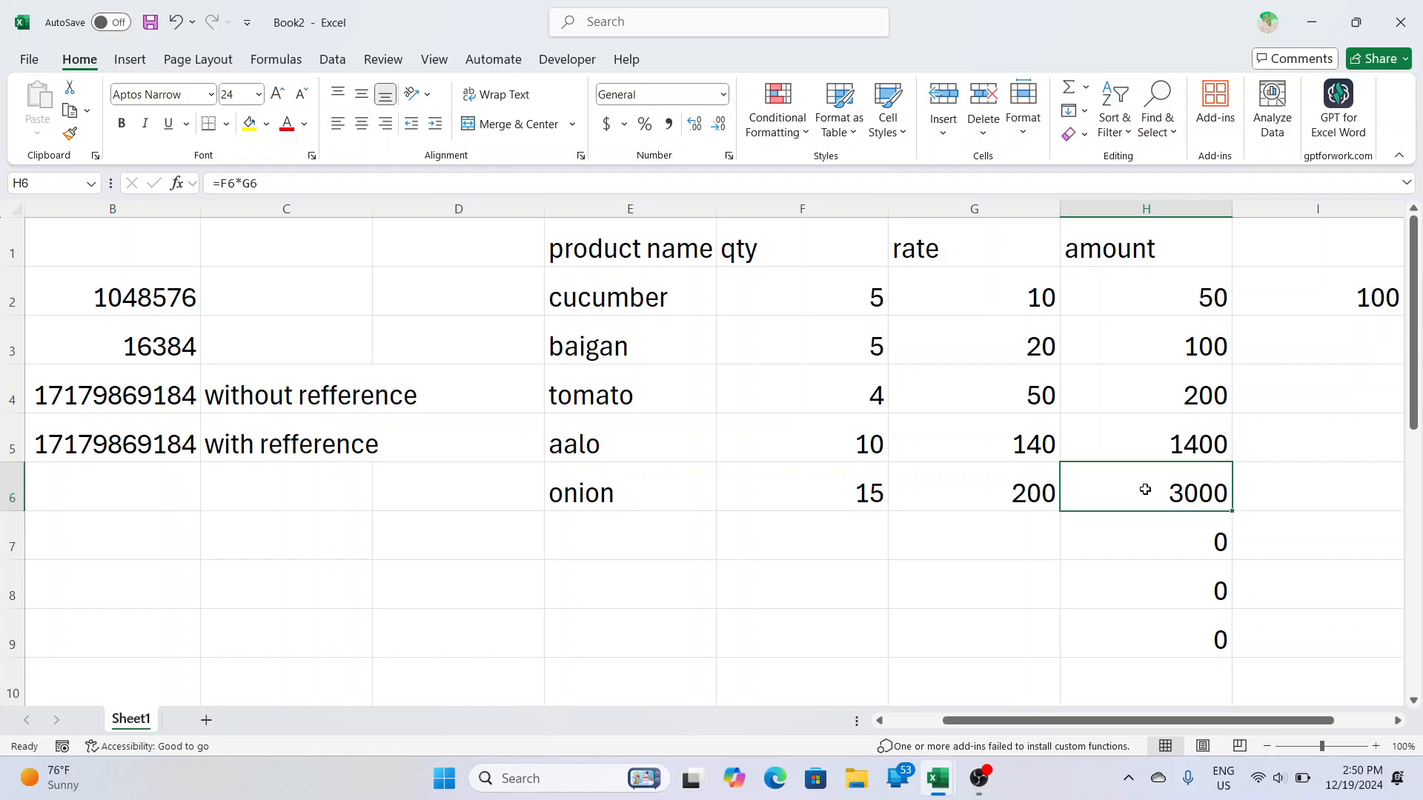
{"action": "left_click", "coordinate": [1037, 482]}
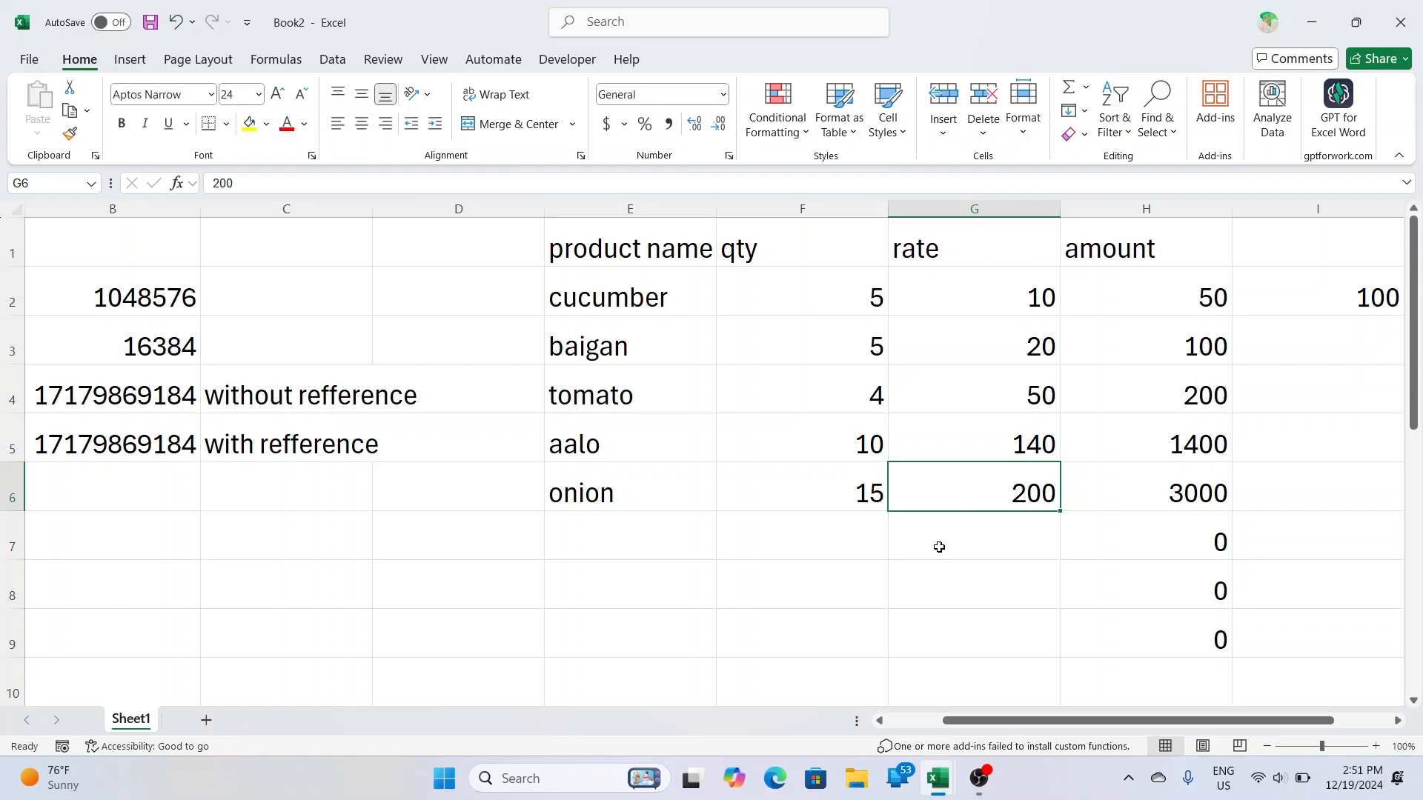
{"action": "left_click", "coordinate": [934, 442]}
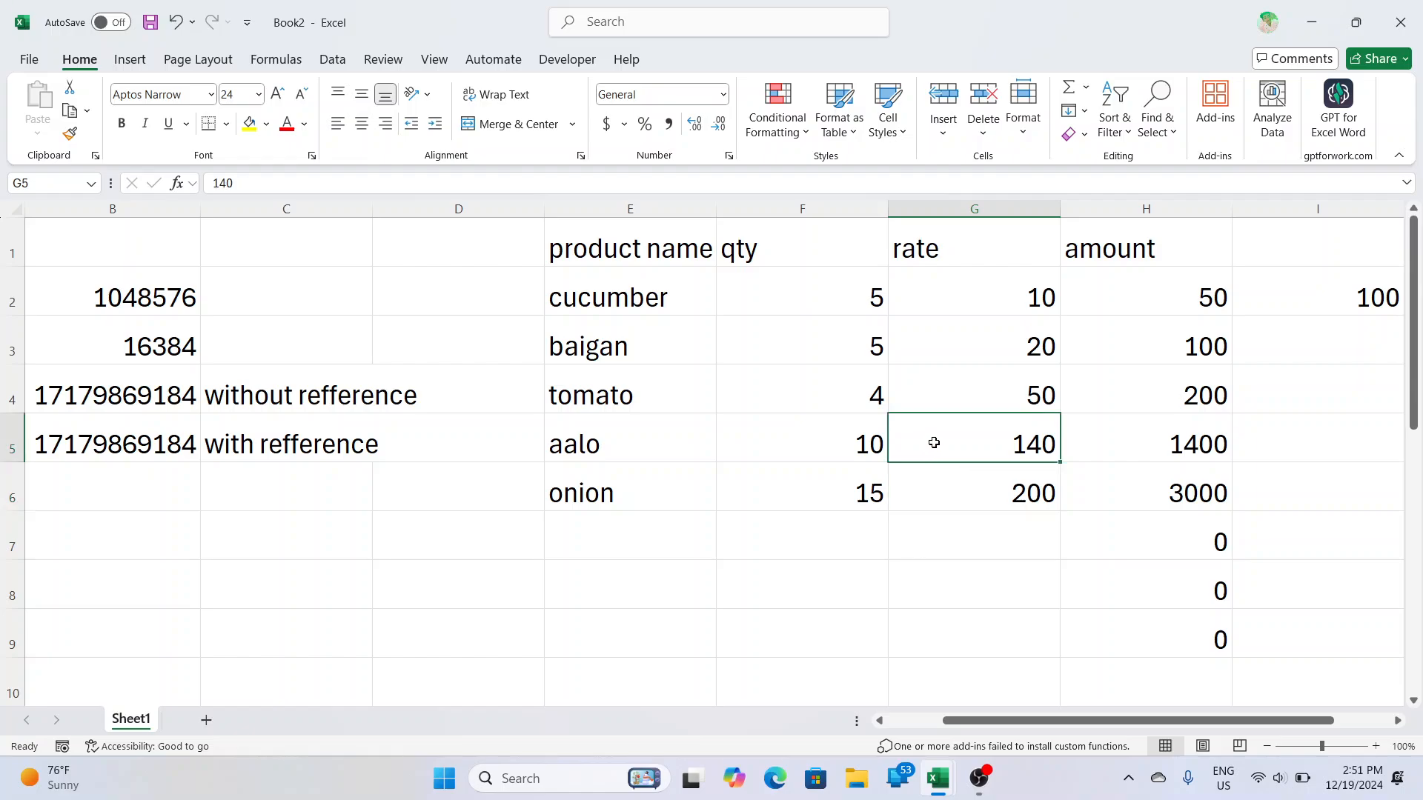
{"action": "left_click", "coordinate": [915, 635]}
{"action": "key", "text": "XF86Calculator"}
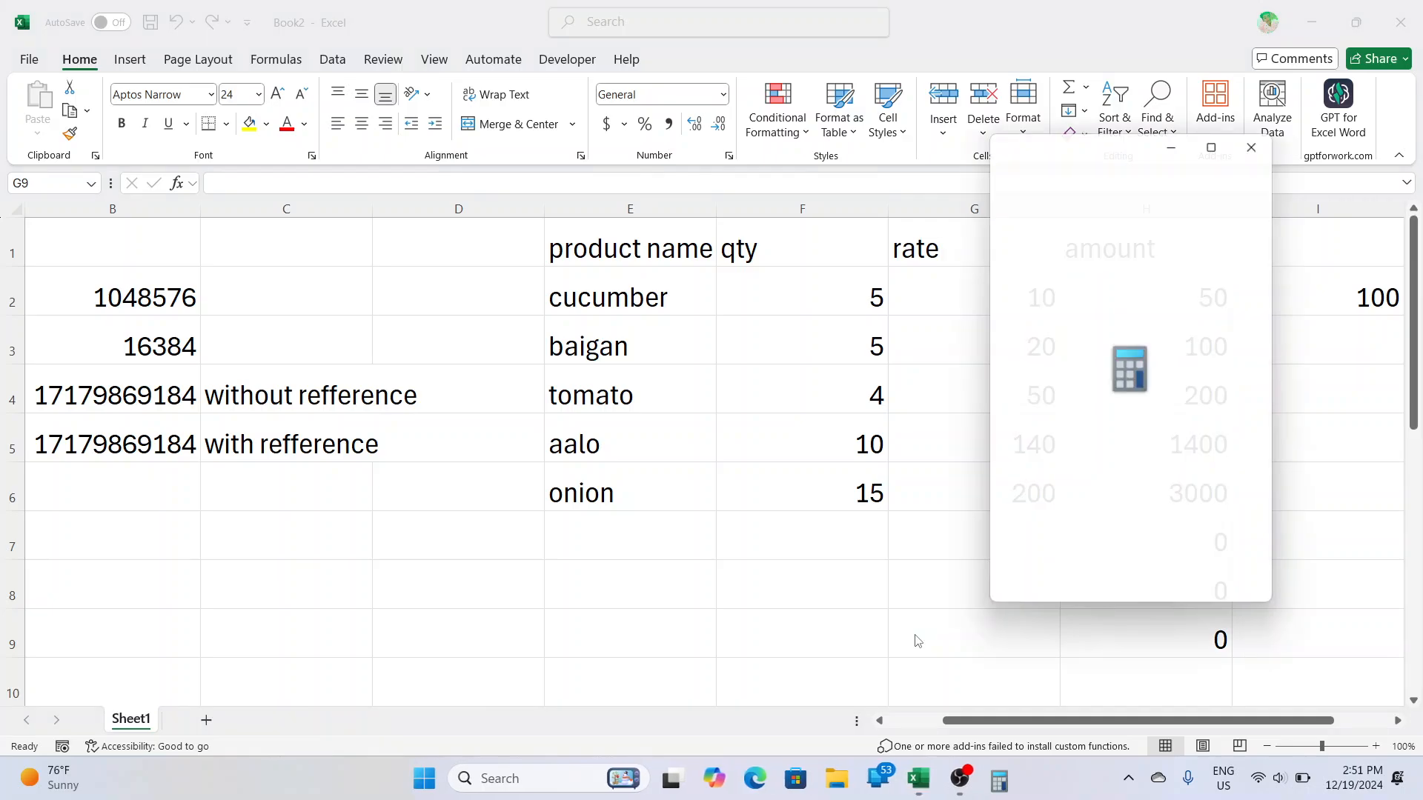
{"action": "left_click", "coordinate": [1261, 137]}
{"action": "left_click", "coordinate": [768, 626]}
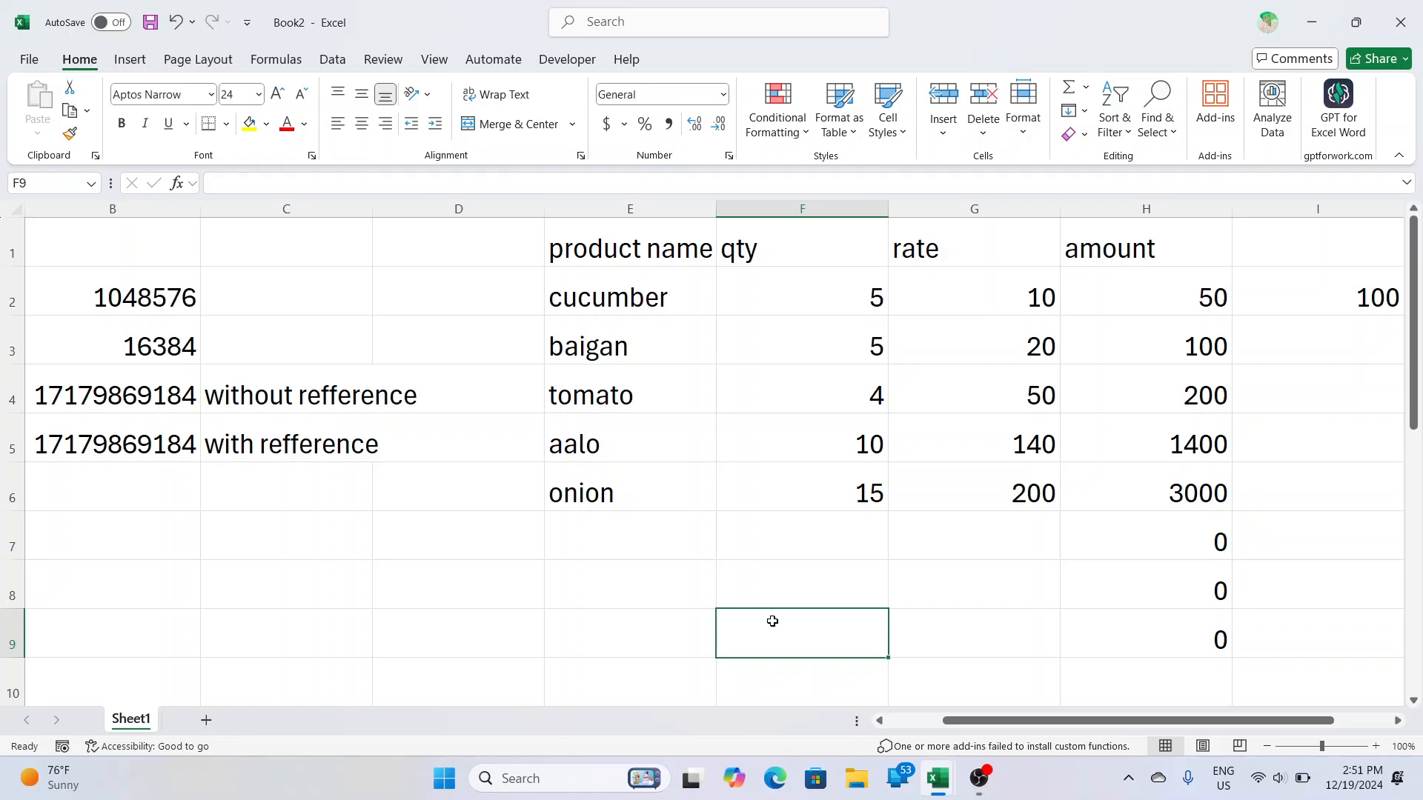
{"action": "left_click", "coordinate": [770, 598]}
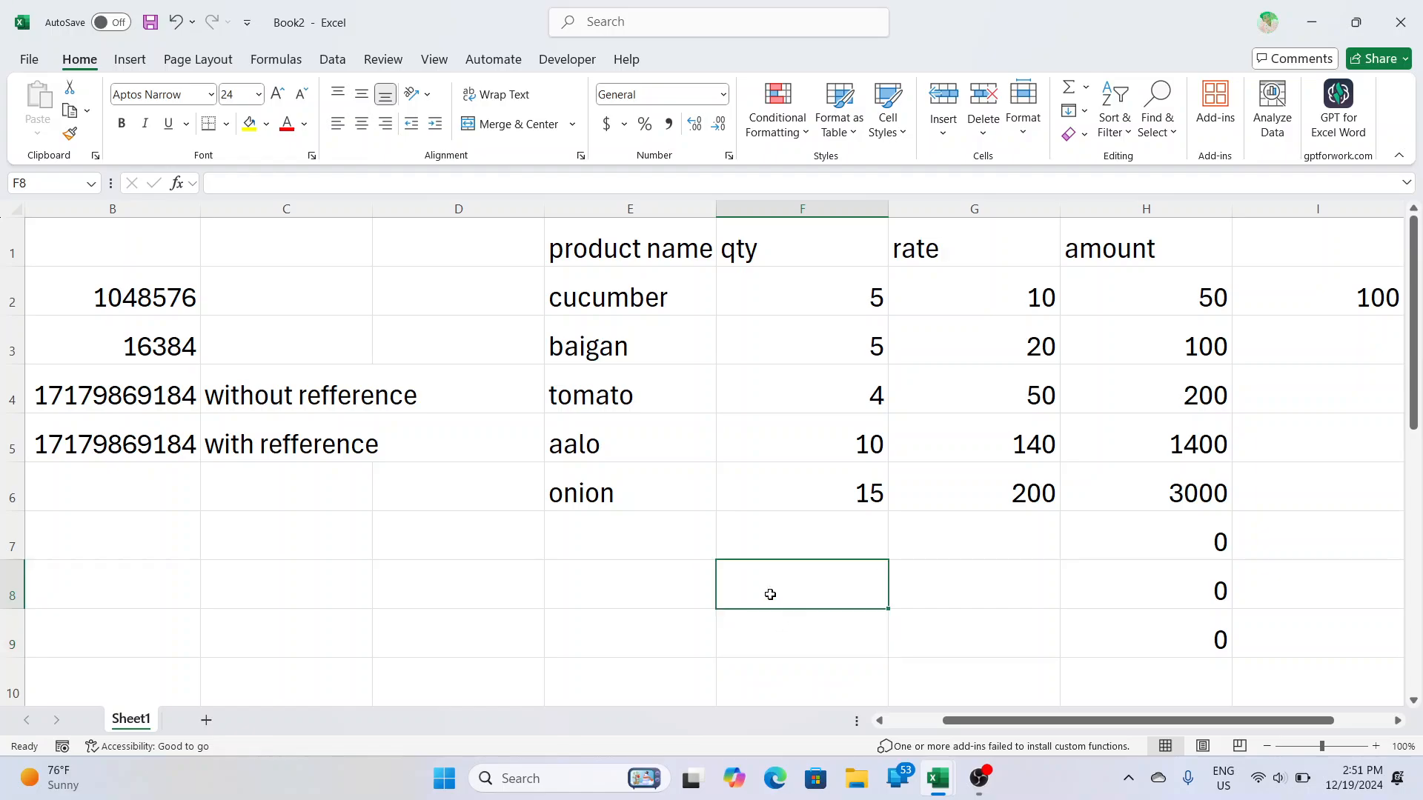
{"action": "left_click", "coordinate": [1018, 446]}
{"action": "left_click", "coordinate": [787, 585]}
{"action": "type", "text": "135"}
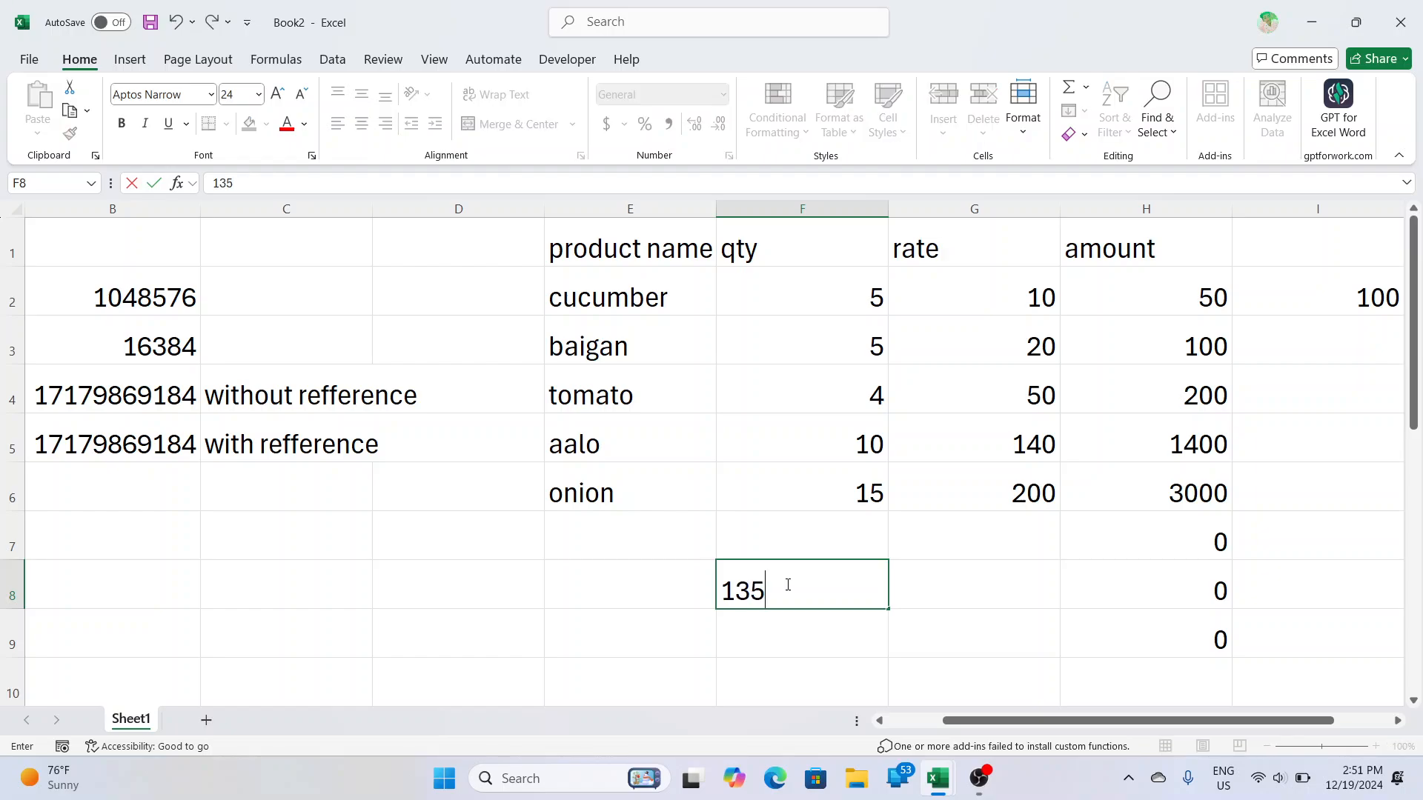
{"action": "key", "text": "Escape"}
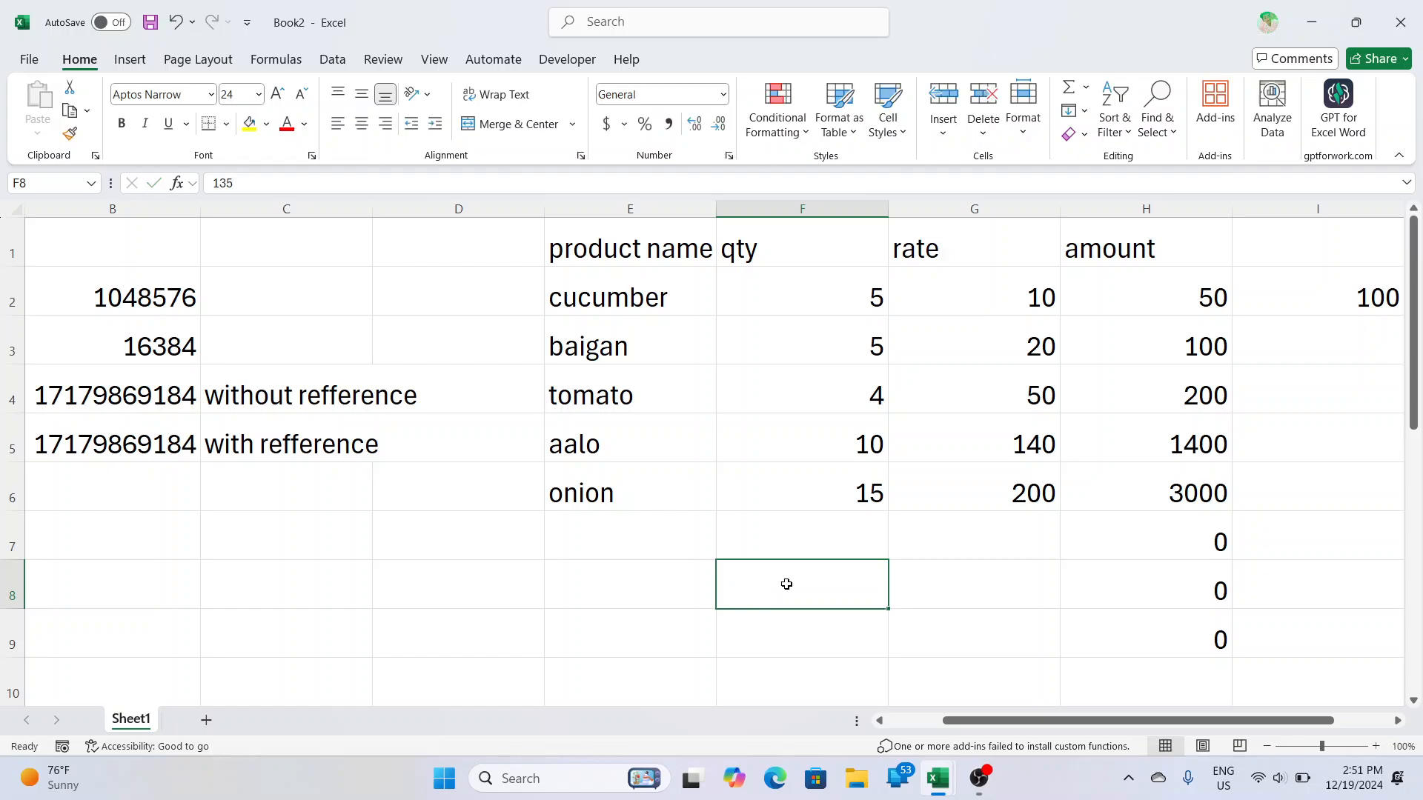
- Calculate the per-unit price in F8 with the formula =135/5
{"action": "type", "text": "="}
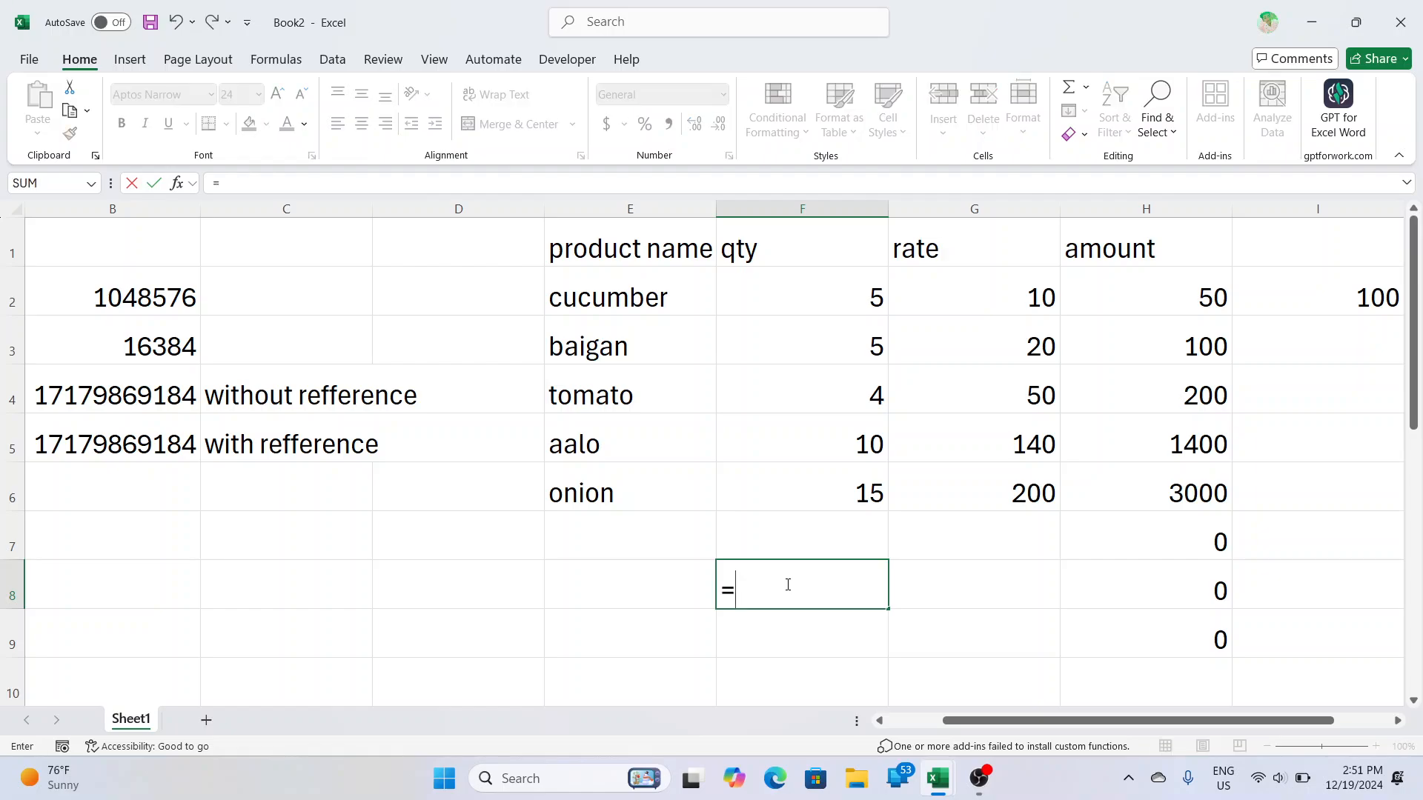
{"action": "type", "text": "135/"}
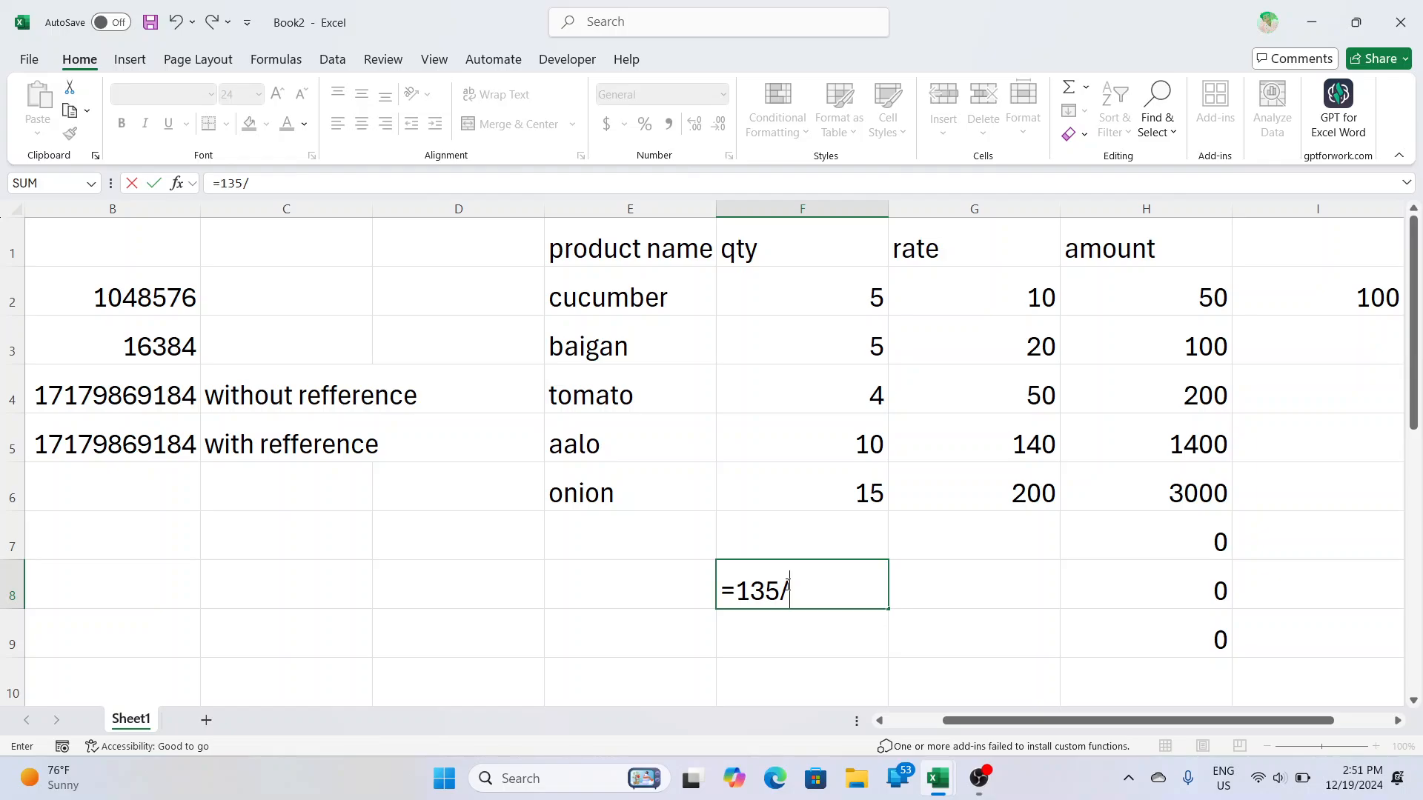
{"action": "type", "text": "5"}
{"action": "key", "text": "ctrl+Return"}
{"action": "key", "text": "Return"}
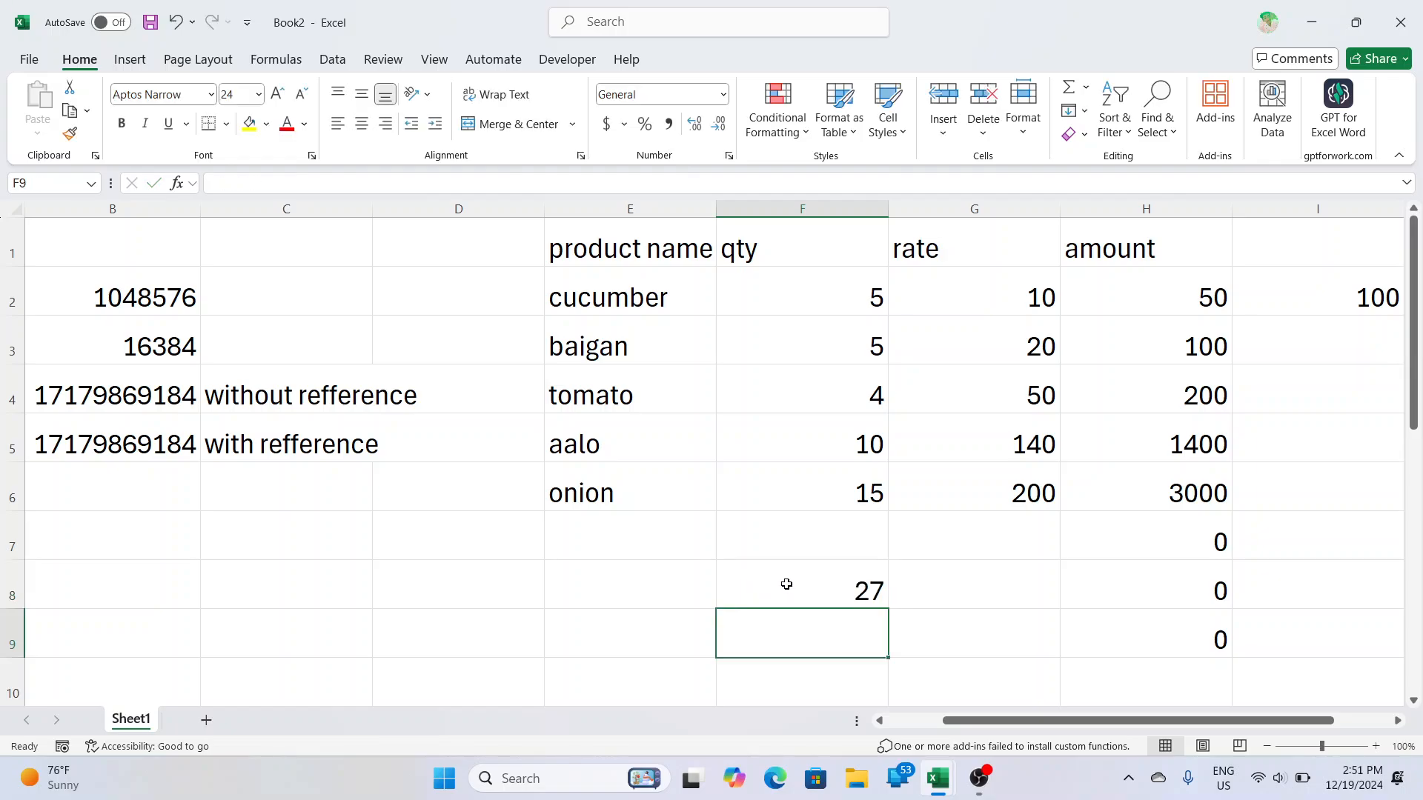
- Set the aalo rate in G5 to 27
{"action": "left_click", "coordinate": [1029, 457]}
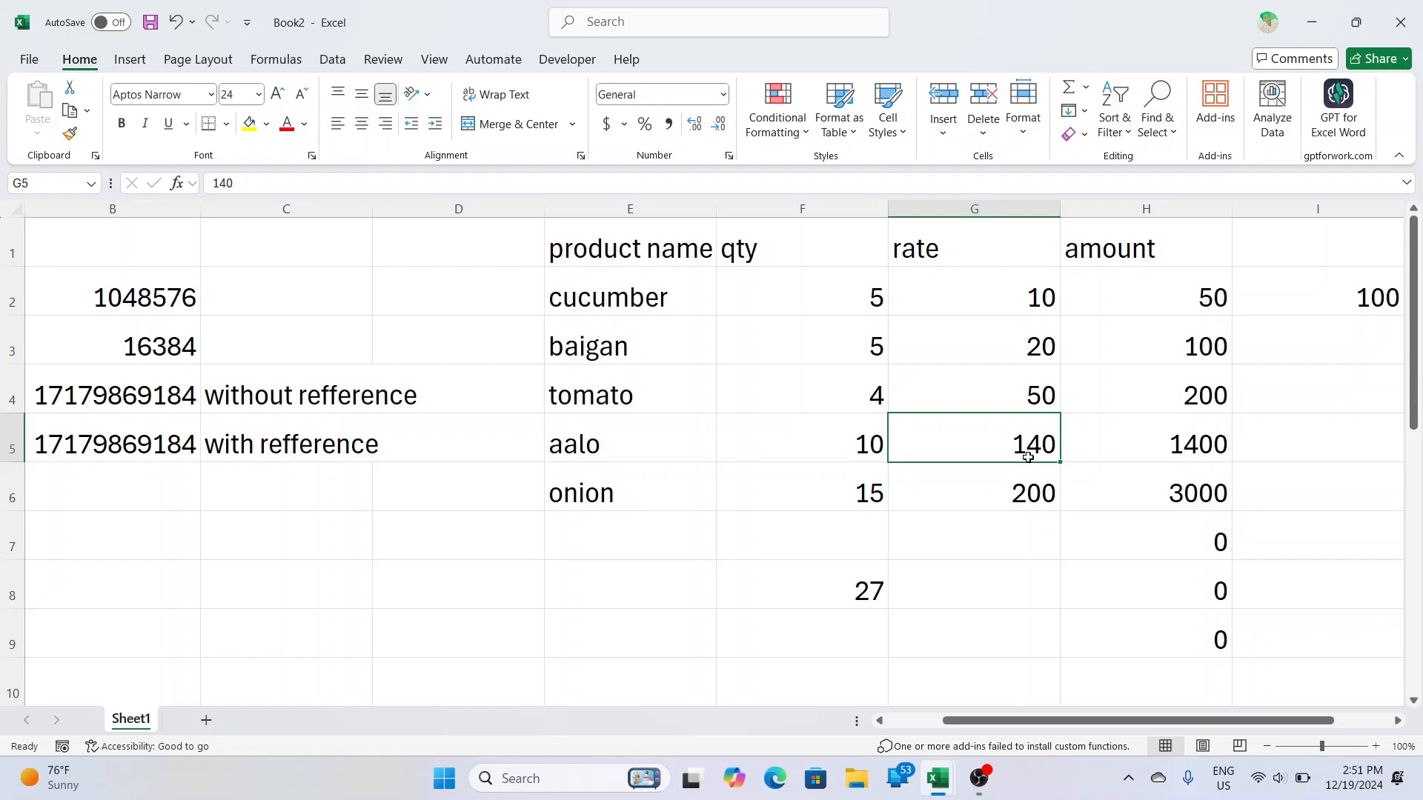
{"action": "type", "text": "27"}
{"action": "key", "text": "Return"}
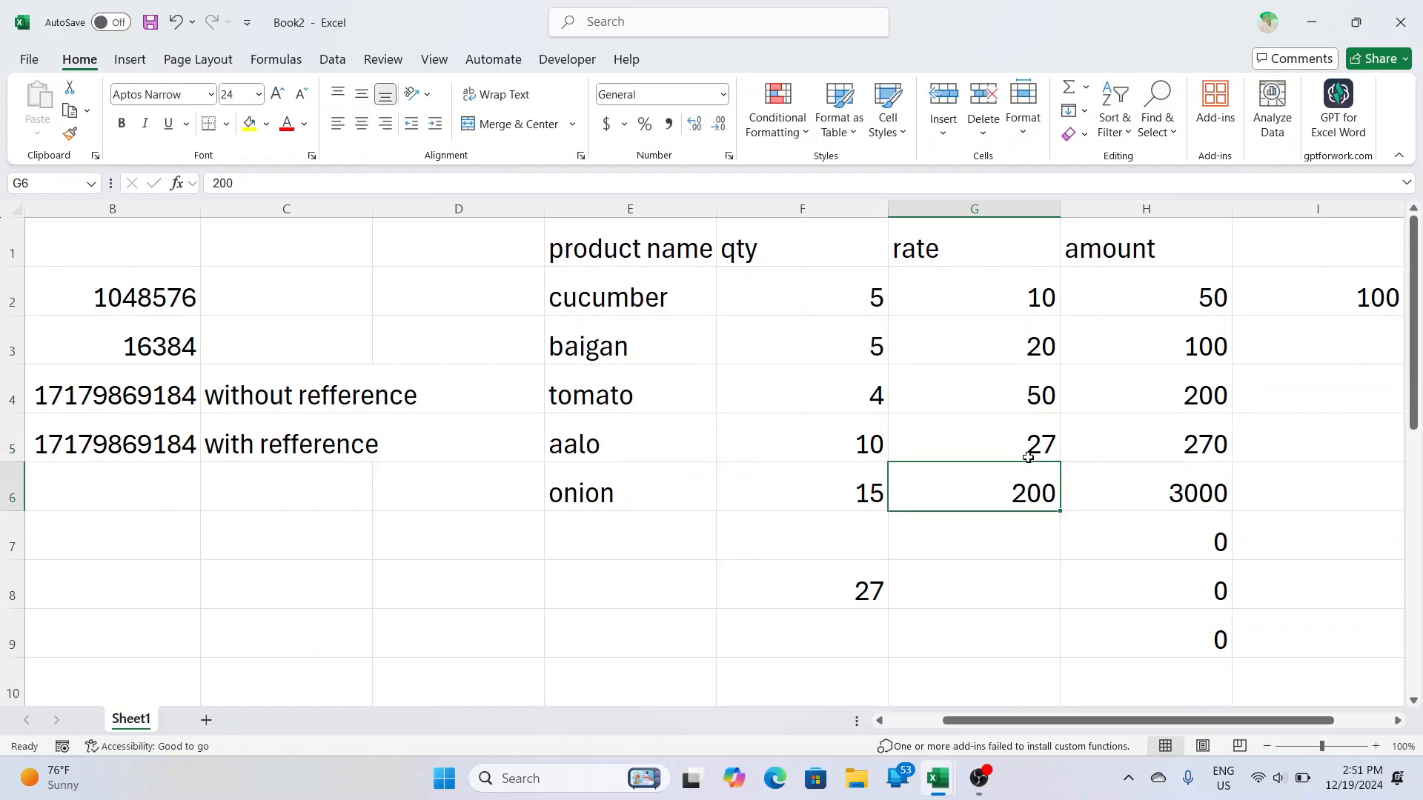
{"action": "left_click", "coordinate": [872, 440]}
{"action": "left_click", "coordinate": [1004, 445]}
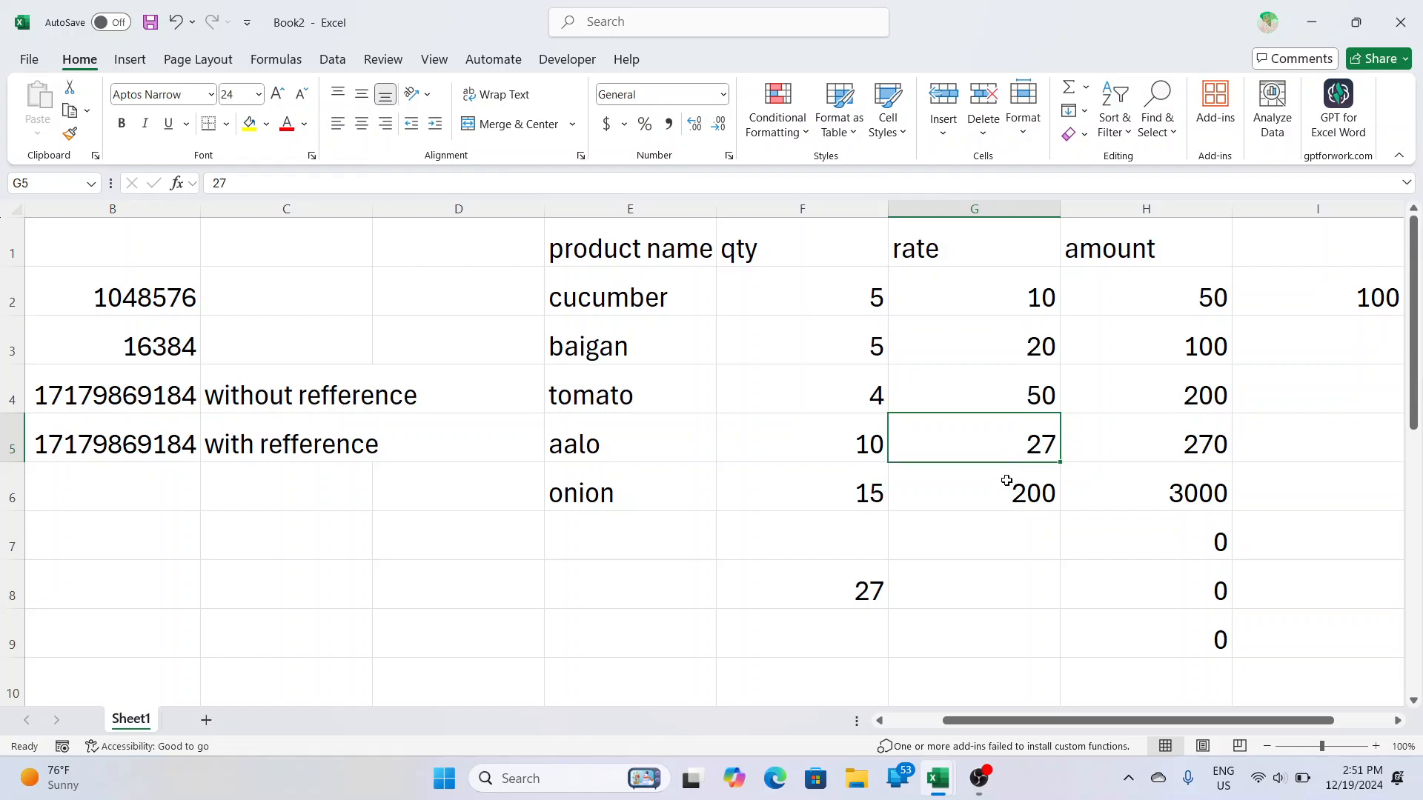
{"action": "left_click", "coordinate": [1018, 507]}
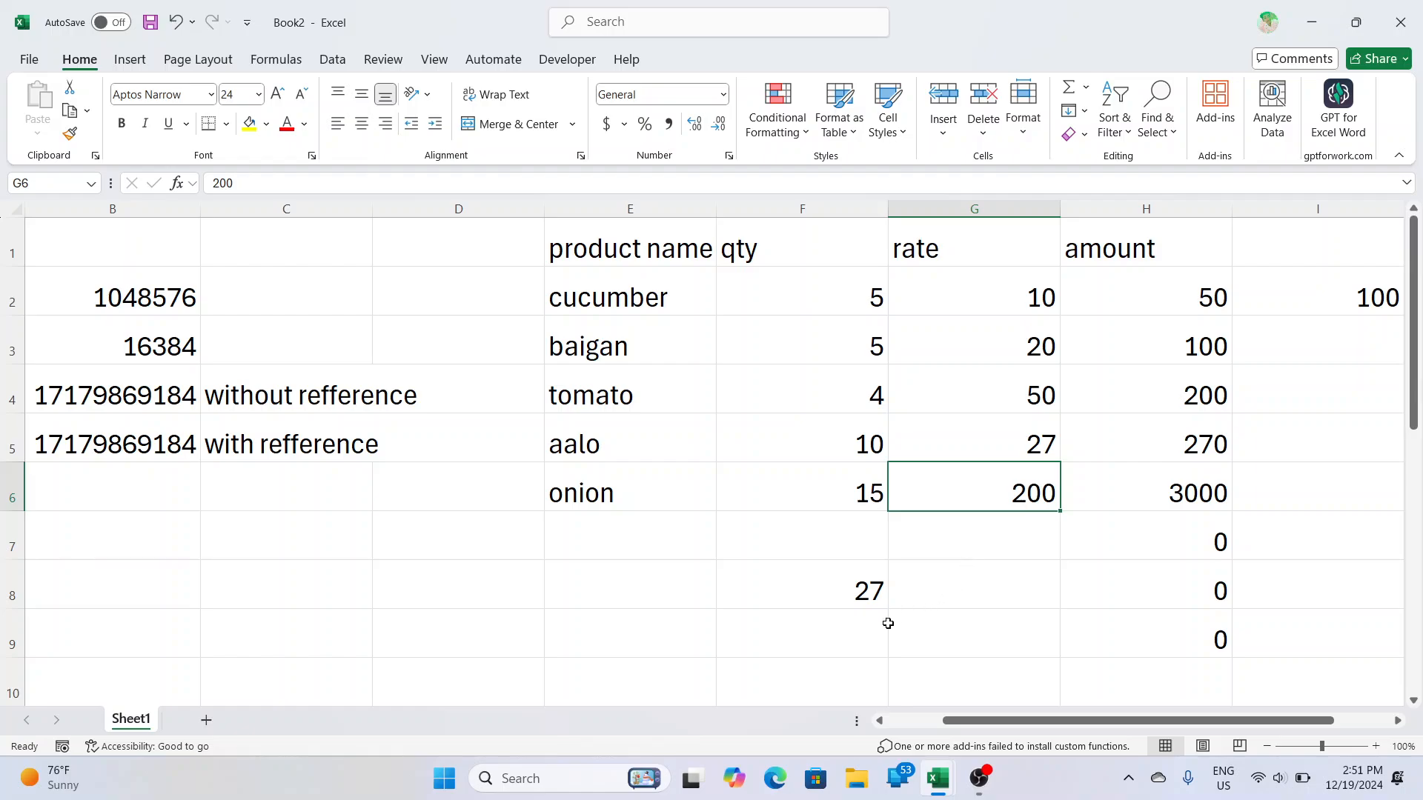
- Enter 195 in F8, replacing the scratch calculation, and correct it to 205
{"action": "left_click", "coordinate": [862, 598]}
{"action": "type", "text": "195"}
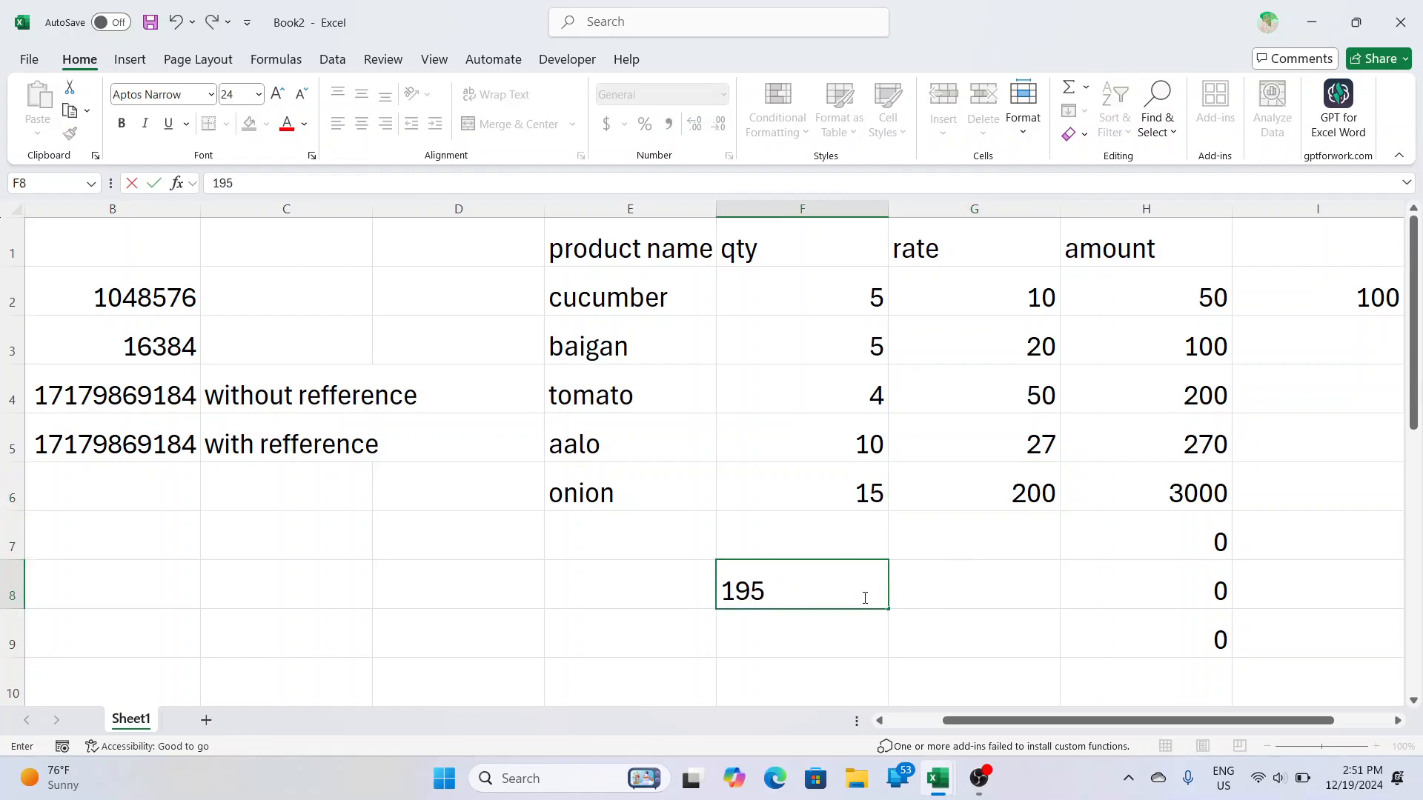
{"action": "key", "text": "Return"}
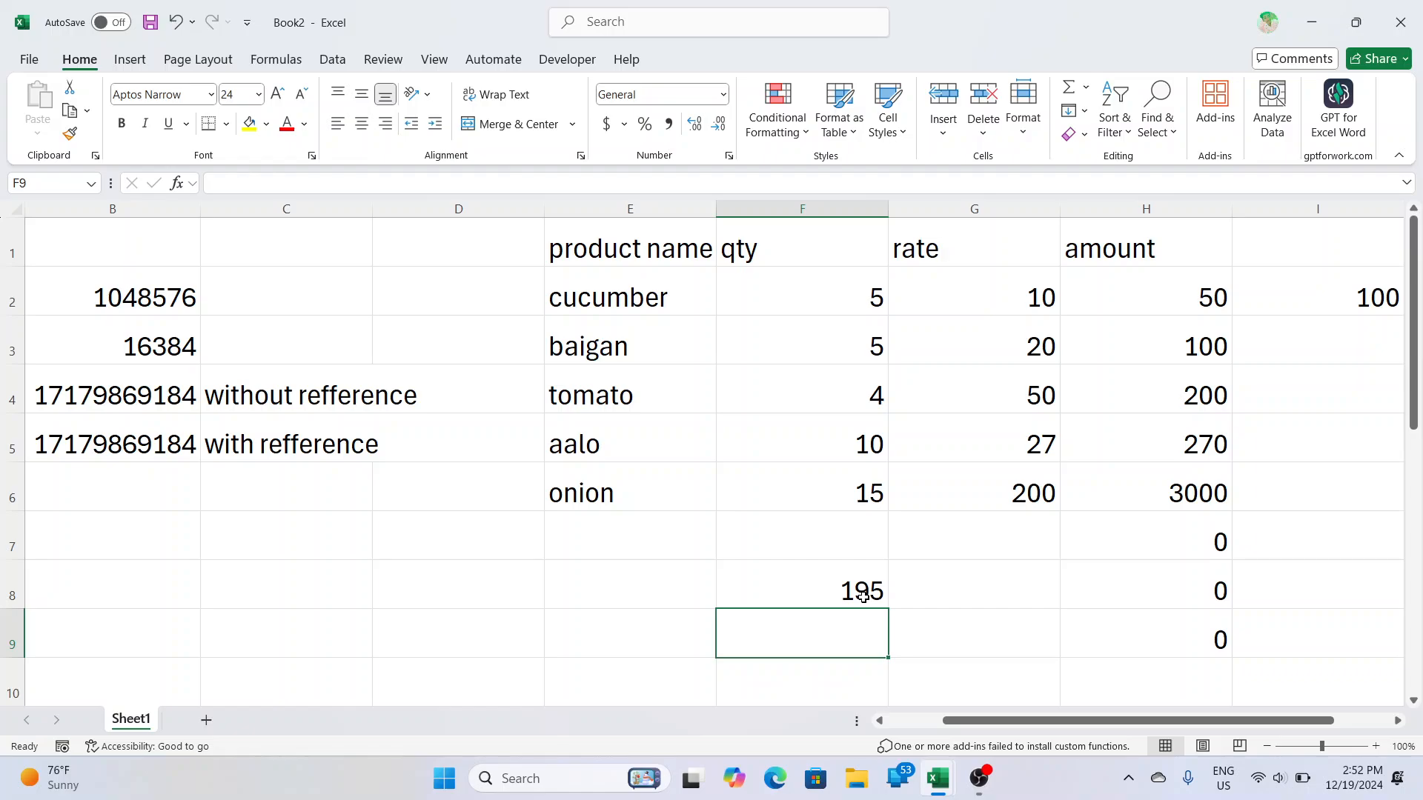
{"action": "left_click", "coordinate": [863, 597]}
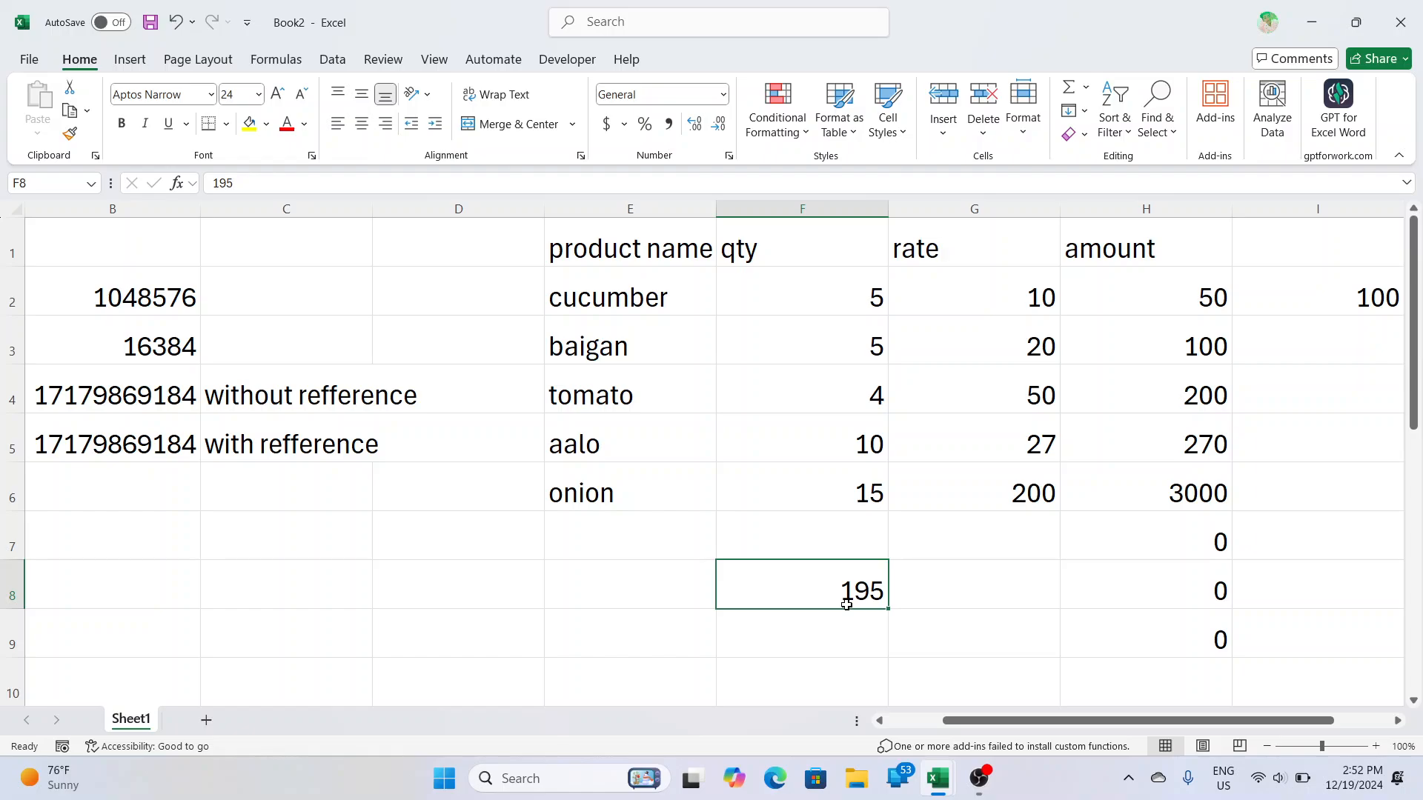
{"action": "type", "text": "205"}
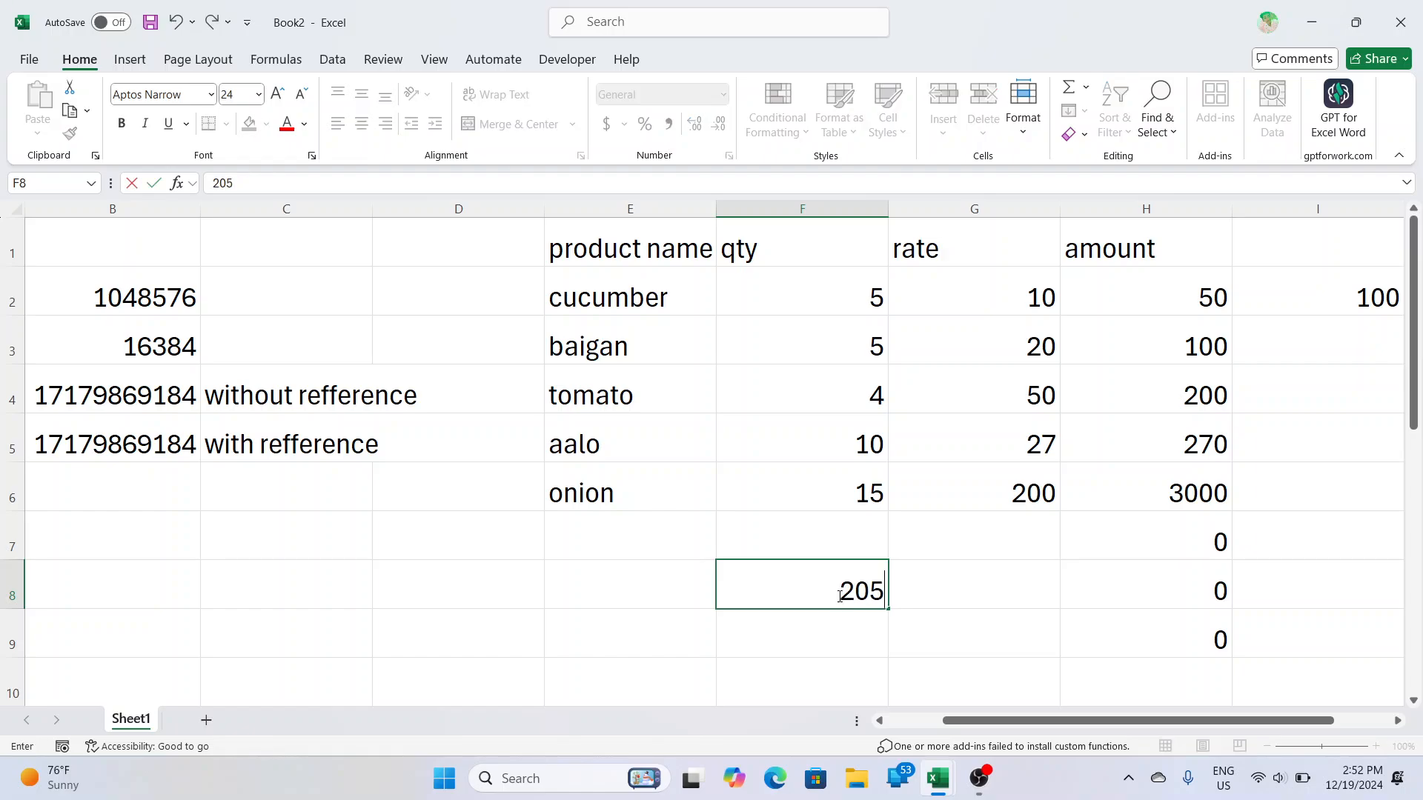
{"action": "key", "text": "Return"}
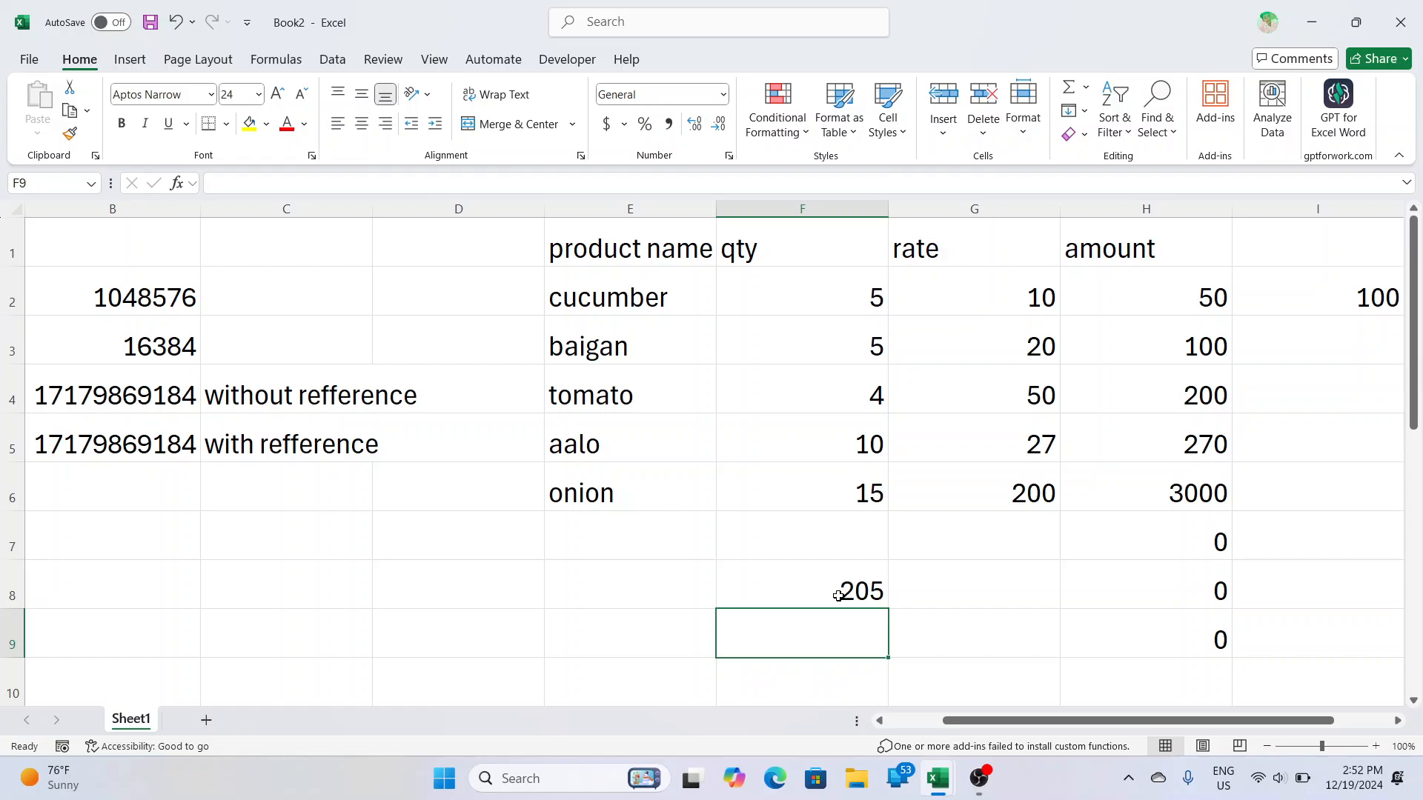
- Calculate the onion's per-unit rate in F9 with the formula =205/5
{"action": "type", "text": "="}
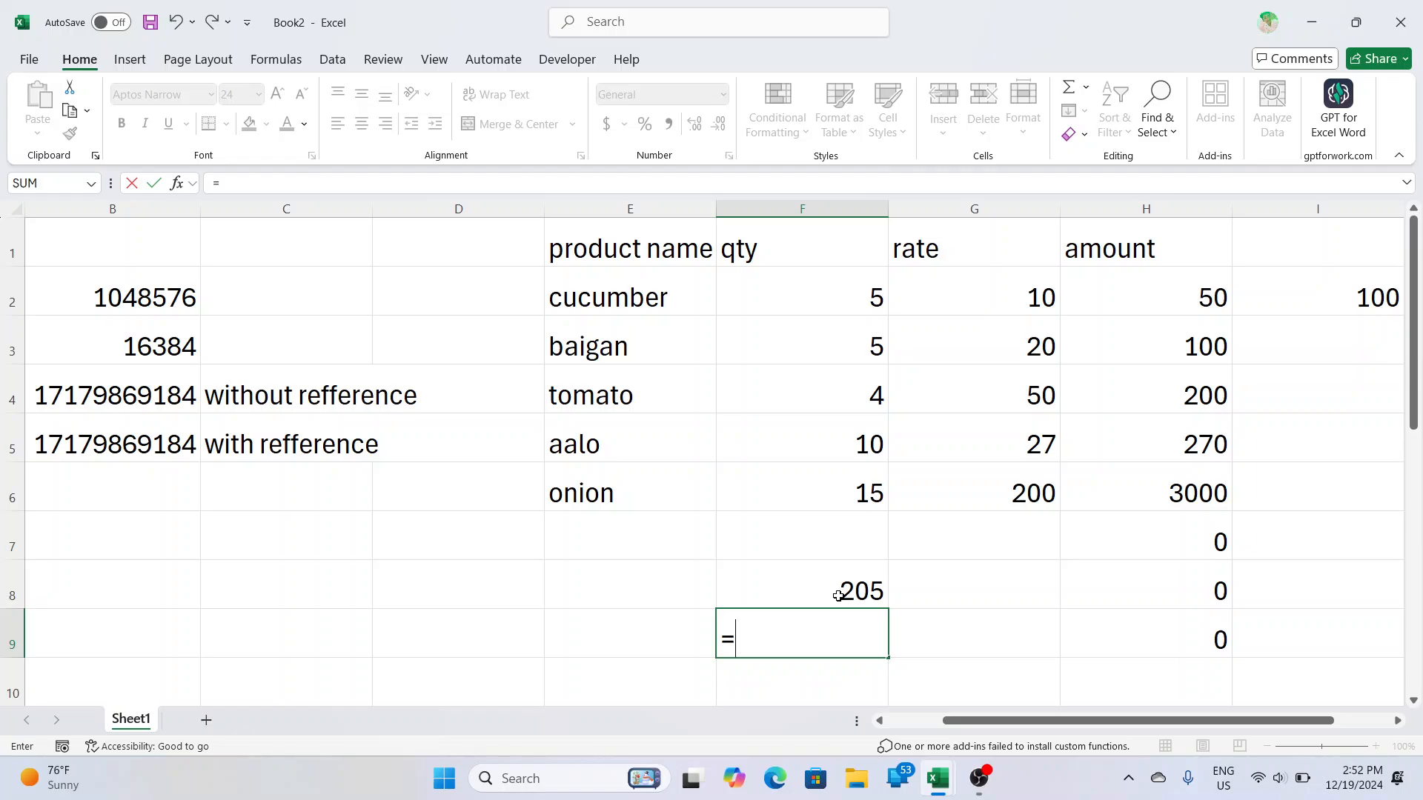
{"action": "type", "text": "205/5"}
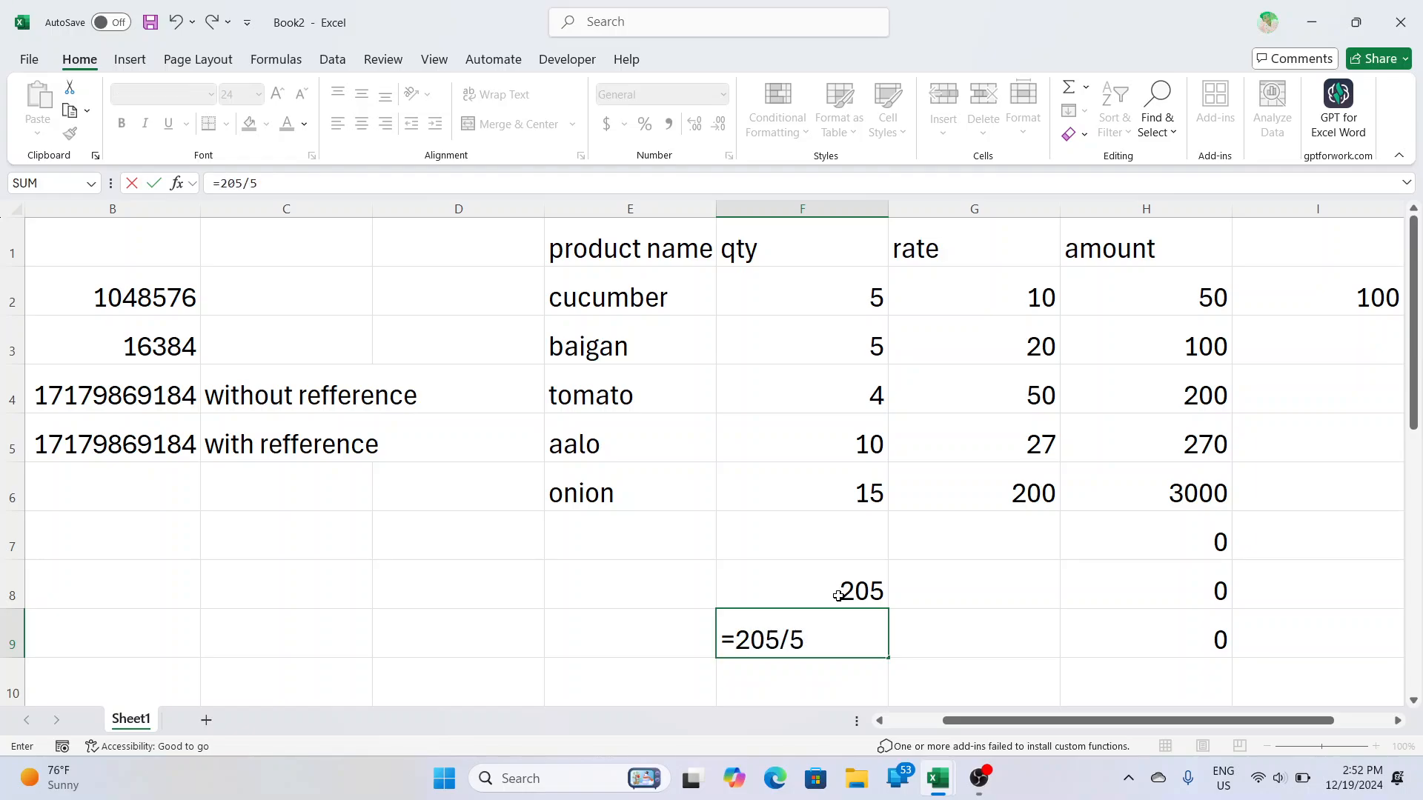
{"action": "key", "text": "Return"}
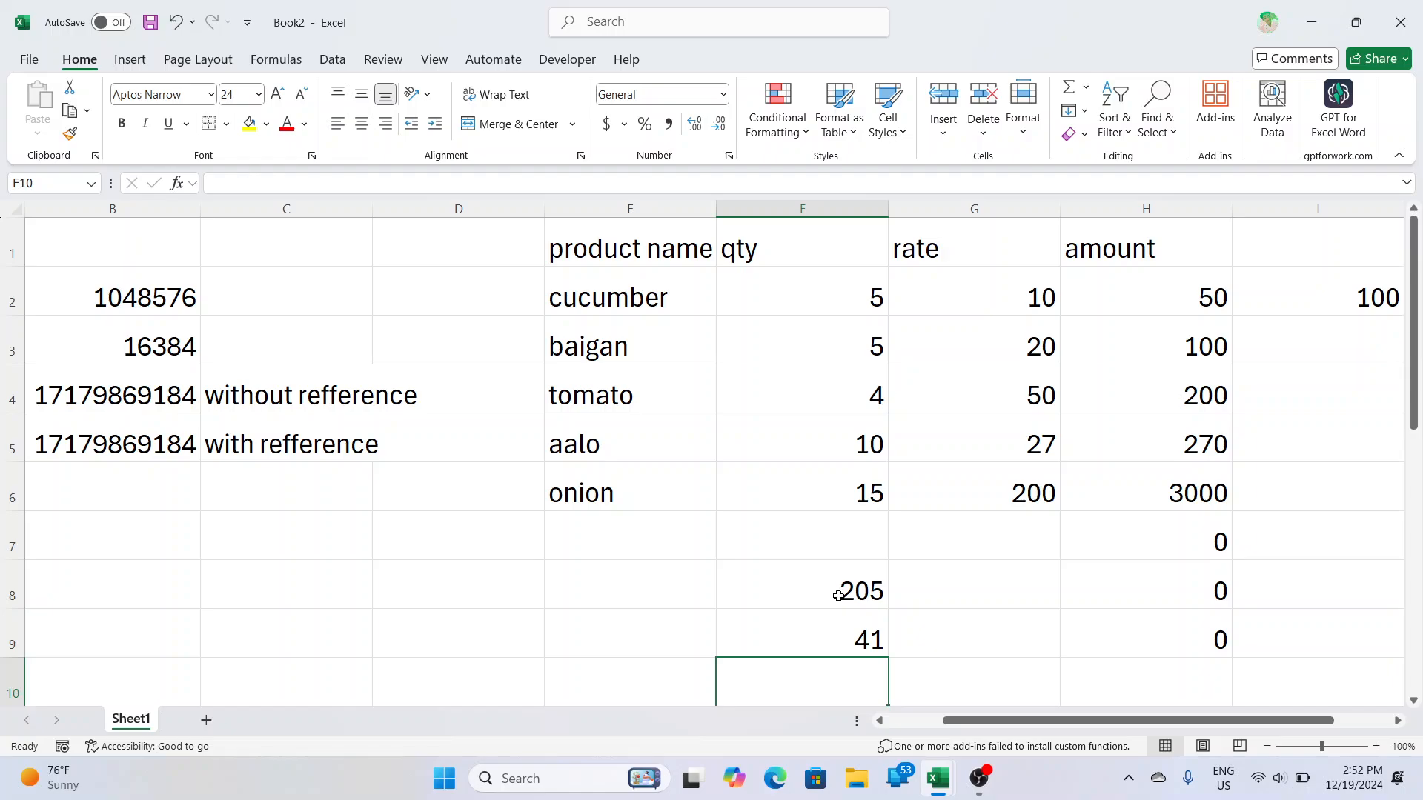
- Replace the value in F8 with the formula =145/5 to calculate the aalo's per-unit rate
{"action": "left_click", "coordinate": [838, 596]}
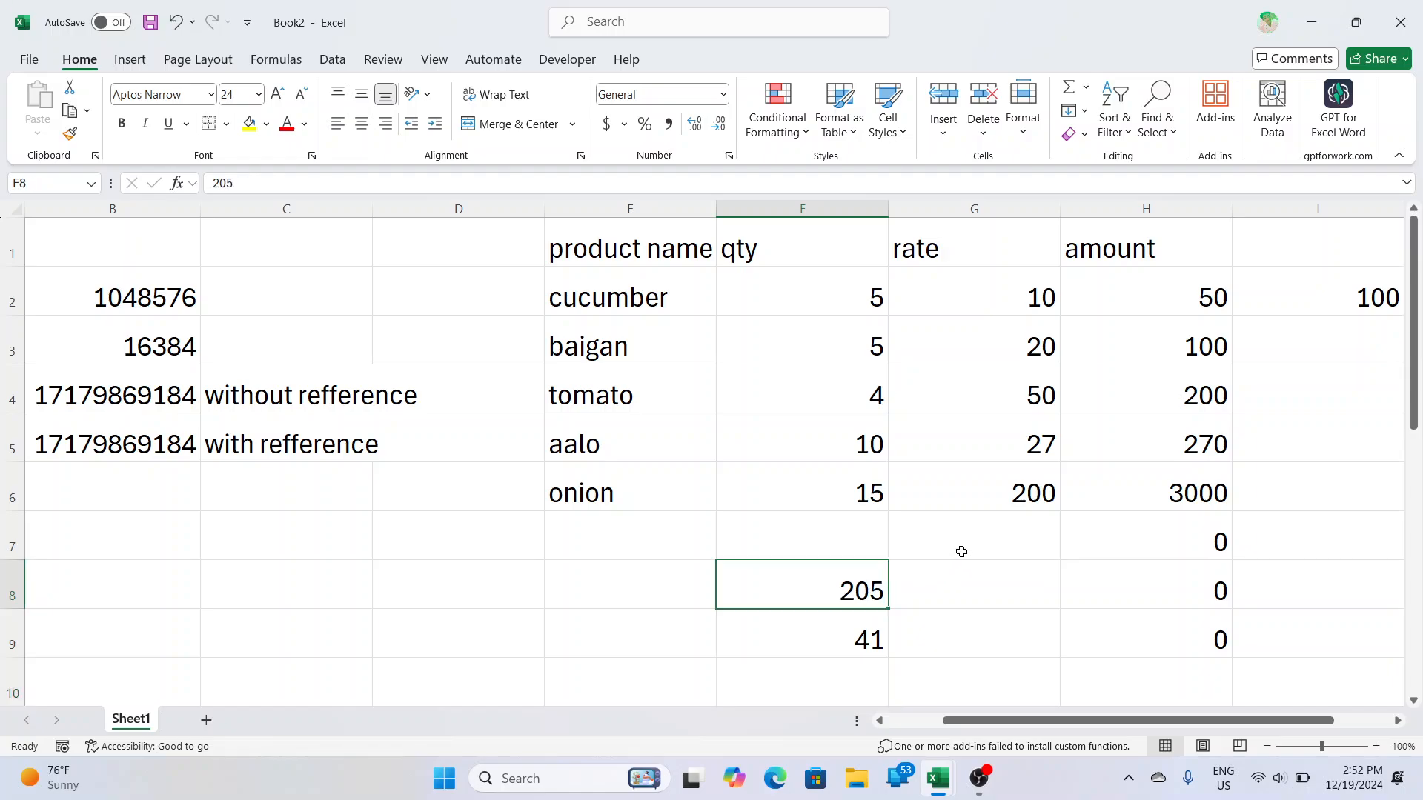
{"action": "left_click", "coordinate": [971, 451]}
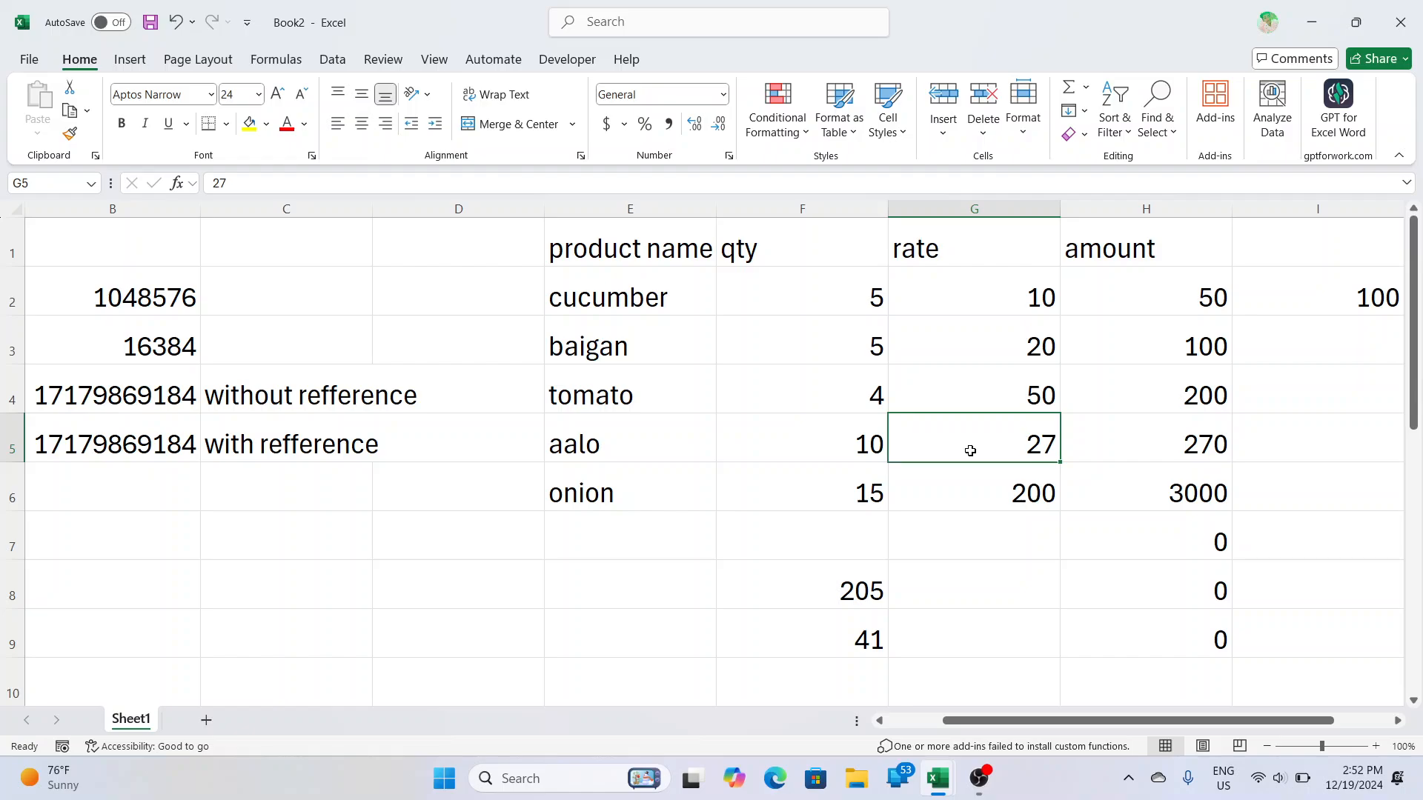
{"action": "key", "text": "Down"}
{"action": "key", "text": "Down"}
{"action": "key", "text": "Down"}
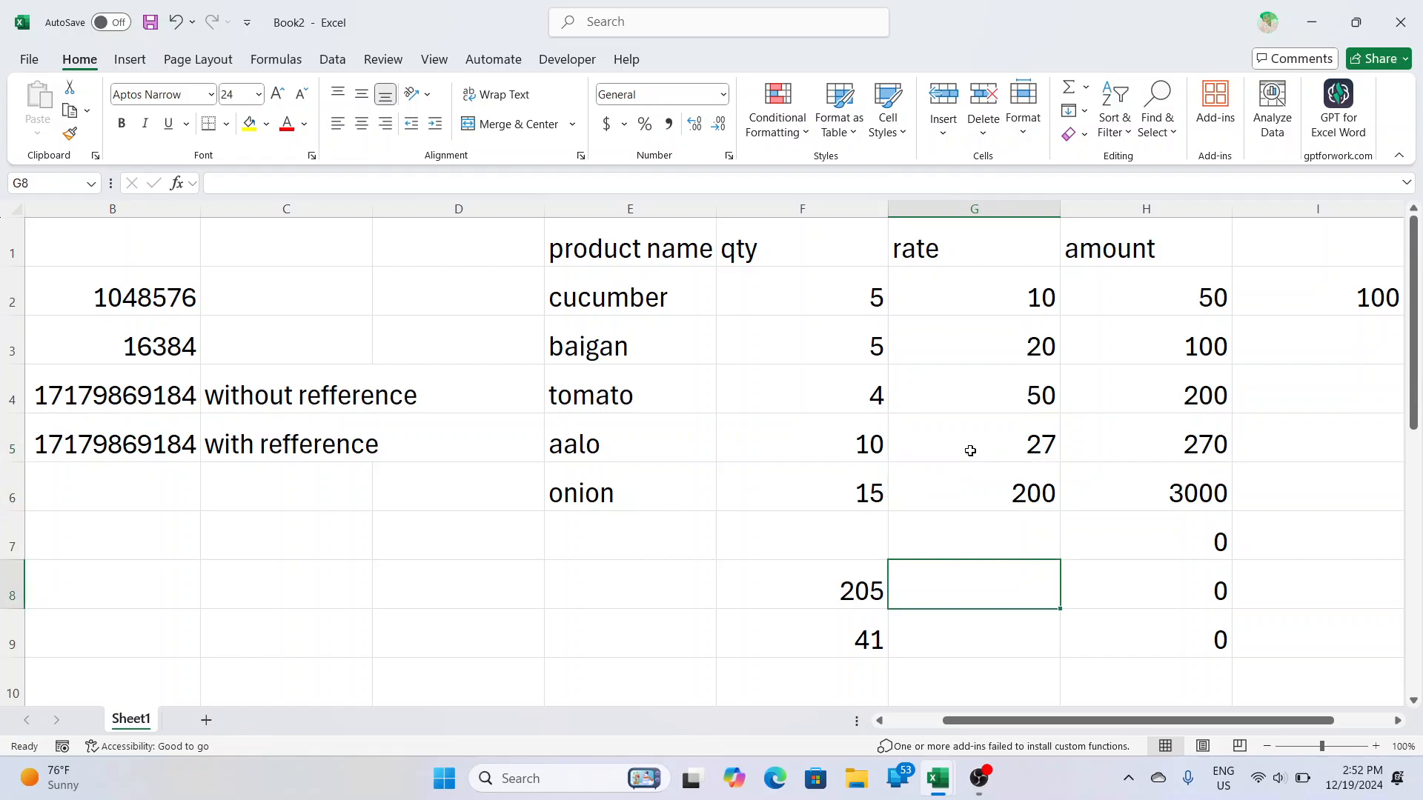
{"action": "key", "text": "Left"}
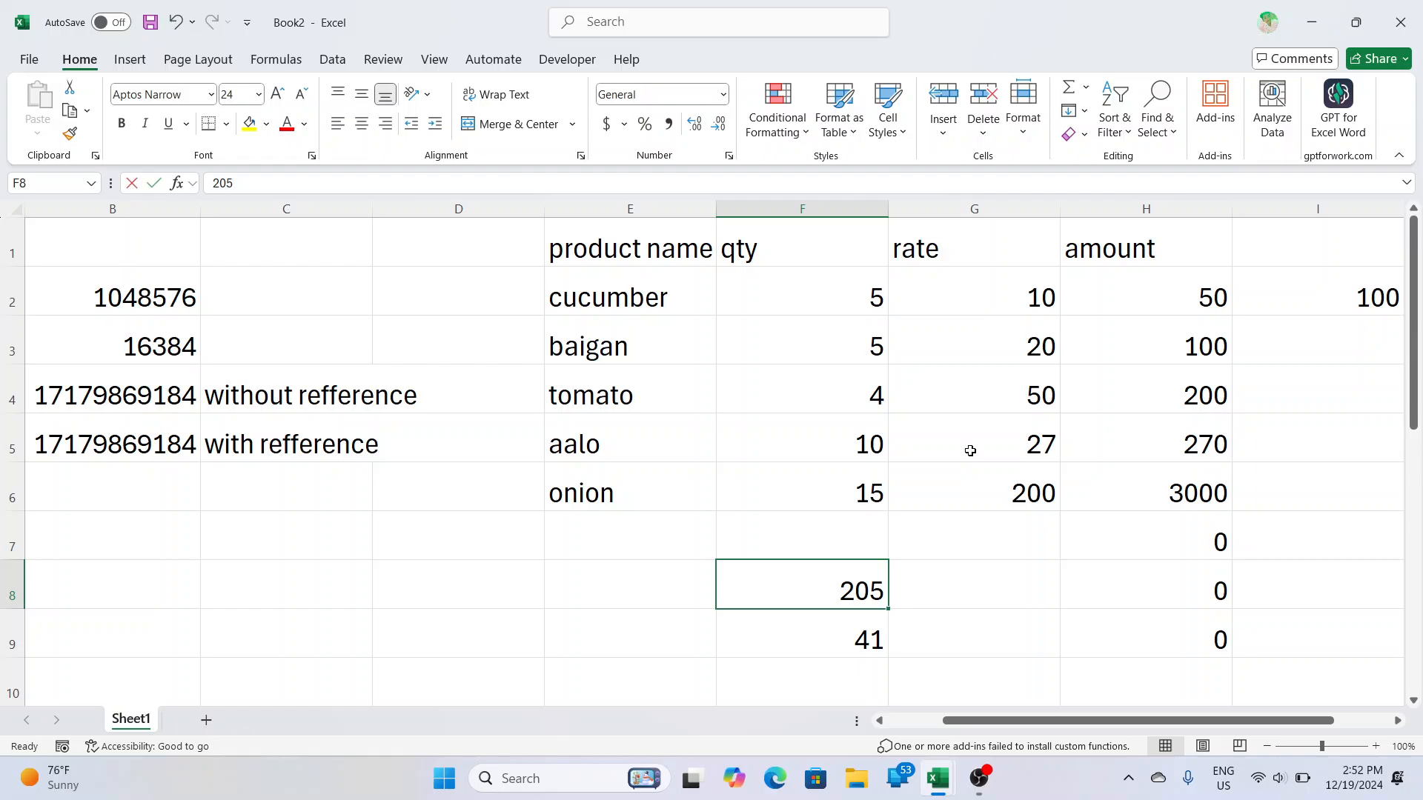
{"action": "type", "text": "=145"}
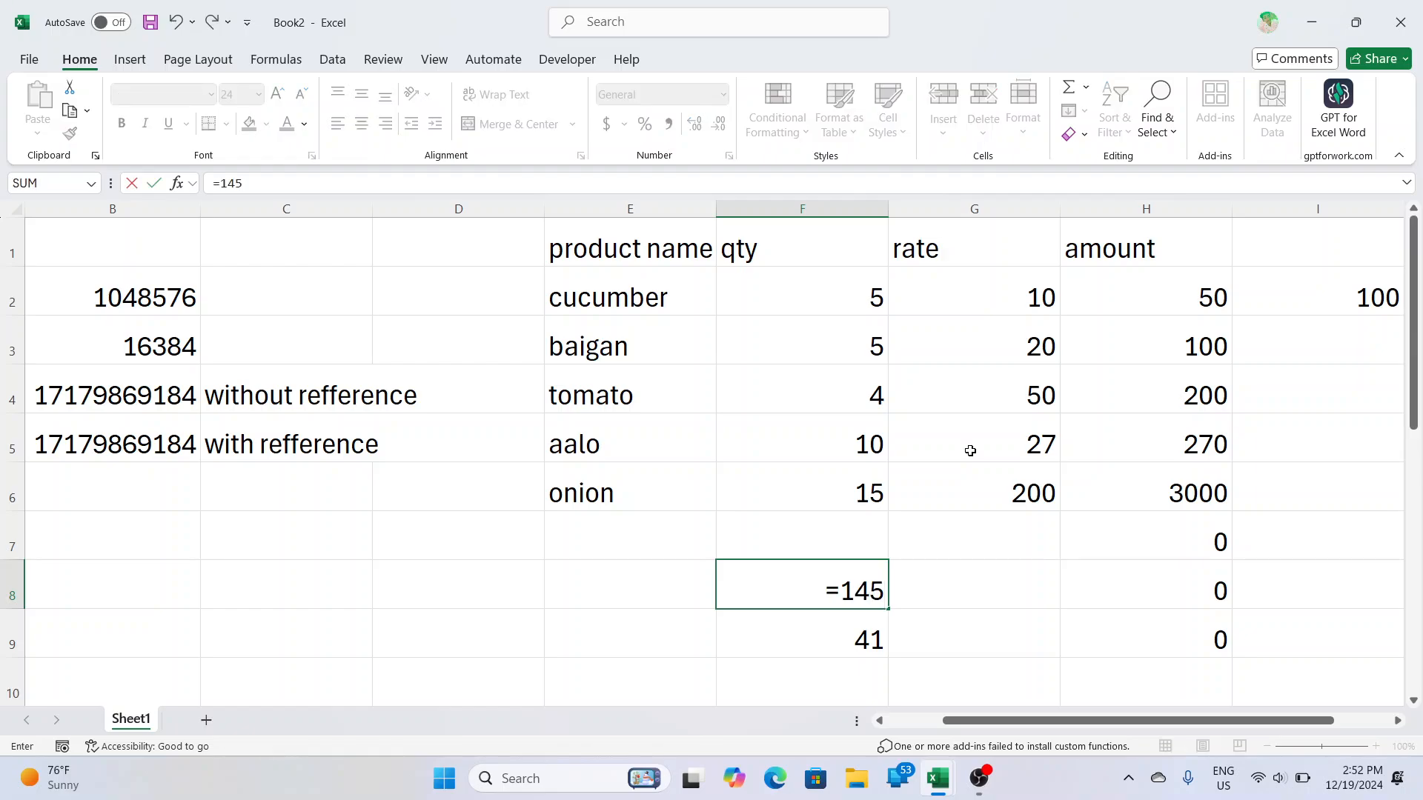
{"action": "type", "text": "/5"}
{"action": "key", "text": "Return"}
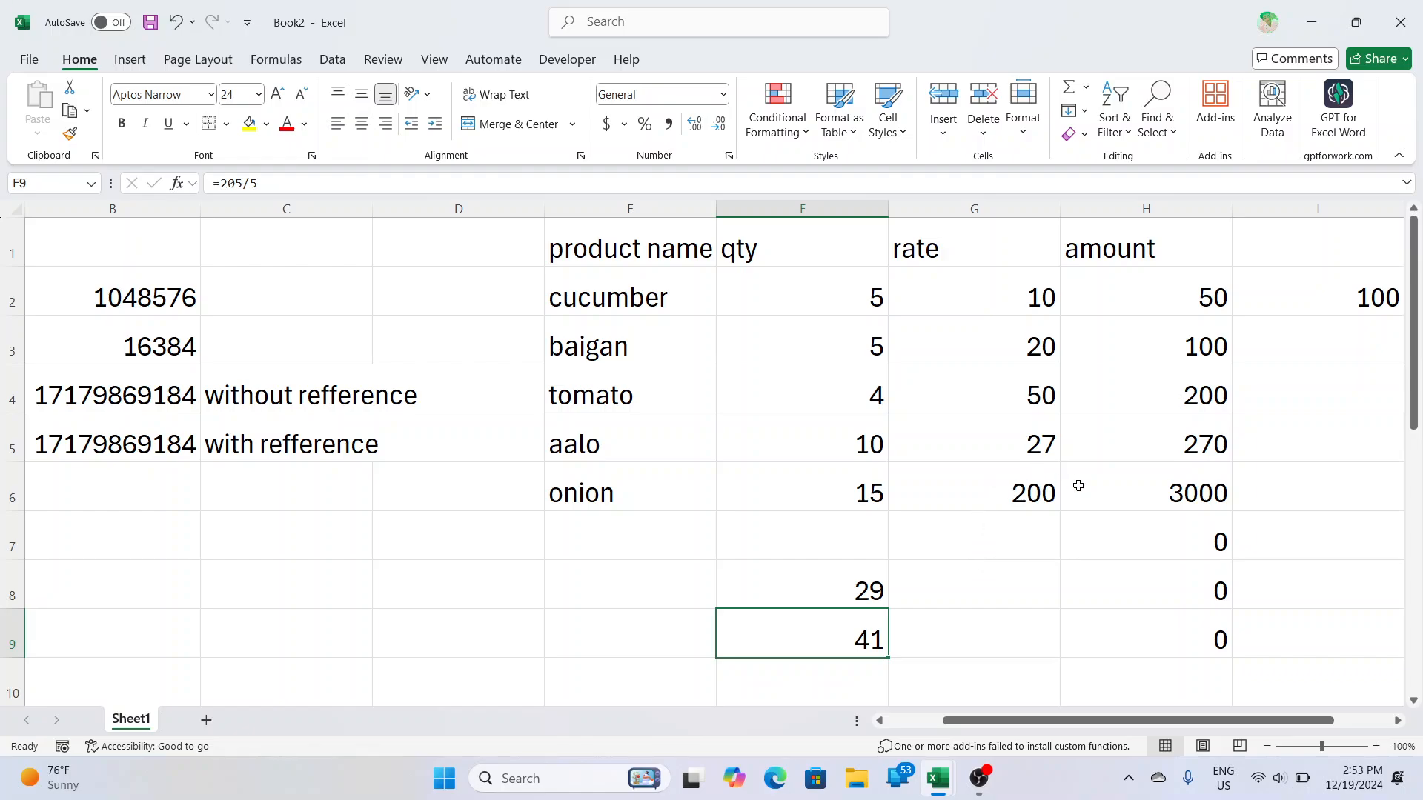
- Set the aalo rate in G5 to 29 and the onion rate in G6 to 41
{"action": "left_click", "coordinate": [1025, 446]}
{"action": "type", "text": "29"}
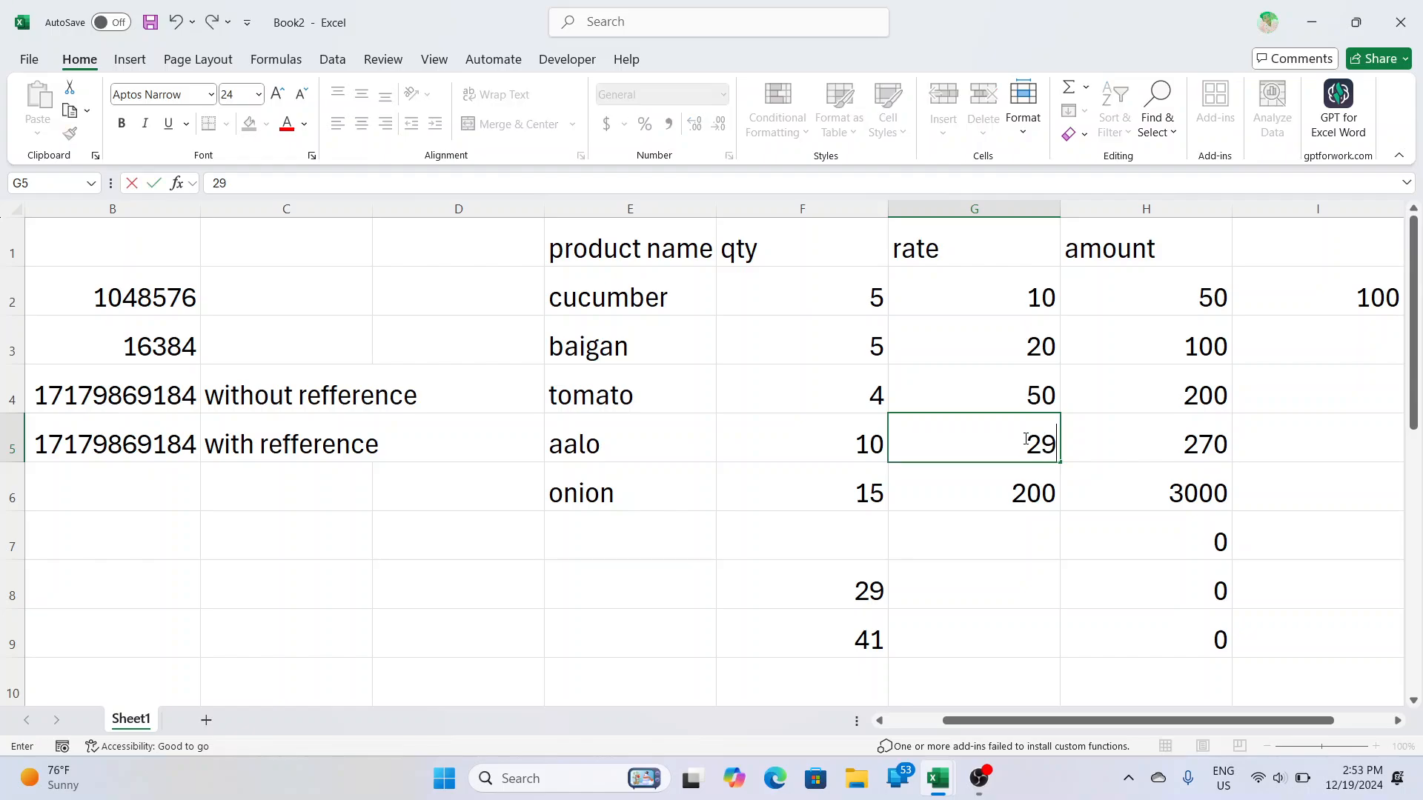
{"action": "key", "text": "Return"}
{"action": "type", "text": "41"}
{"action": "key", "text": "Return"}
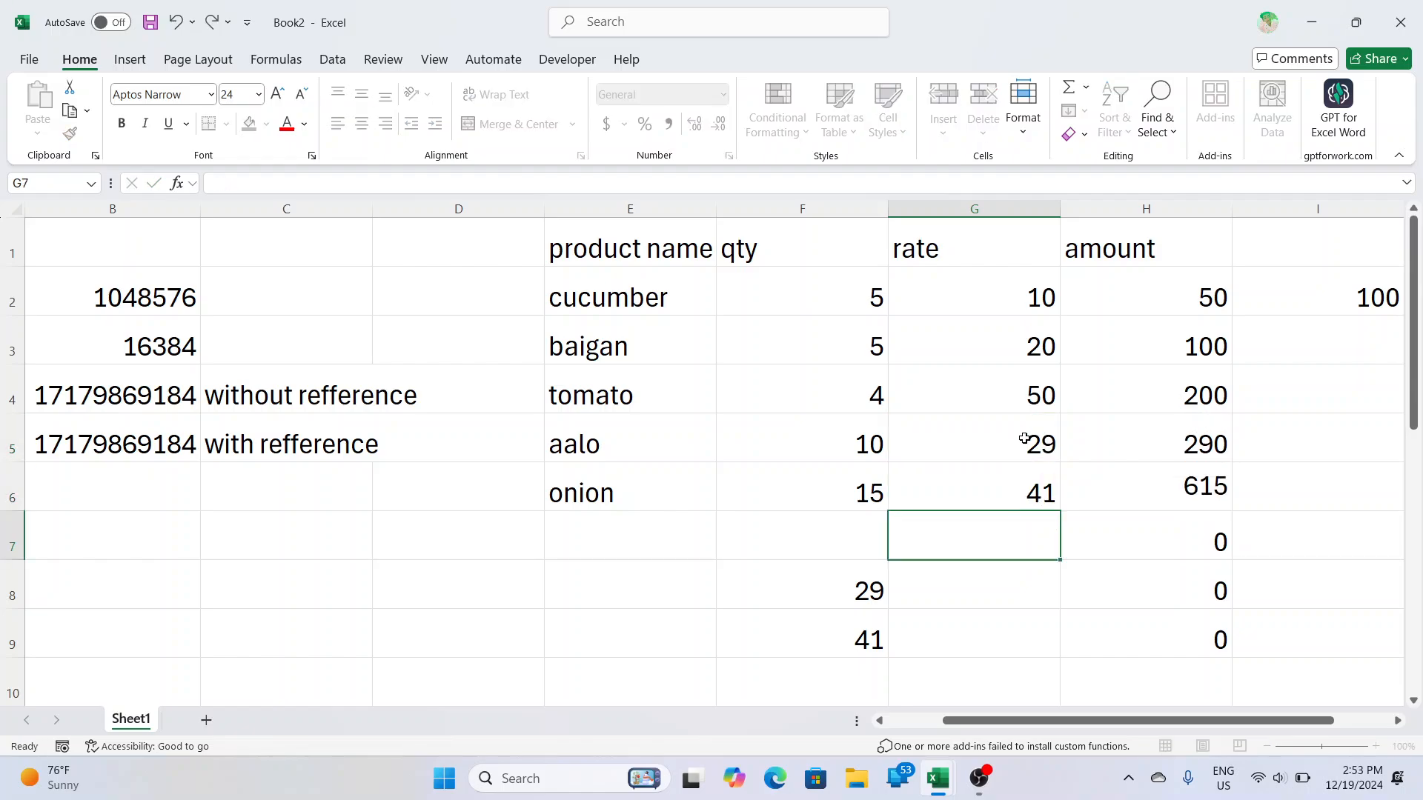
- Clear the two scratch calculations in F8:F9
{"action": "left_click_drag", "start_coordinate": [847, 604], "coordinate": [850, 632]}
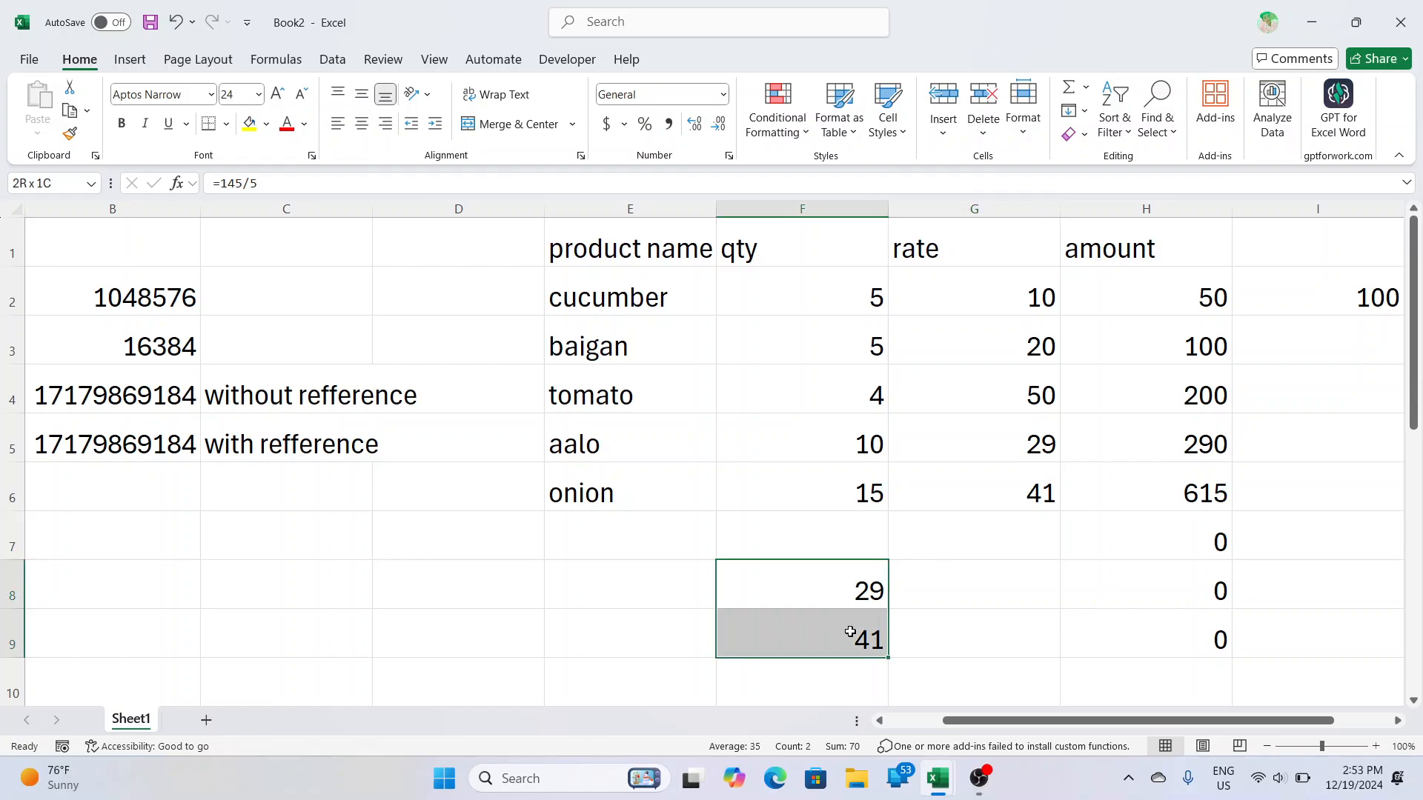
{"action": "key", "text": "Delete"}
- Examine the amount formulas in H5:H7 against the quantity and rate cells they refer to
{"action": "left_click", "coordinate": [1209, 434]}
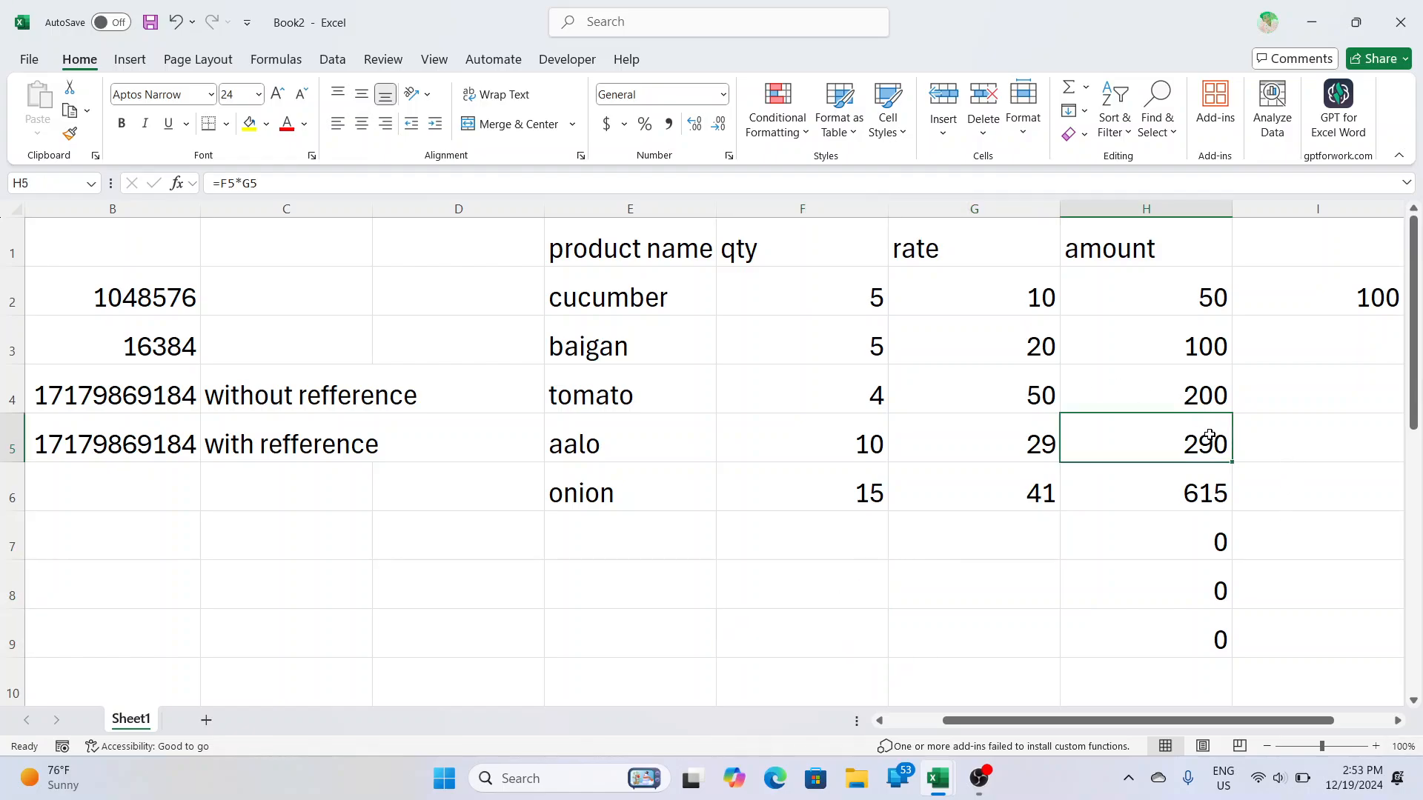
{"action": "left_click", "coordinate": [927, 468]}
{"action": "left_click", "coordinate": [1067, 478]}
{"action": "left_click", "coordinate": [1263, 486]}
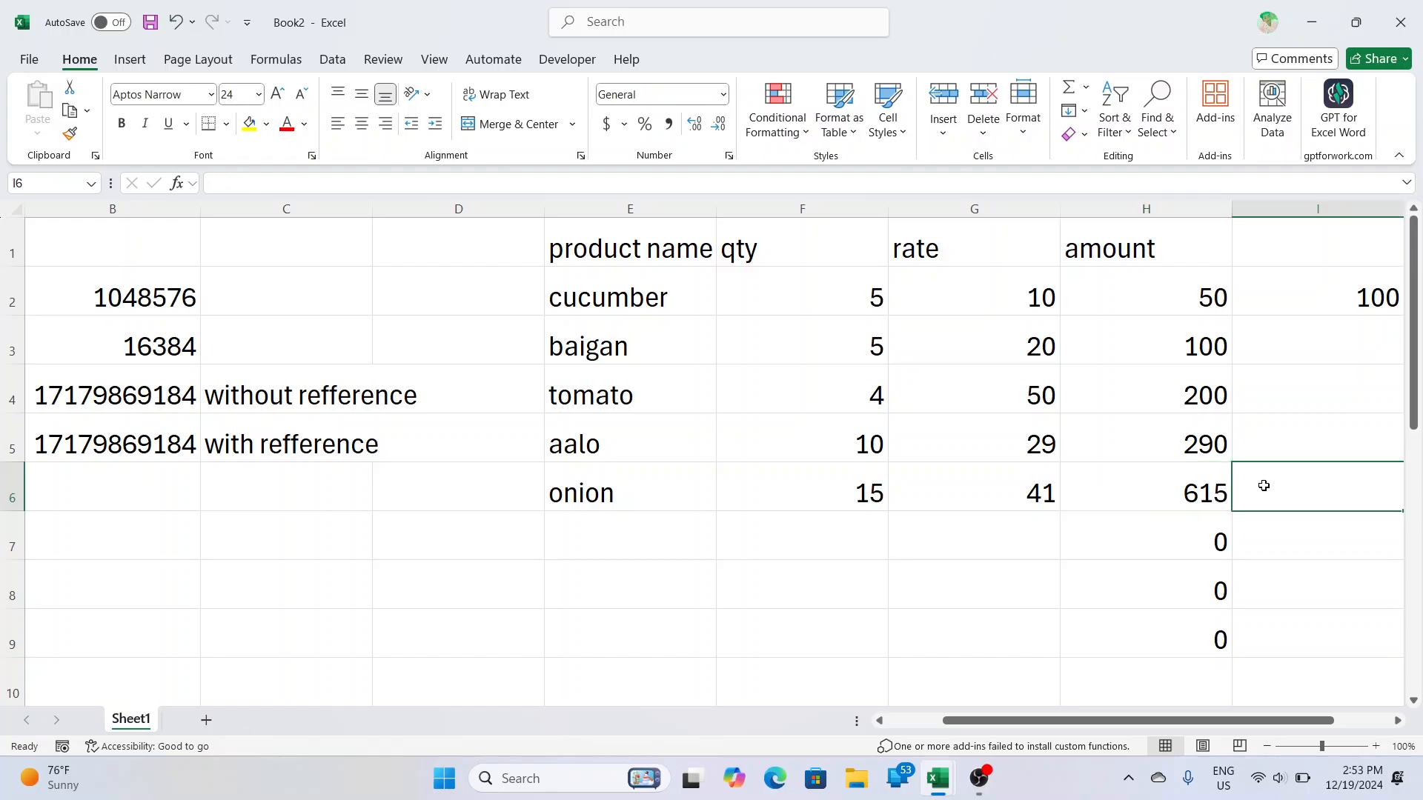
{"action": "left_click", "coordinate": [1201, 536]}
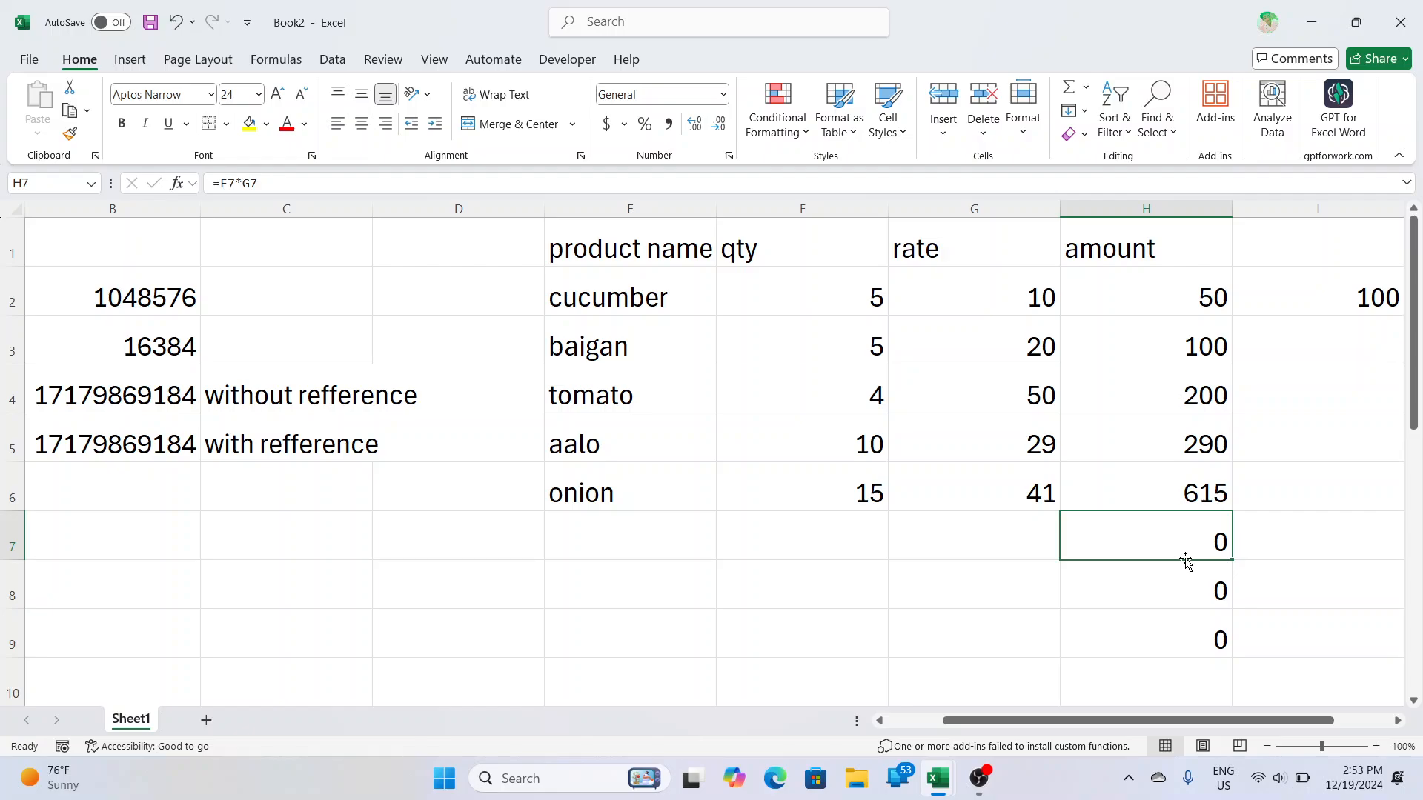
{"action": "left_click", "coordinate": [1177, 482]}
{"action": "left_click", "coordinate": [1283, 490]}
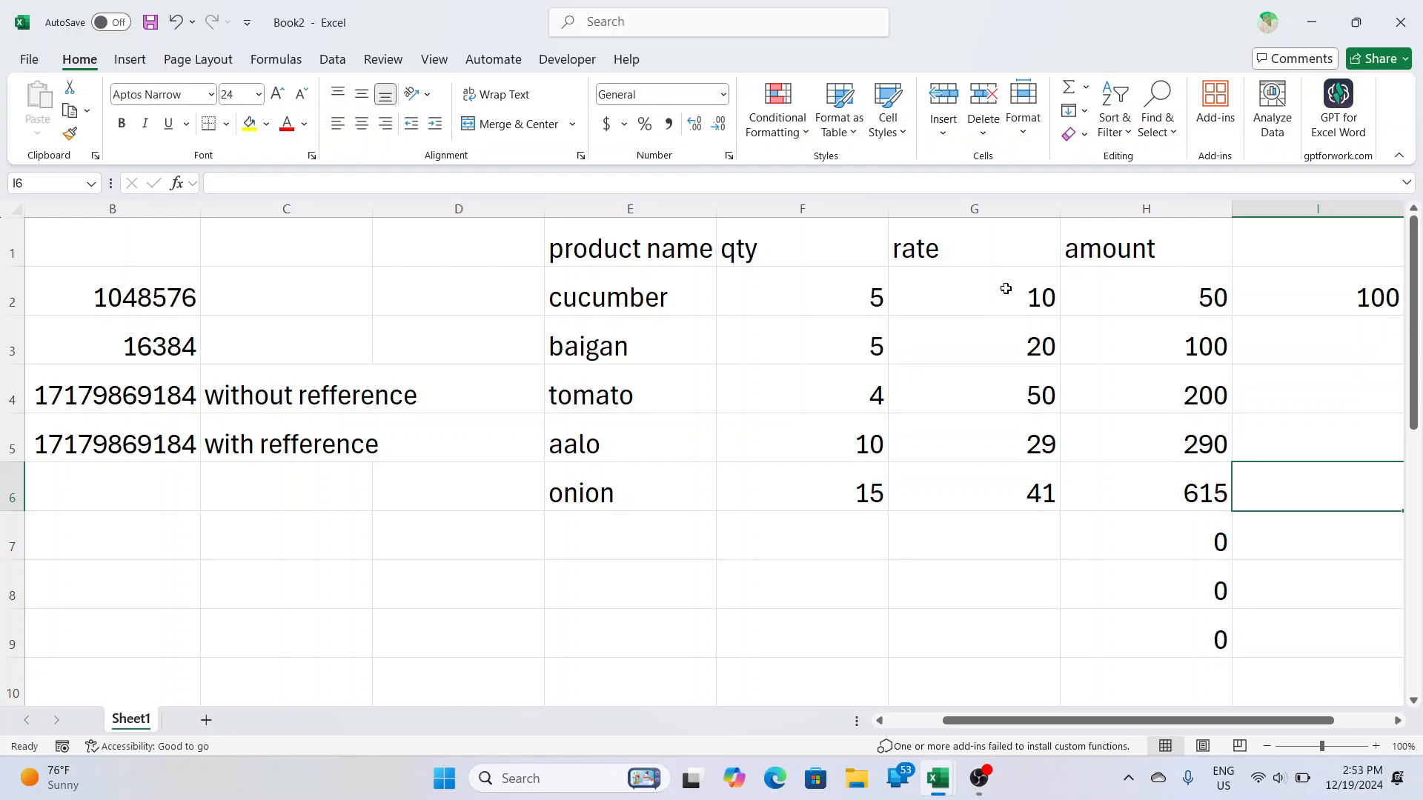
{"action": "left_click", "coordinate": [864, 457]}
{"action": "left_click", "coordinate": [986, 457]}
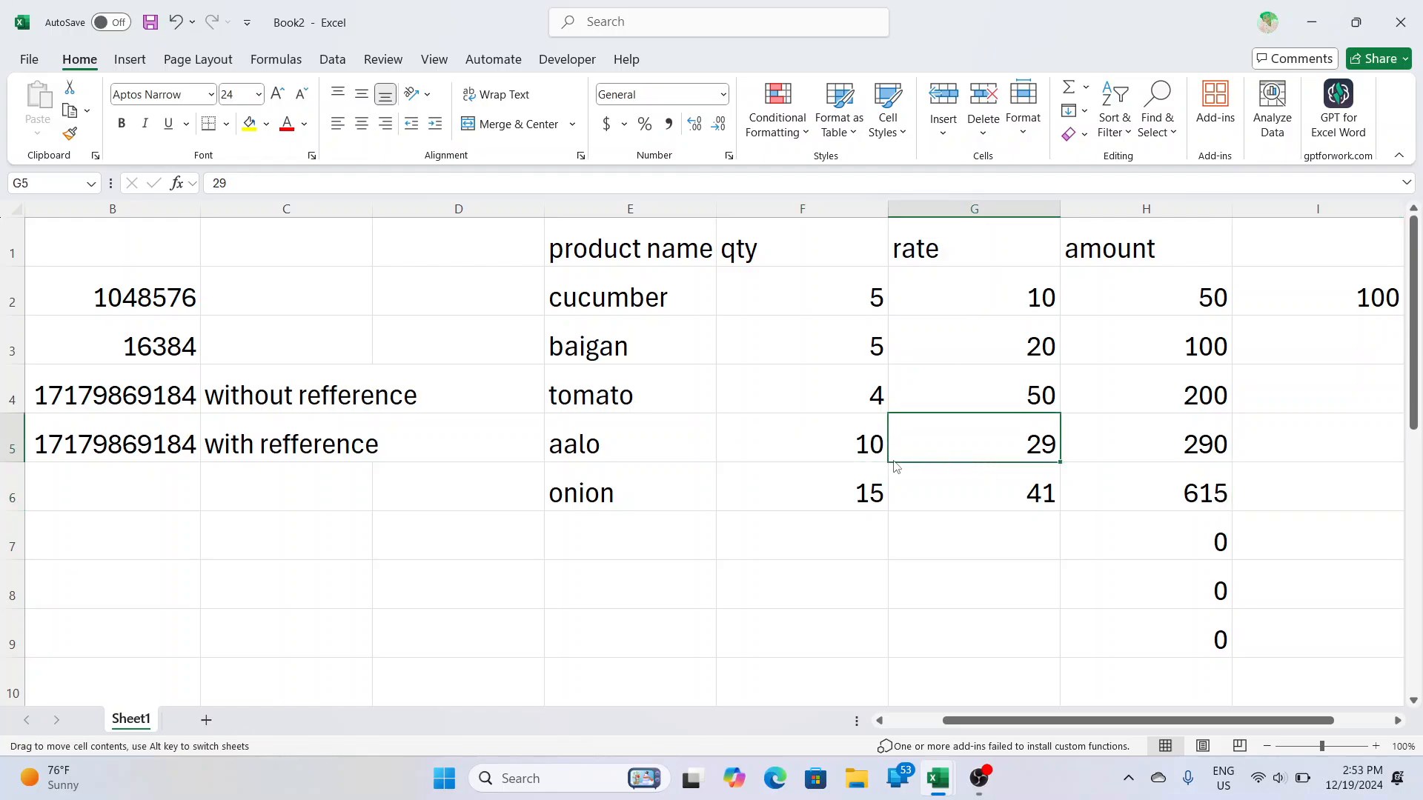
{"action": "left_click", "coordinate": [811, 456]}
{"action": "left_click", "coordinate": [978, 452]}
{"action": "left_click", "coordinate": [1132, 438]}
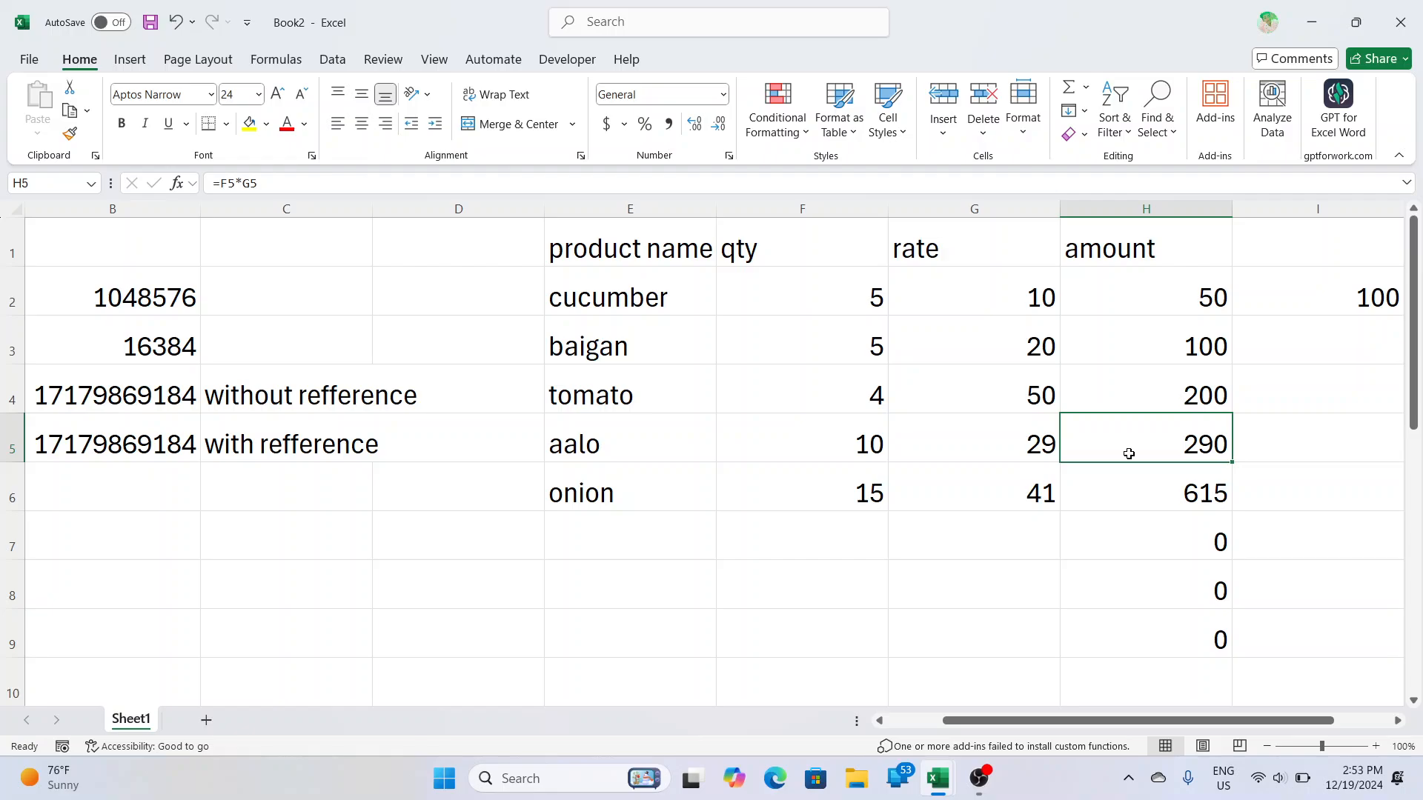
- Fill the formula without cell references in I2 down to I9
{"action": "left_click", "coordinate": [1272, 320]}
{"action": "left_click", "coordinate": [1343, 297]}
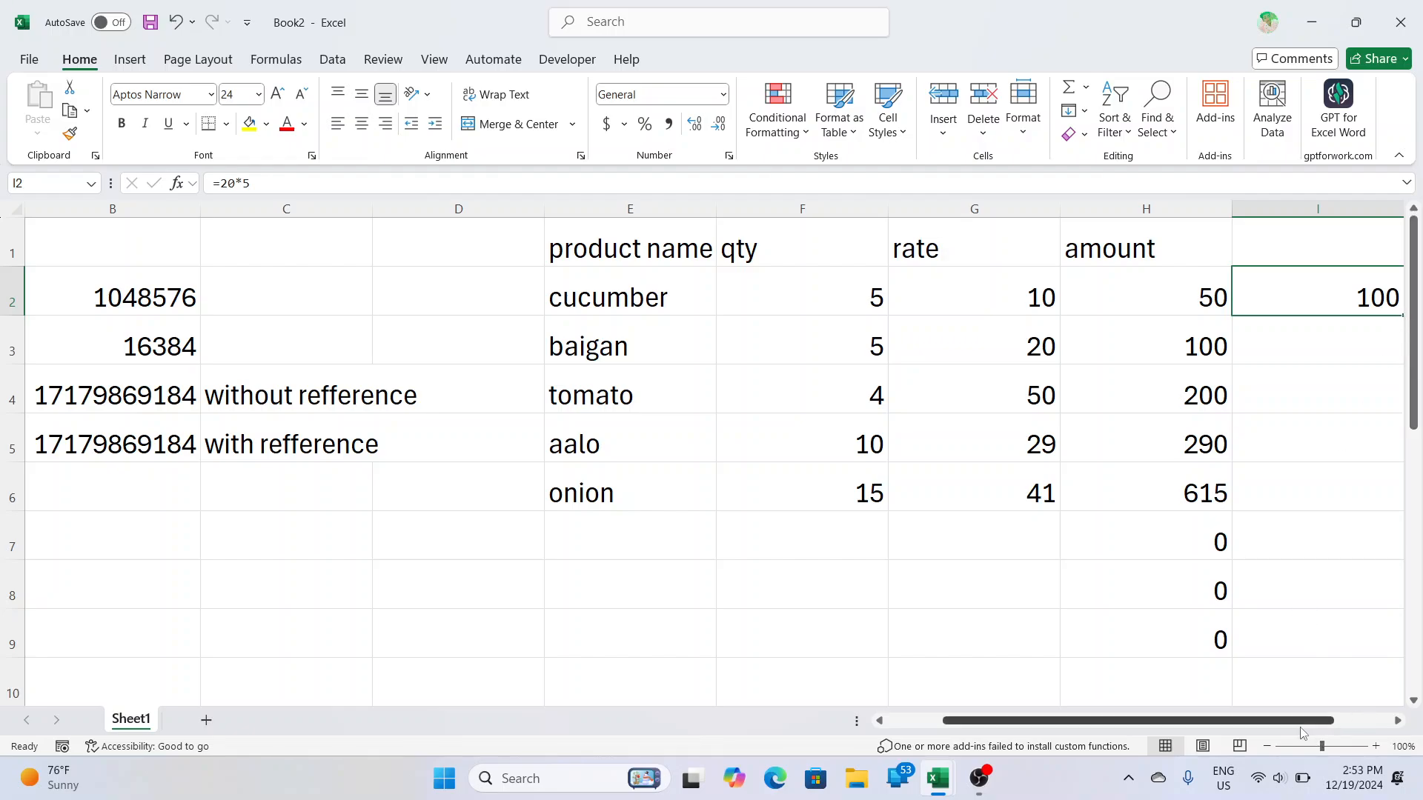
{"action": "scroll", "coordinate": [1334, 443], "scroll_direction": "right", "scroll_amount": 2}
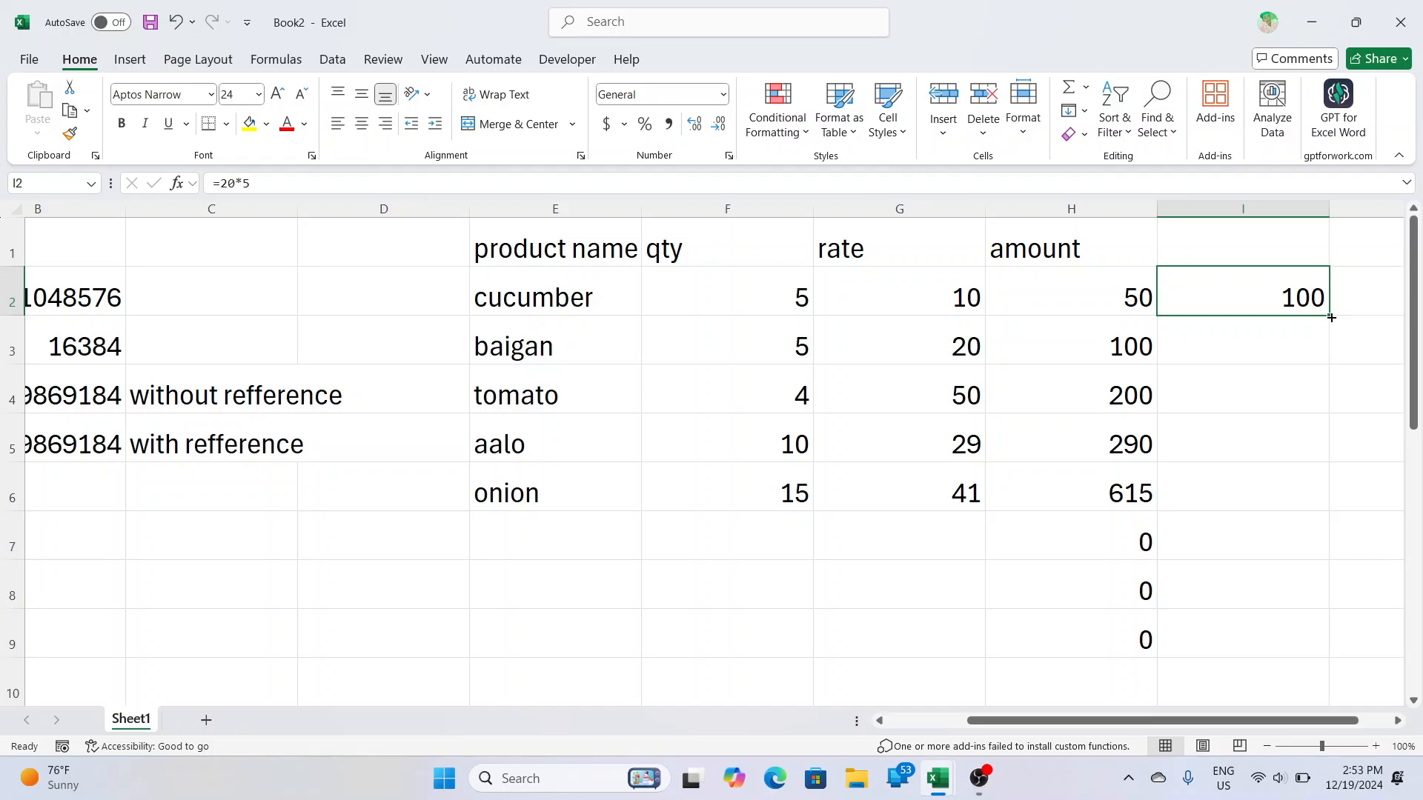
{"action": "left_click_drag", "start_coordinate": [1332, 318], "coordinate": [1316, 641]}
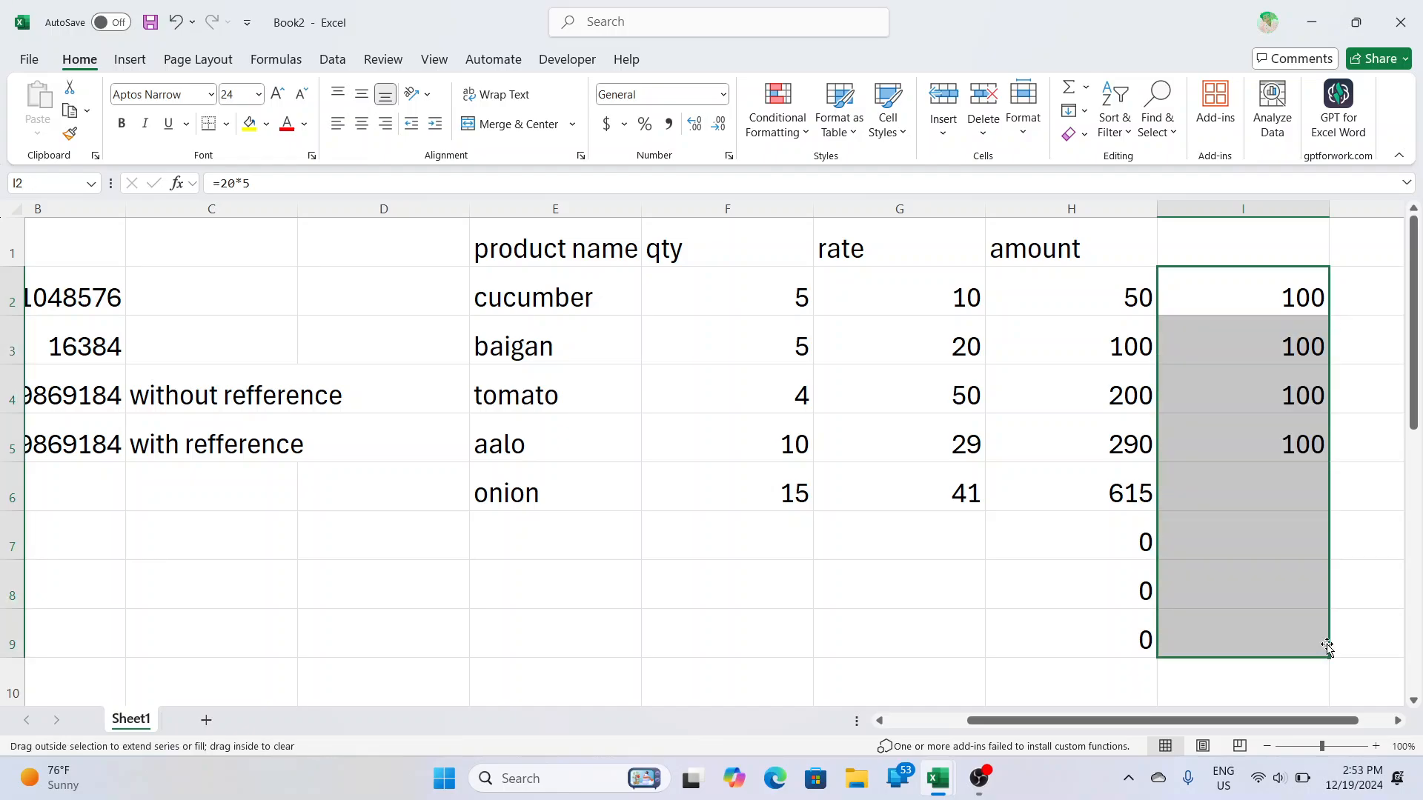
- Check the fixed-number formulas in I2 and I3 and clear the contents of I2:I9
{"action": "left_click", "coordinate": [1262, 297]}
{"action": "left_click", "coordinate": [1282, 345]}
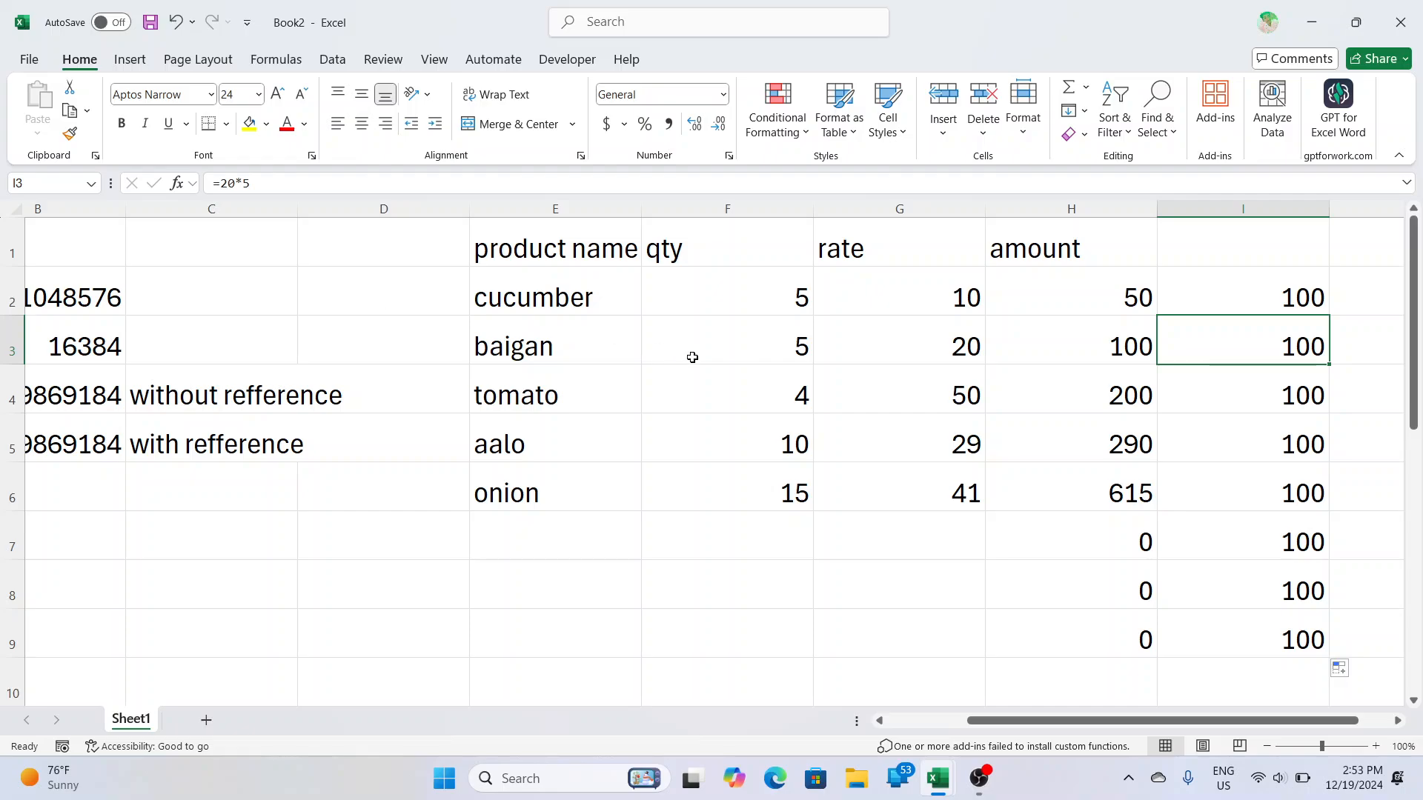
{"action": "left_click_drag", "start_coordinate": [1197, 274], "coordinate": [1237, 643]}
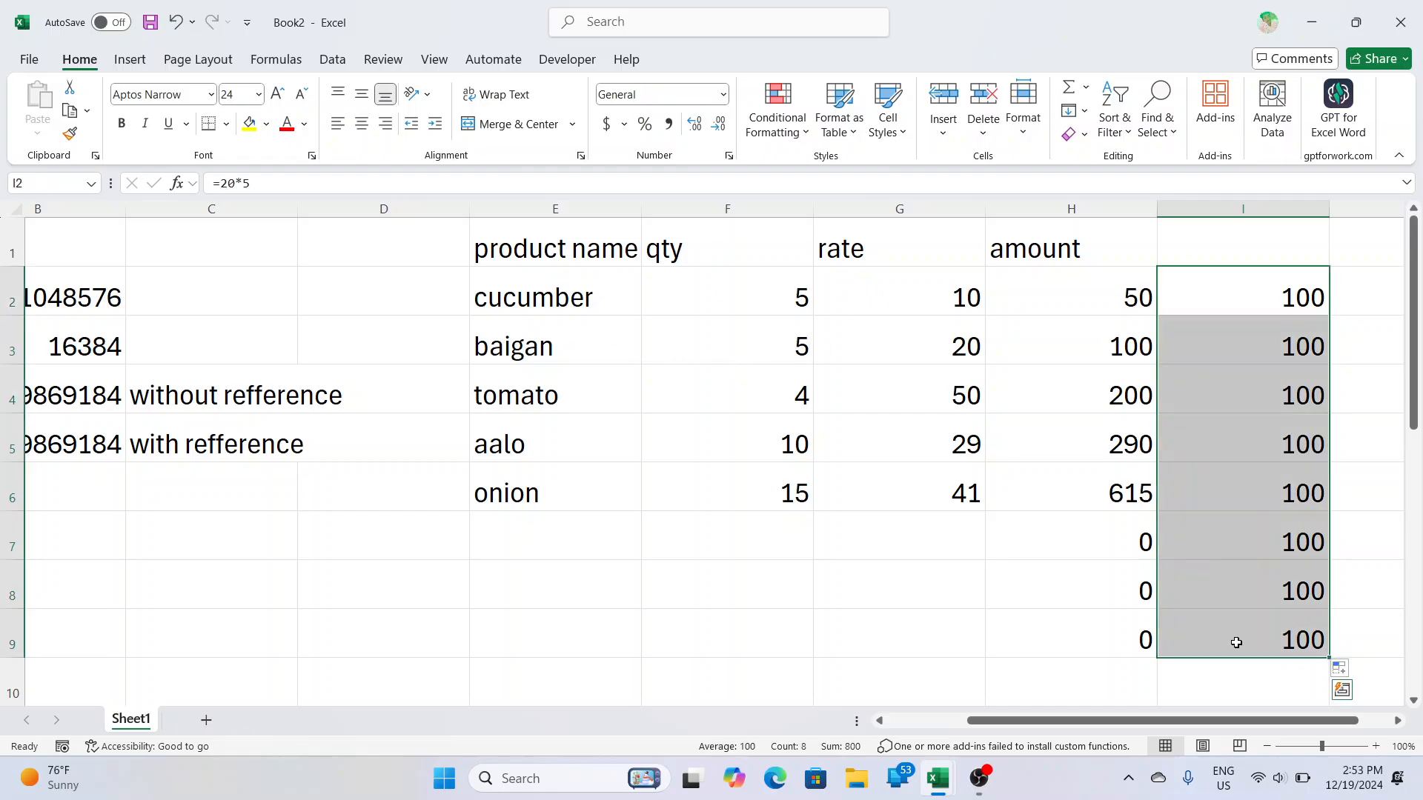
{"action": "key", "text": "Delete"}
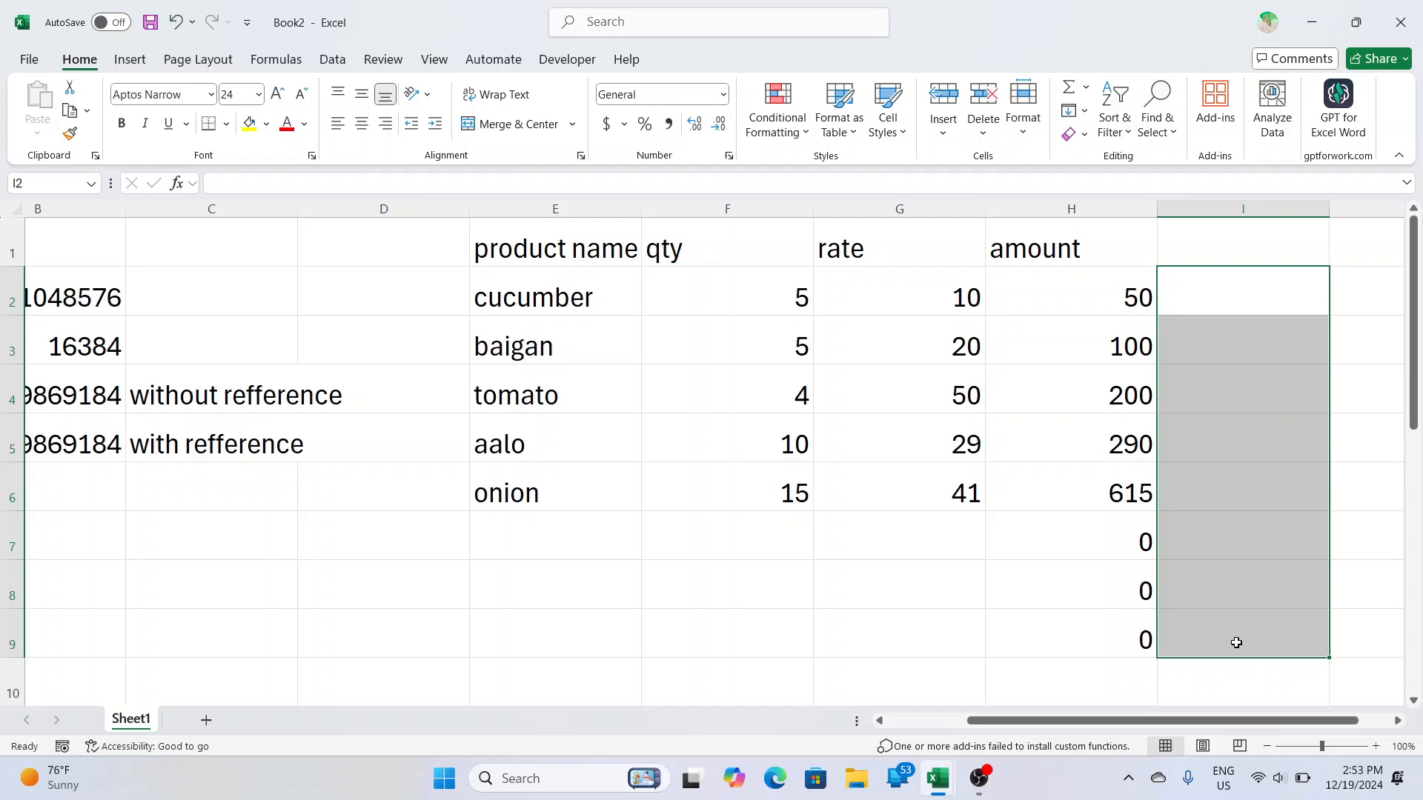
{"action": "left_click", "coordinate": [1204, 616]}
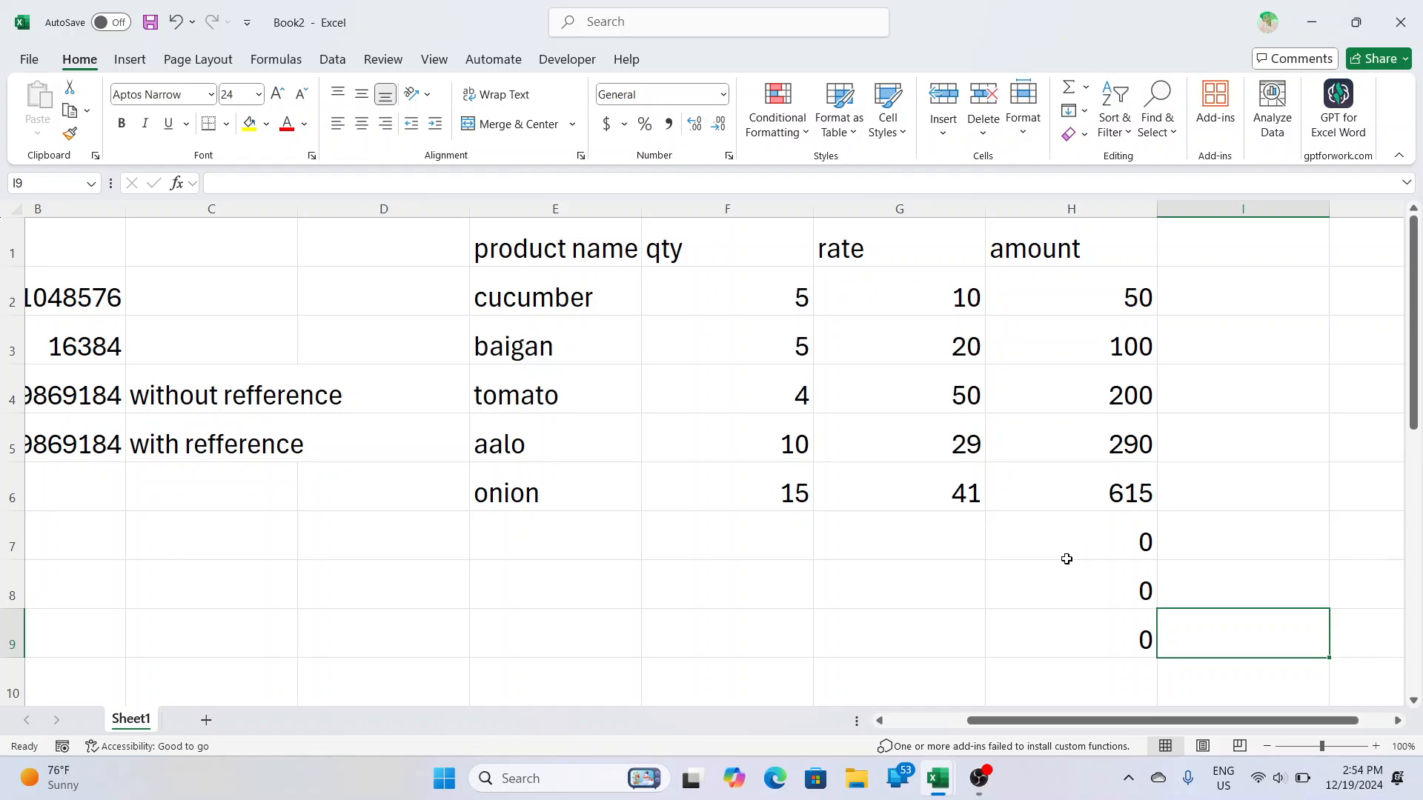
{"action": "left_click_drag", "start_coordinate": [968, 725], "coordinate": [853, 730]}
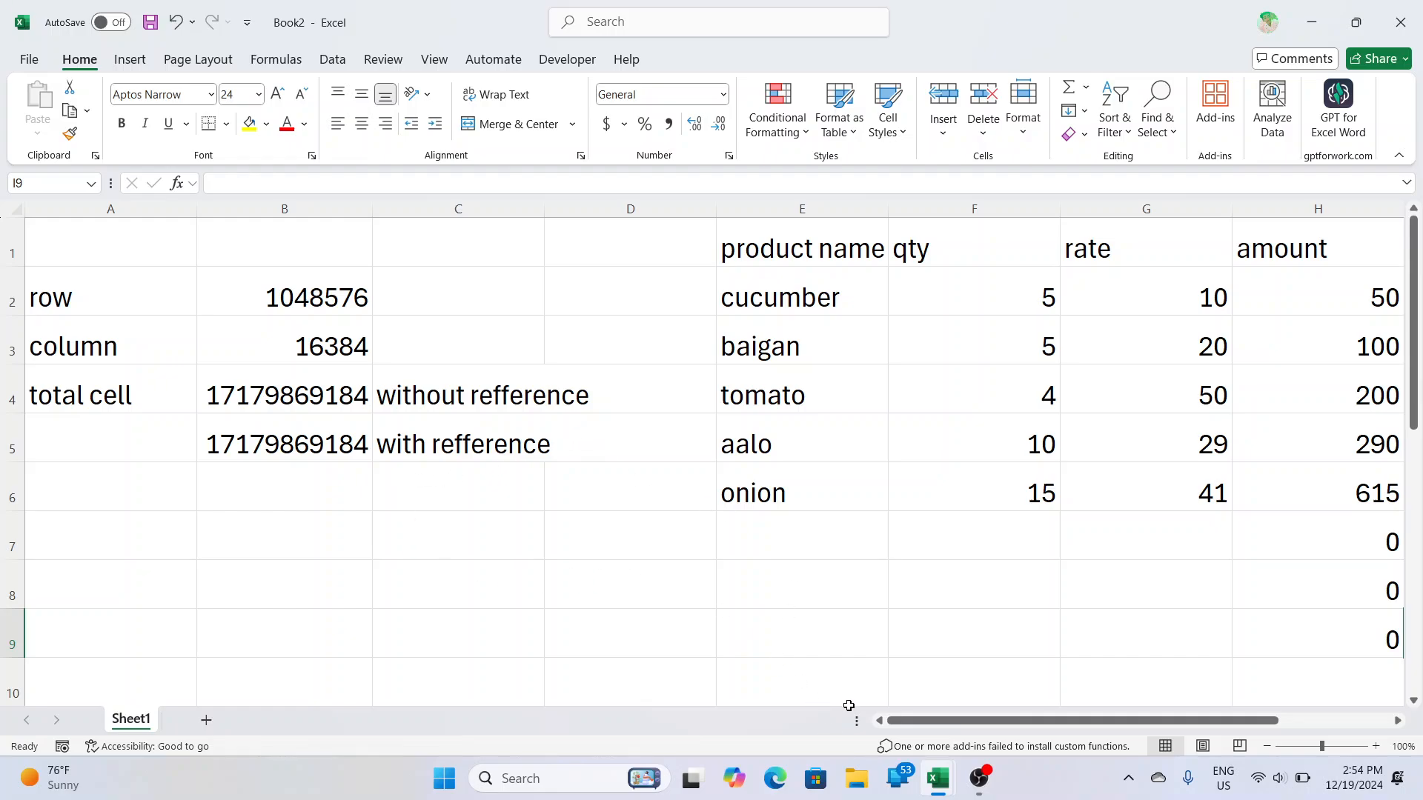
{"action": "scroll", "coordinate": [719, 541], "scroll_direction": "down", "scroll_amount": 1}
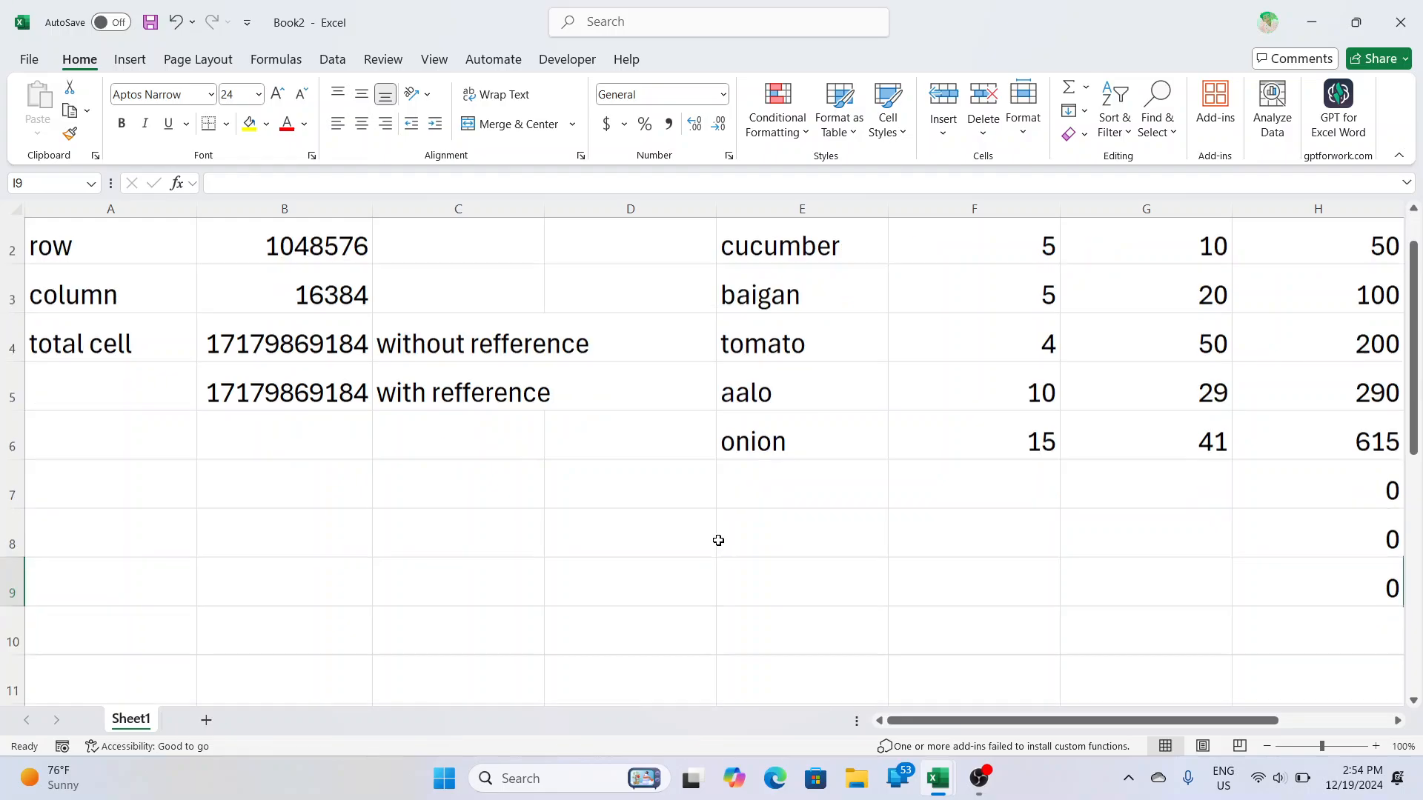
{"action": "scroll", "coordinate": [718, 539], "scroll_direction": "up", "scroll_amount": 1}
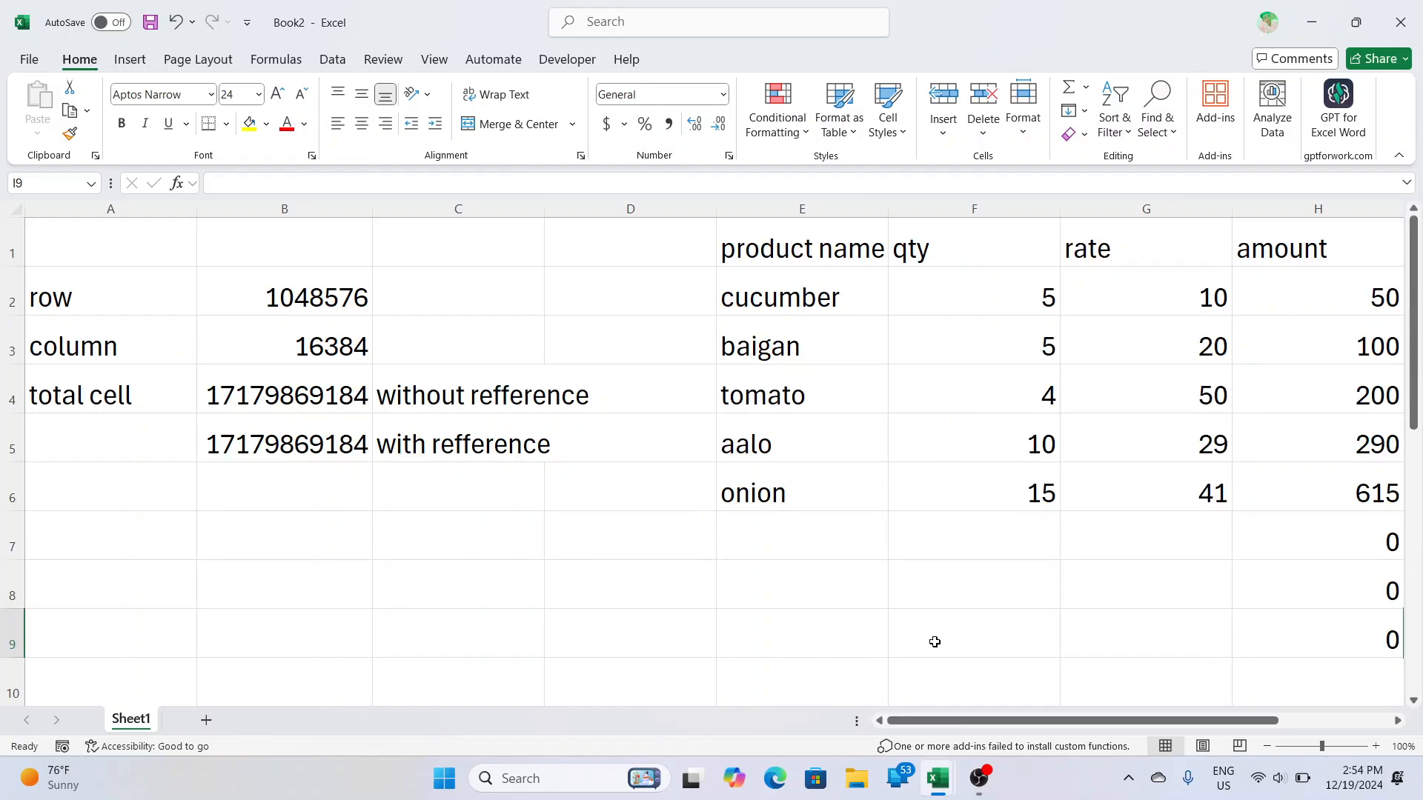
{"action": "left_click", "coordinate": [979, 779]}
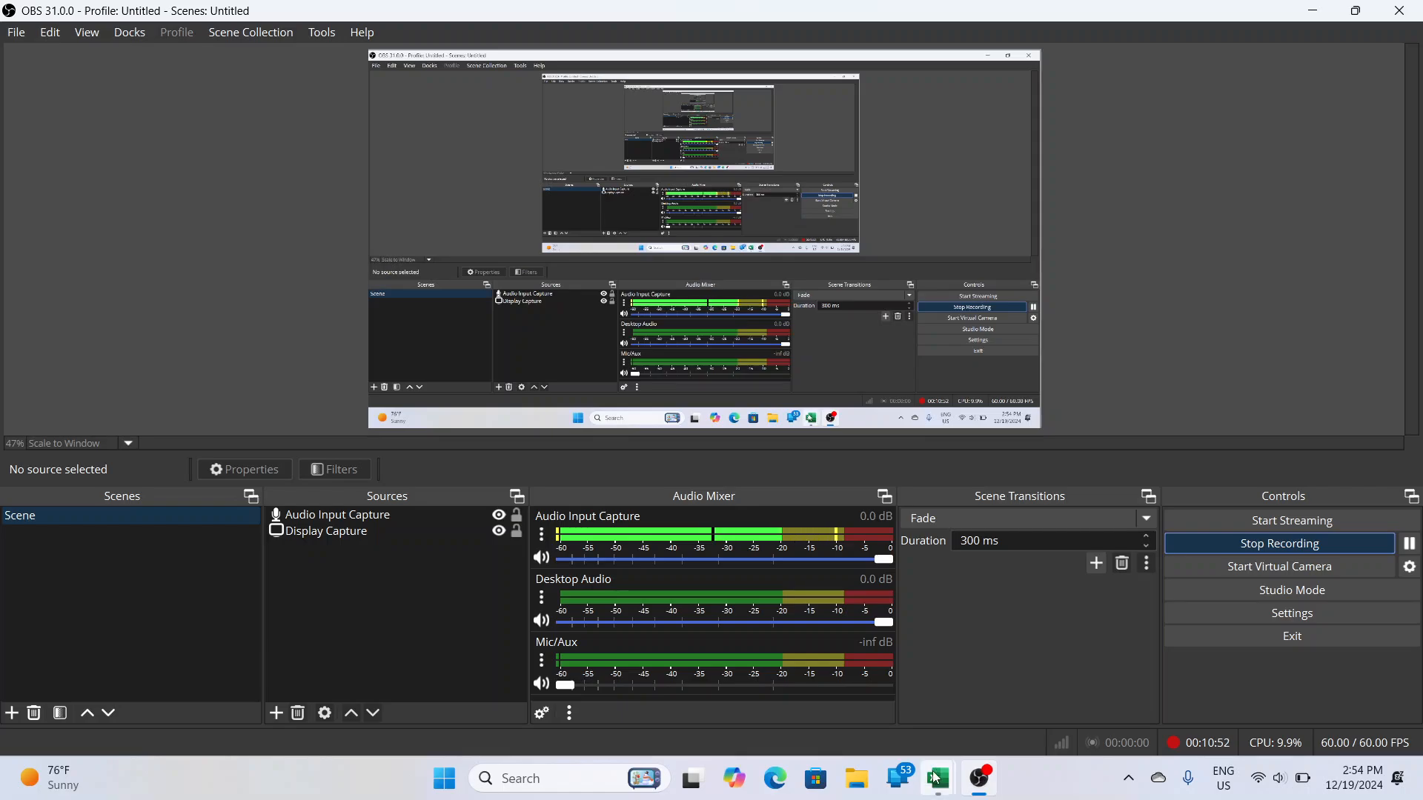
{"action": "mouse_move", "coordinate": [937, 778]}
{"action": "left_click", "coordinate": [973, 720]}
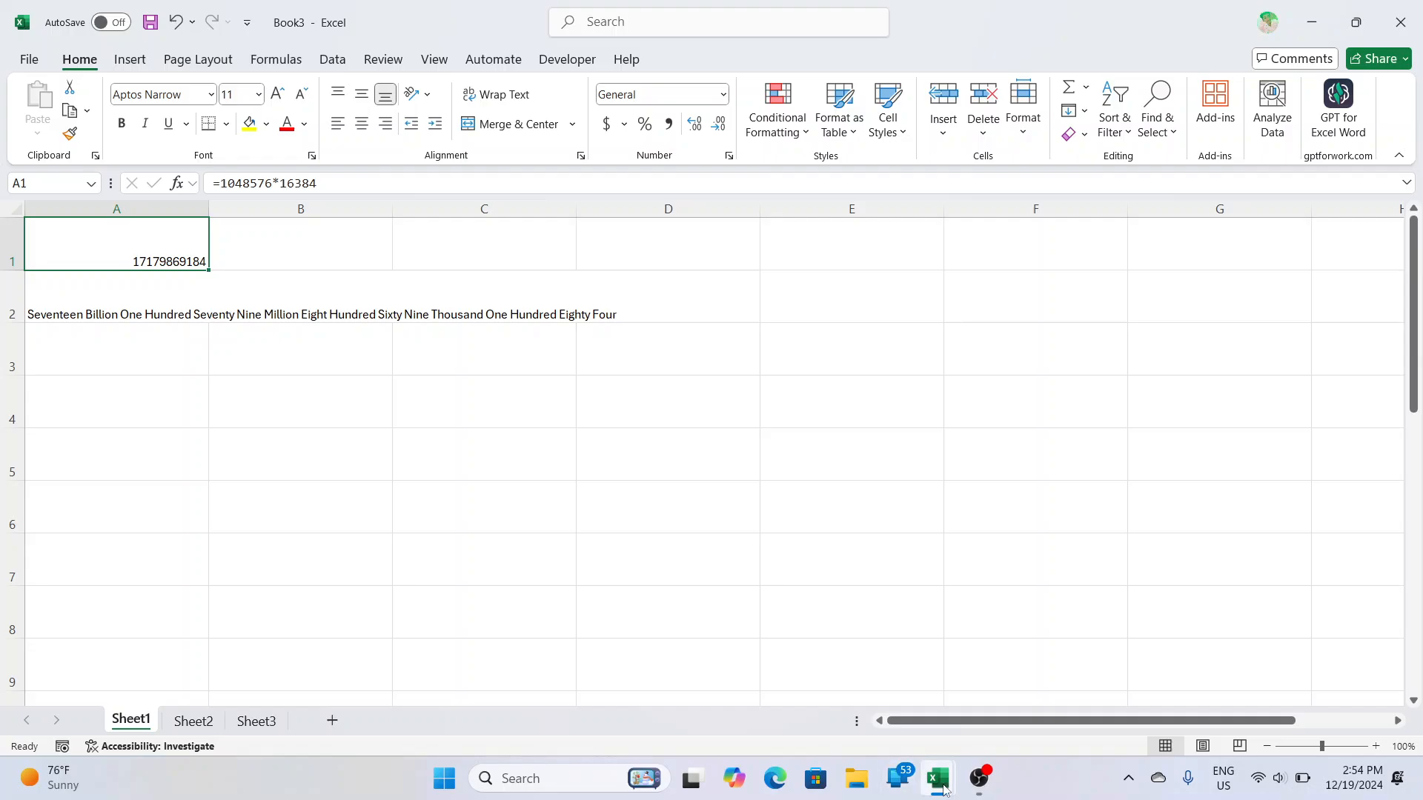
{"action": "mouse_move", "coordinate": [940, 782]}
{"action": "left_click", "coordinate": [1017, 690]}
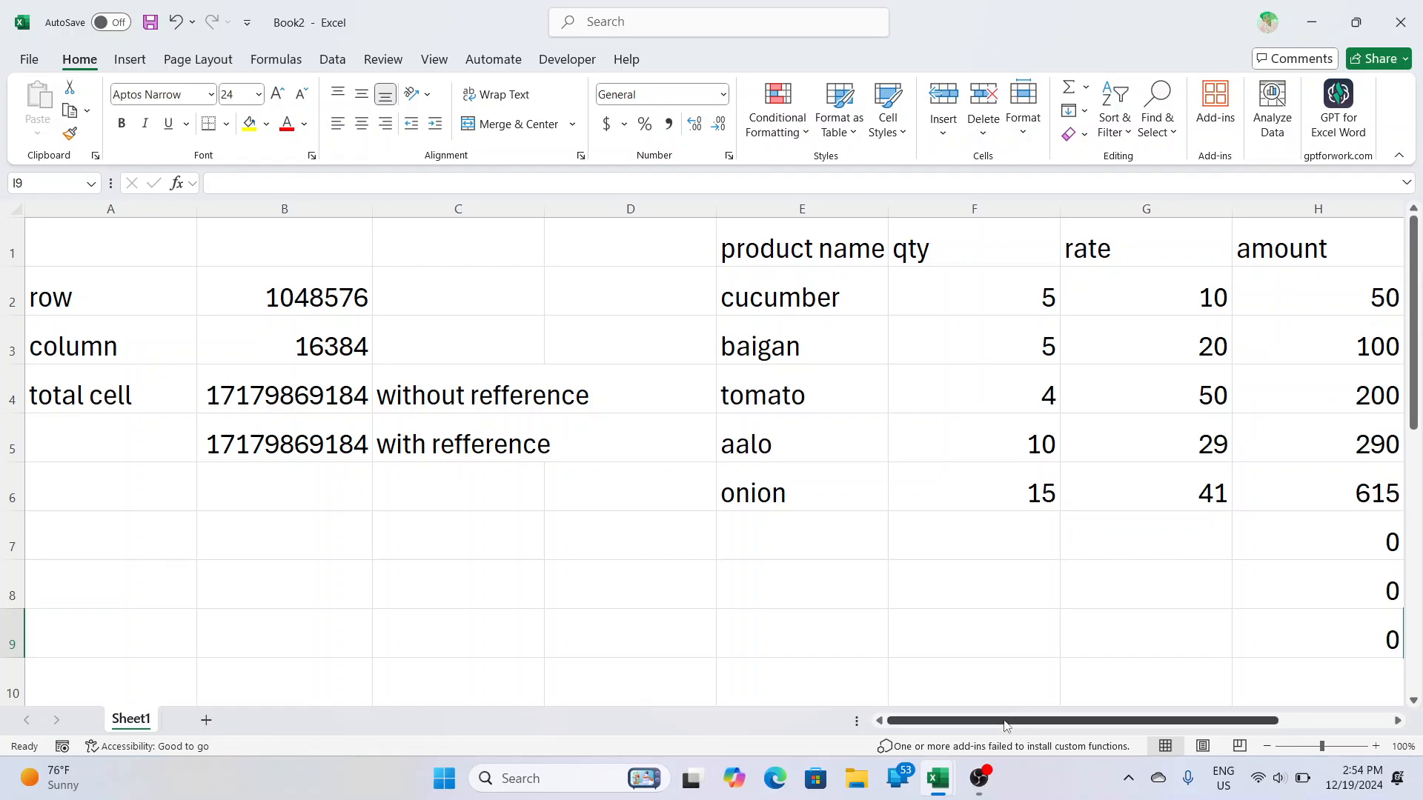
{"action": "scroll", "coordinate": [1008, 723], "scroll_direction": "right", "scroll_amount": 5}
{"action": "scroll", "coordinate": [993, 727], "scroll_direction": "left", "scroll_amount": 5}
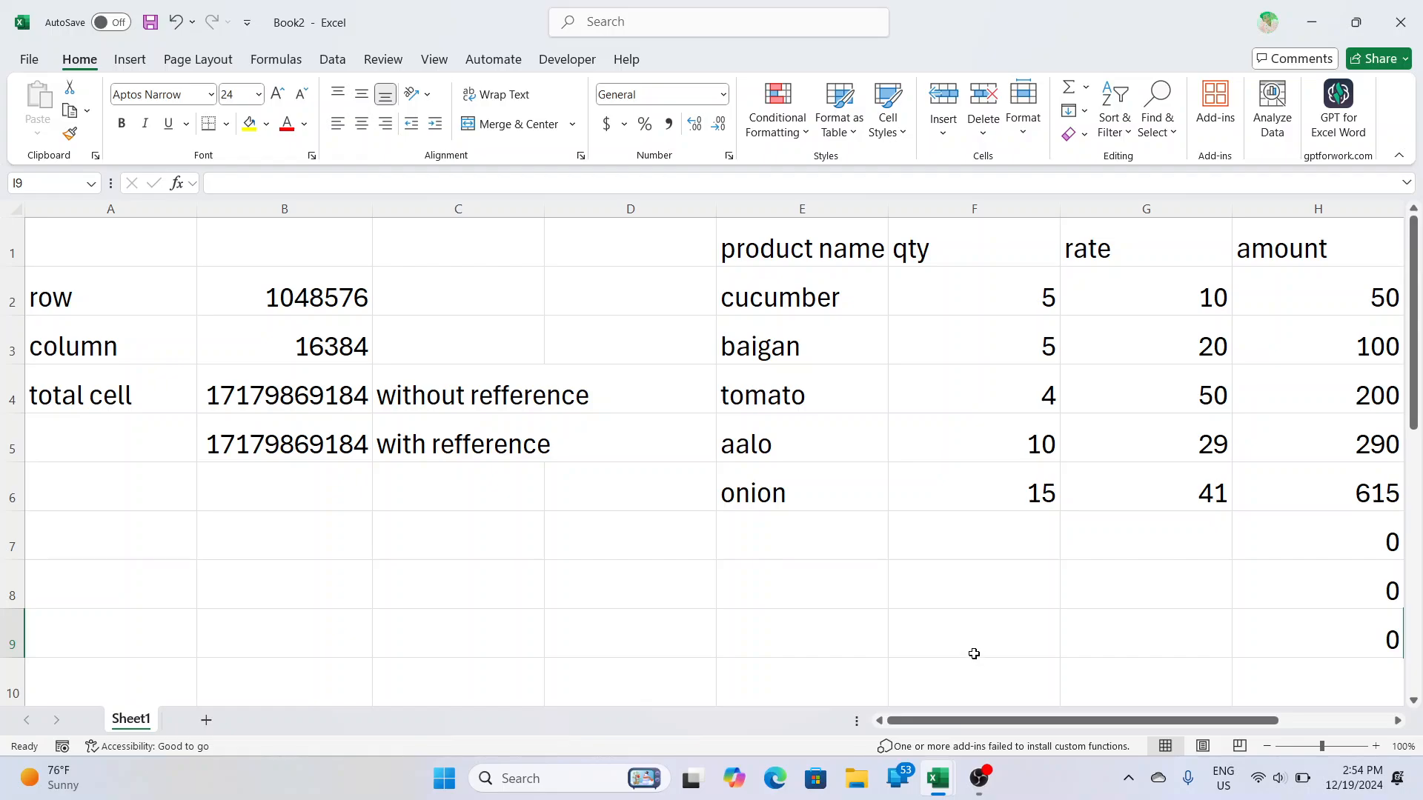
{"action": "scroll", "coordinate": [862, 601], "scroll_direction": "down", "scroll_amount": 1}
{"action": "scroll", "coordinate": [864, 601], "scroll_direction": "up", "scroll_amount": 1}
- Review the row, column and total cell calculations in B2:D6 and the product table with its amount formulas
{"action": "left_click", "coordinate": [282, 327]}
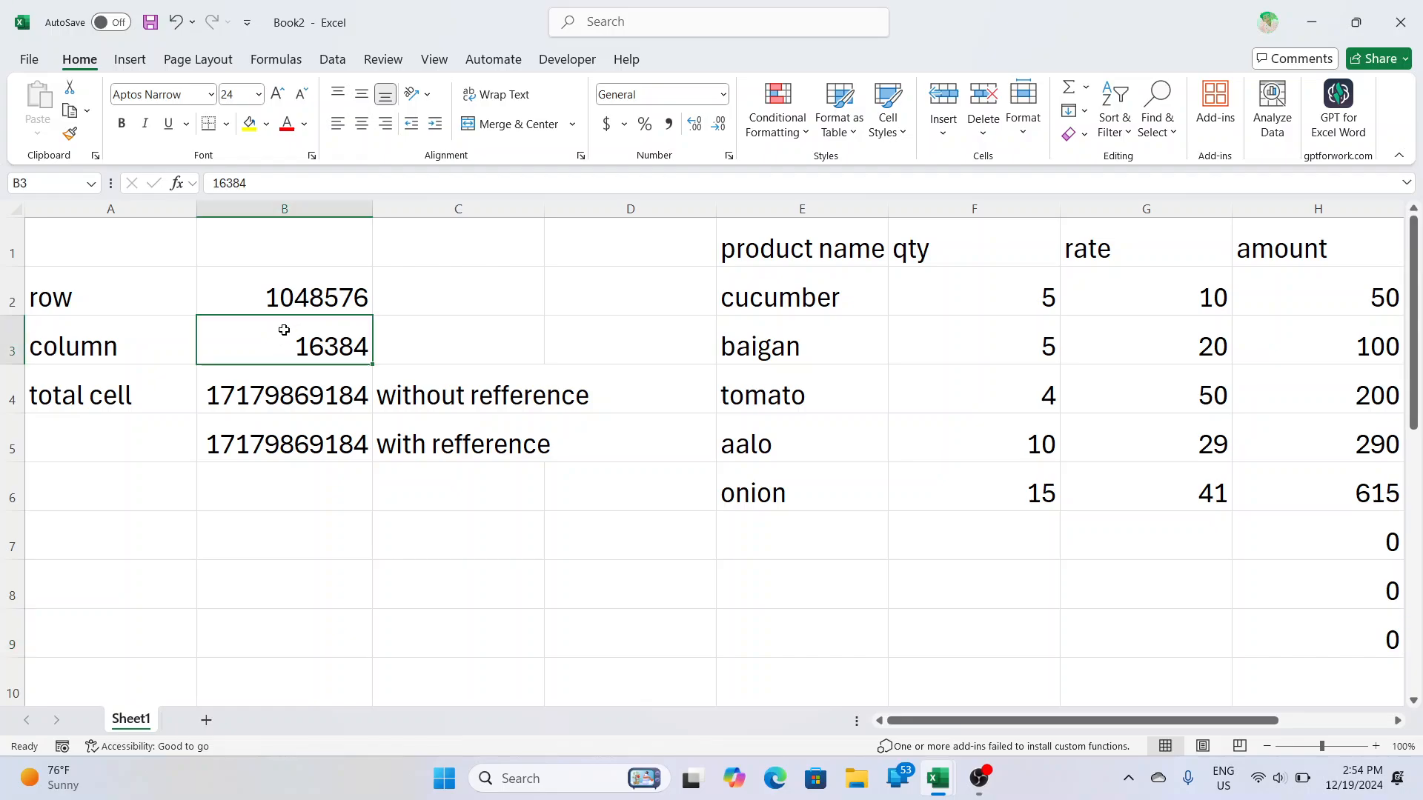
{"action": "left_click_drag", "start_coordinate": [222, 296], "coordinate": [712, 465]}
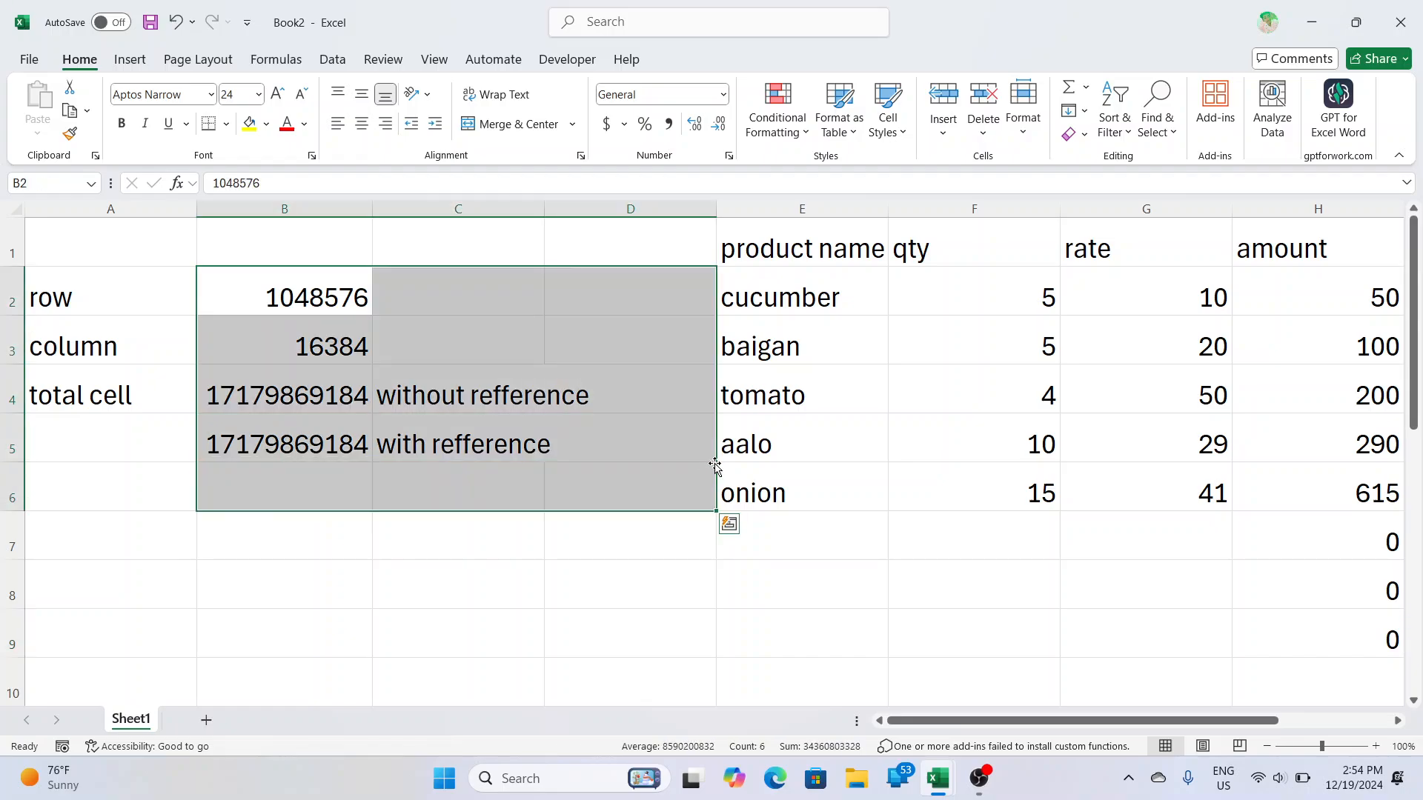
{"action": "left_click", "coordinate": [577, 429]}
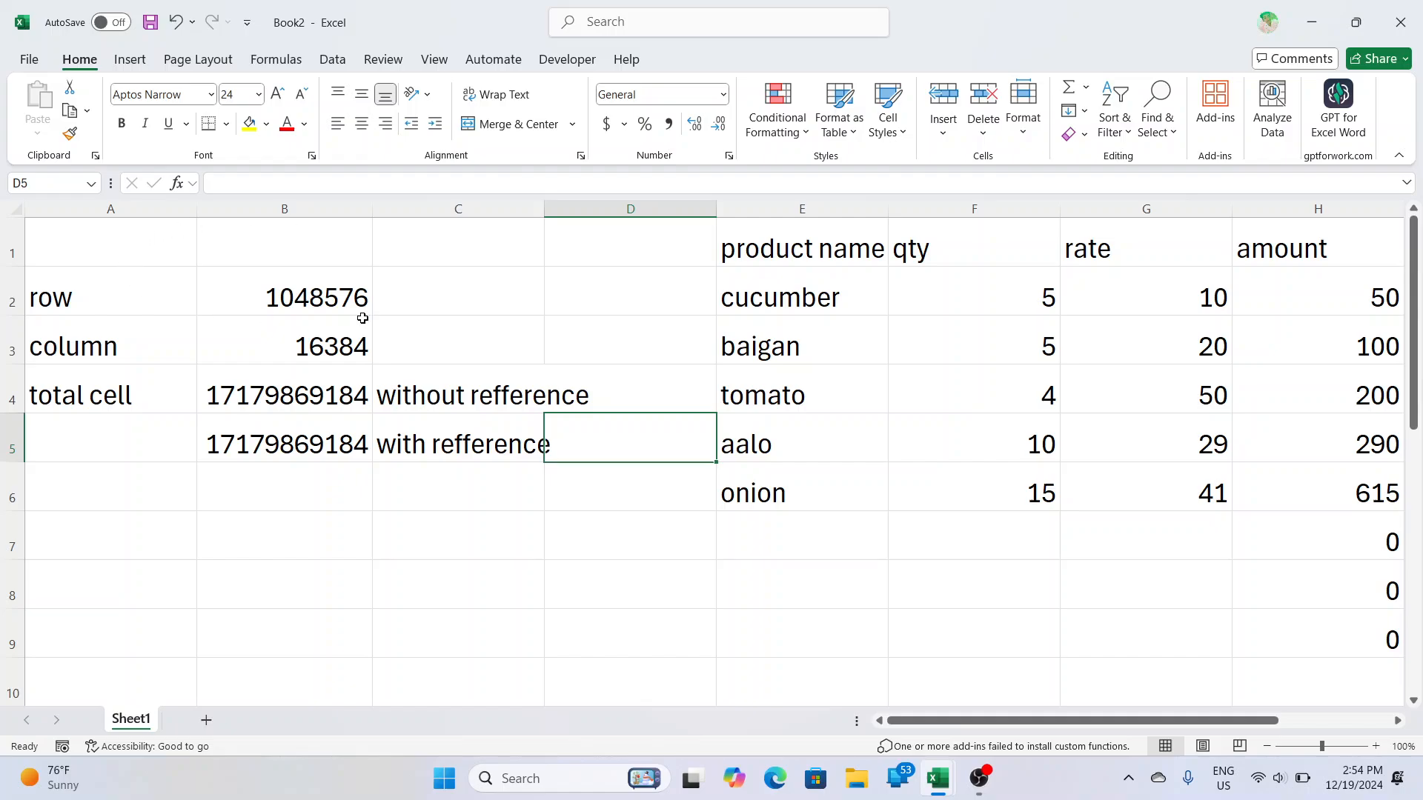
{"action": "left_click", "coordinate": [775, 239]}
{"action": "left_click_drag", "start_coordinate": [831, 282], "coordinate": [1201, 610]}
{"action": "left_click", "coordinate": [1002, 540]}
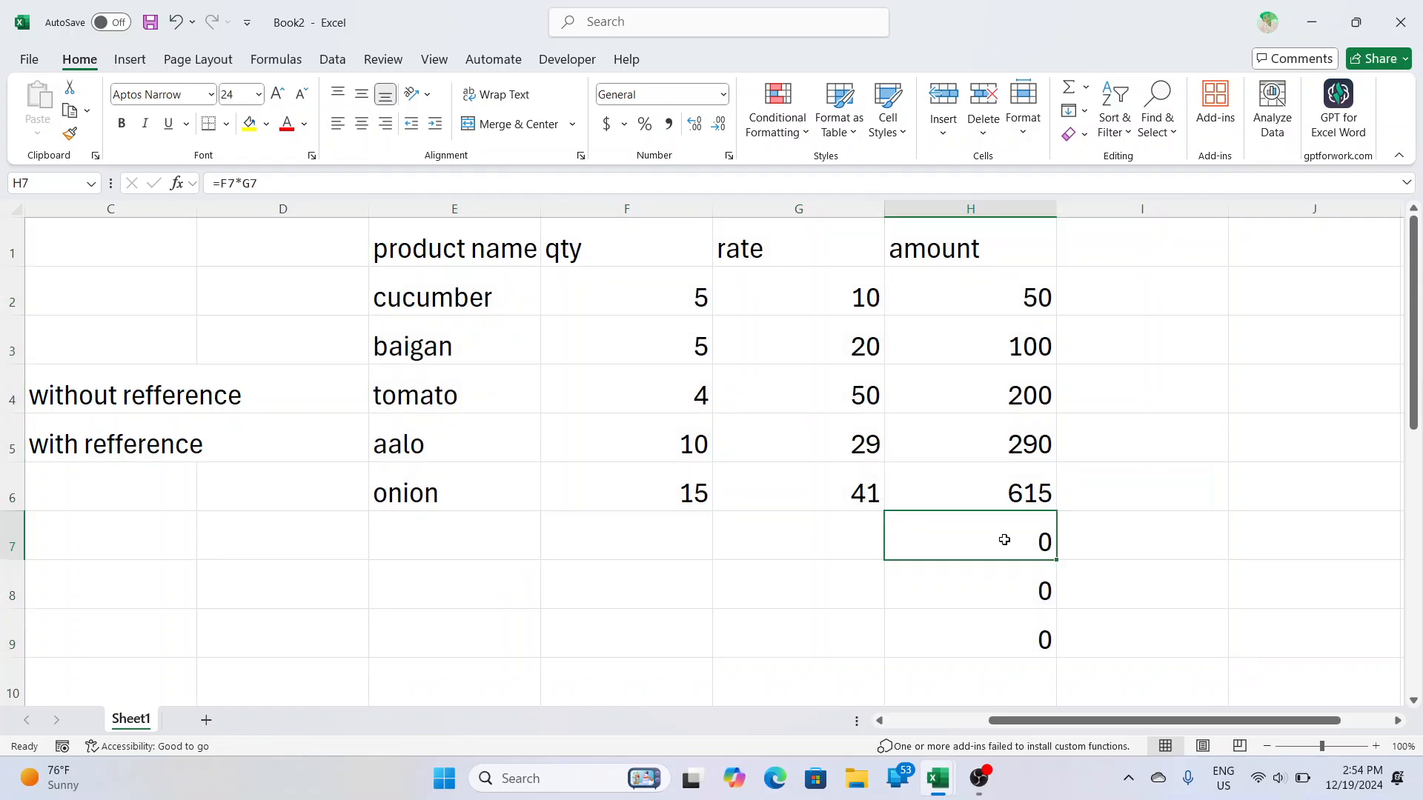
{"action": "left_click_drag", "start_coordinate": [994, 722], "coordinate": [898, 725]}
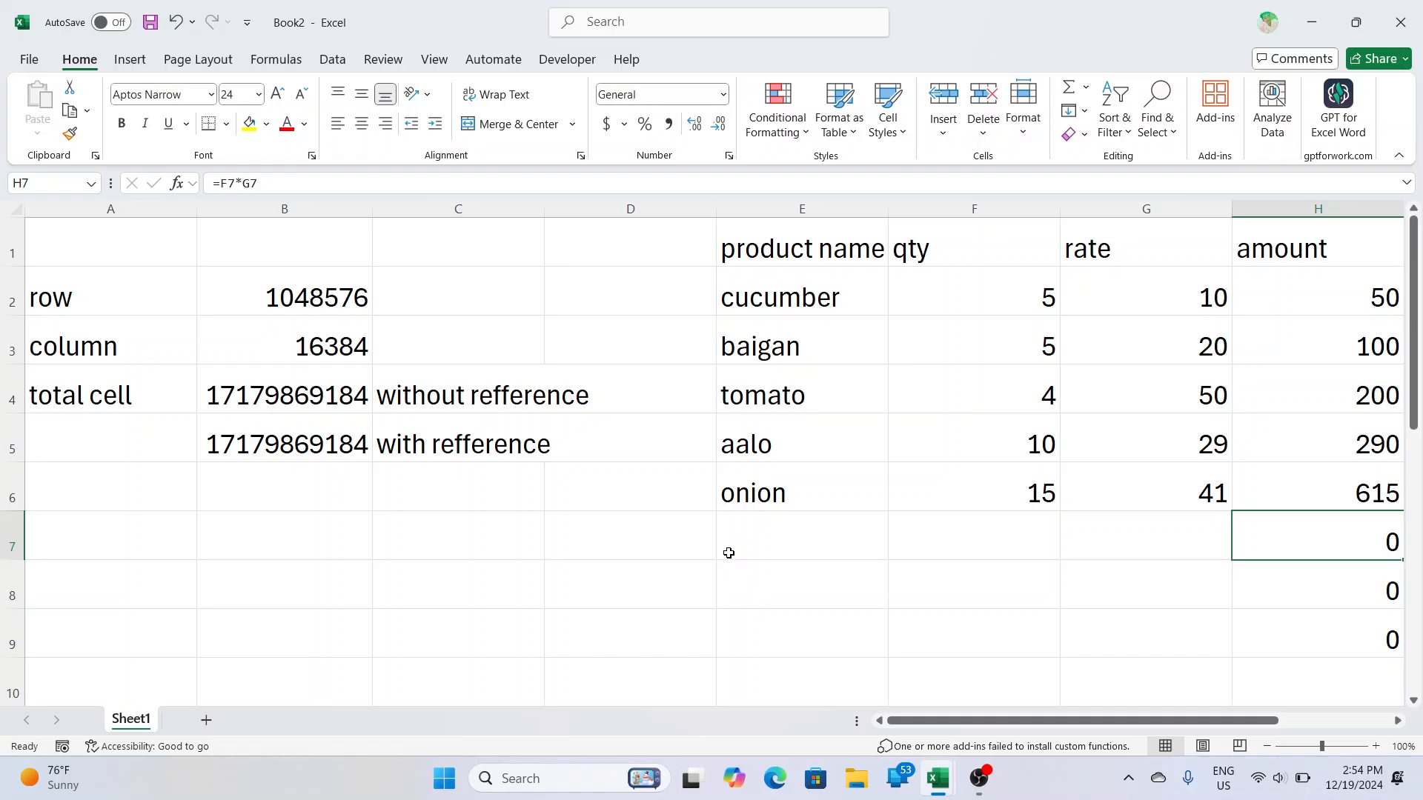
- Start a formula in D8 and point its reference at single cells D3, E4, E5, A1, A2 and A3 in turn
{"action": "left_click", "coordinate": [621, 521]}
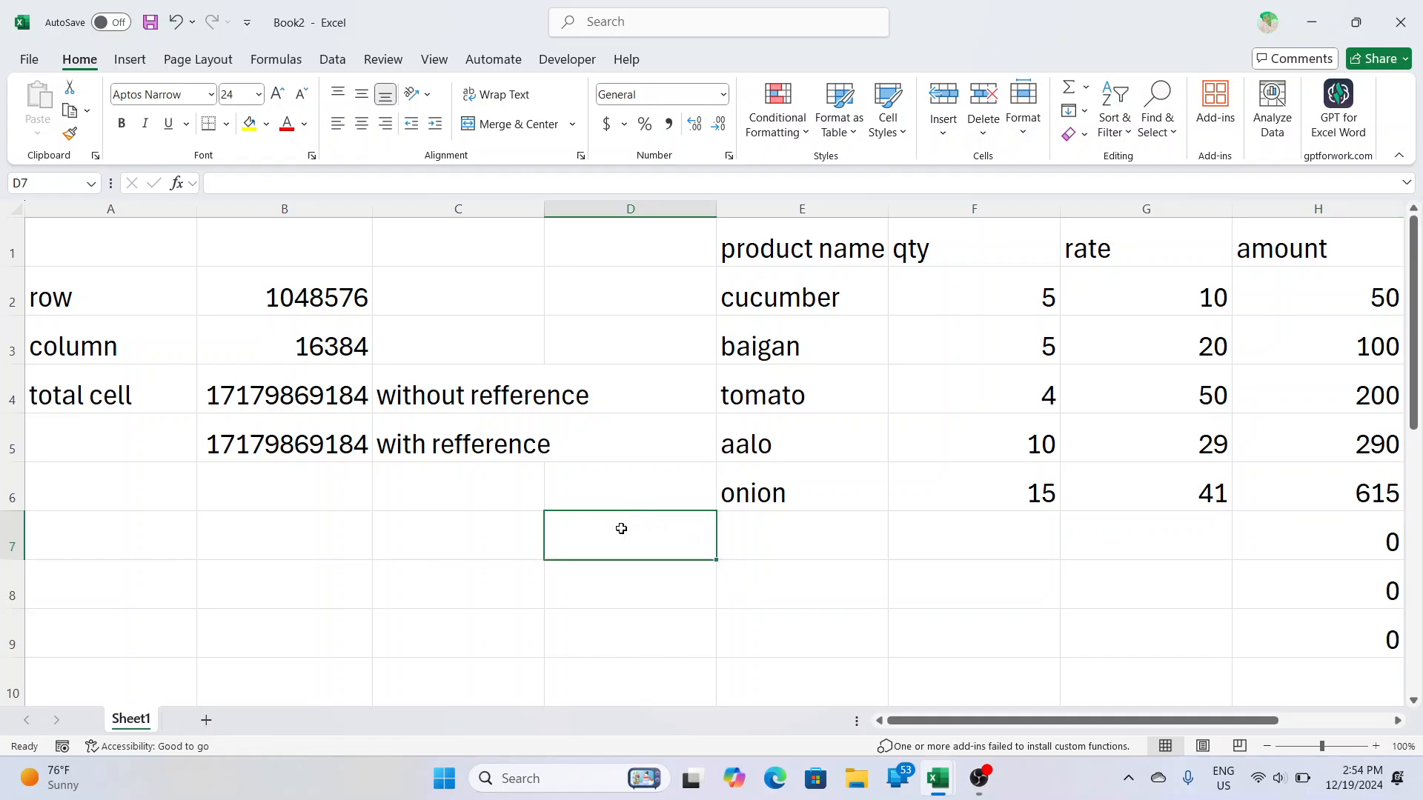
{"action": "left_click", "coordinate": [597, 581]}
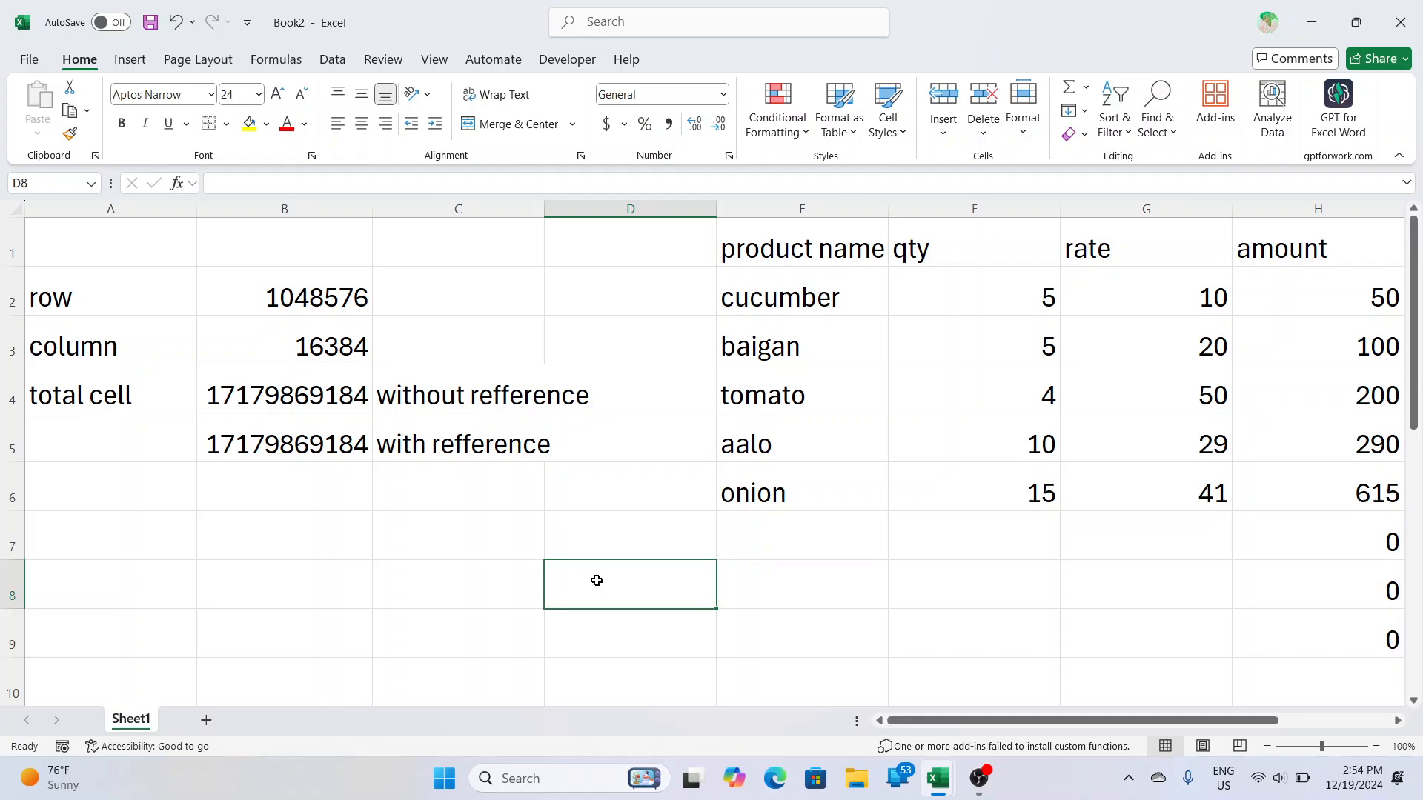
{"action": "type", "text": "="}
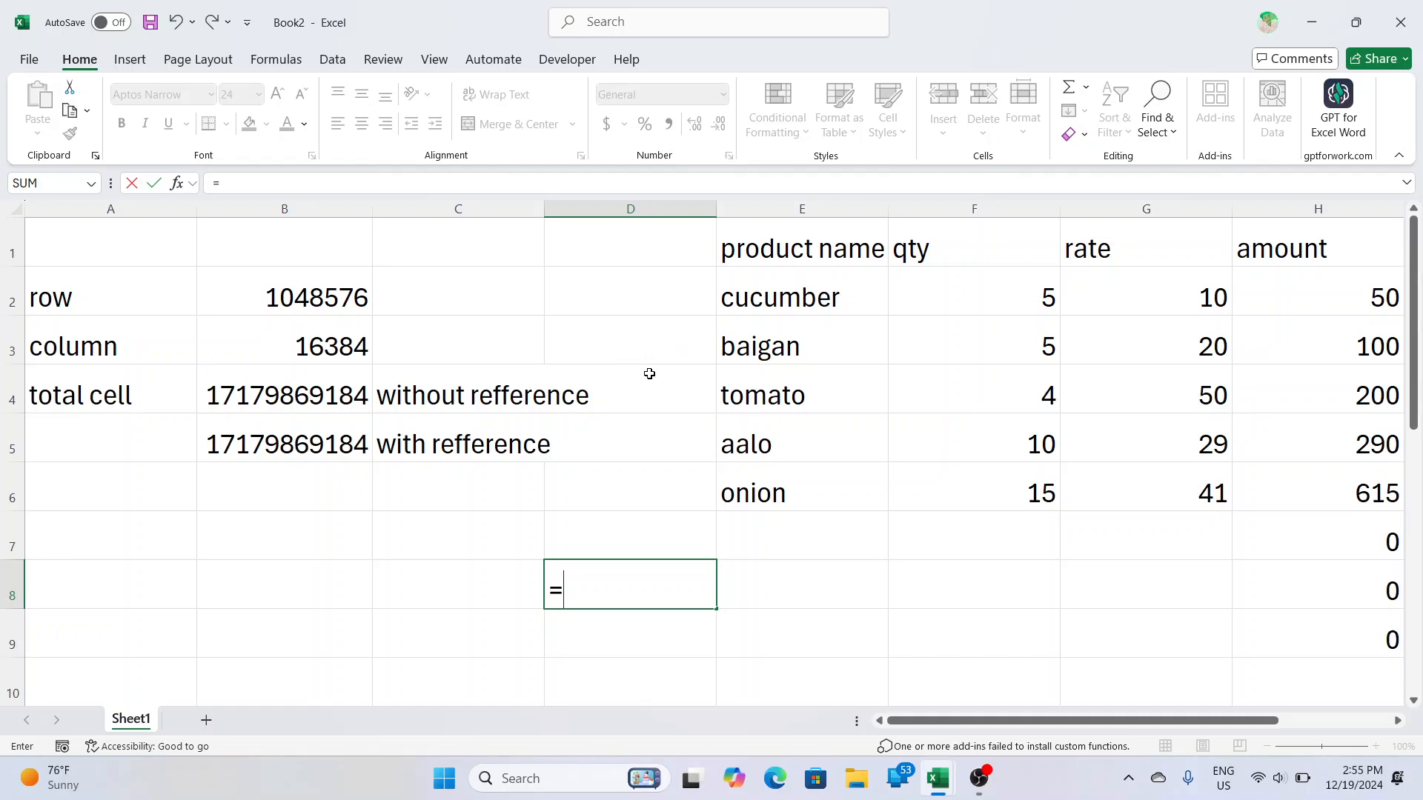
{"action": "left_click", "coordinate": [629, 339]}
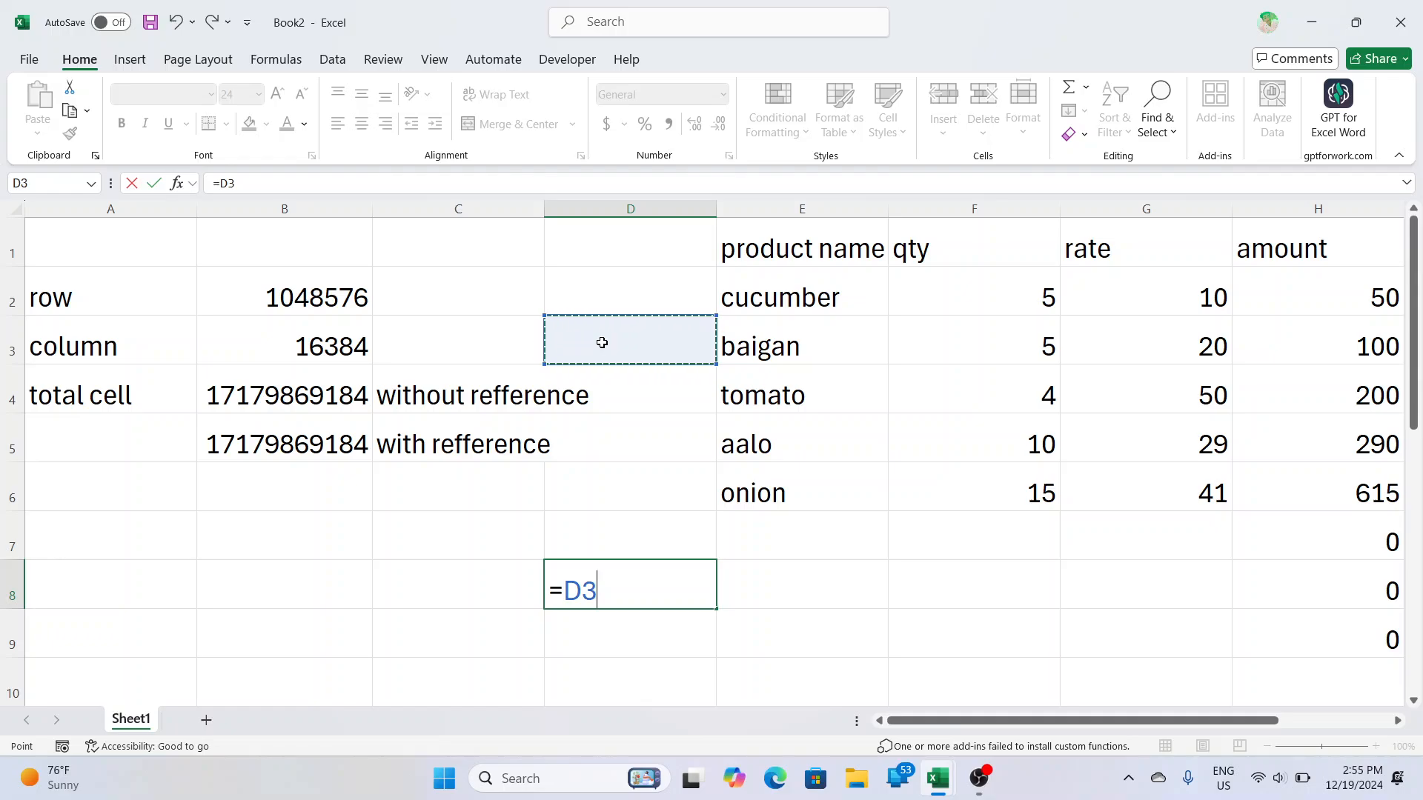
{"action": "left_click", "coordinate": [777, 398]}
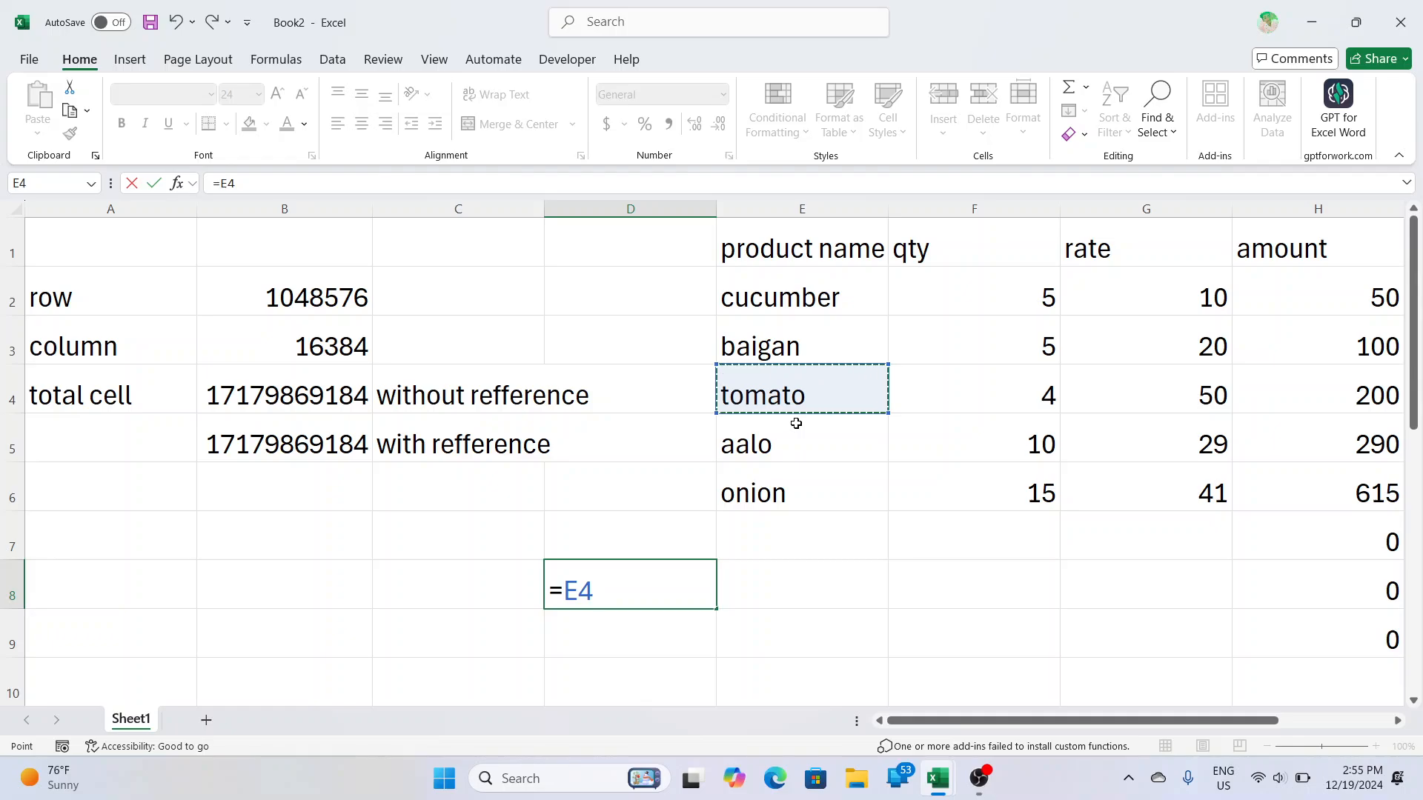
{"action": "left_click", "coordinate": [790, 440]}
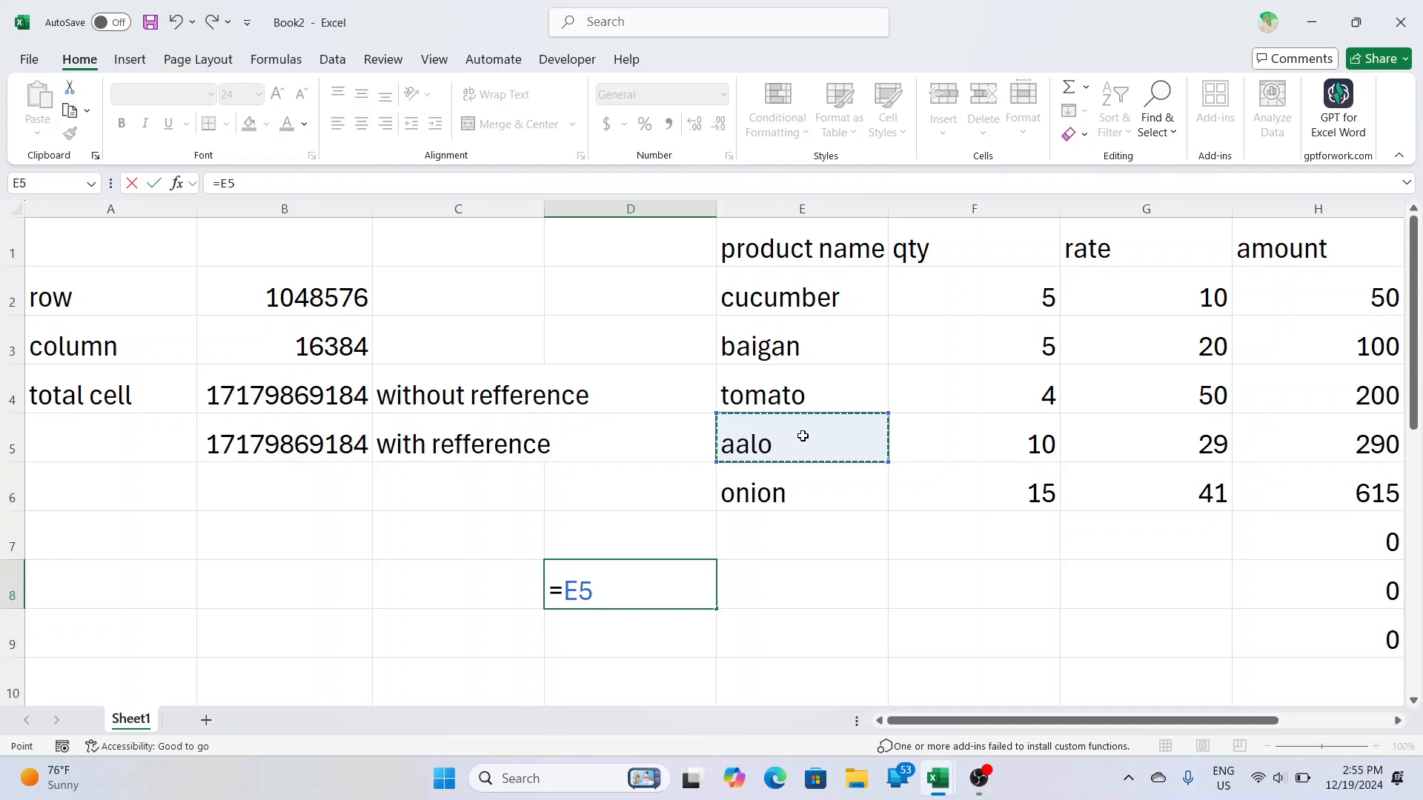
{"action": "left_click", "coordinate": [89, 256]}
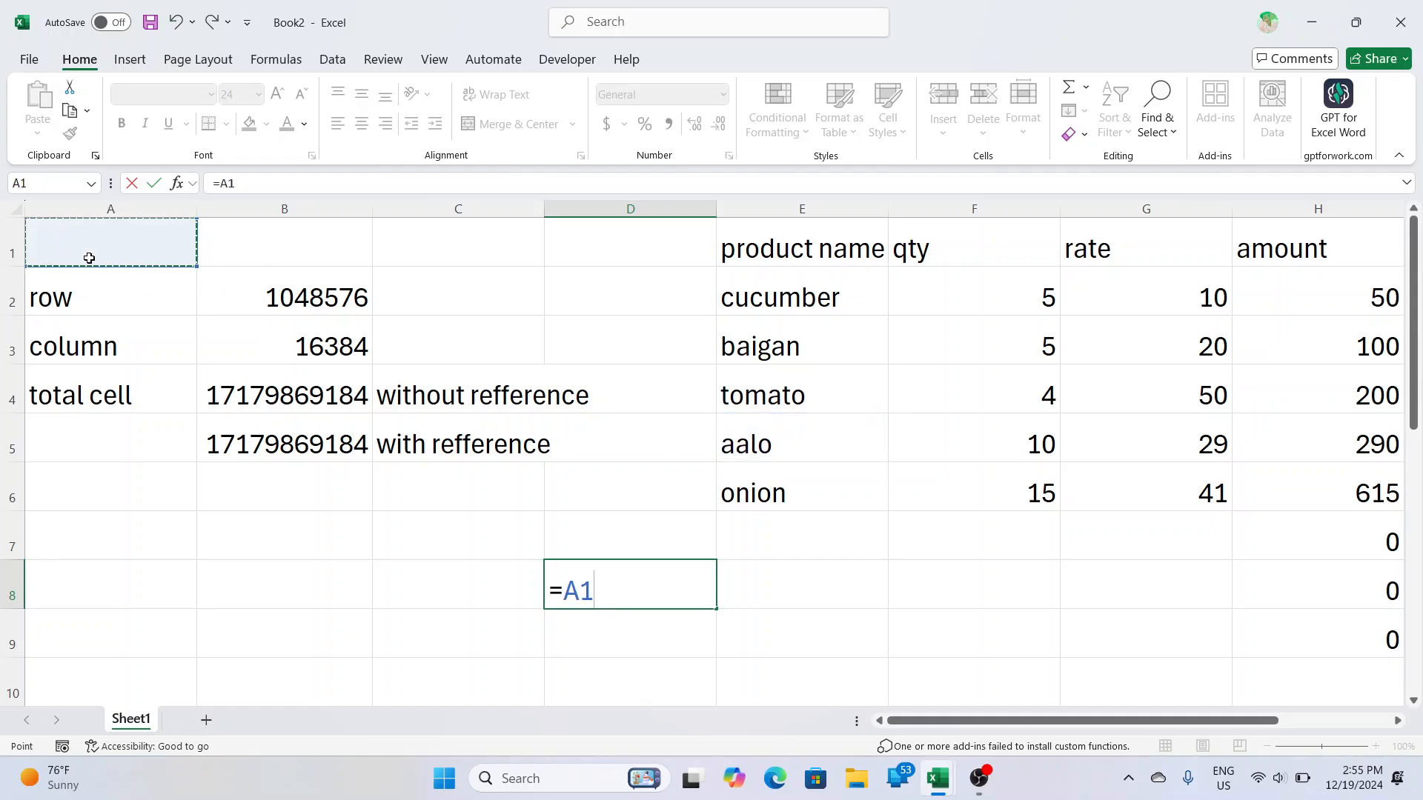
{"action": "left_click", "coordinate": [82, 289]}
{"action": "left_click", "coordinate": [98, 341]}
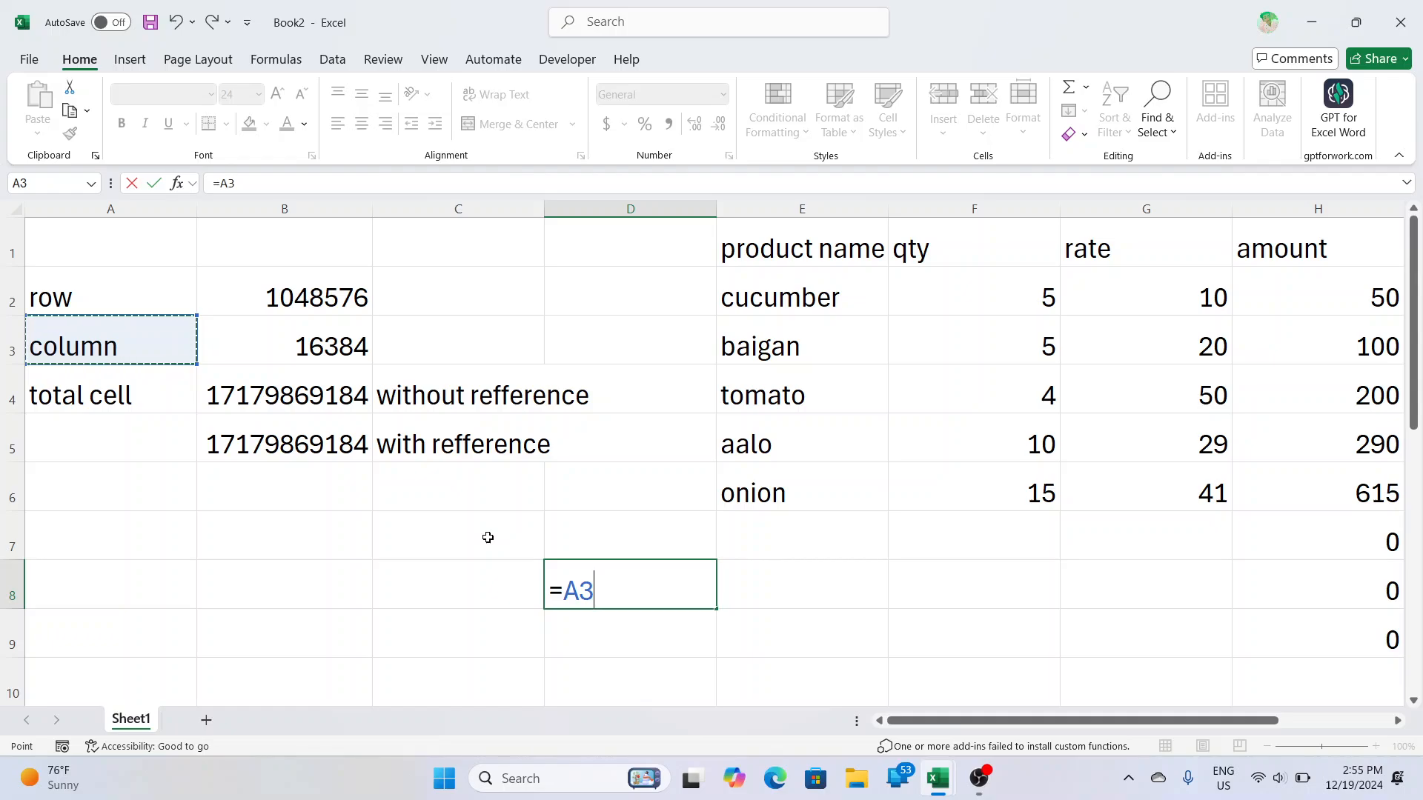
- Replace the reference in D8 with the range B1:B7, enter the formula and look over the spilled values
{"action": "left_click_drag", "start_coordinate": [331, 260], "coordinate": [308, 531]}
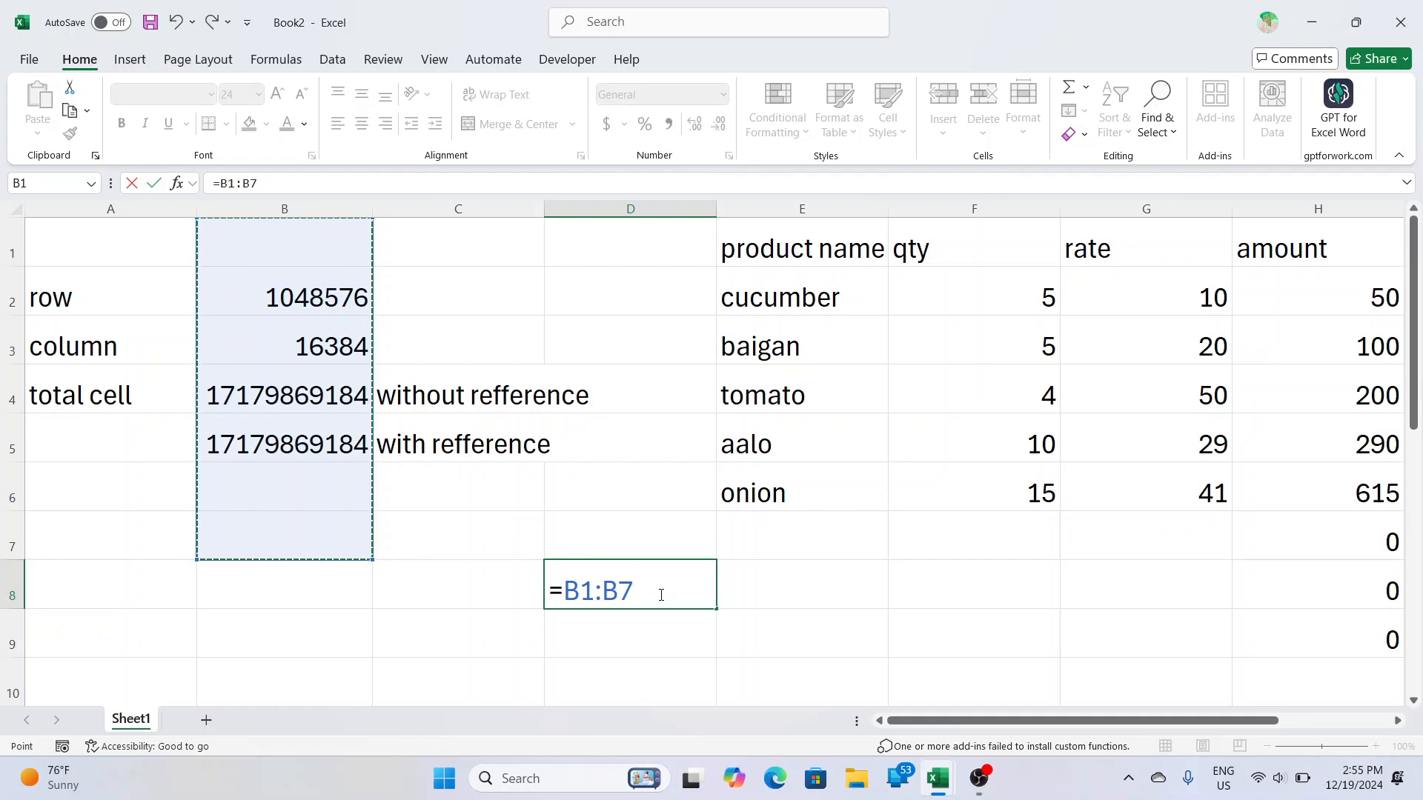
{"action": "key", "text": "Return"}
{"action": "scroll", "coordinate": [685, 585], "scroll_direction": "down", "scroll_amount": 2}
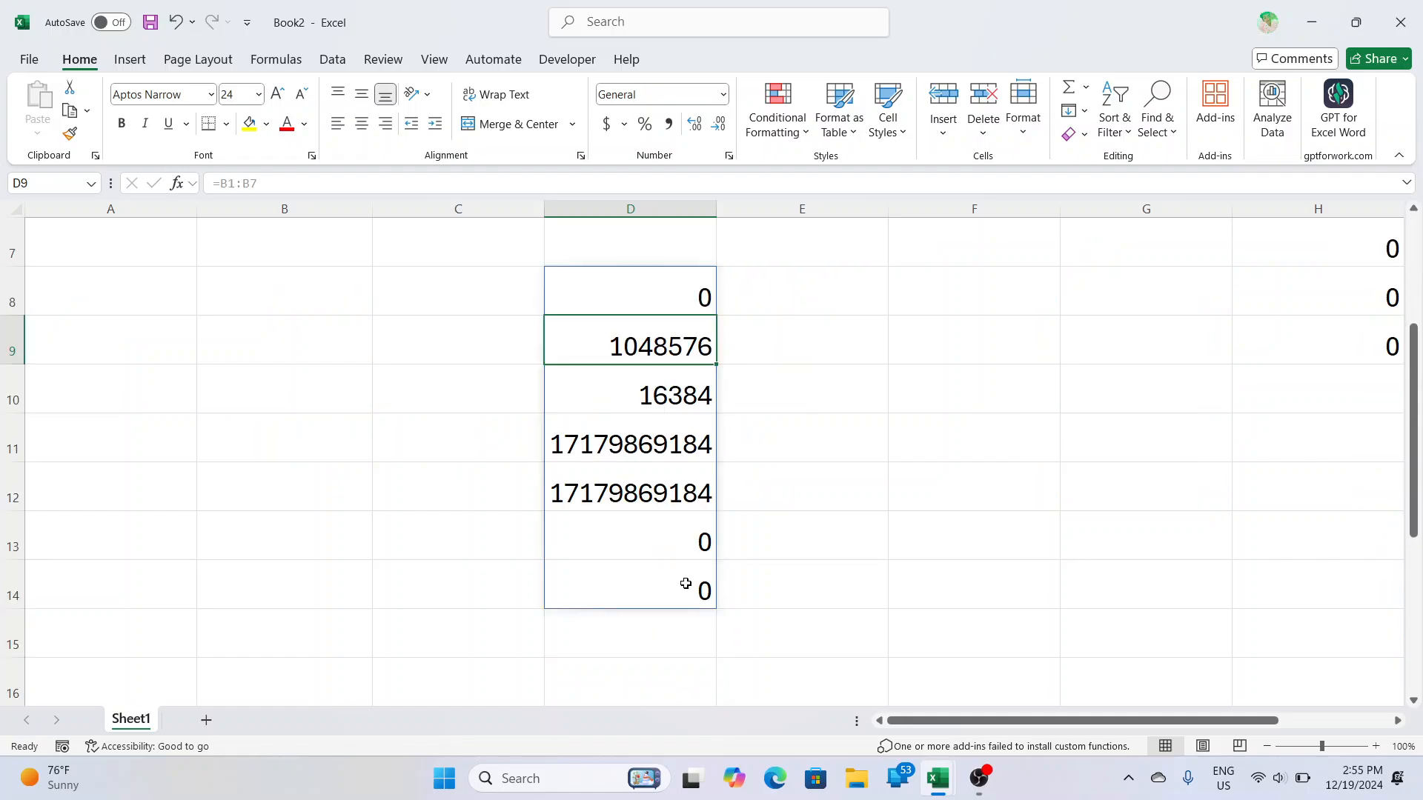
{"action": "scroll", "coordinate": [686, 584], "scroll_direction": "down", "scroll_amount": 3}
{"action": "scroll", "coordinate": [686, 584], "scroll_direction": "up", "scroll_amount": 3}
{"action": "scroll", "coordinate": [686, 584], "scroll_direction": "up", "scroll_amount": 1}
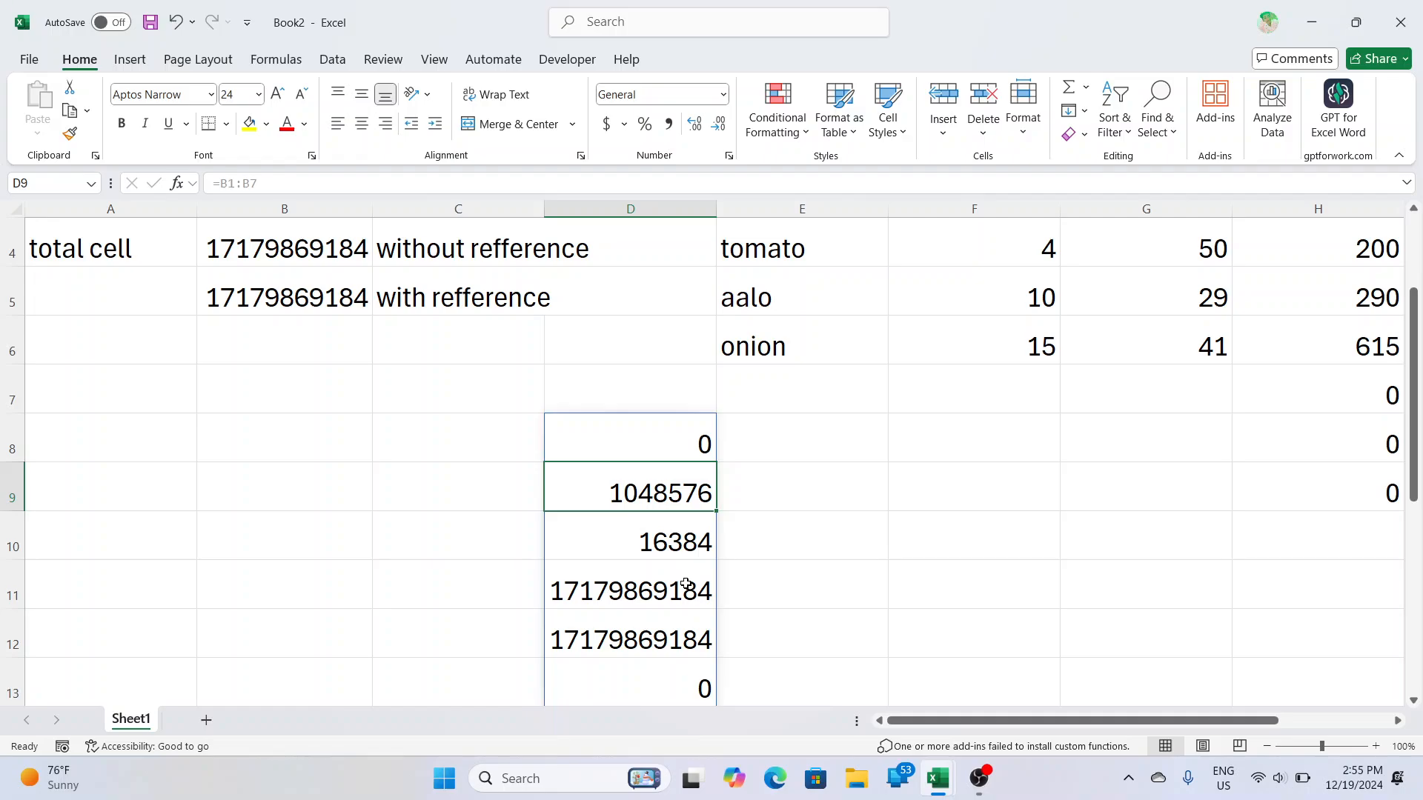
{"action": "scroll", "coordinate": [686, 584], "scroll_direction": "up", "scroll_amount": 1}
- Clear the range-reference formula and its spilled values from D8:D14
{"action": "left_click_drag", "start_coordinate": [687, 591], "coordinate": [671, 645]}
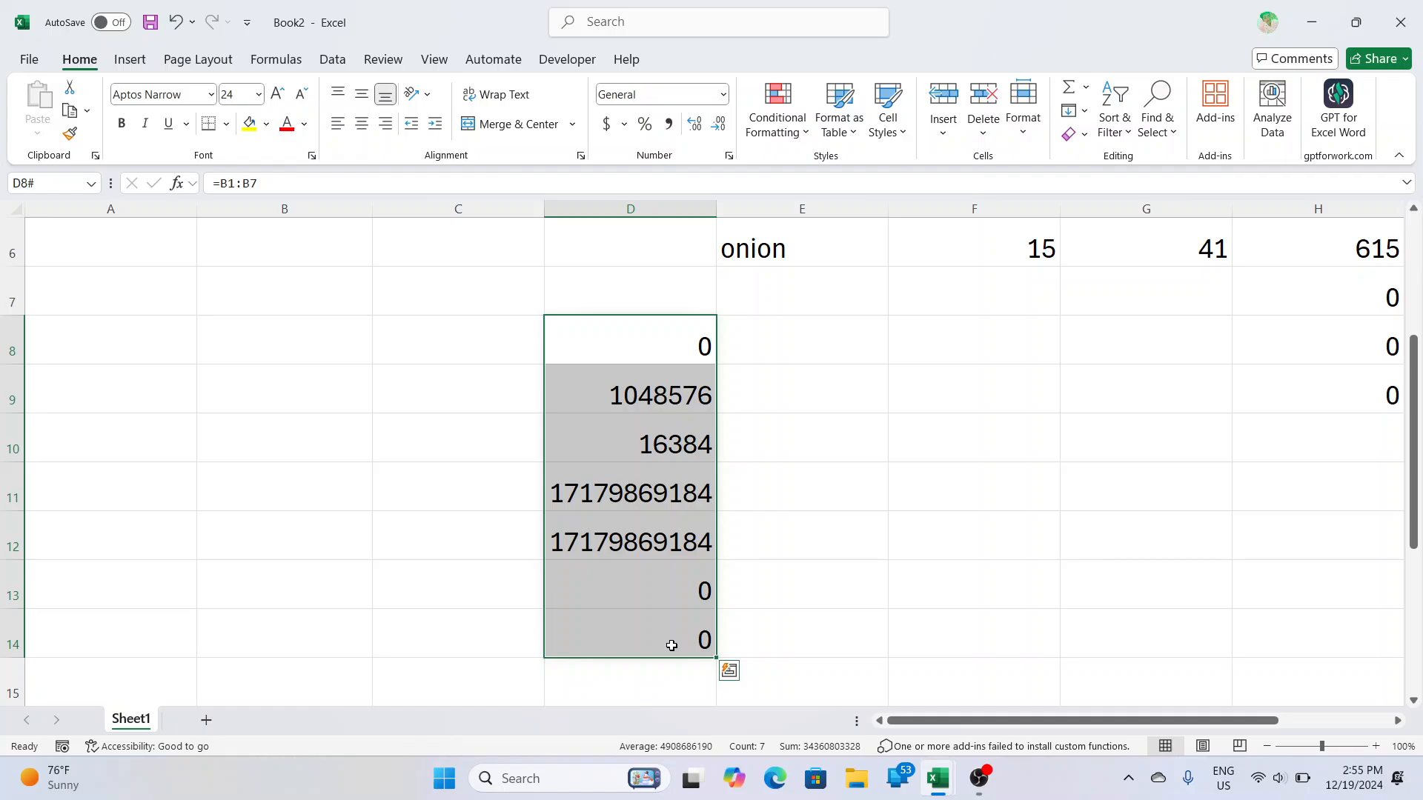
{"action": "key", "text": "Delete"}
{"action": "left_click", "coordinate": [400, 220]}
{"action": "scroll", "coordinate": [513, 371], "scroll_direction": "up", "scroll_amount": 2}
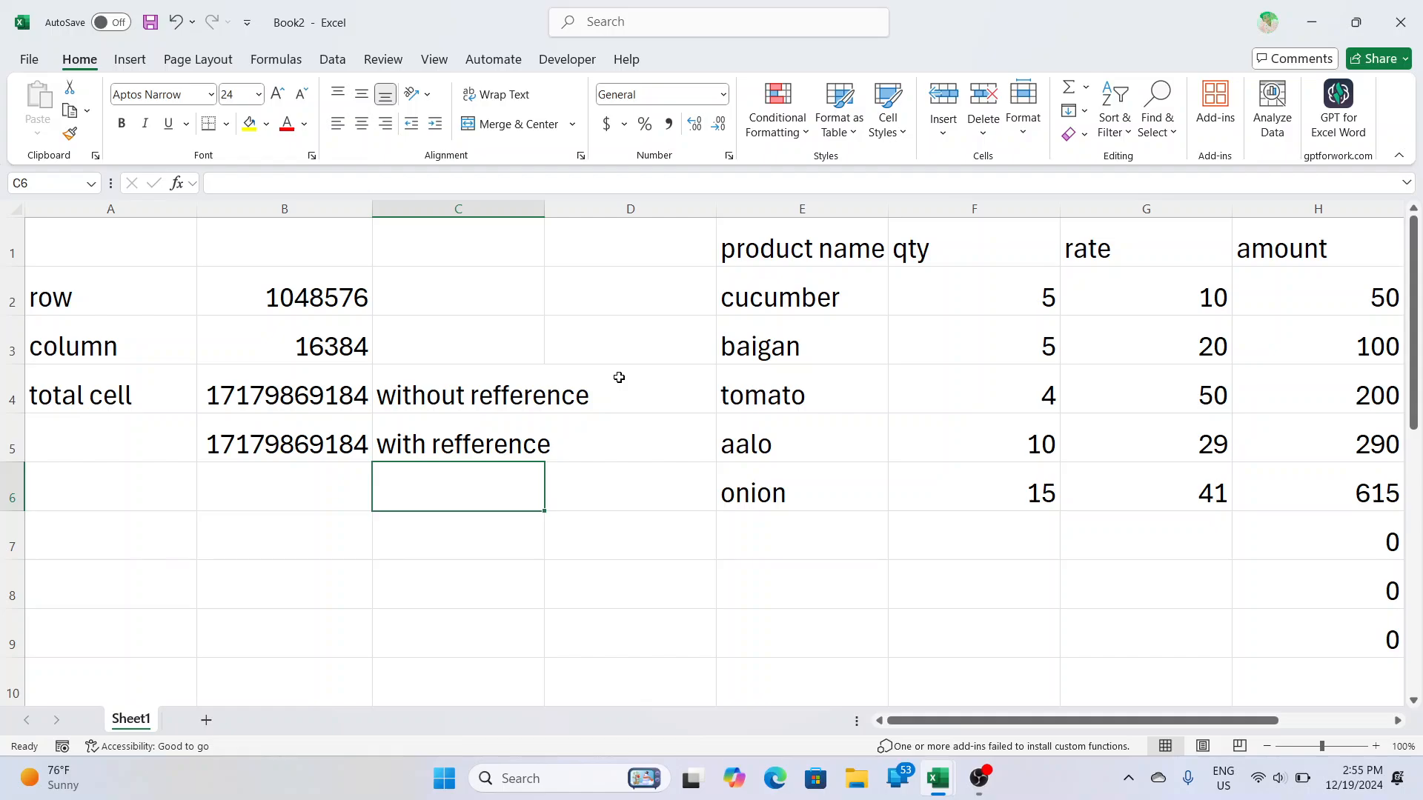
- Copy the values in B2:B5 and paste them into the column D cells starting at D7
{"action": "left_click_drag", "start_coordinate": [330, 300], "coordinate": [330, 415]}
{"action": "right_click", "coordinate": [332, 417]}
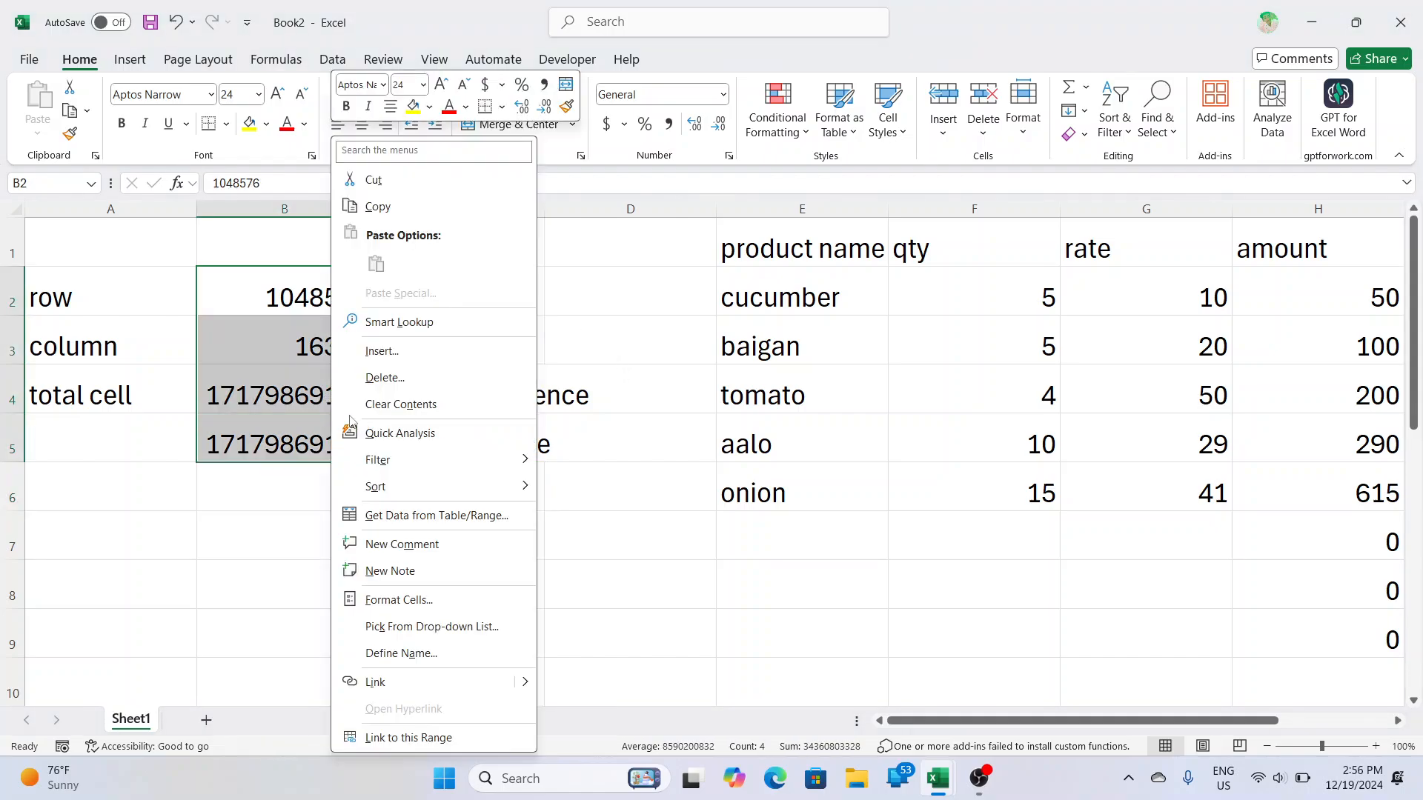
{"action": "left_click", "coordinate": [378, 207]}
{"action": "left_click", "coordinate": [619, 547]}
{"action": "key", "text": "ctrl+v"}
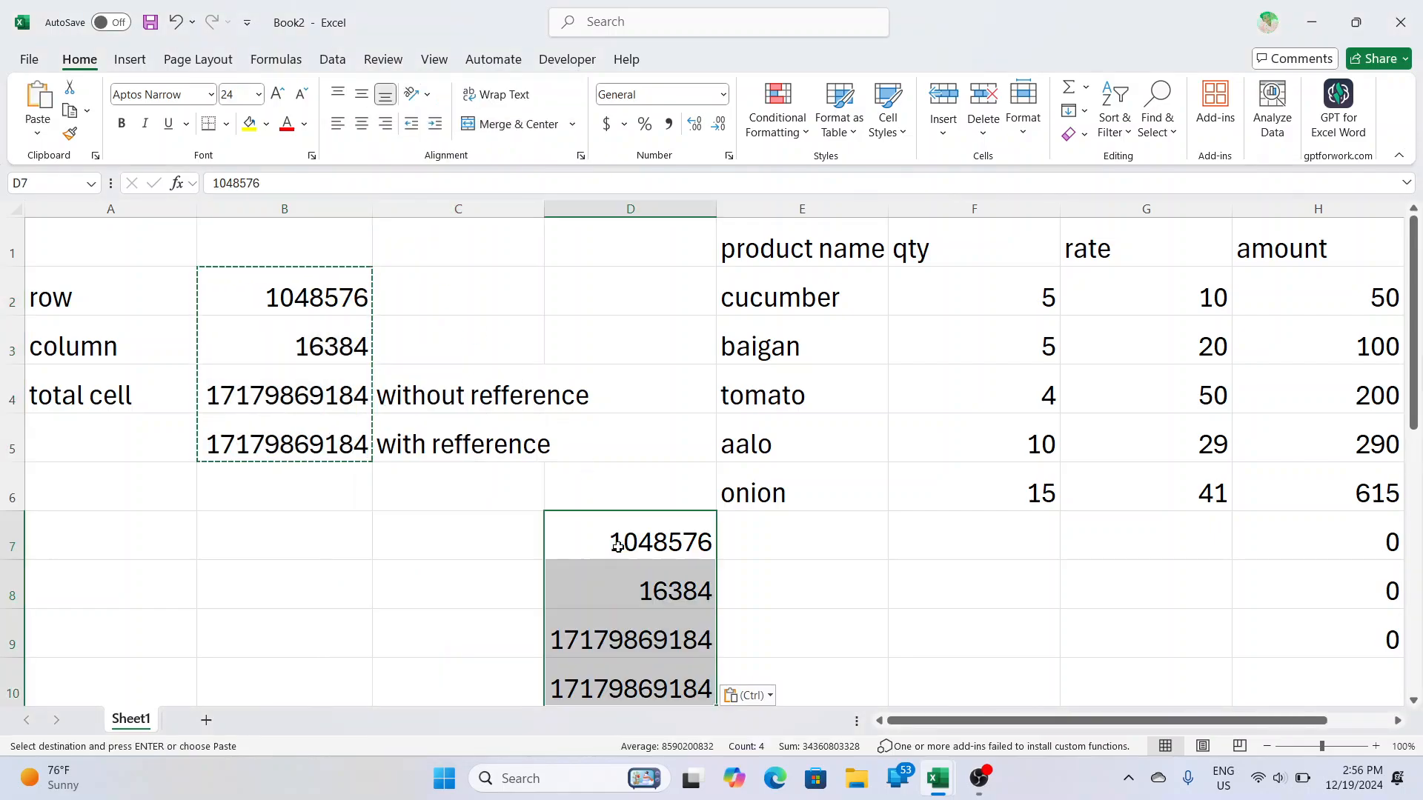
{"action": "left_click", "coordinate": [488, 566]}
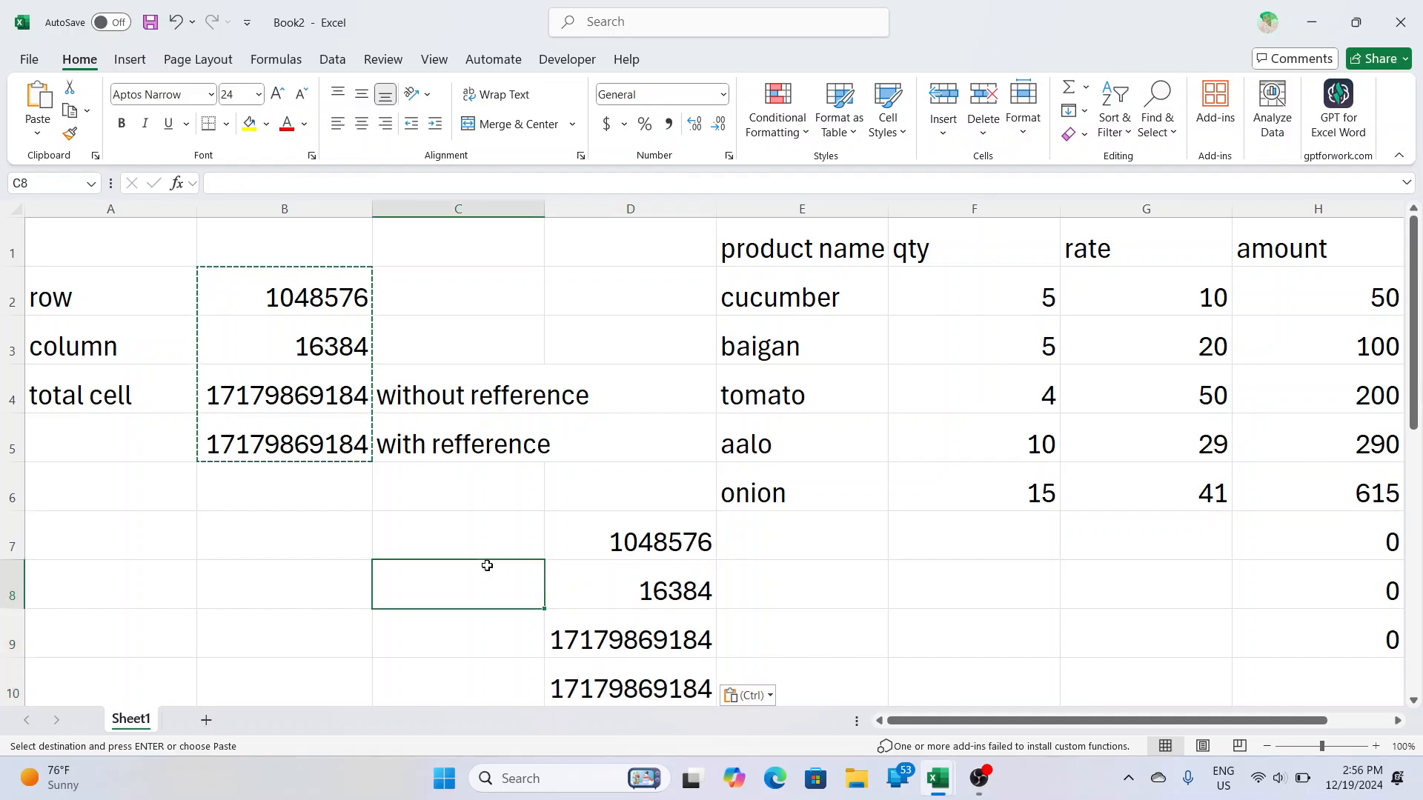
- End the copy mode and enter the range-reference formula =B2:B5 in cell F9
{"action": "left_click", "coordinate": [942, 622]}
{"action": "key", "text": "Escape"}
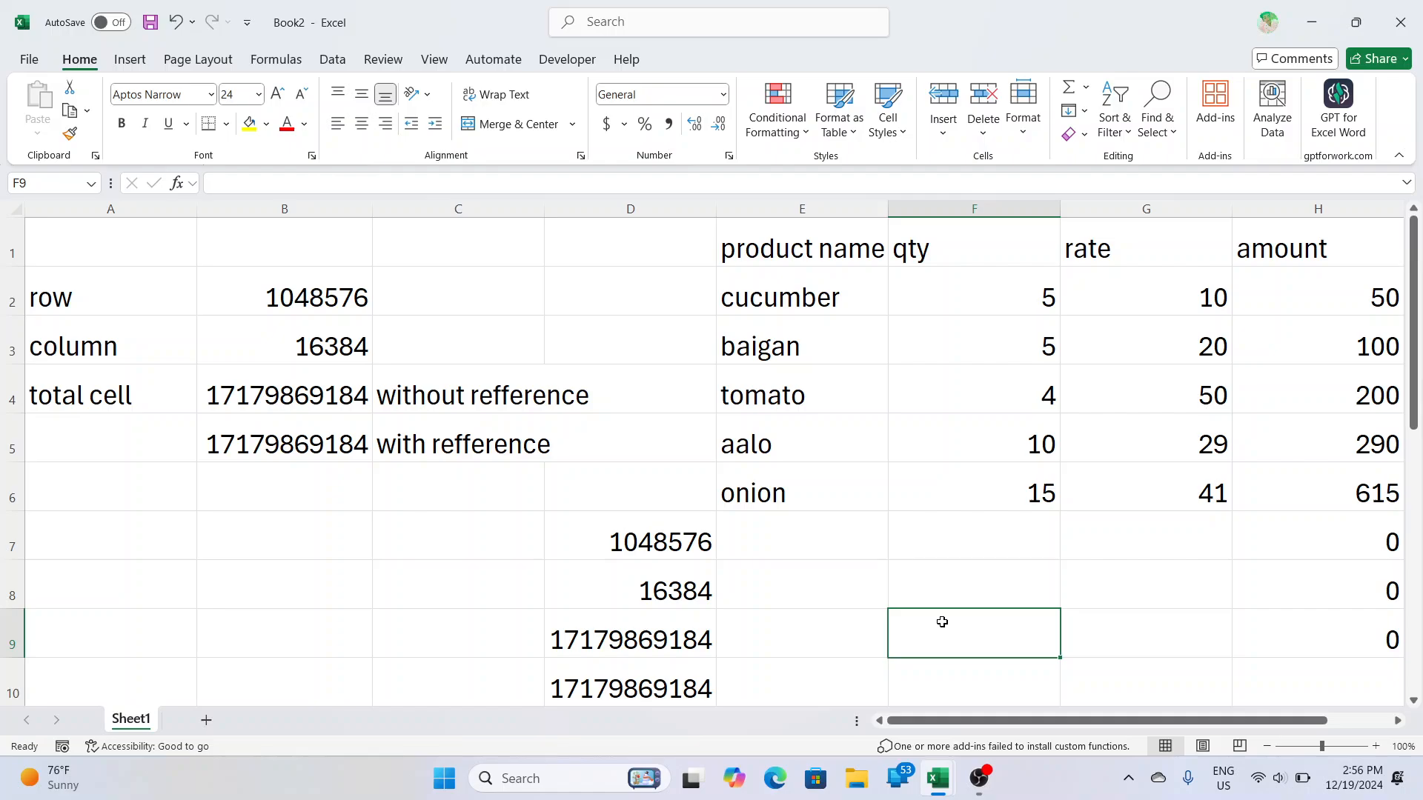
{"action": "type", "text": "="}
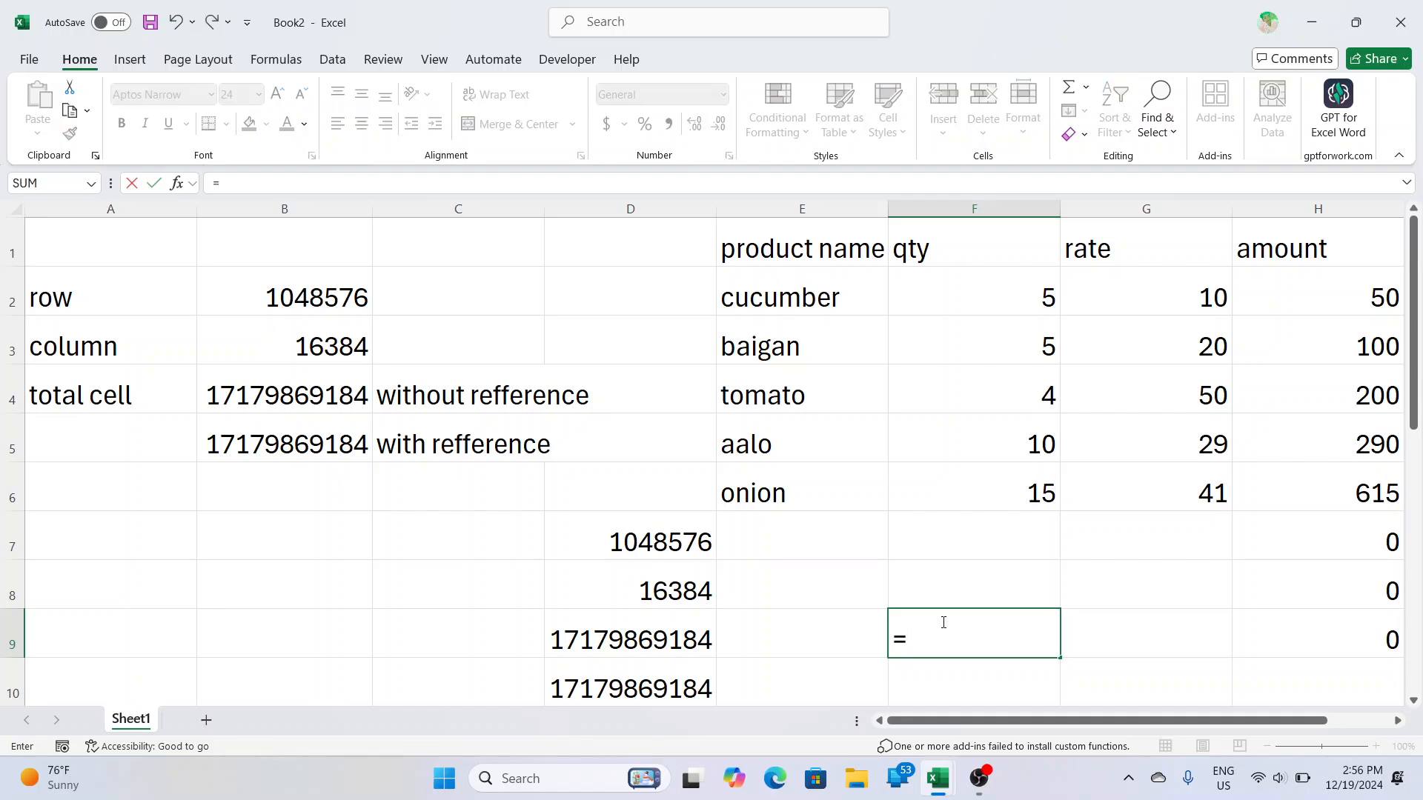
{"action": "type", "text": "b2"}
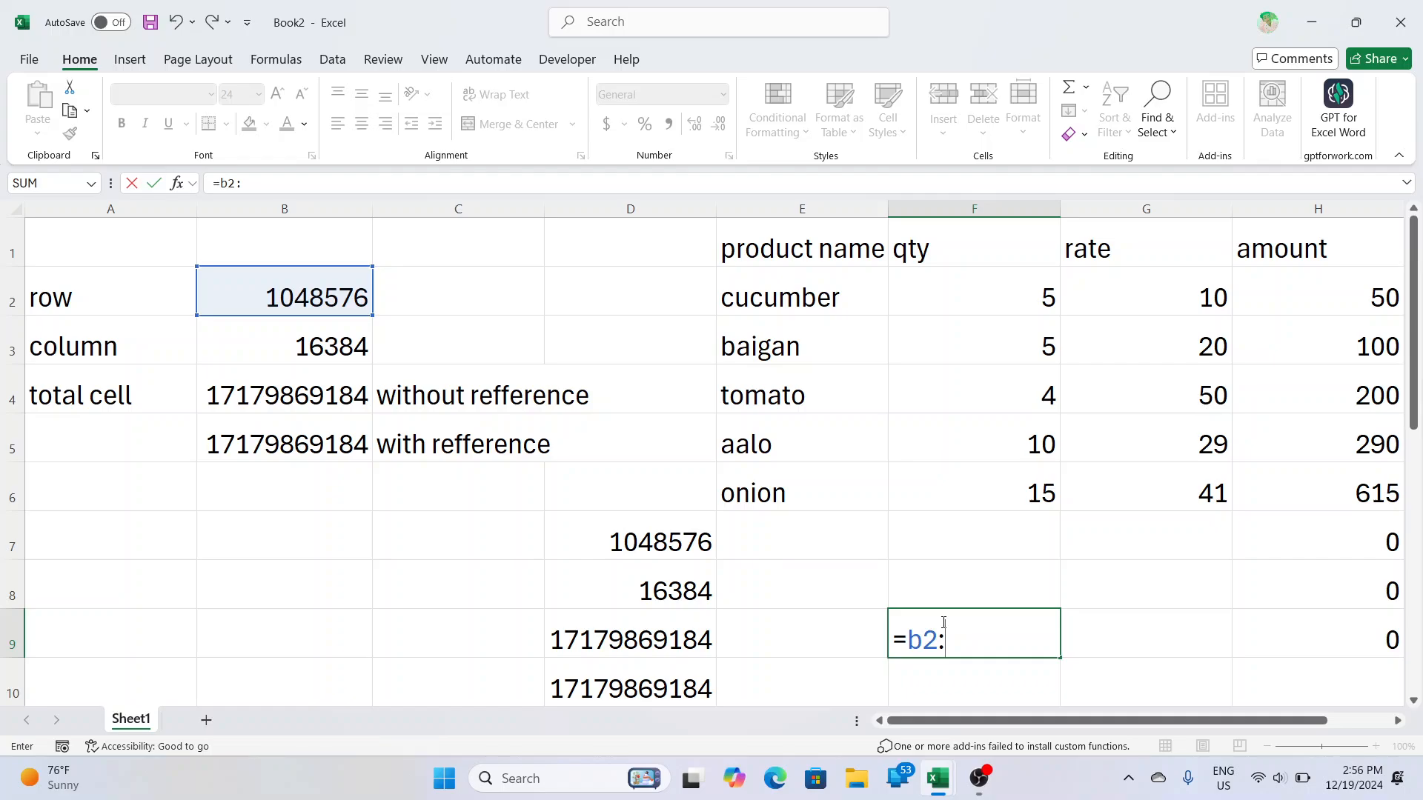
{"action": "type", "text": ":b5"}
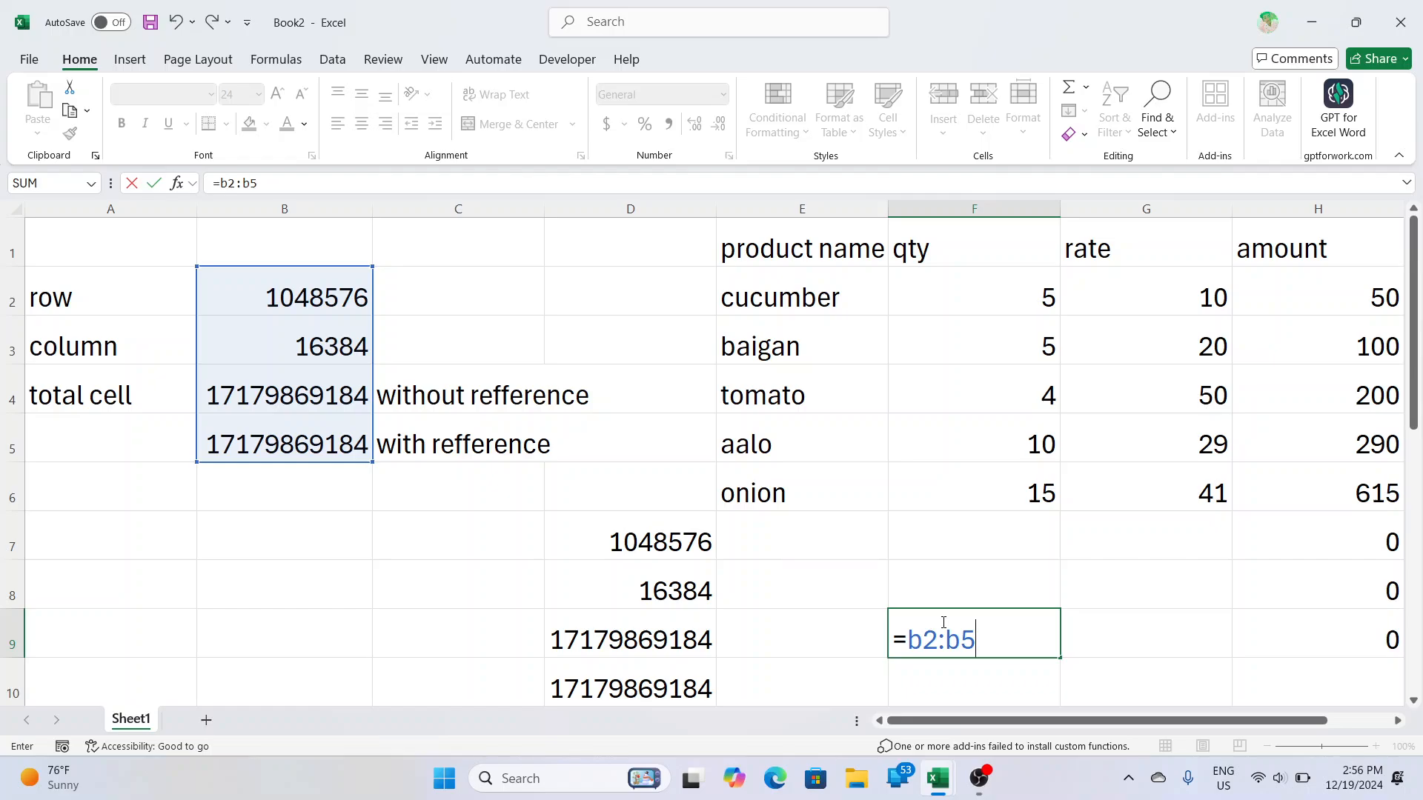
{"action": "key", "text": "Return"}
{"action": "scroll", "coordinate": [941, 622], "scroll_direction": "down", "scroll_amount": 1}
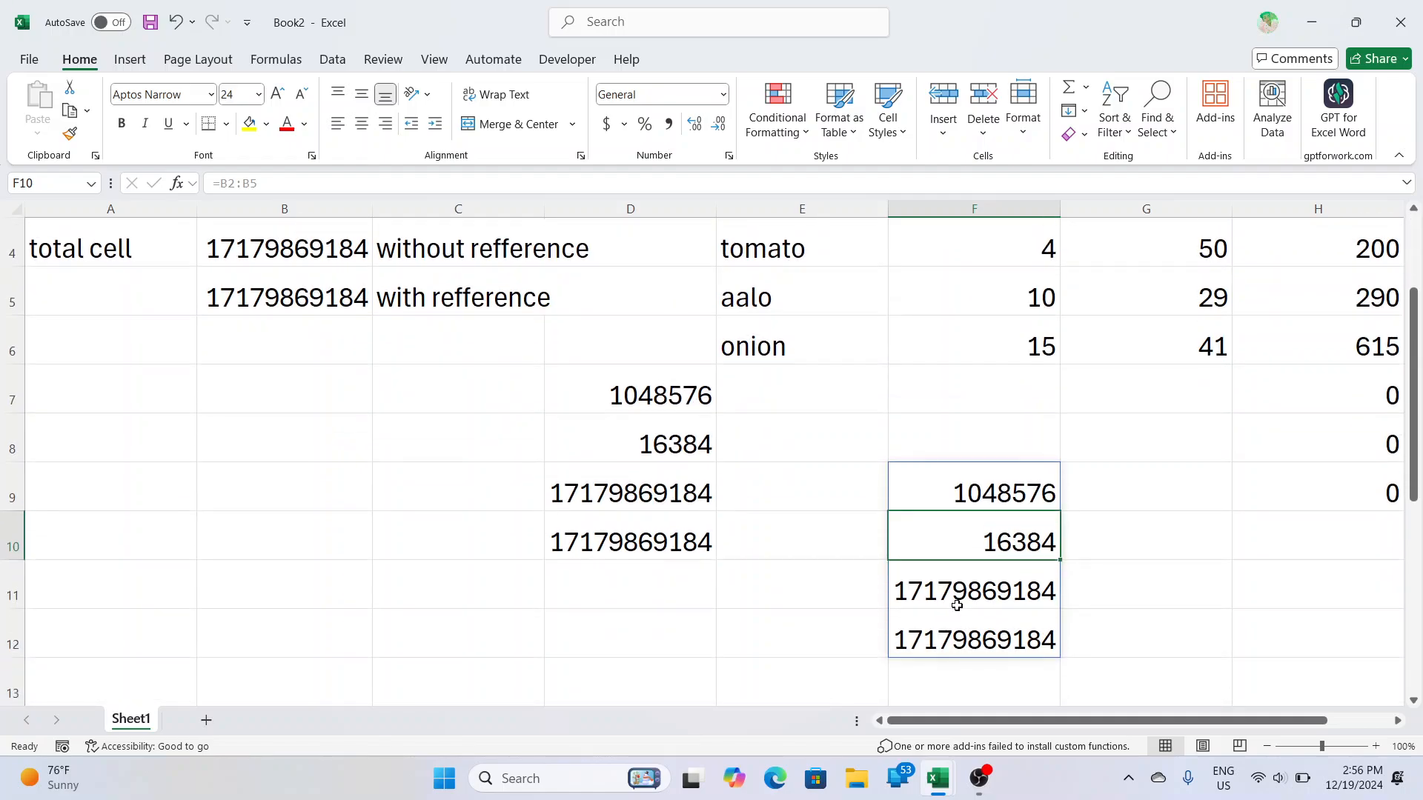
- Inspect the formula shown for each of the cells F9:F12 in the spilled range
{"action": "left_click", "coordinate": [997, 467]}
{"action": "left_click", "coordinate": [989, 514]}
{"action": "left_click", "coordinate": [993, 568]}
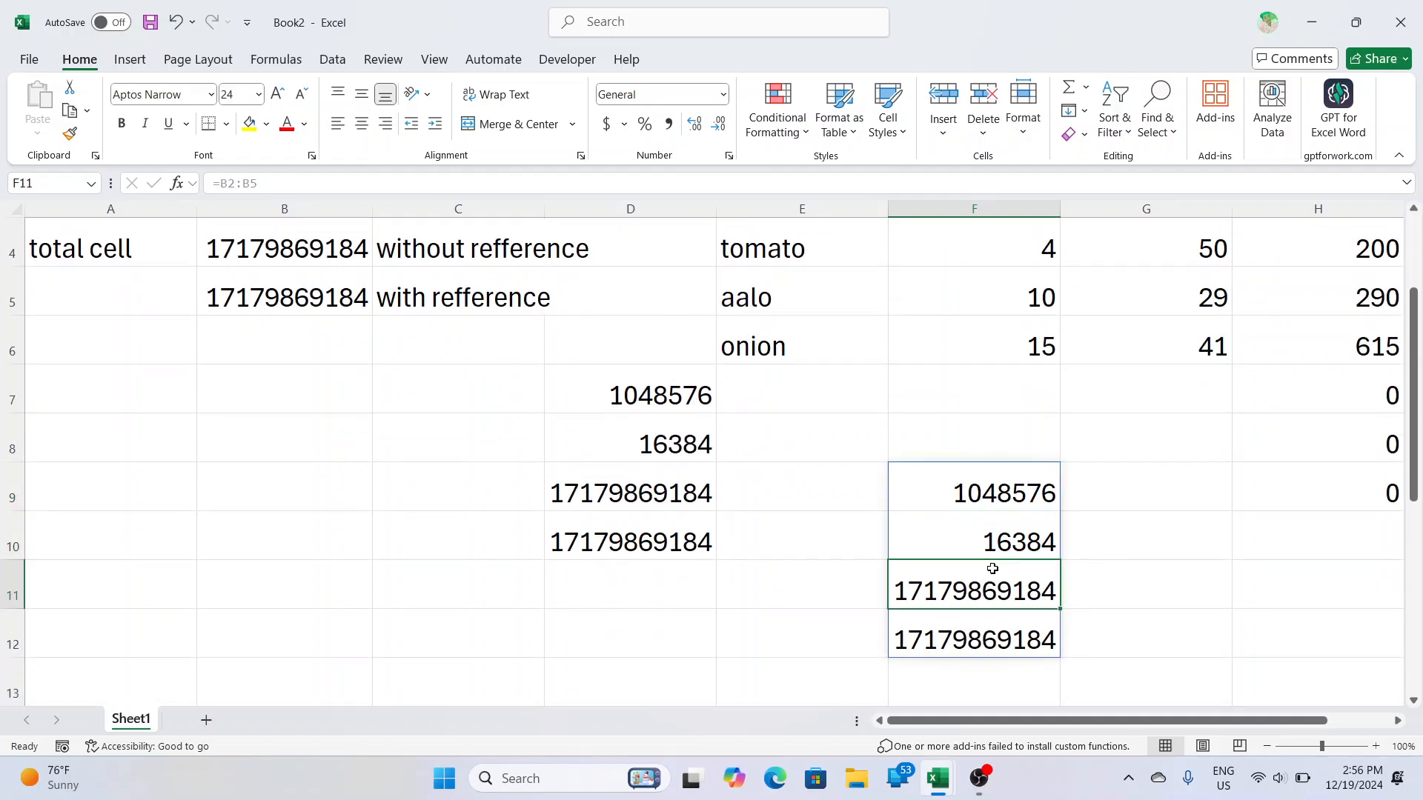
{"action": "left_click", "coordinate": [991, 518]}
{"action": "left_click_drag", "start_coordinate": [994, 492], "coordinate": [1002, 604]}
{"action": "left_click", "coordinate": [1003, 556]}
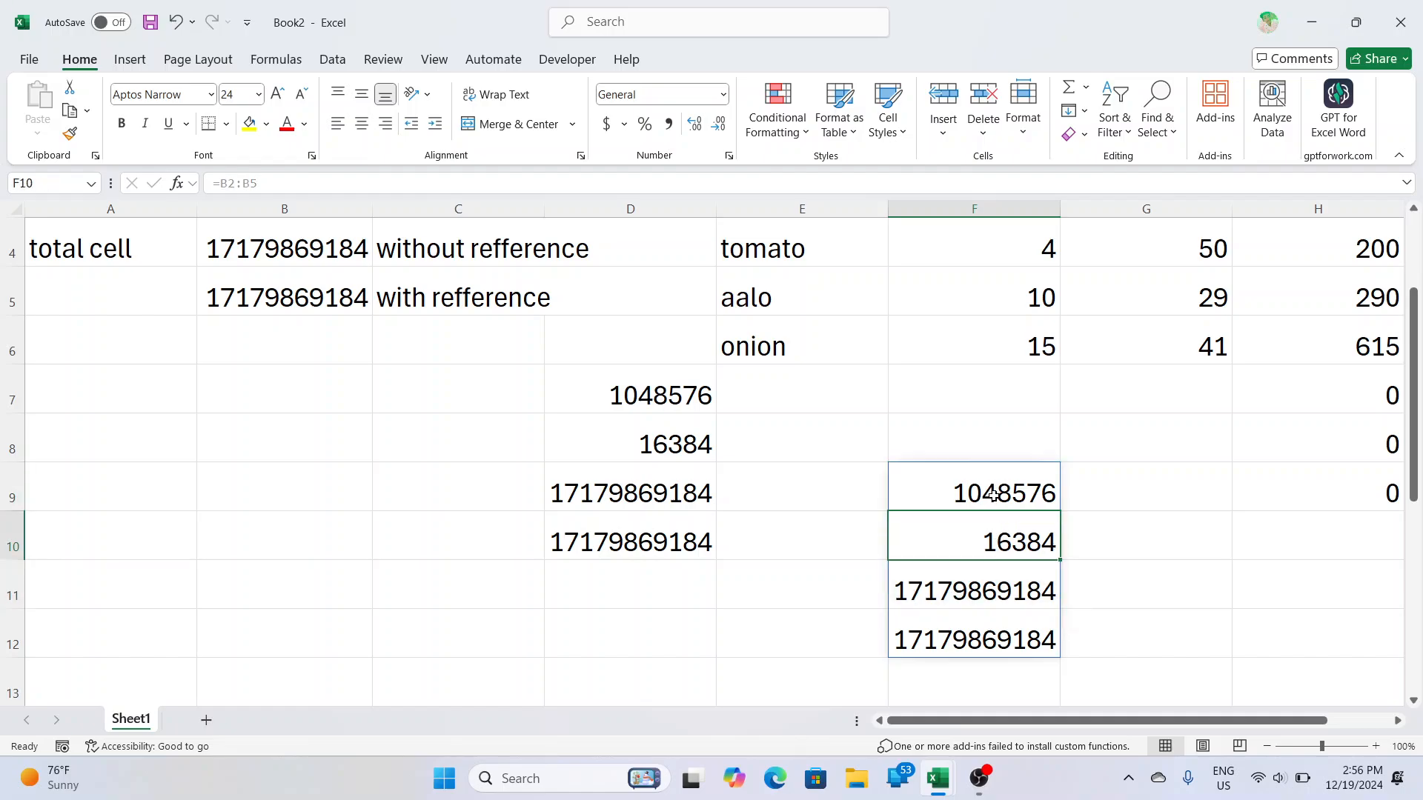
{"action": "left_click", "coordinate": [992, 593]}
{"action": "left_click", "coordinate": [991, 472]}
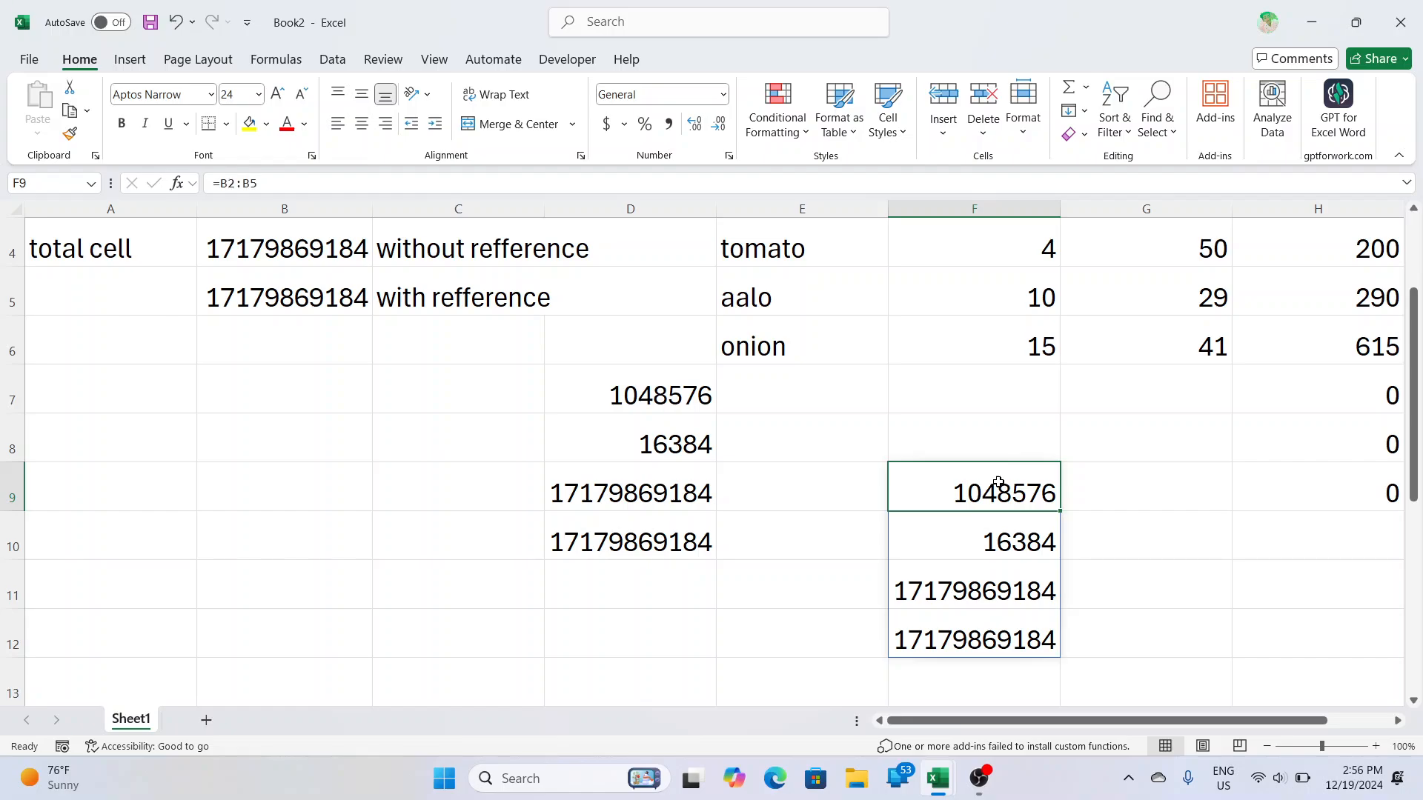
- Try to delete only the spilled values in F10:F12, and clear the whole range F9:F12 including its source formula
{"action": "left_click", "coordinate": [1005, 552]}
{"action": "left_click_drag", "start_coordinate": [1005, 584], "coordinate": [1013, 651]}
{"action": "key", "text": "Delete"}
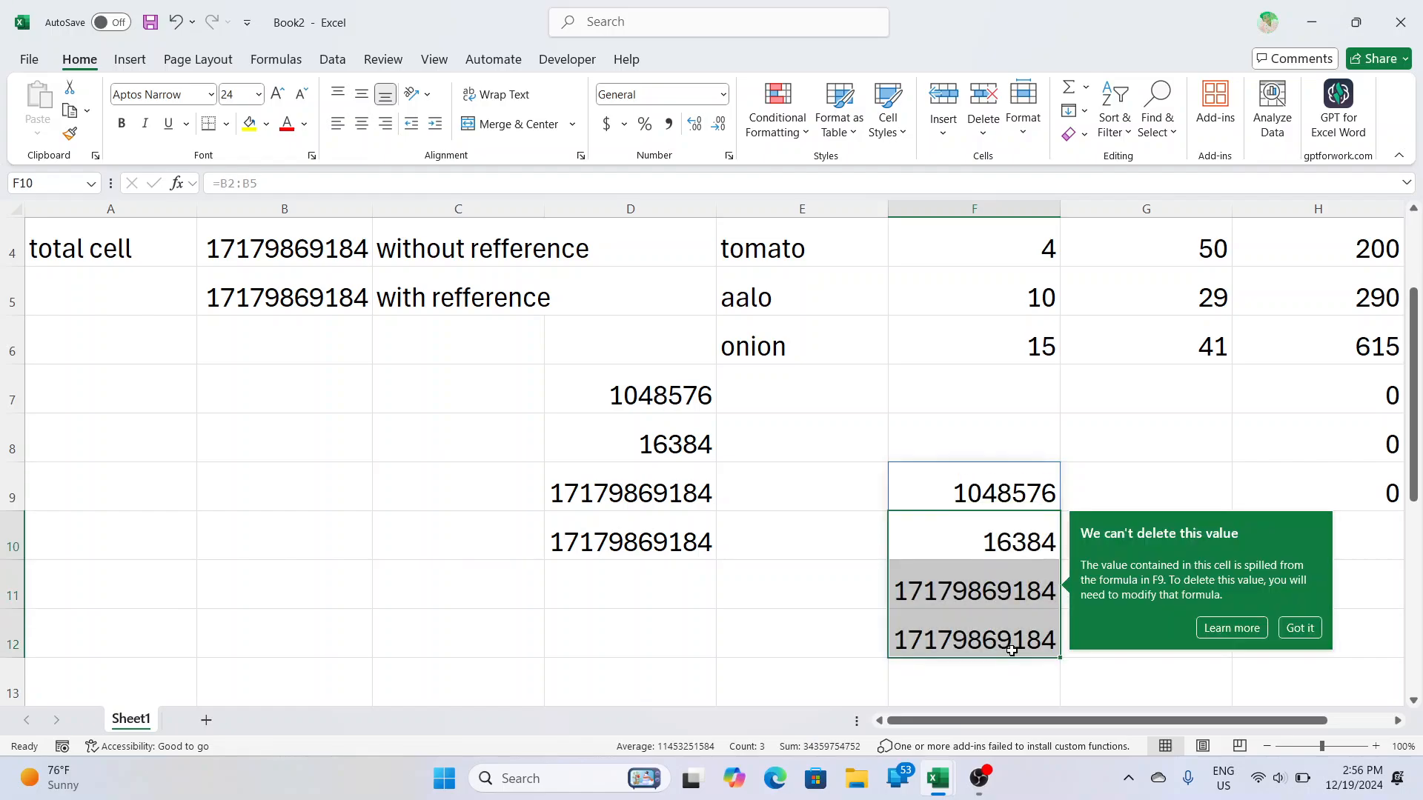
{"action": "left_click", "coordinate": [1300, 628]}
{"action": "left_click_drag", "start_coordinate": [1030, 497], "coordinate": [995, 639]}
{"action": "key", "text": "Delete"}
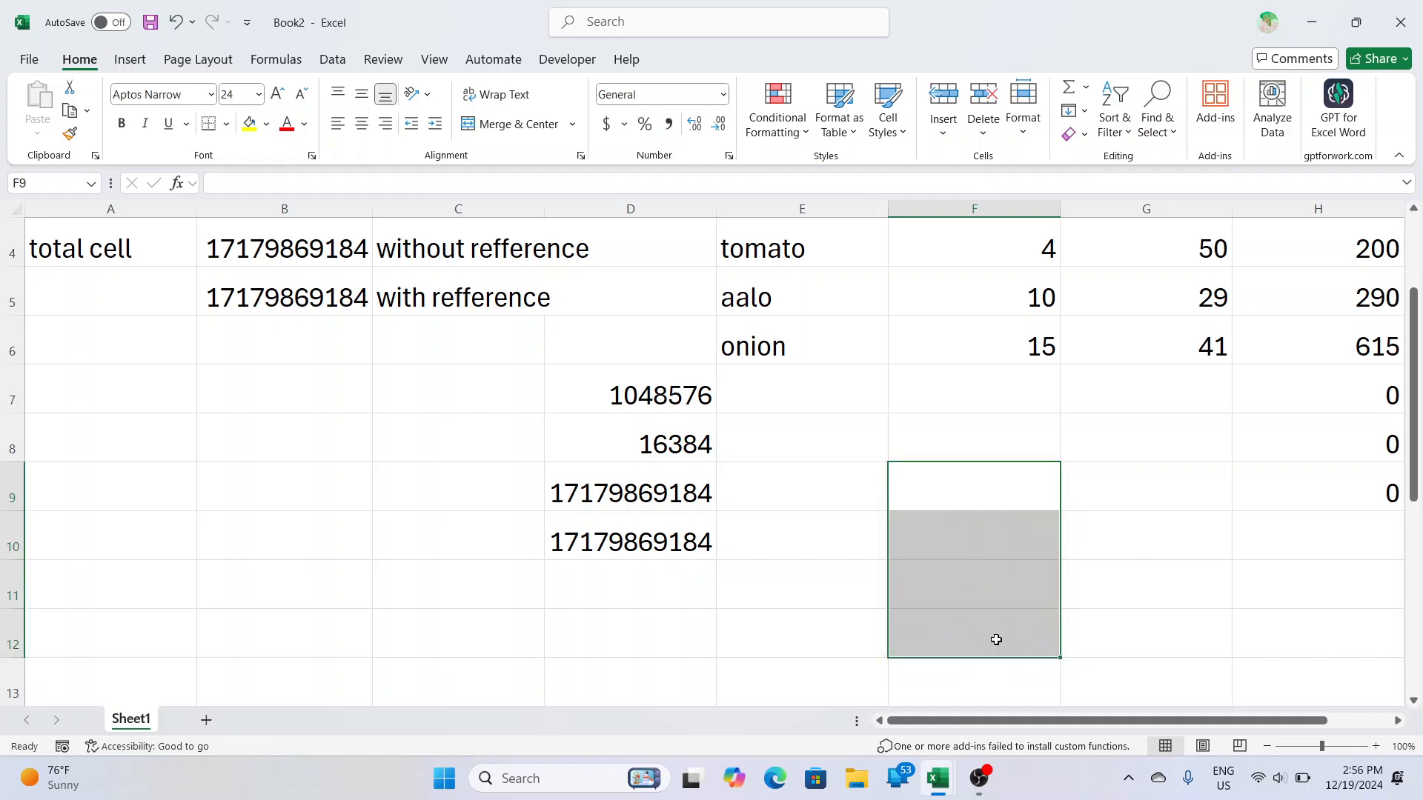
{"action": "left_click", "coordinate": [996, 639]}
{"action": "scroll", "coordinate": [813, 442], "scroll_direction": "up", "scroll_amount": 1}
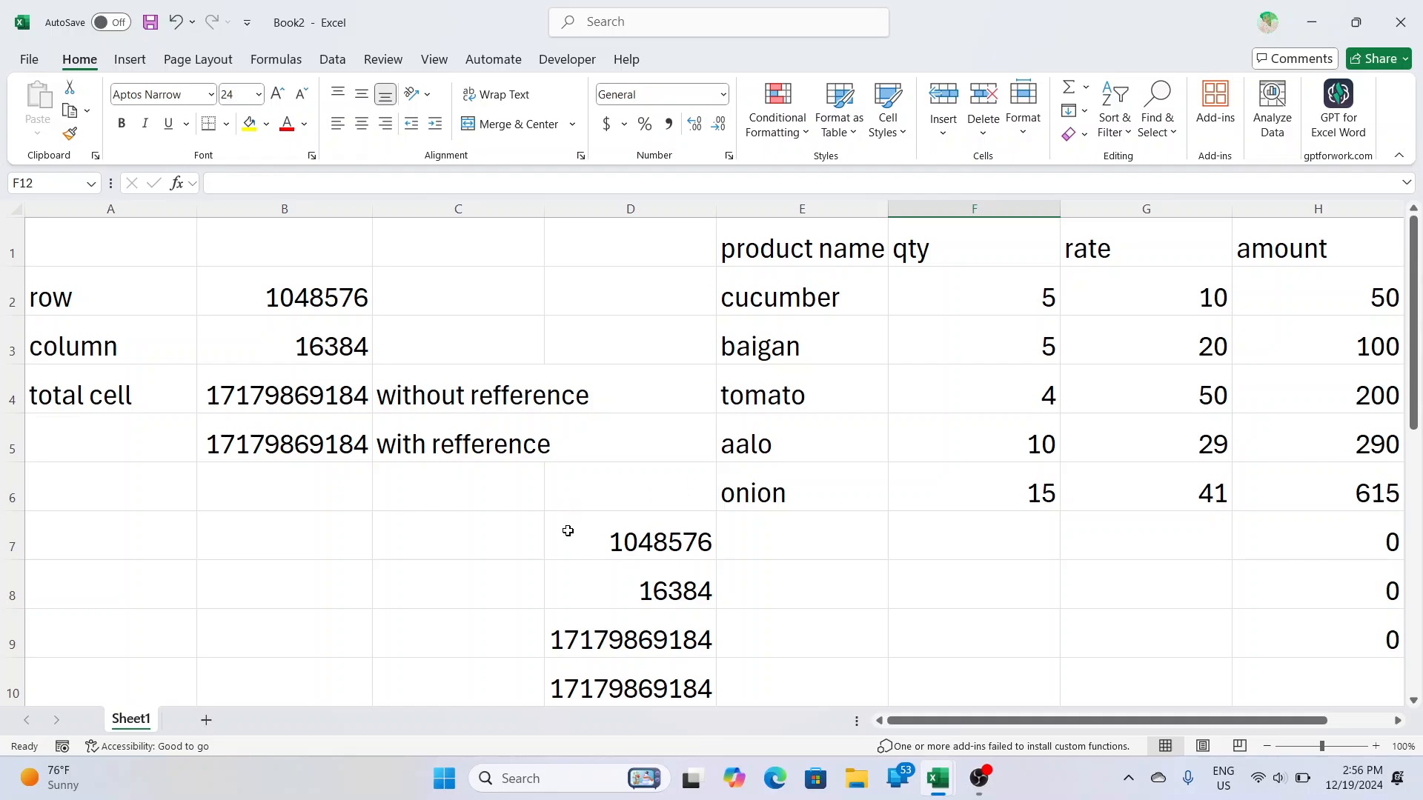
{"action": "left_click", "coordinate": [930, 551]}
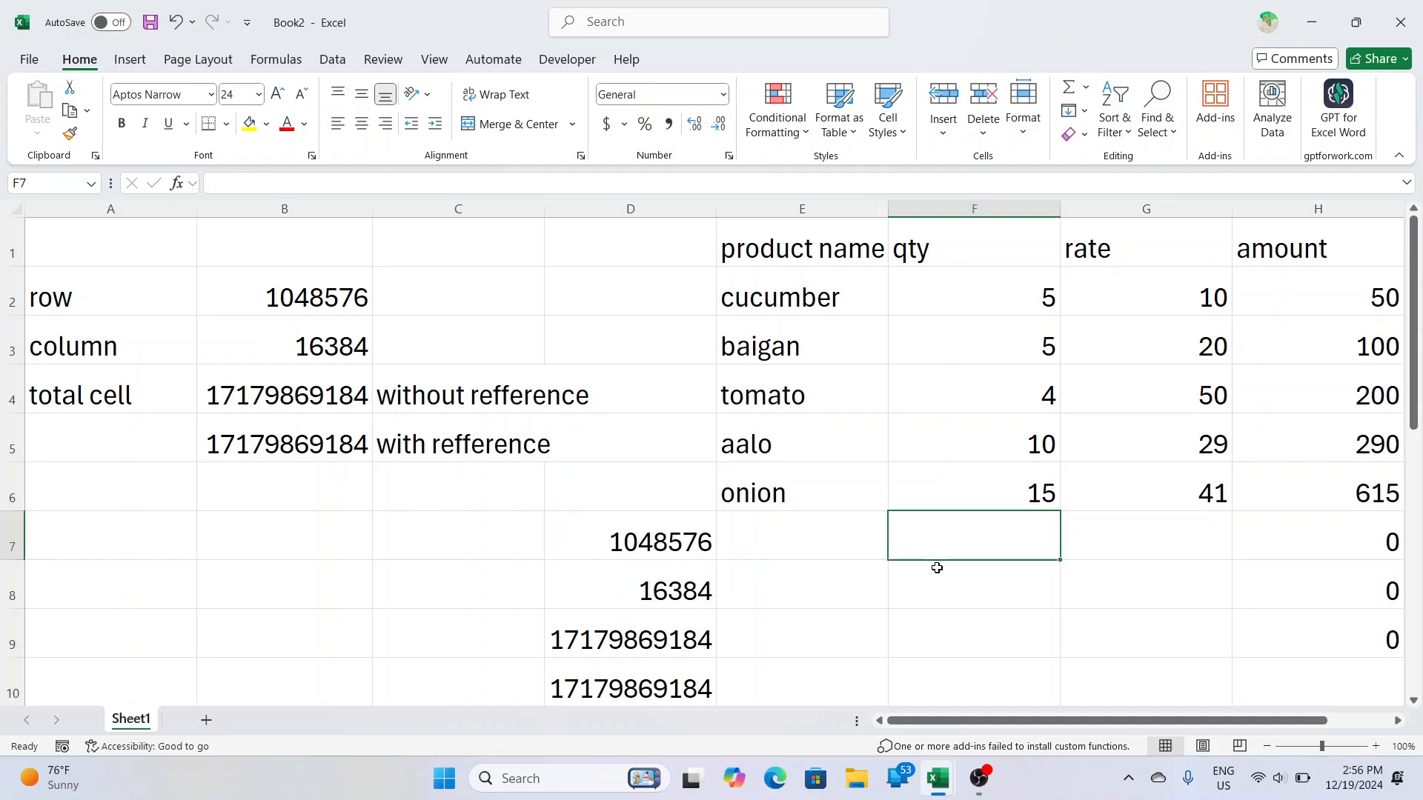
{"action": "left_click", "coordinate": [971, 590]}
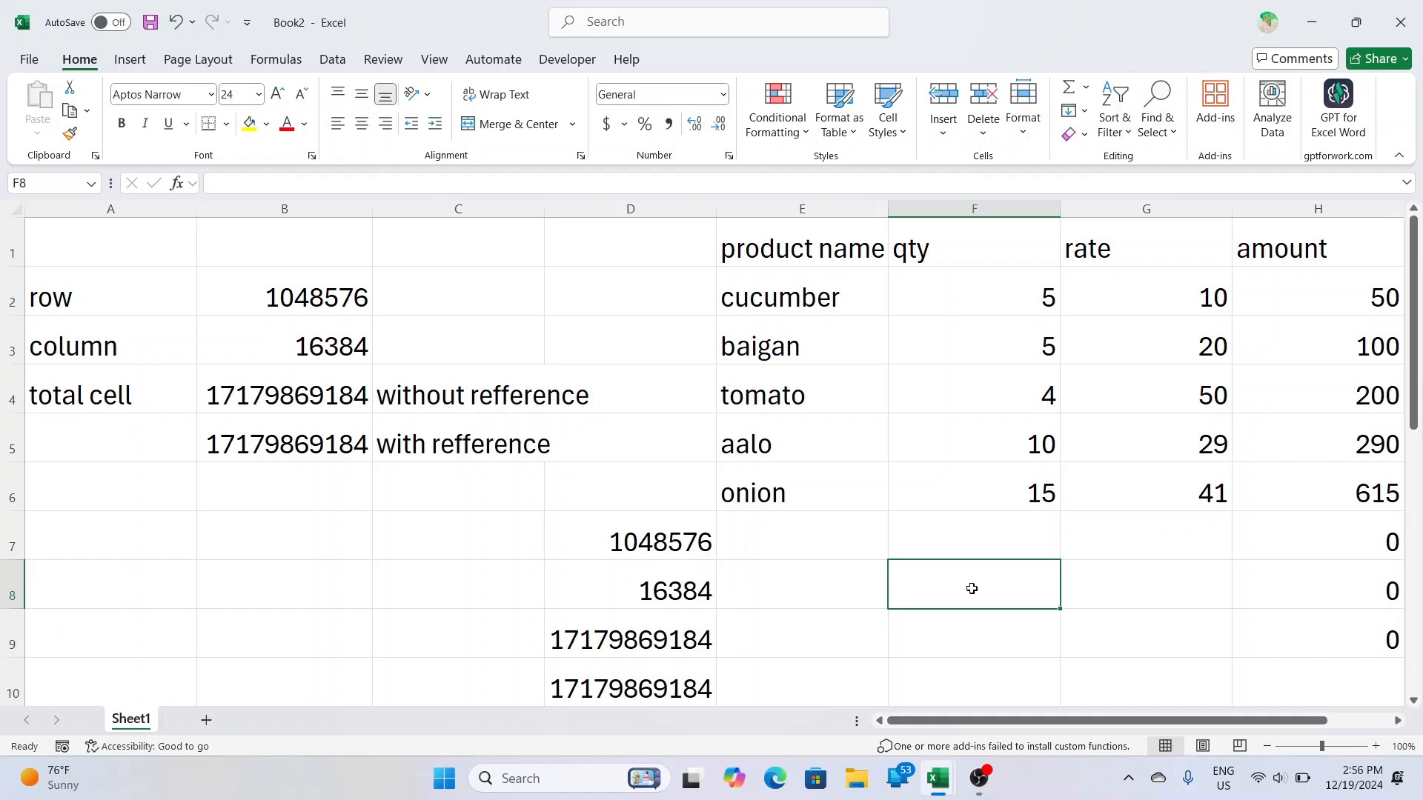
{"action": "type", "text": "="}
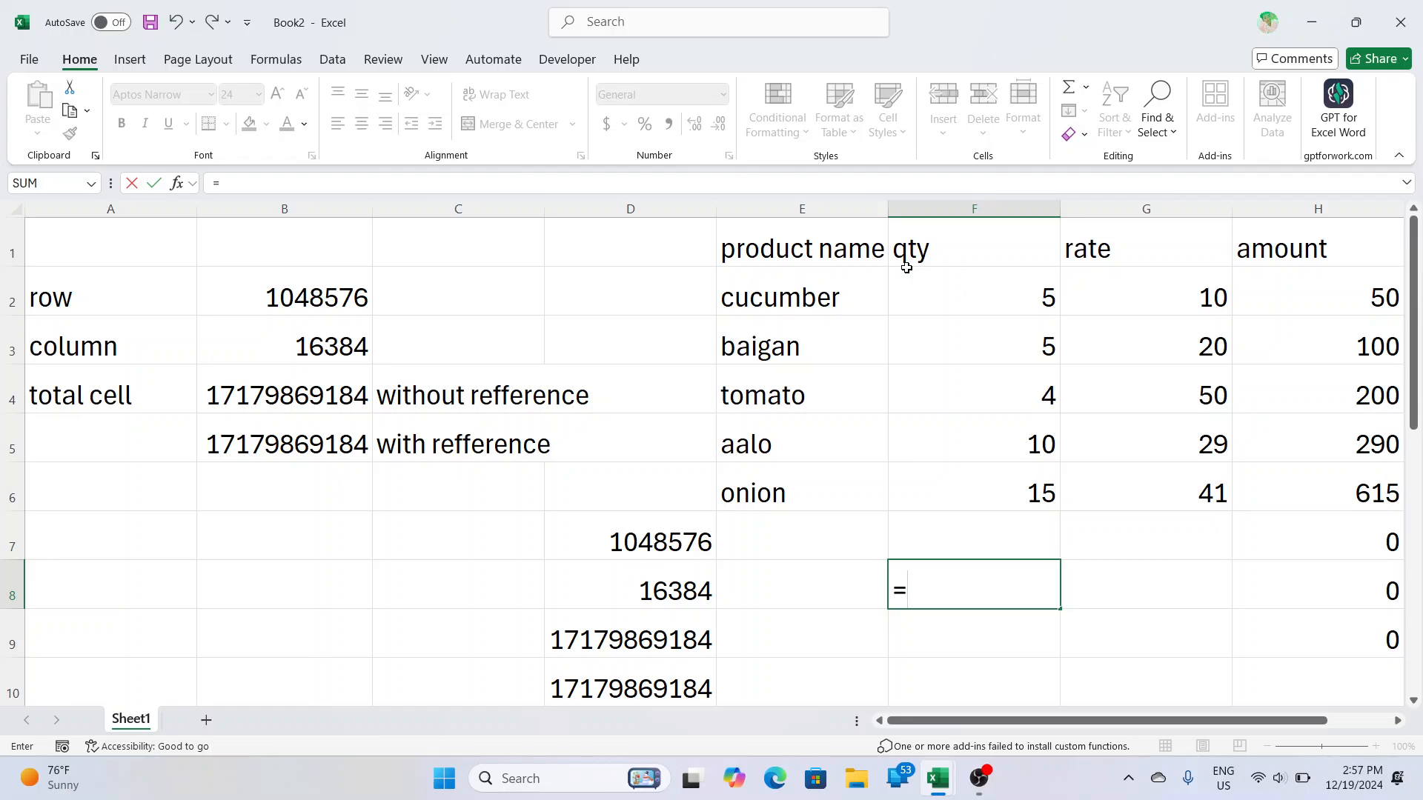
{"action": "key", "text": "BackSpace"}
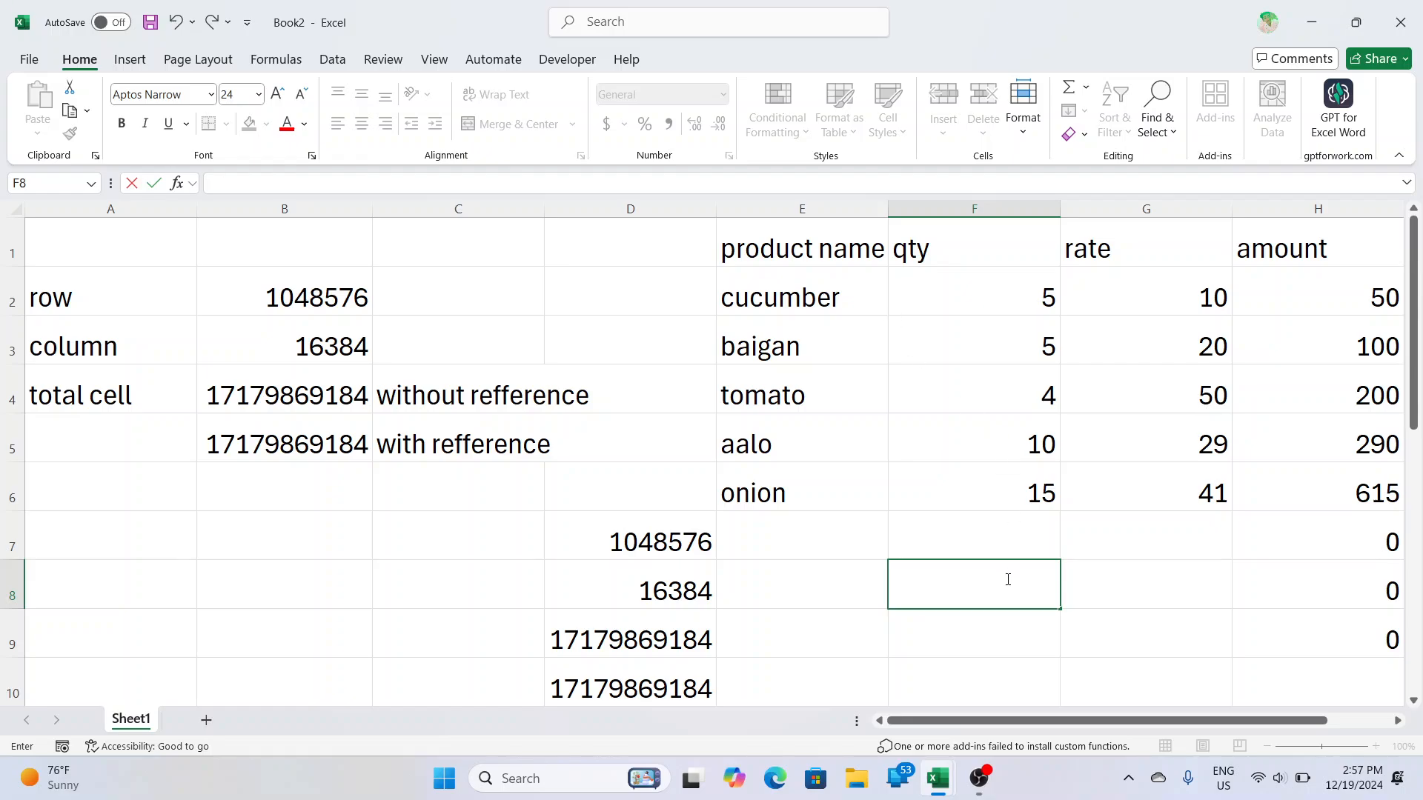
{"action": "key", "text": "F2"}
{"action": "left_click", "coordinate": [999, 552]}
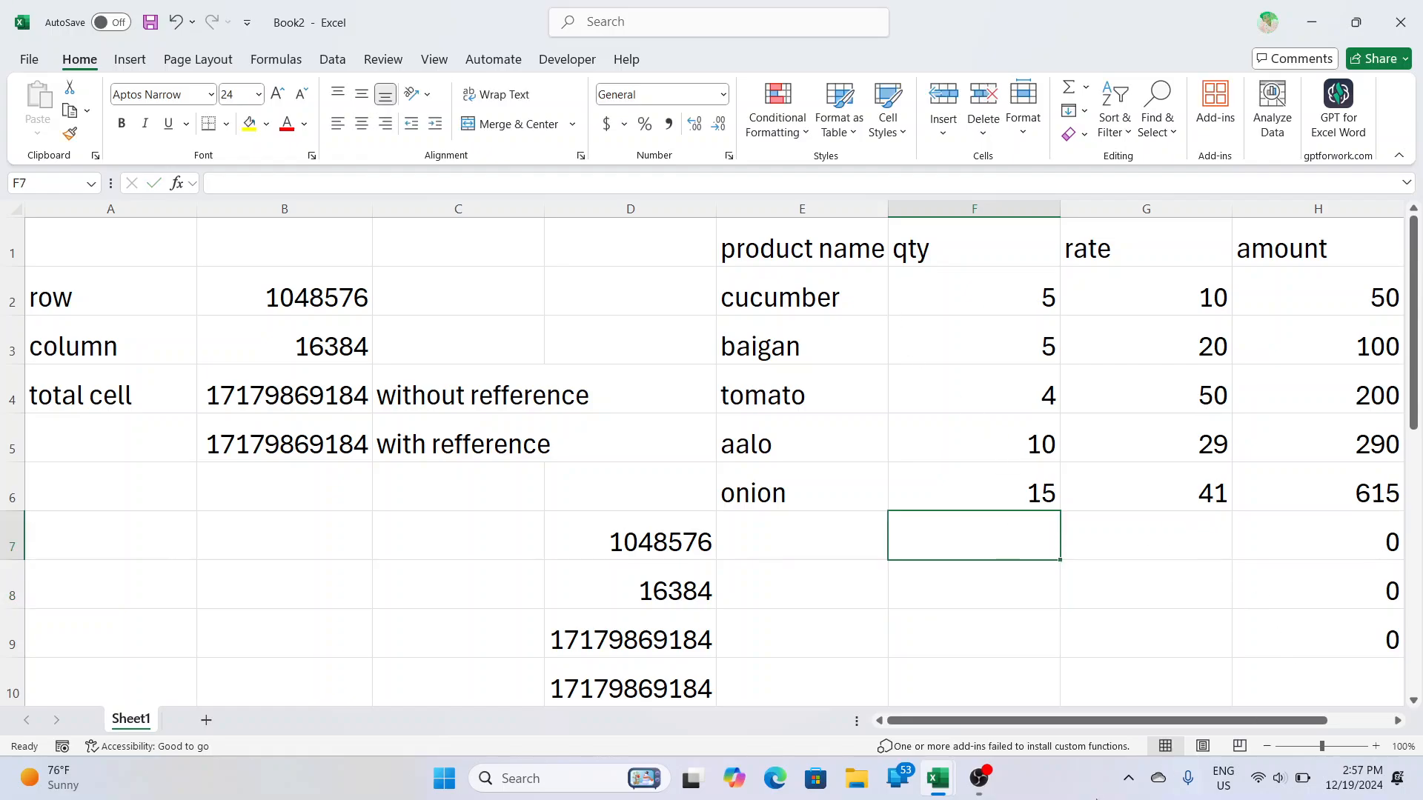
- Clear cells H7:H9 below the amount column and look over the qty, rate and amount values of the products
{"action": "left_click_drag", "start_coordinate": [1111, 728], "coordinate": [1175, 729]}
{"action": "left_click_drag", "start_coordinate": [1216, 540], "coordinate": [1200, 648]}
{"action": "key", "text": "Delete"}
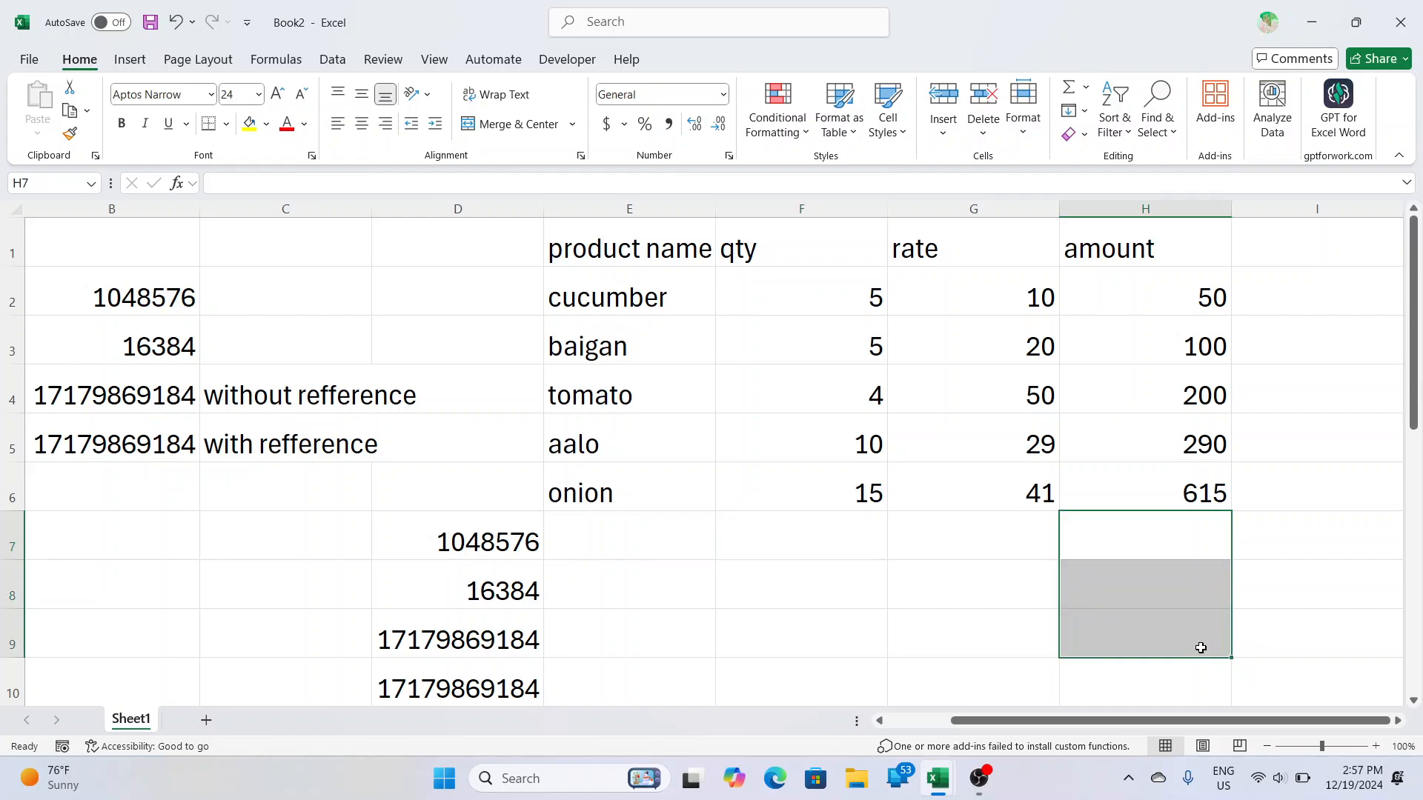
{"action": "left_click", "coordinate": [1185, 516]}
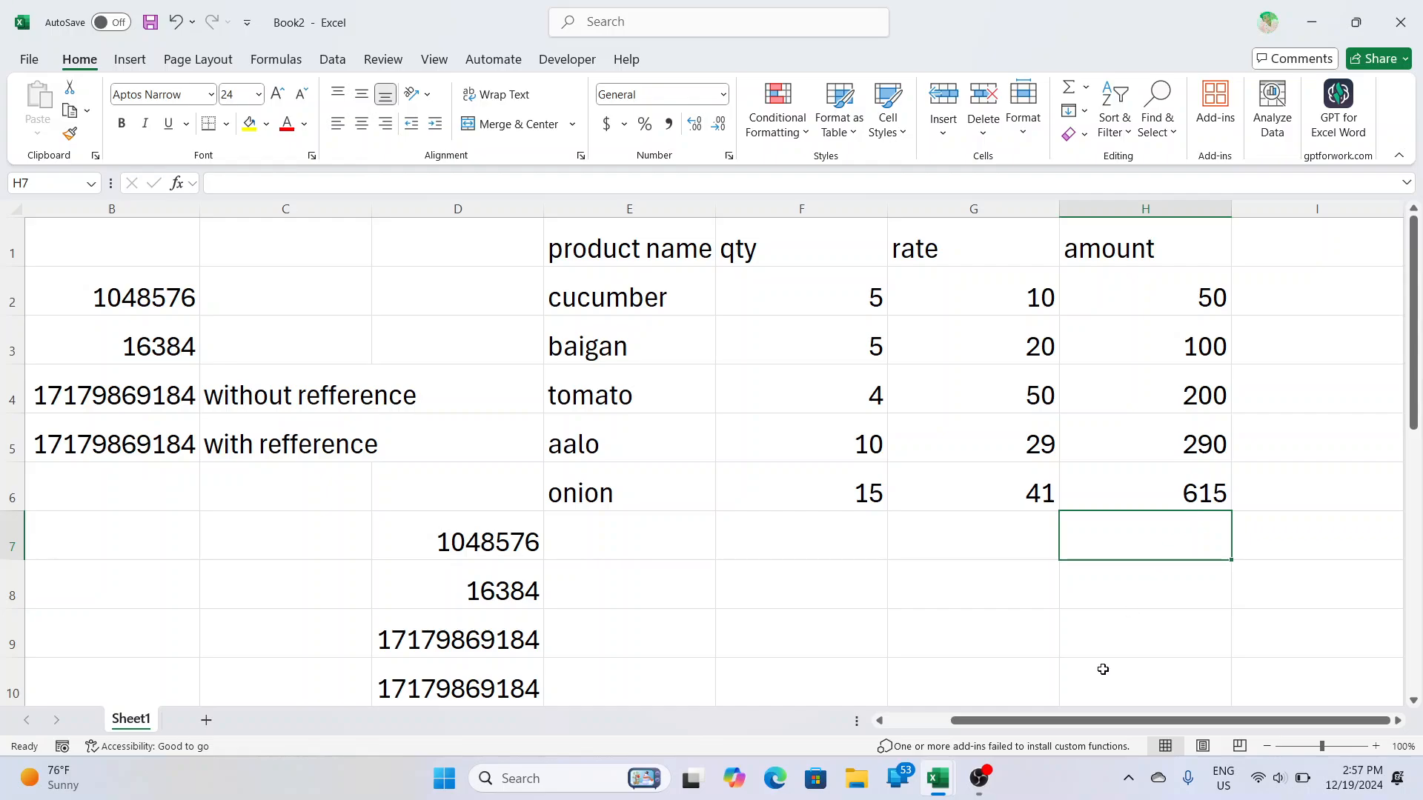
{"action": "left_click_drag", "start_coordinate": [1186, 296], "coordinate": [1200, 426]}
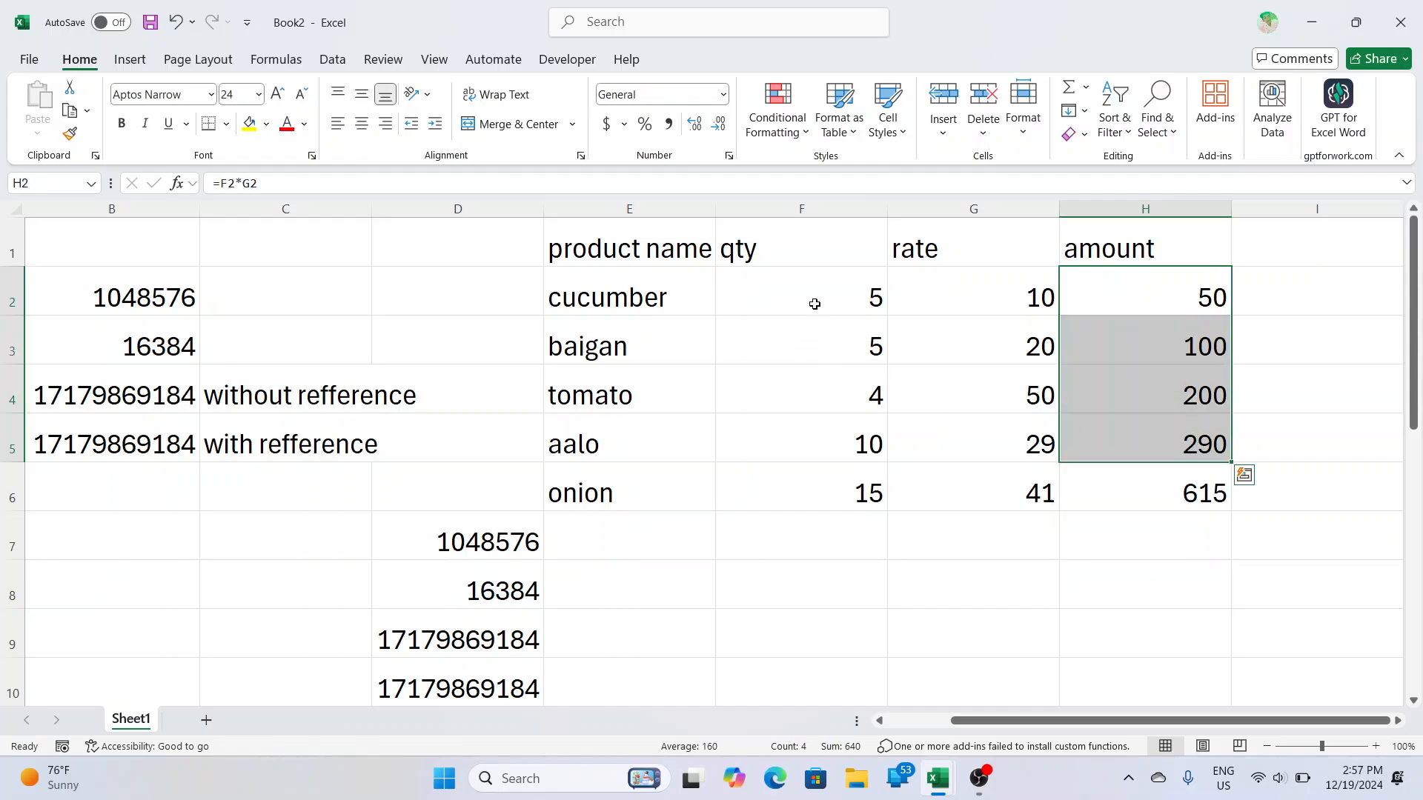
{"action": "left_click_drag", "start_coordinate": [813, 302], "coordinate": [830, 495]}
{"action": "left_click_drag", "start_coordinate": [990, 310], "coordinate": [1001, 480]}
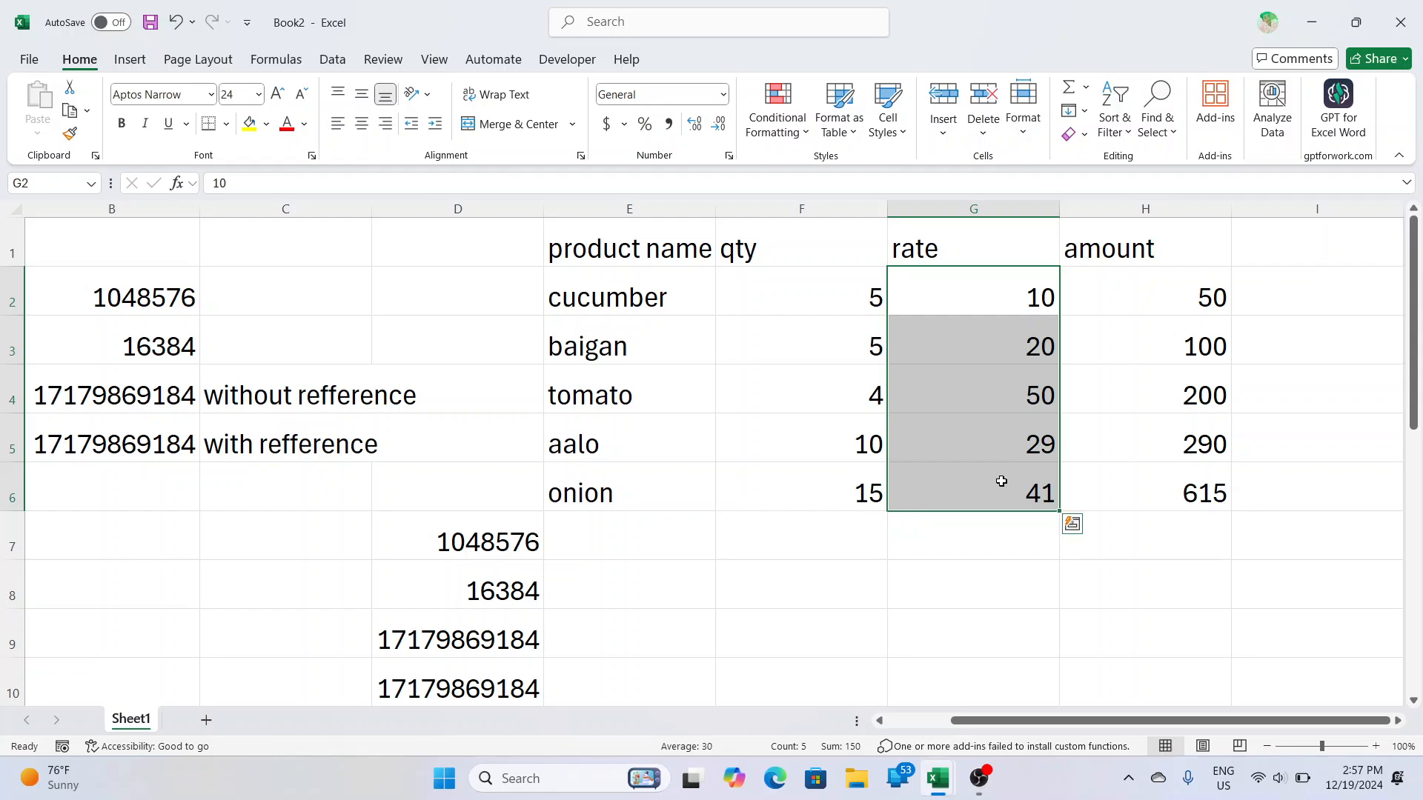
{"action": "left_click_drag", "start_coordinate": [1190, 296], "coordinate": [1187, 493]}
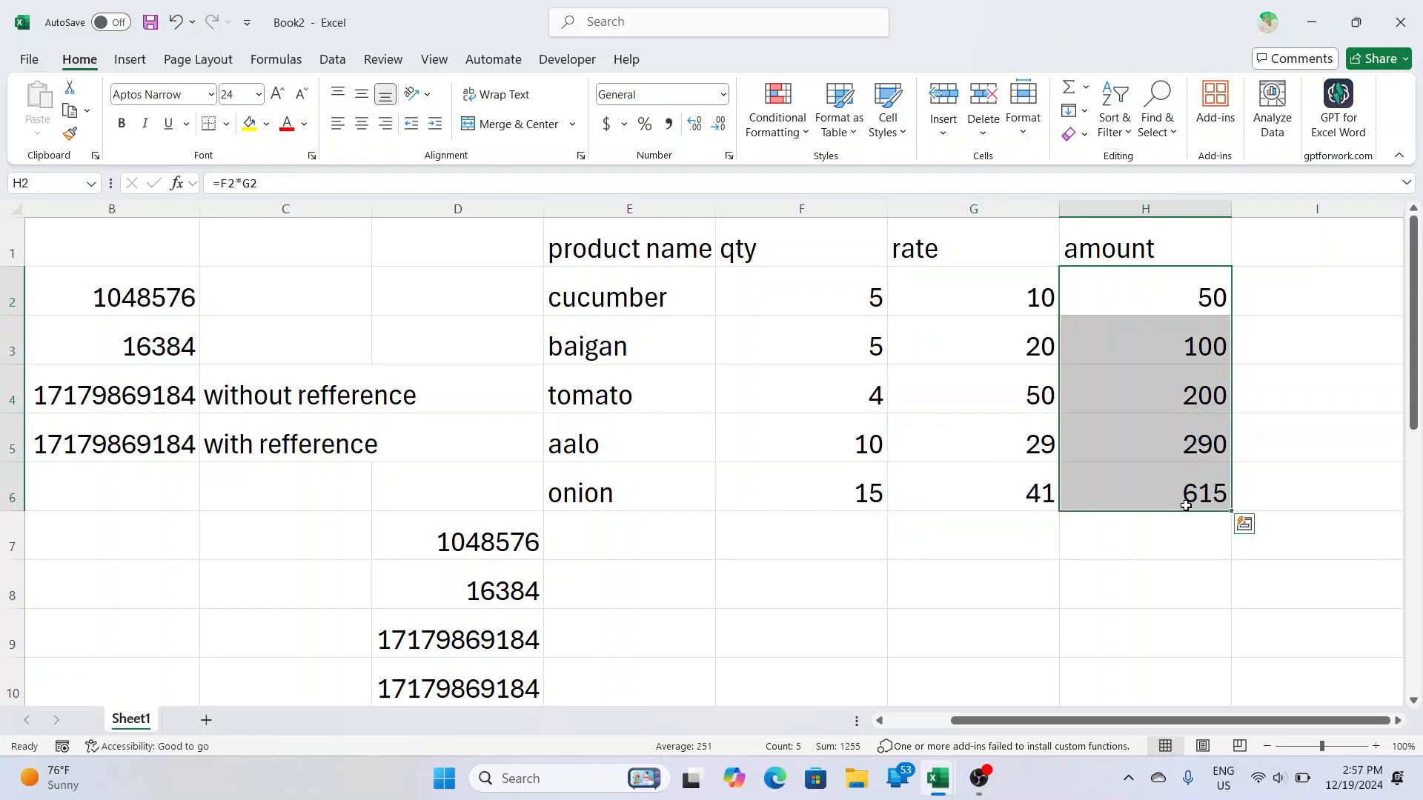
- Total the amounts in H7 with a SUM formula that references H2, H3, H4, H5 and H6 individually
{"action": "left_click", "coordinate": [1183, 538]}
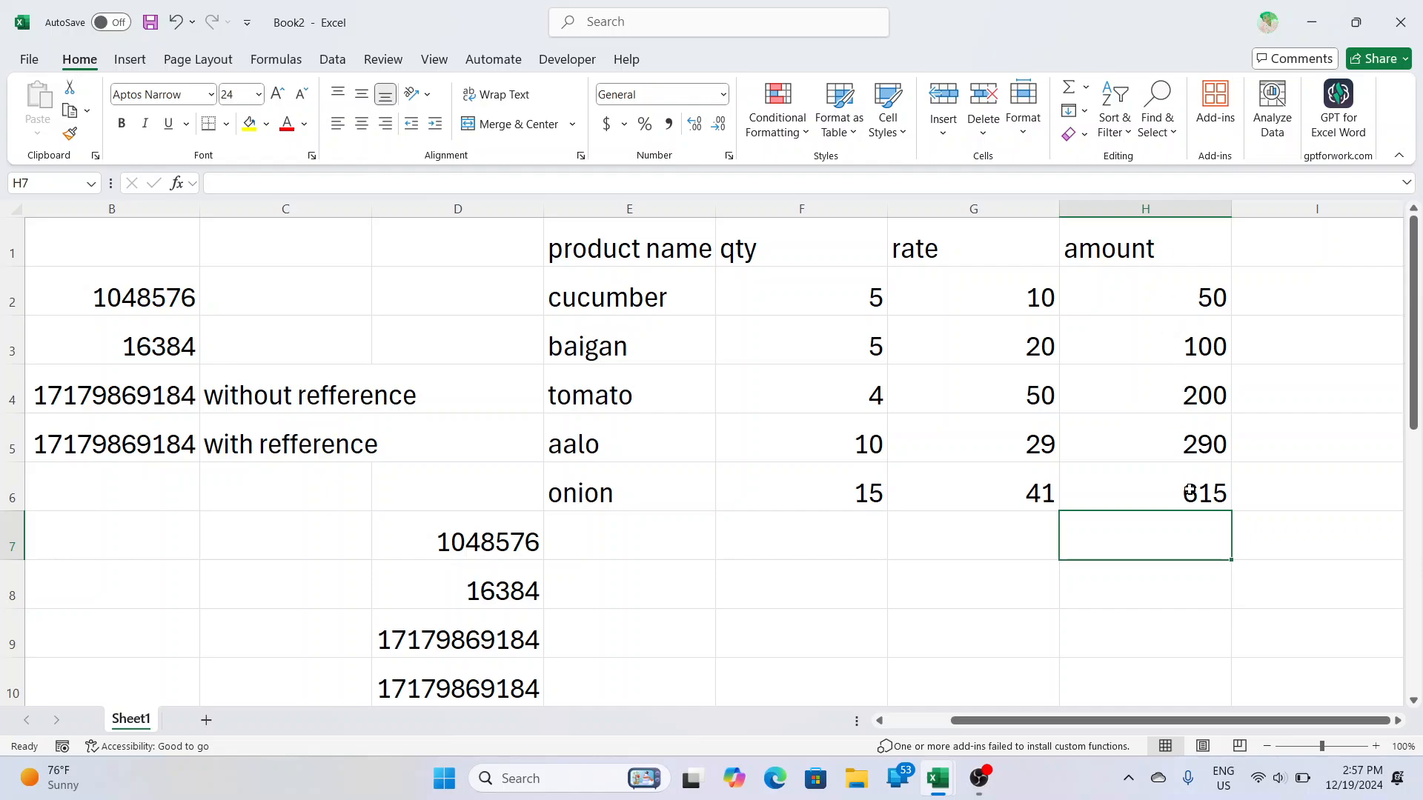
{"action": "type", "text": "=su"}
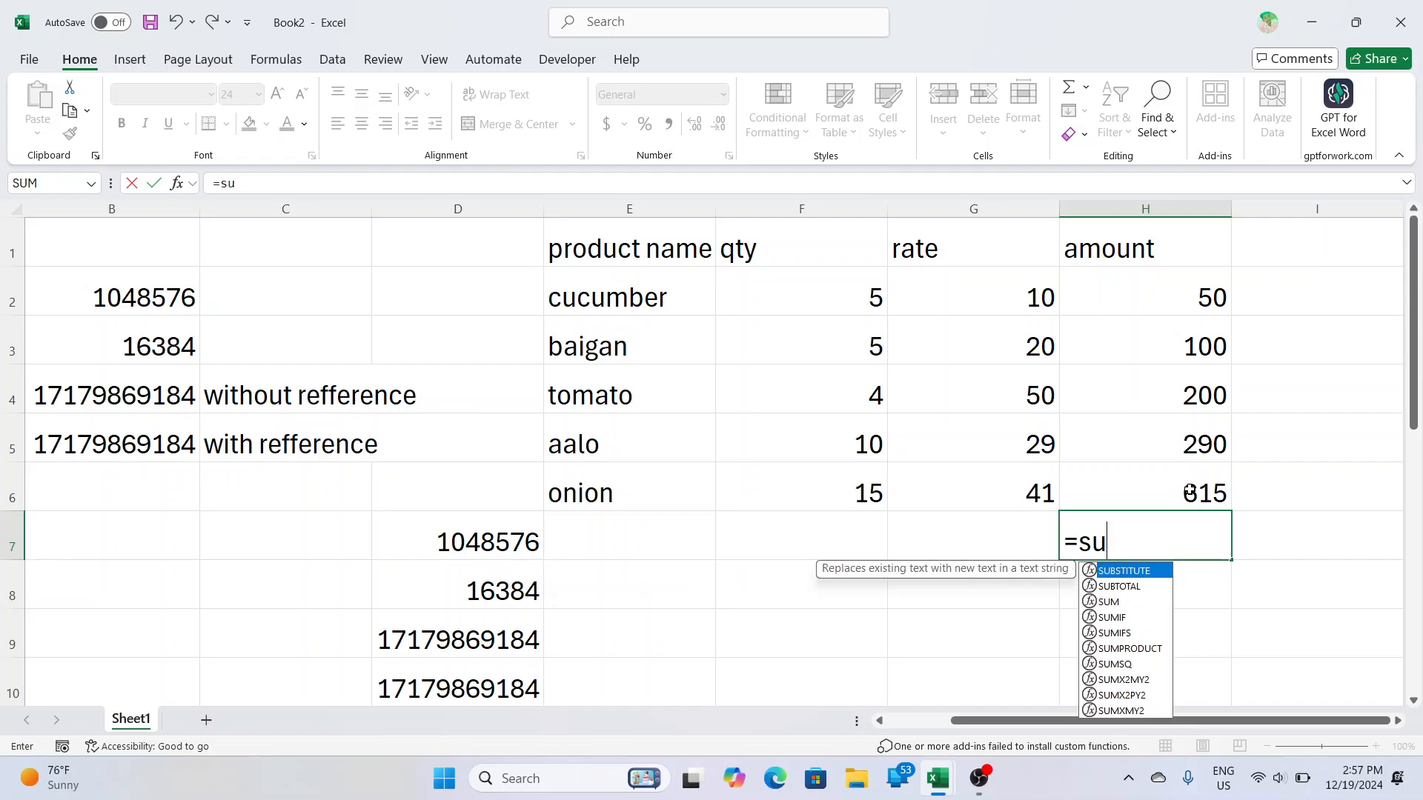
{"action": "type", "text": "m"}
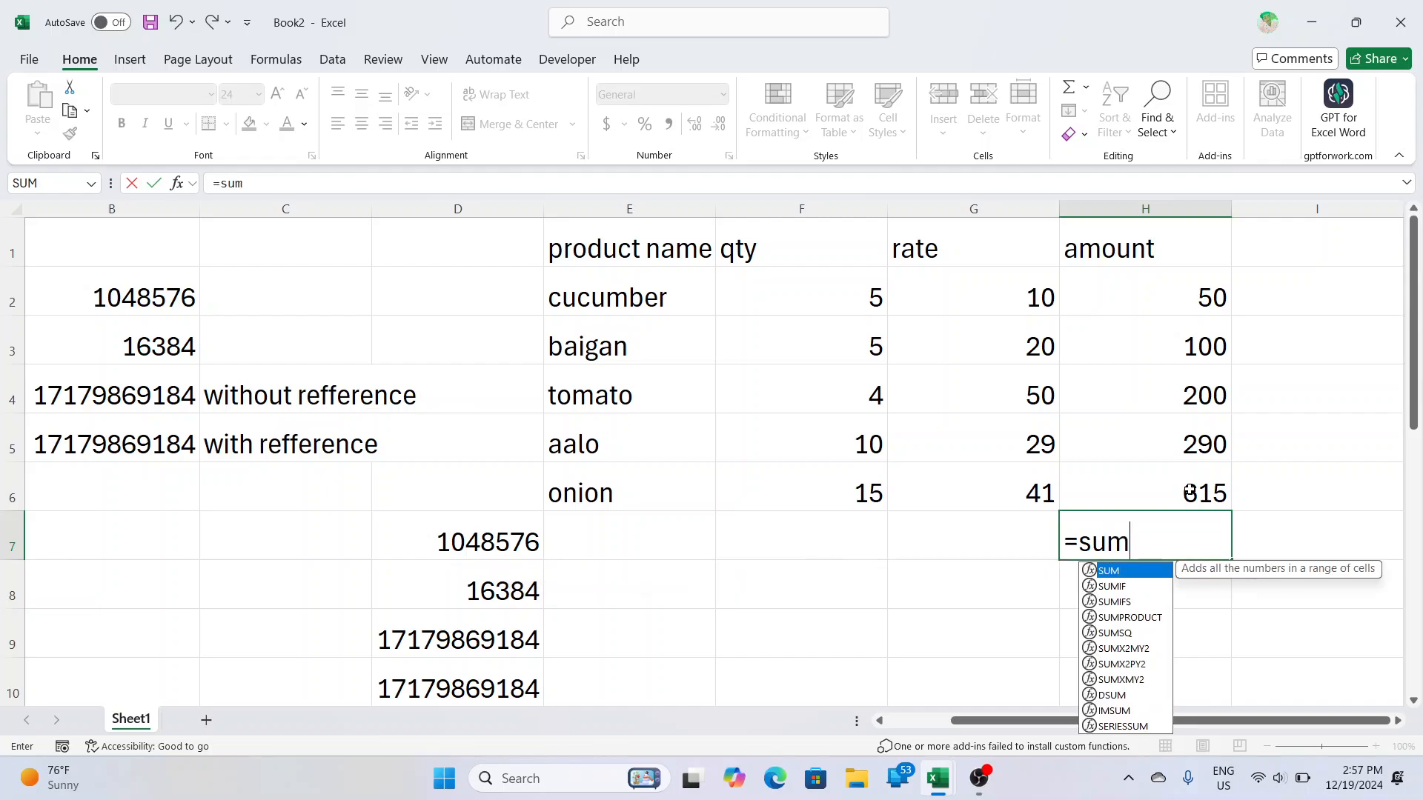
{"action": "type", "text": "("}
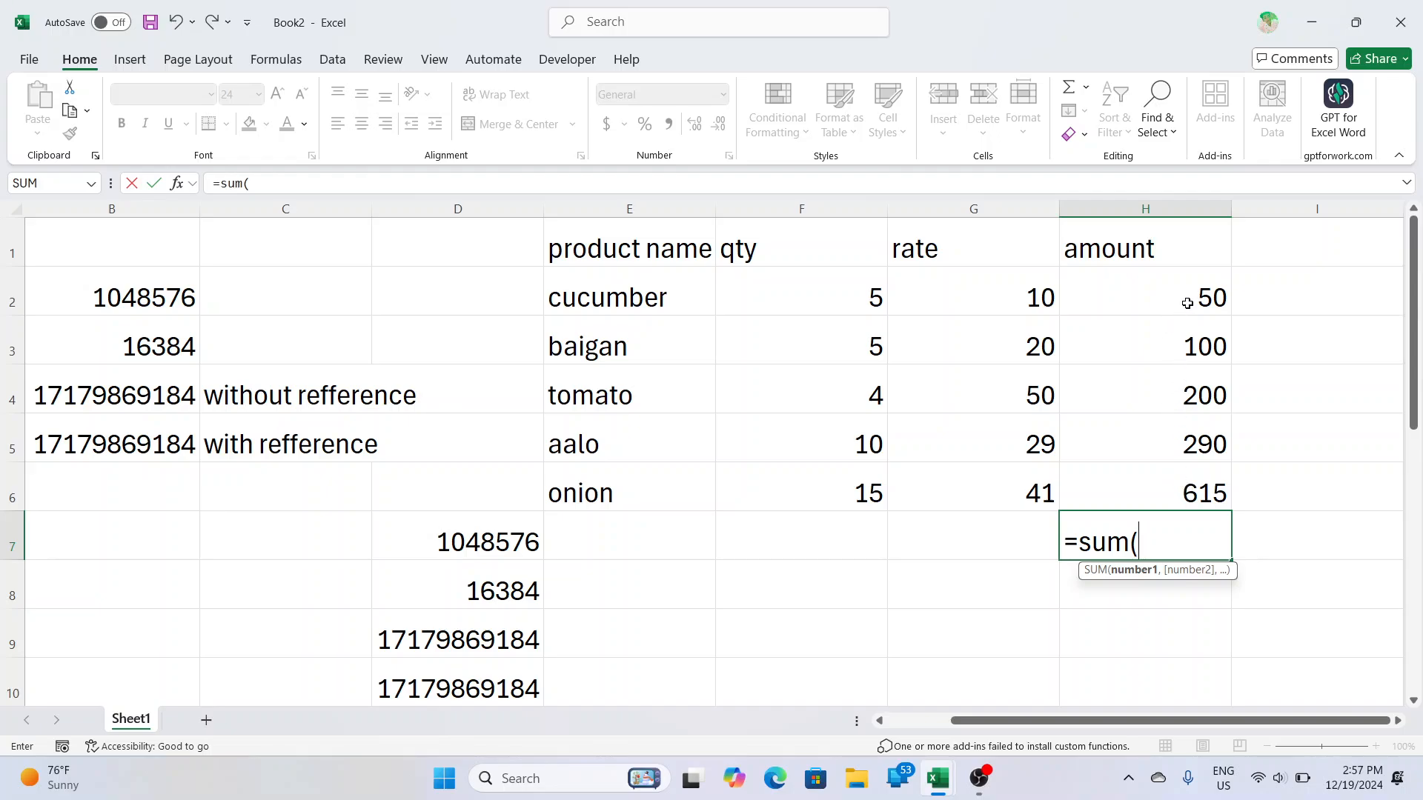
{"action": "left_click", "coordinate": [1180, 304]}
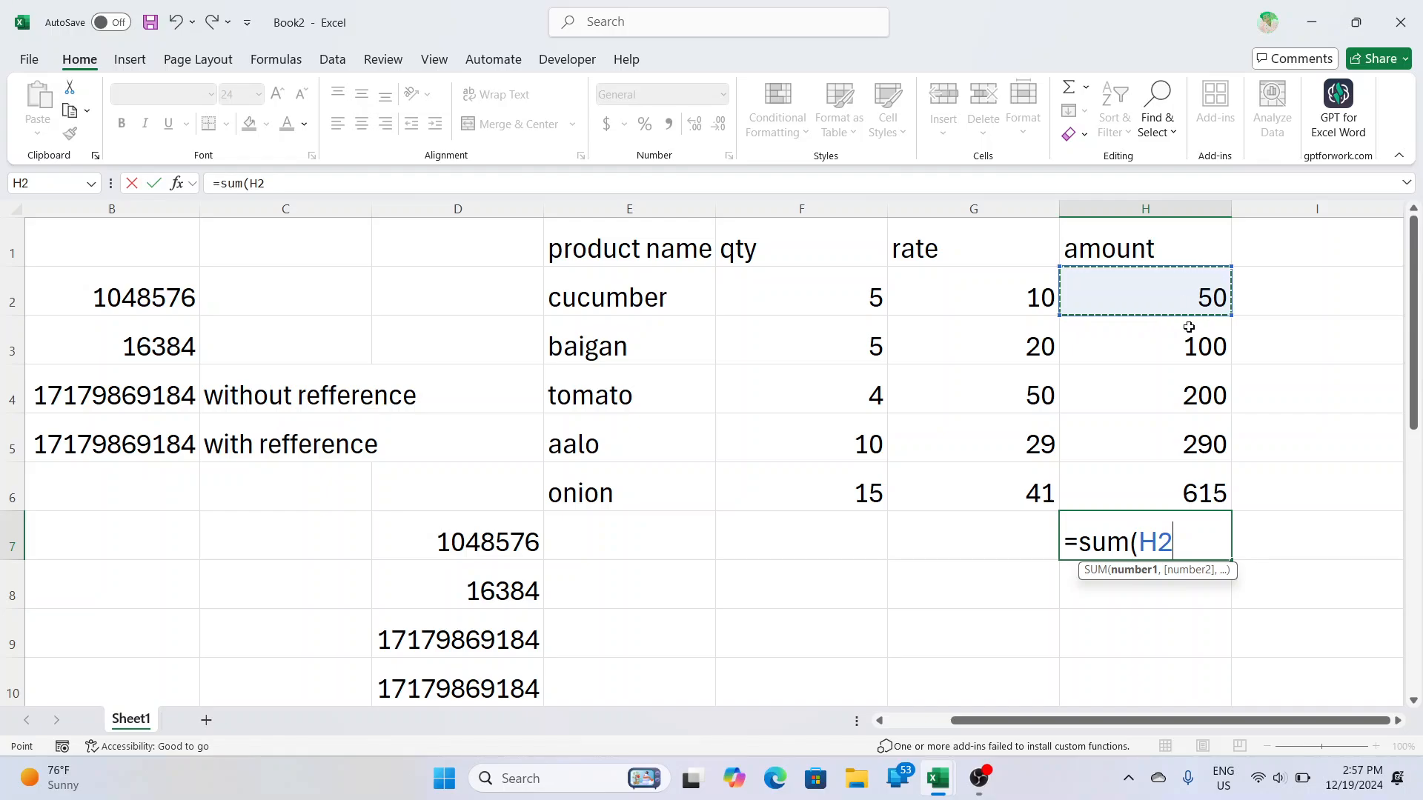
{"action": "type", "text": ","}
{"action": "left_click", "coordinate": [1188, 344]}
{"action": "type", "text": ","}
{"action": "left_click", "coordinate": [1188, 389]}
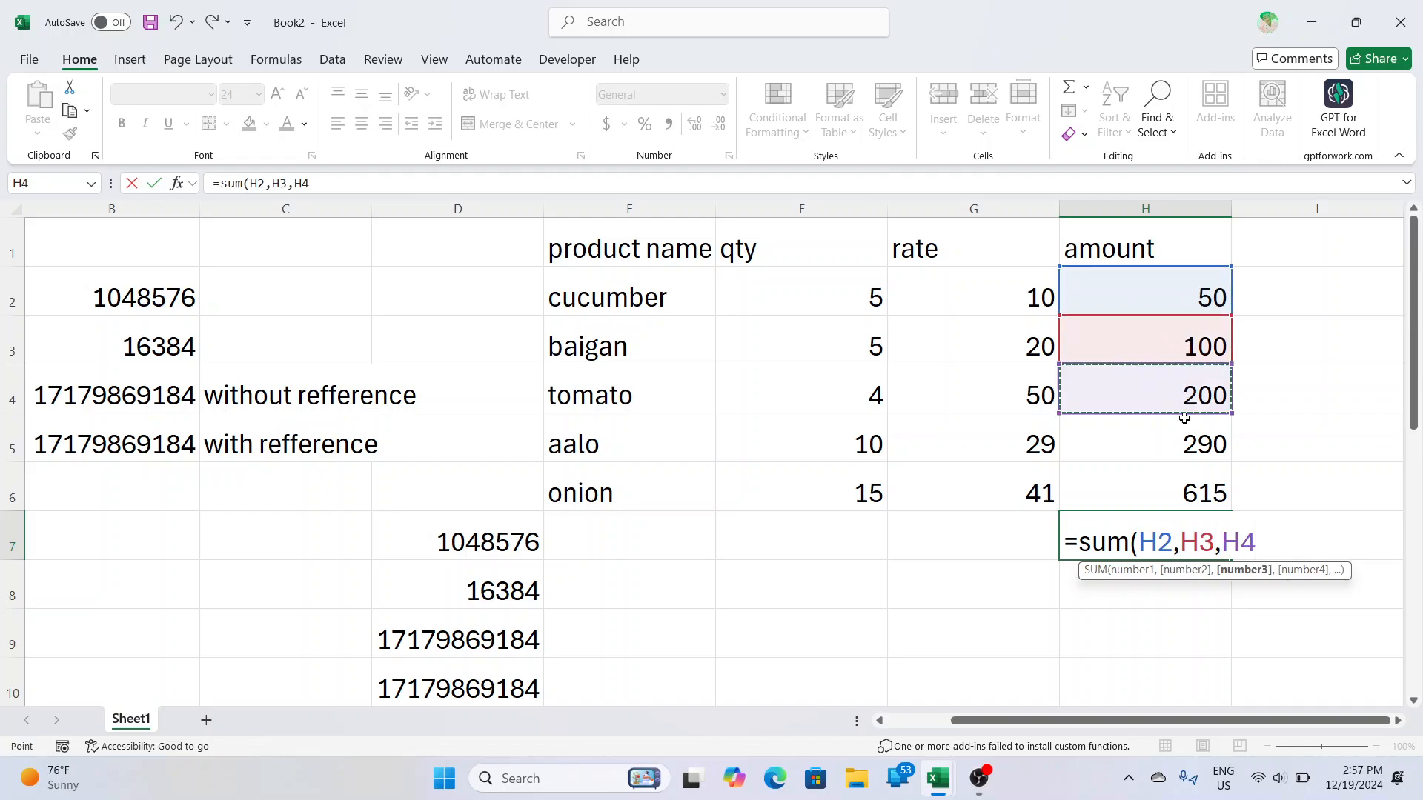
{"action": "type", "text": ","}
{"action": "left_click", "coordinate": [1183, 447]}
{"action": "type", "text": ","}
{"action": "left_click", "coordinate": [1200, 491]}
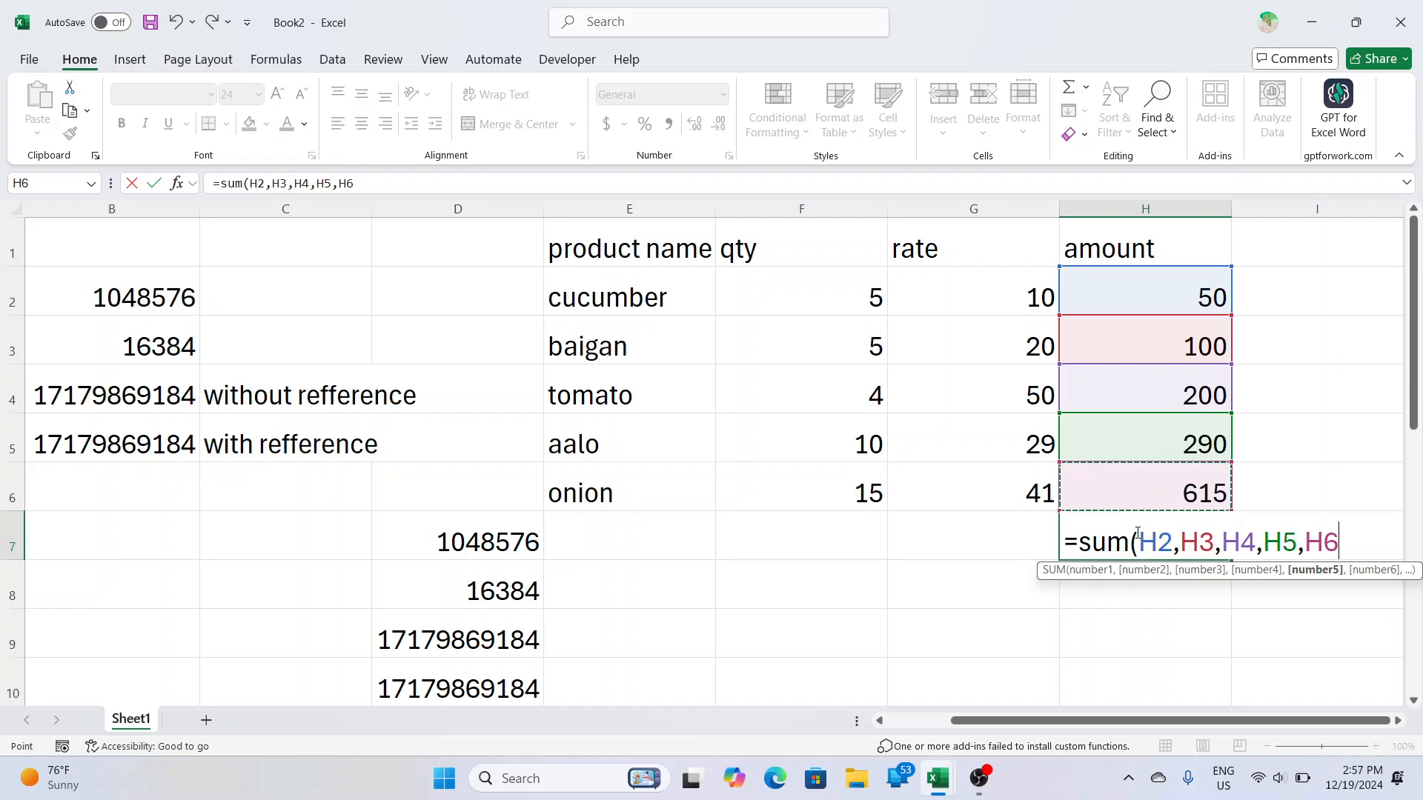
{"action": "type", "text": ")"}
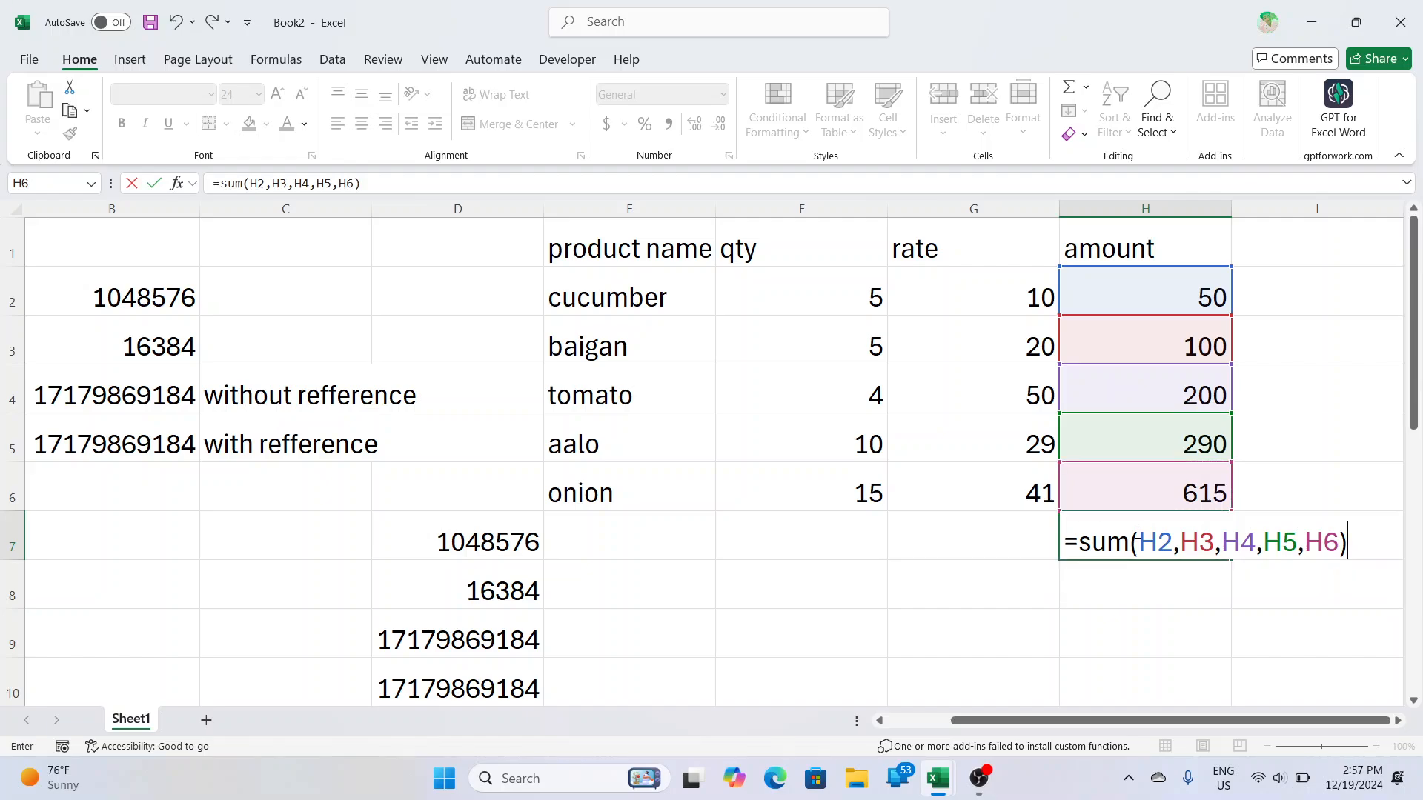
{"action": "key", "text": "Return"}
{"action": "left_click", "coordinate": [1137, 532]}
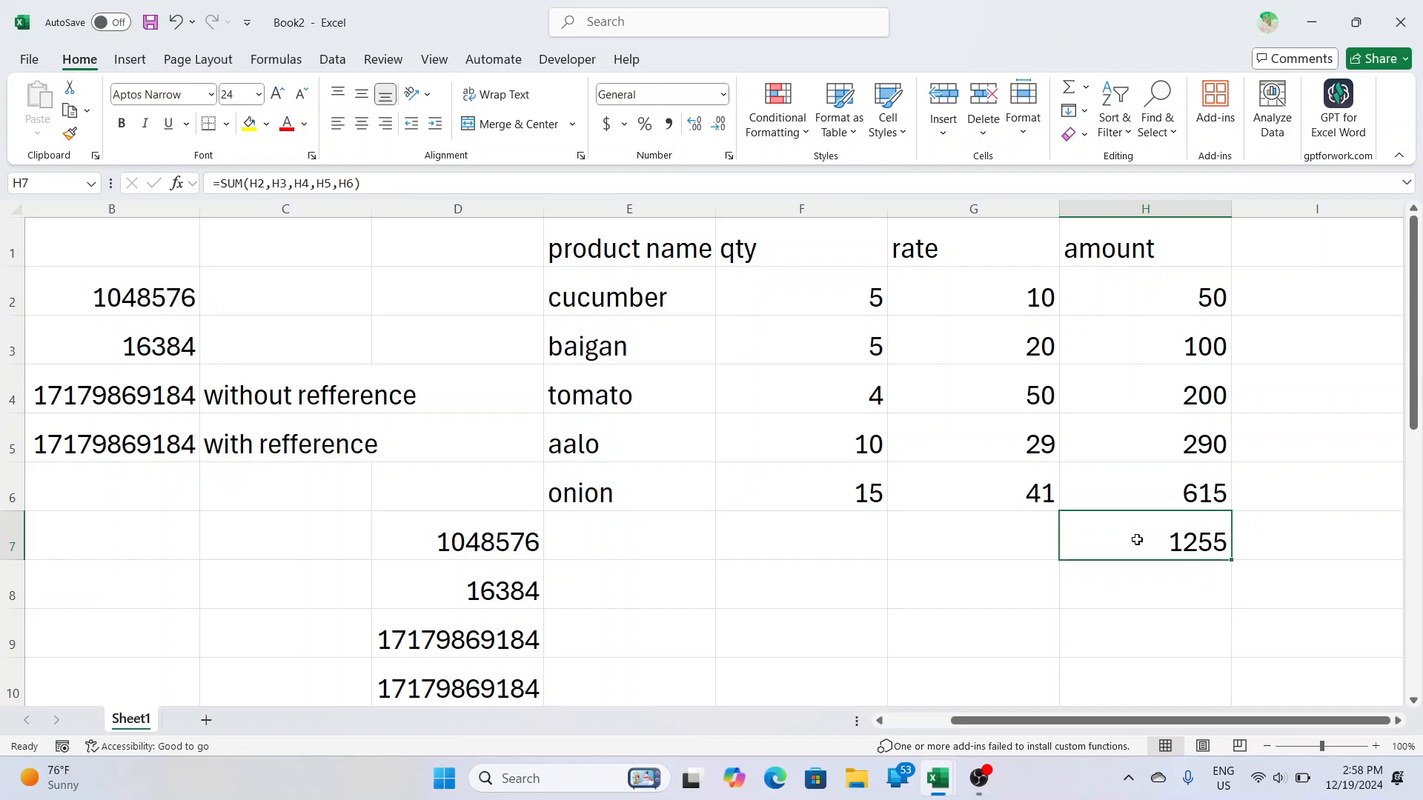
- Enter a SUM formula without cell references in H8, using the values 50, 100, 290 and 615
{"action": "left_click", "coordinate": [1142, 606]}
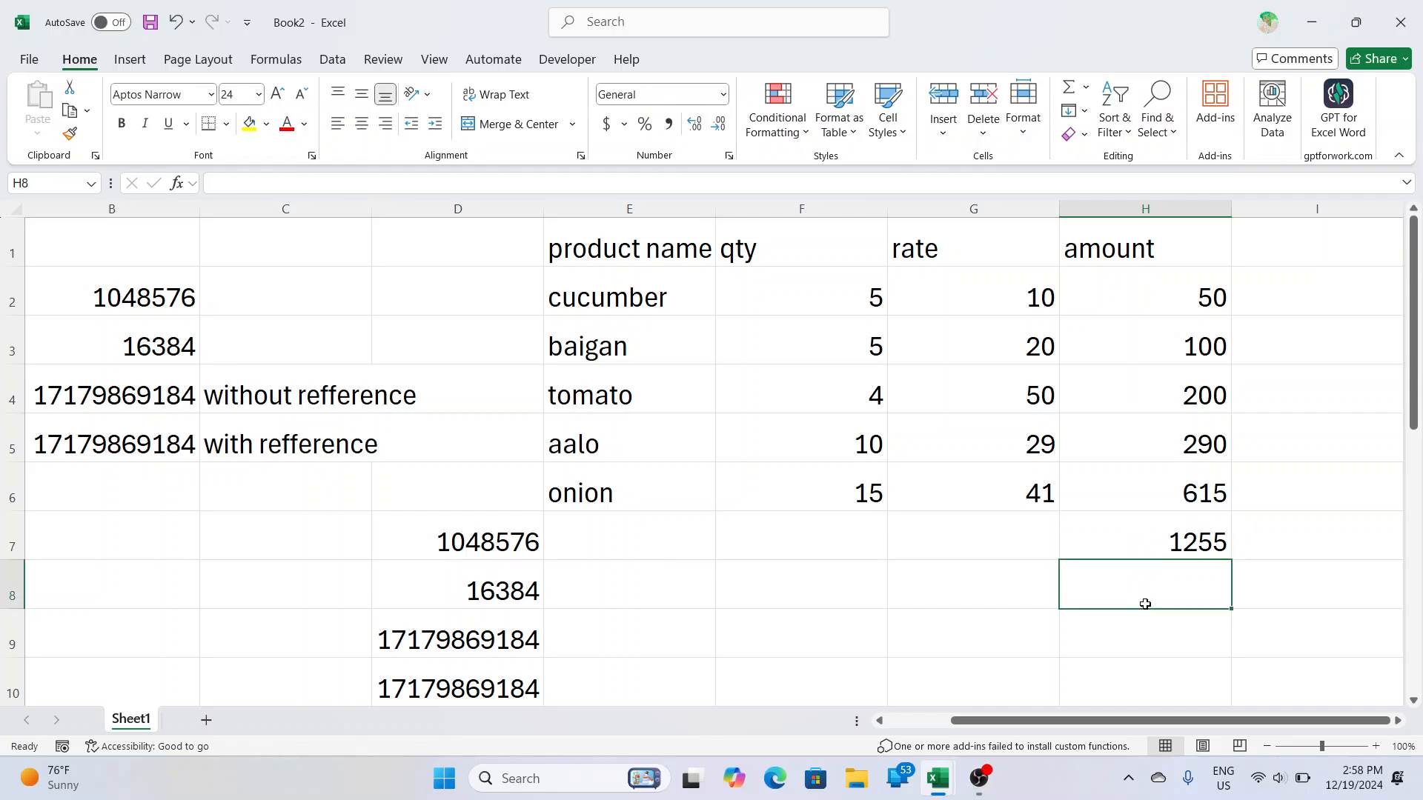
{"action": "type", "text": "=sum"}
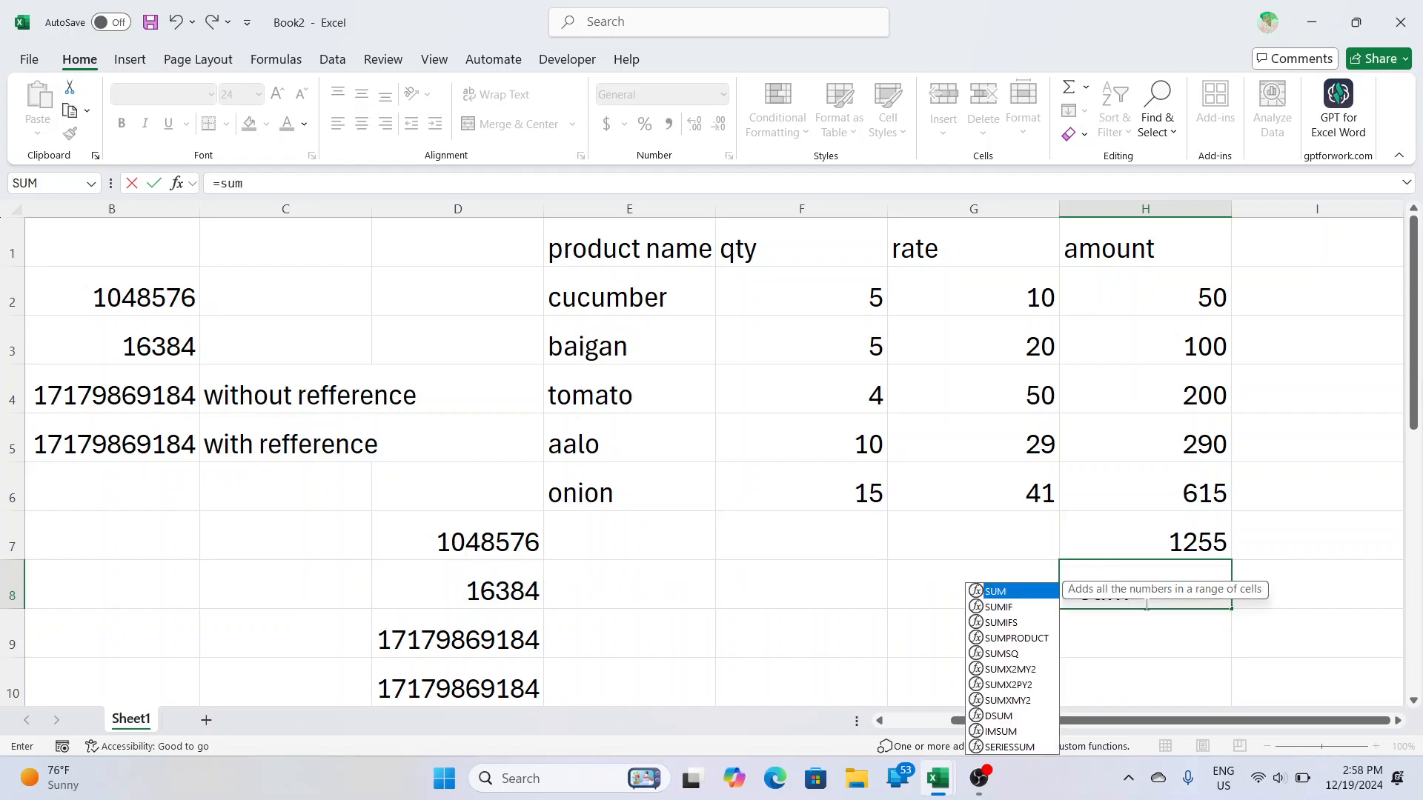
{"action": "key", "text": "Tab"}
{"action": "type", "text": "50,10"}
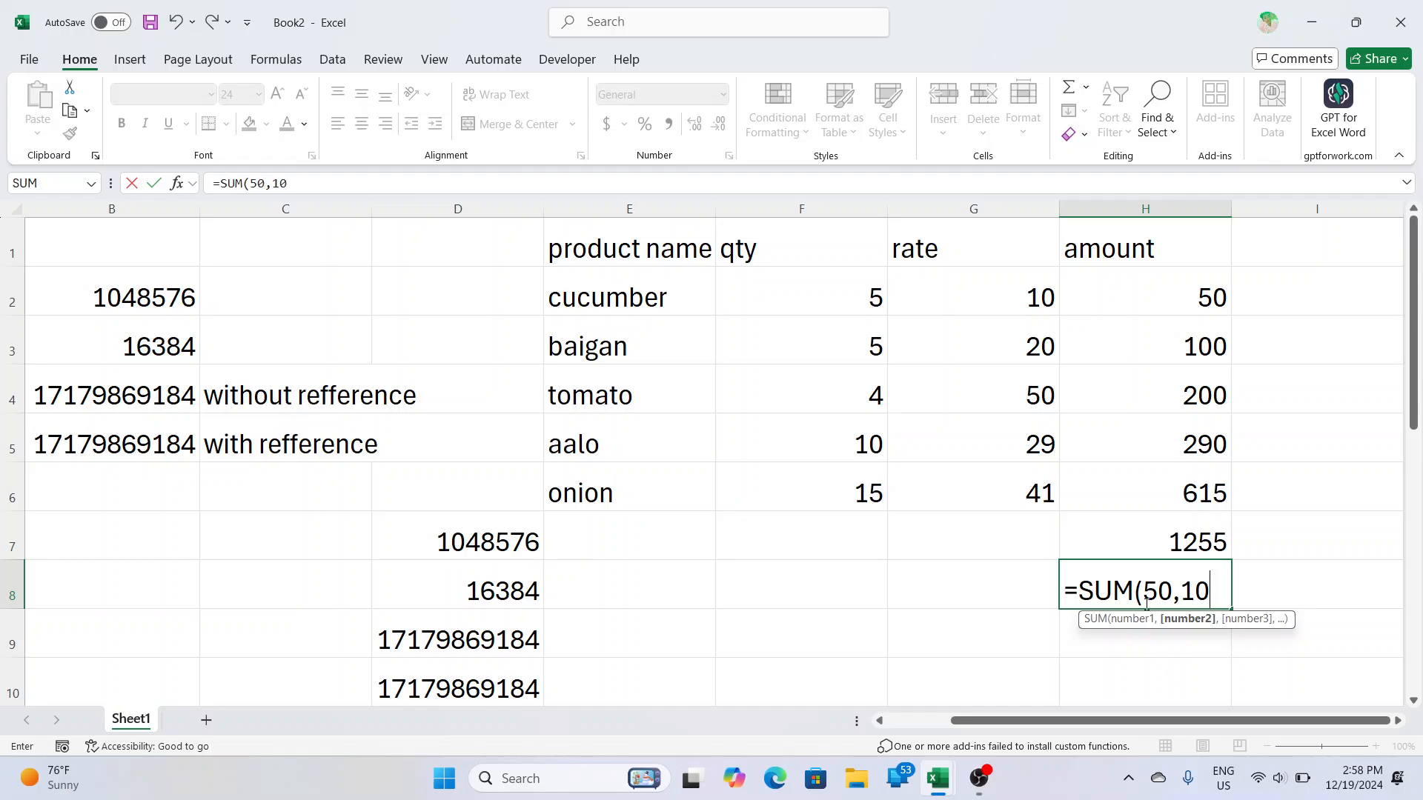
{"action": "type", "text": "0,290,"}
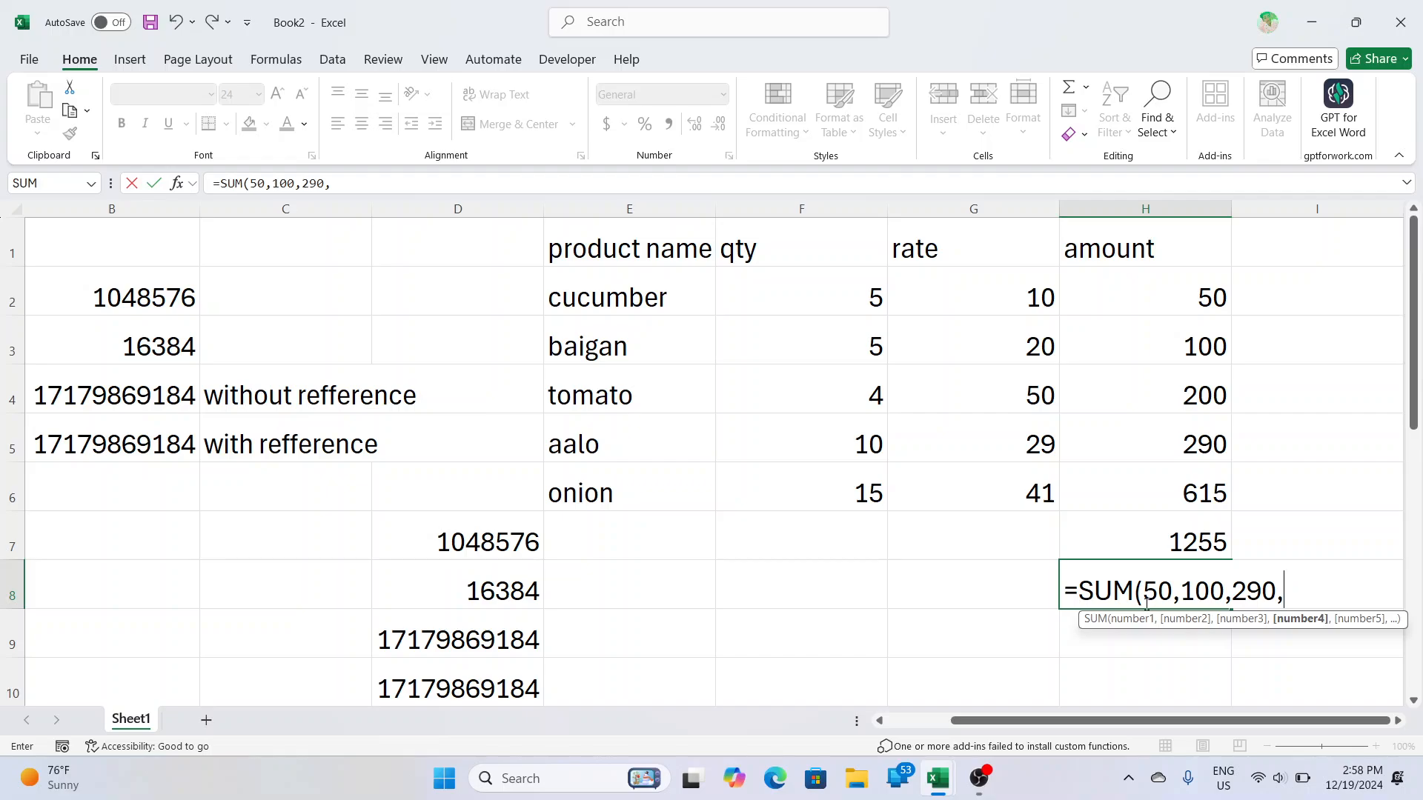
{"action": "type", "text": "615)"}
{"action": "key", "text": "Return"}
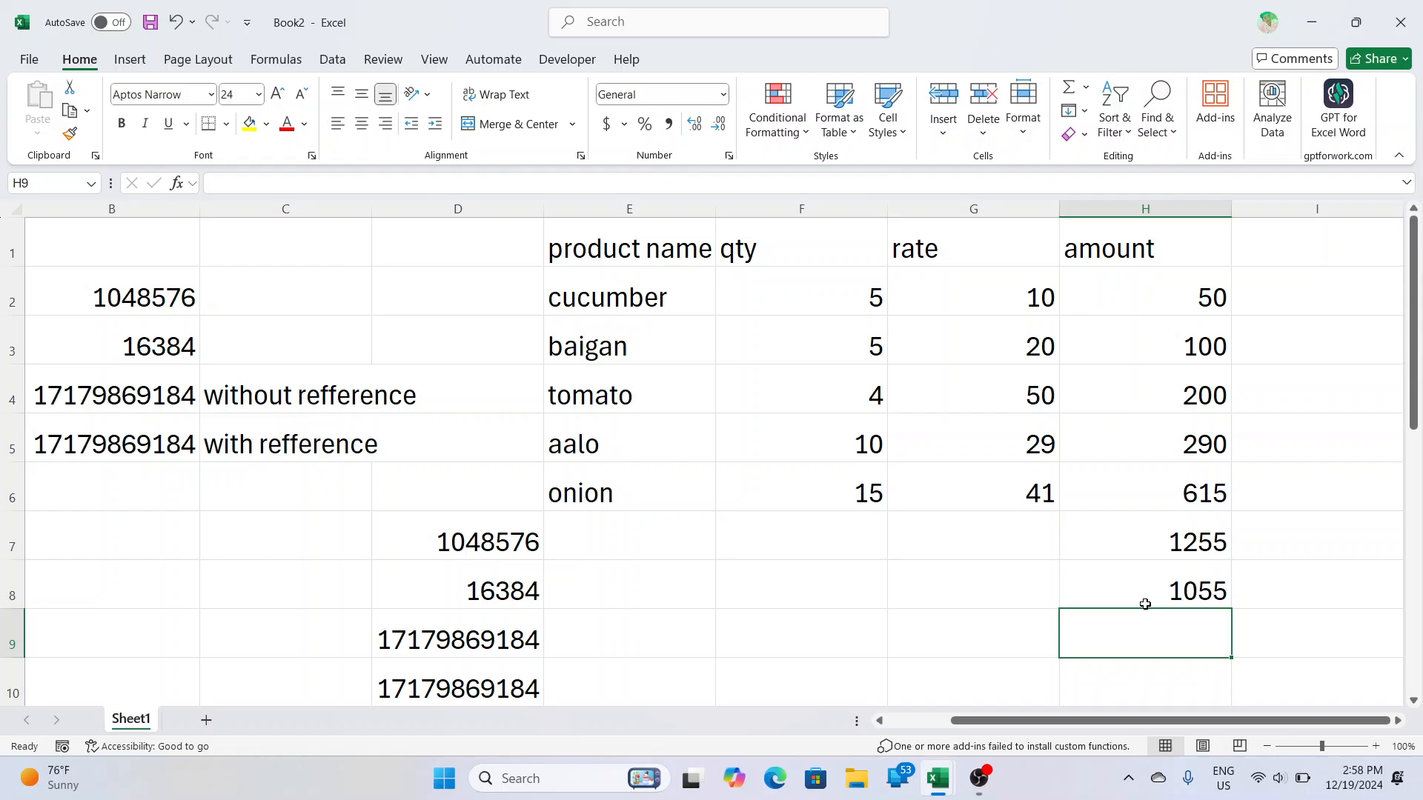
- Insert the missing value 200 between 100 and 290 in the SUM formula in H8
{"action": "left_click", "coordinate": [1147, 590]}
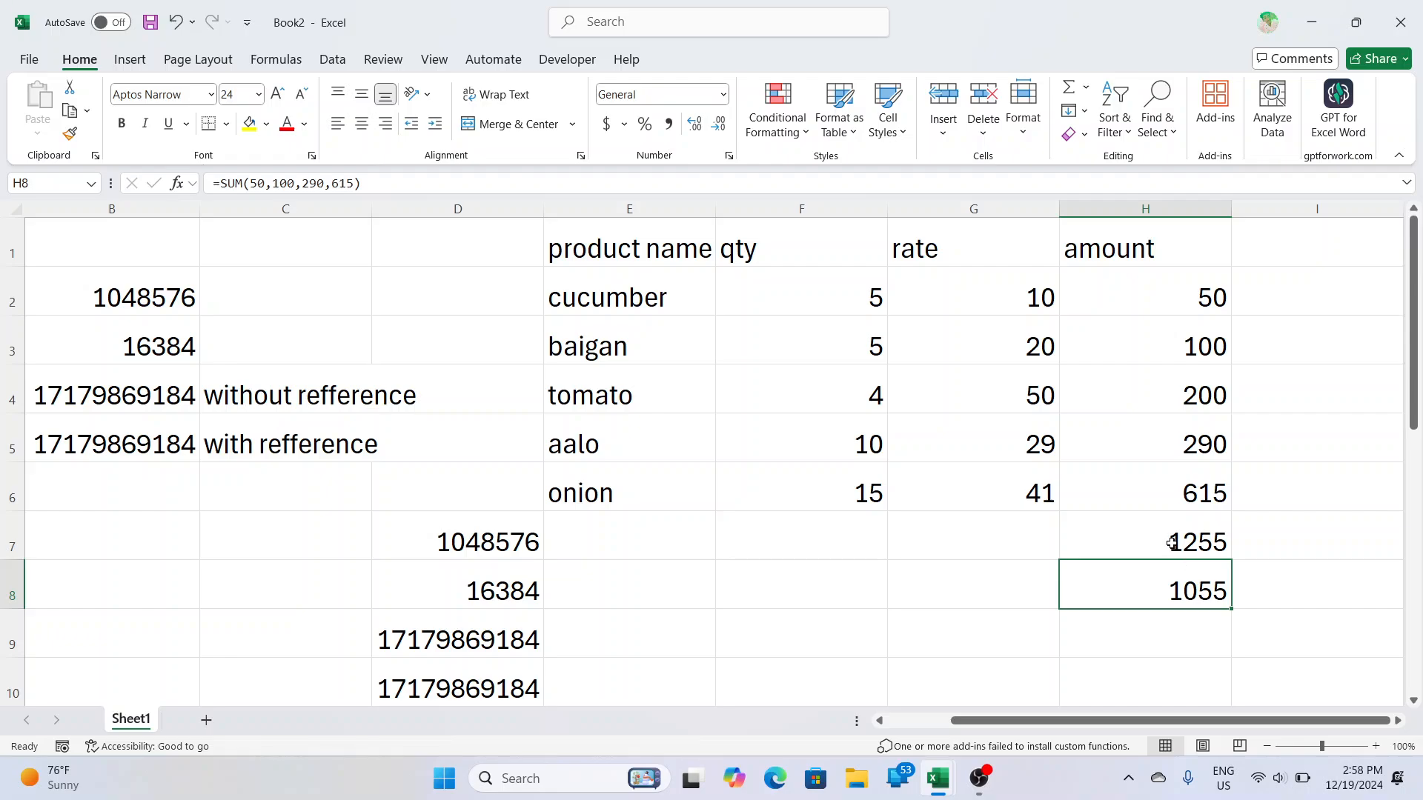
{"action": "double_click", "coordinate": [1178, 582]}
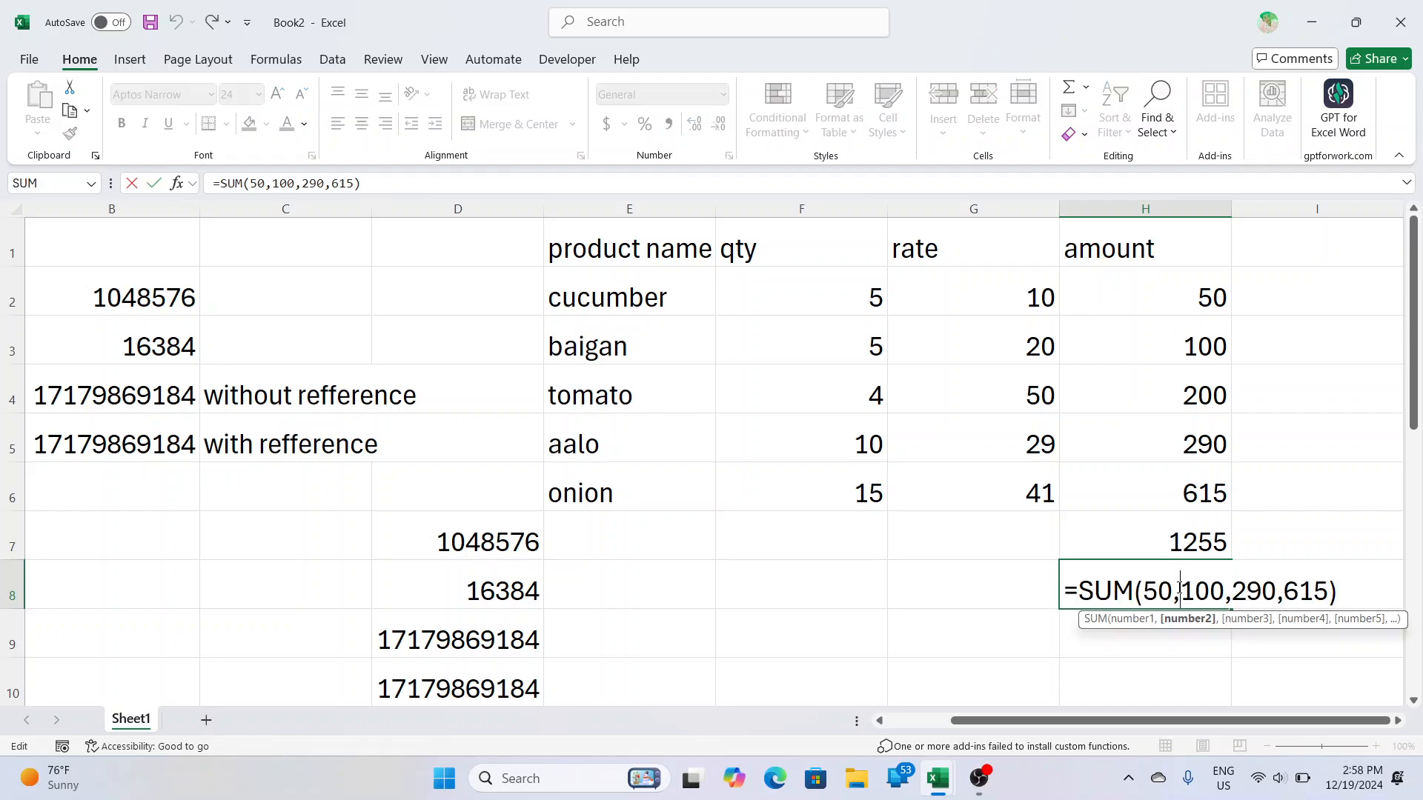
{"action": "left_click", "coordinate": [1237, 593]}
{"action": "type", "text": "200"}
{"action": "type", "text": ","}
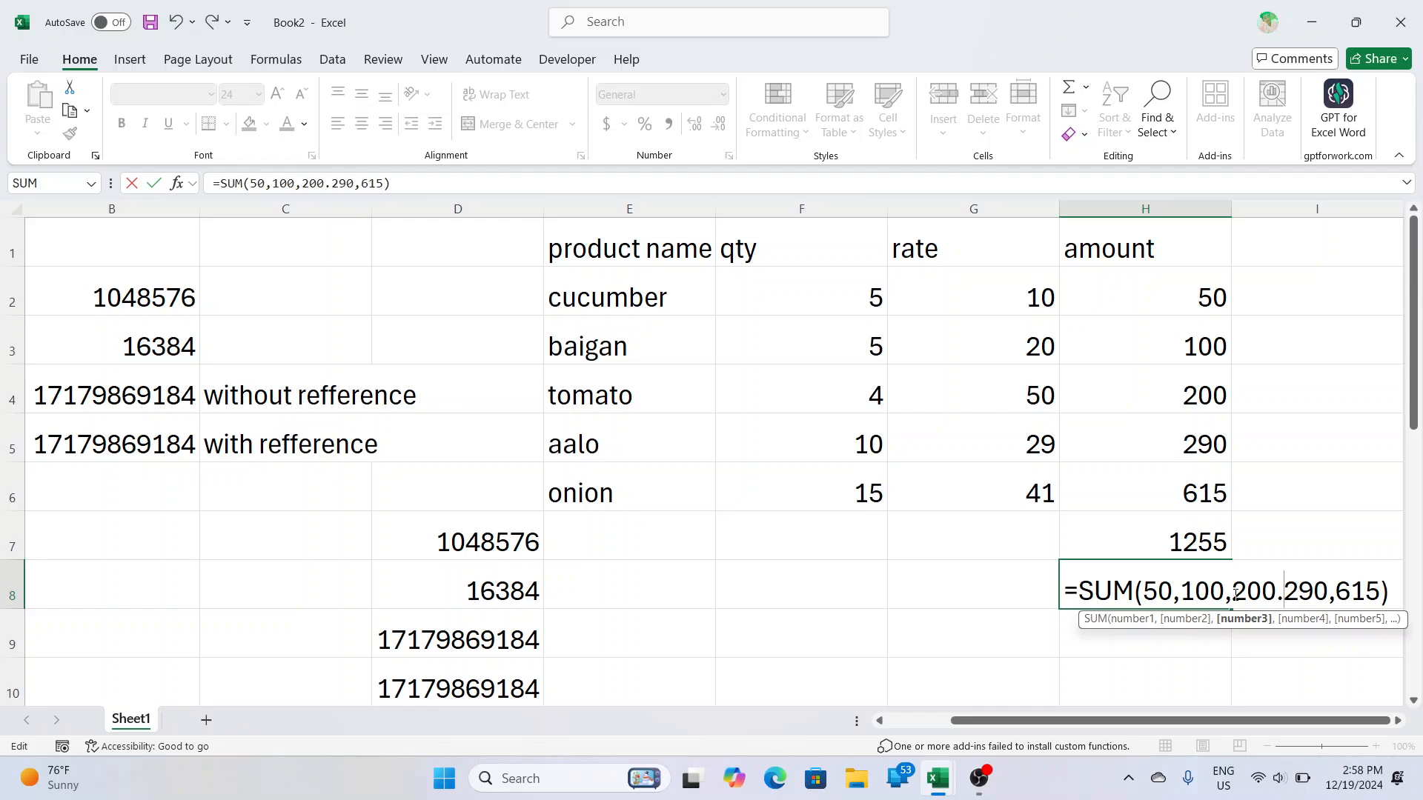
{"action": "key", "text": "BackSpace"}
{"action": "type", "text": ","}
{"action": "key", "text": "Return"}
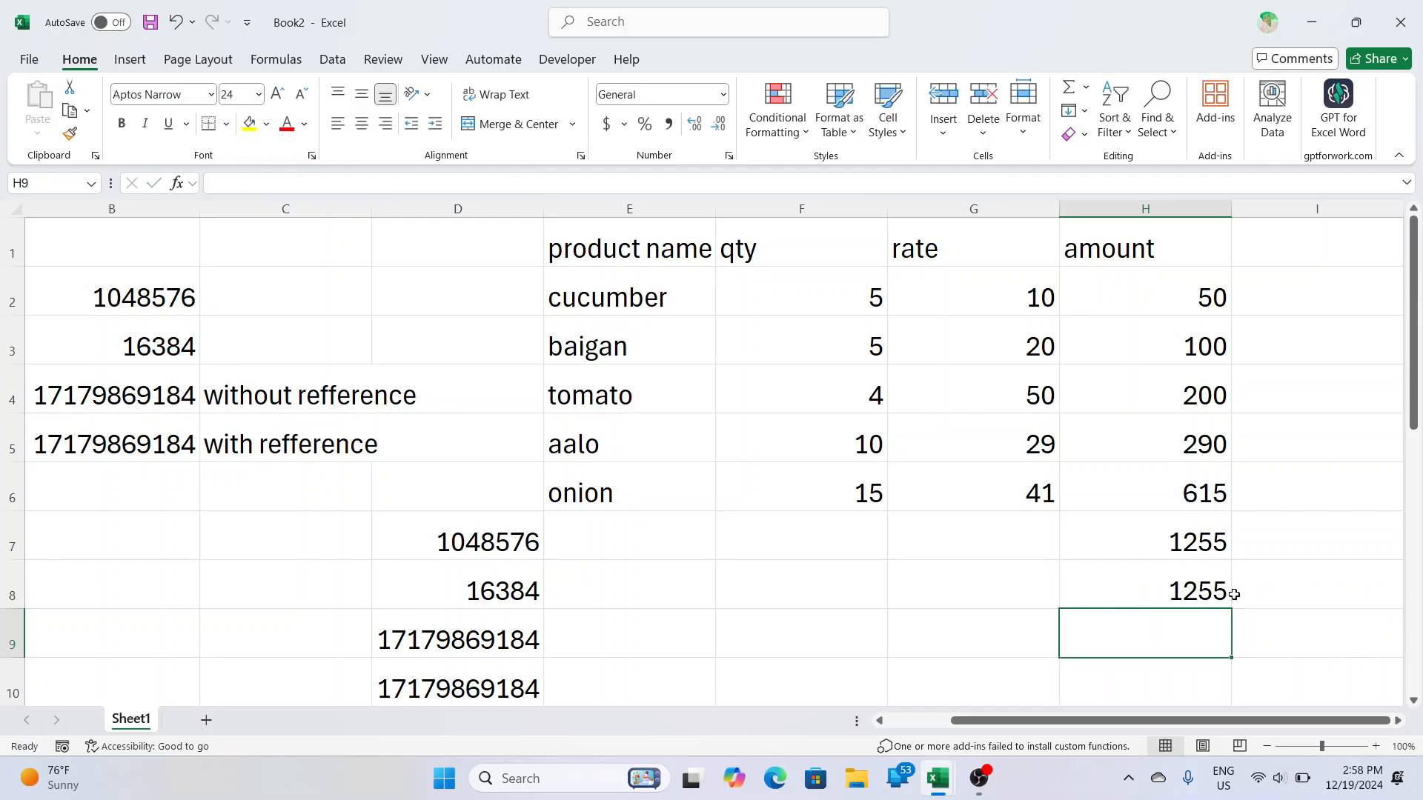
- Examine the typed-number SUM formula in H8 against the amounts above it and the cell-reference formula in H7
{"action": "left_click", "coordinate": [1204, 593]}
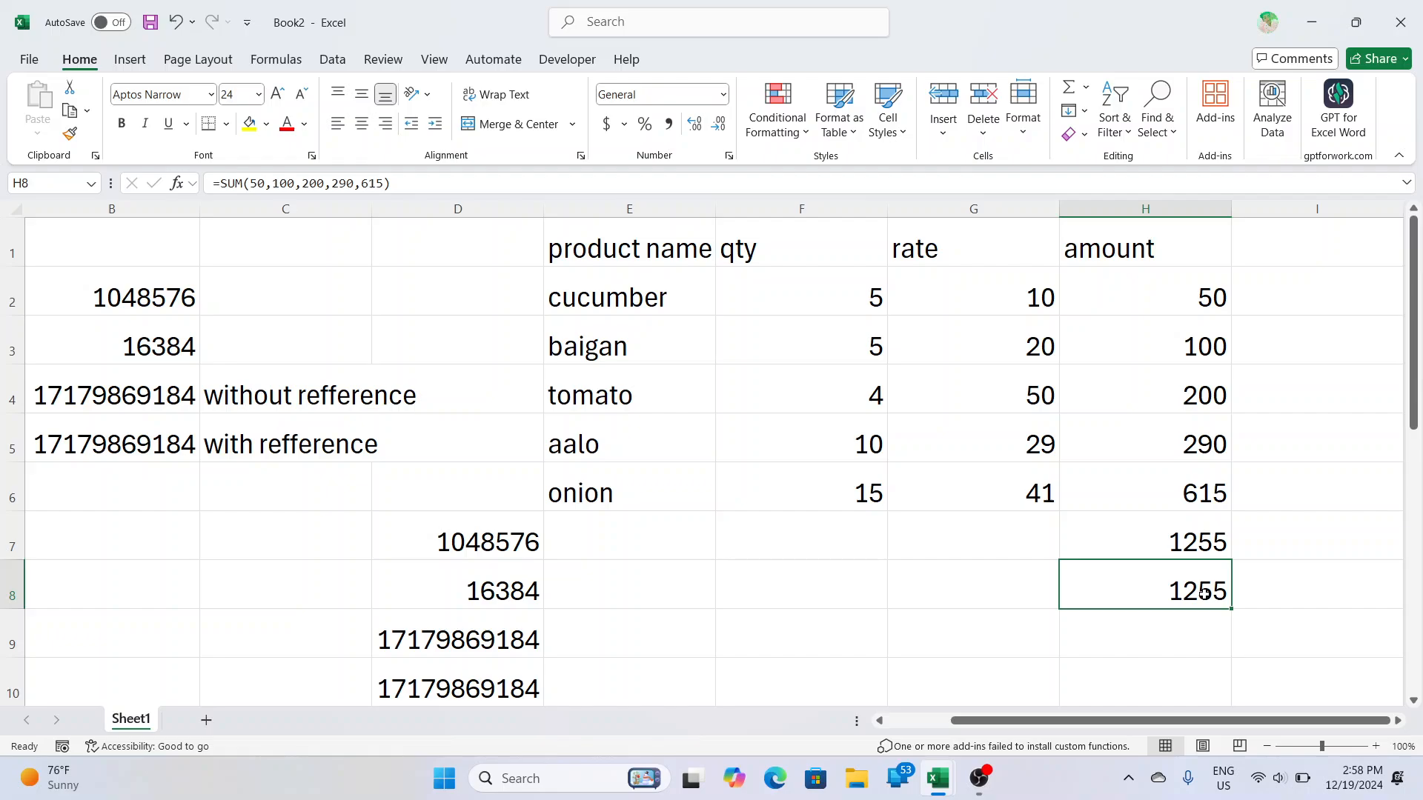
{"action": "left_click", "coordinate": [1187, 396]}
{"action": "left_click", "coordinate": [1182, 595]}
{"action": "left_click", "coordinate": [1006, 590]}
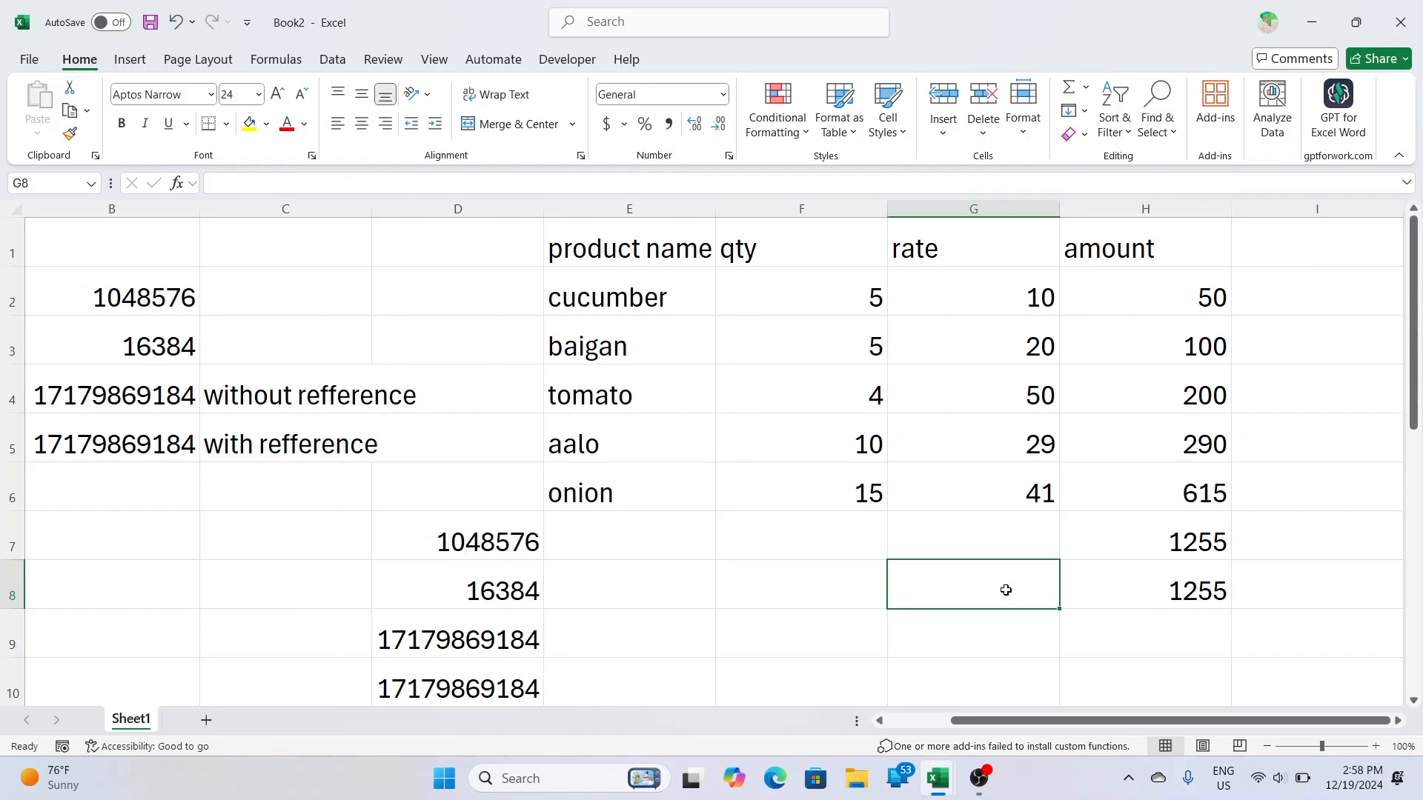
{"action": "left_click", "coordinate": [1201, 591]}
{"action": "left_click", "coordinate": [257, 181]}
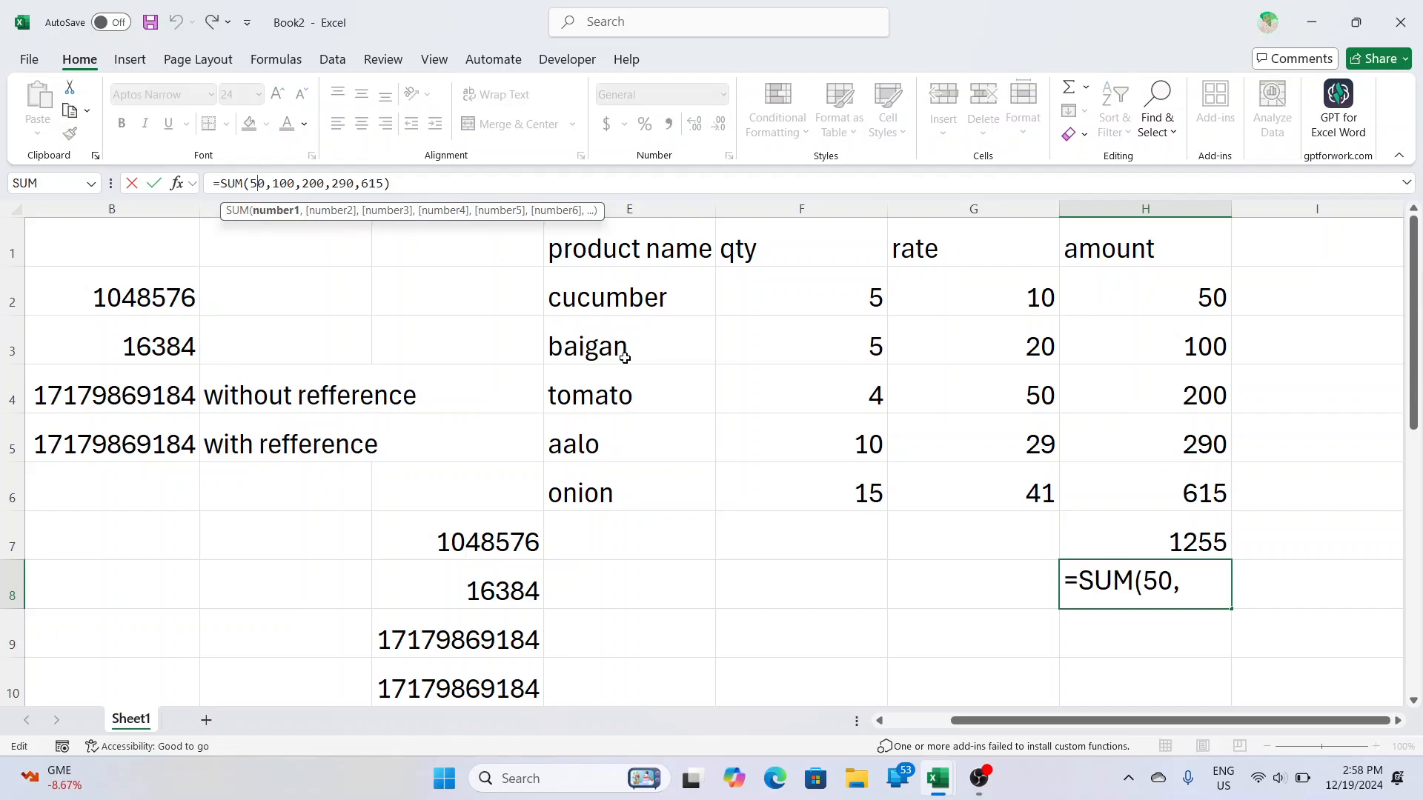
{"action": "left_click", "coordinate": [1115, 530]}
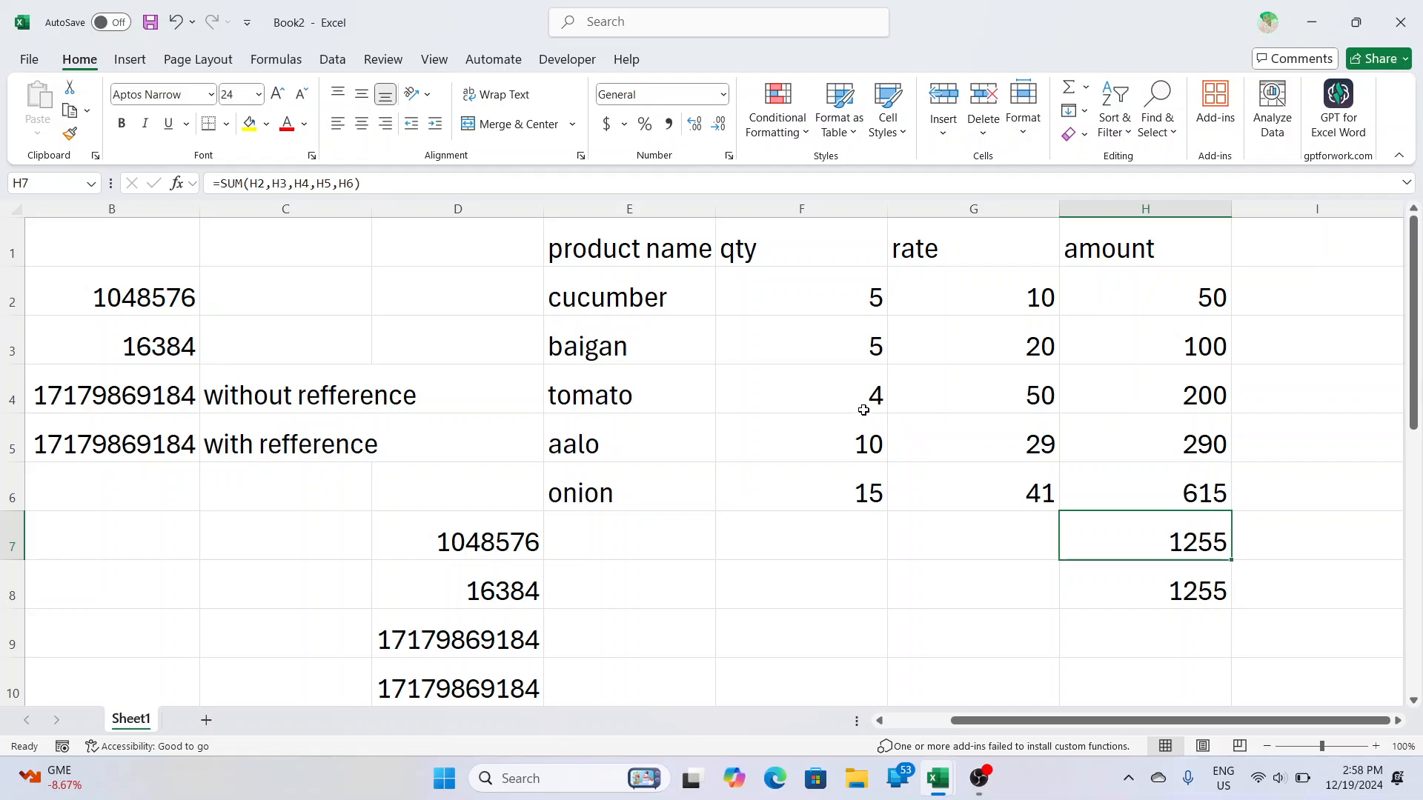
- Set the tomato quantity in F4 to 5 and compare the totals in H7 and H8
{"action": "left_click", "coordinate": [862, 380]}
{"action": "type", "text": "5"}
{"action": "key", "text": "Return"}
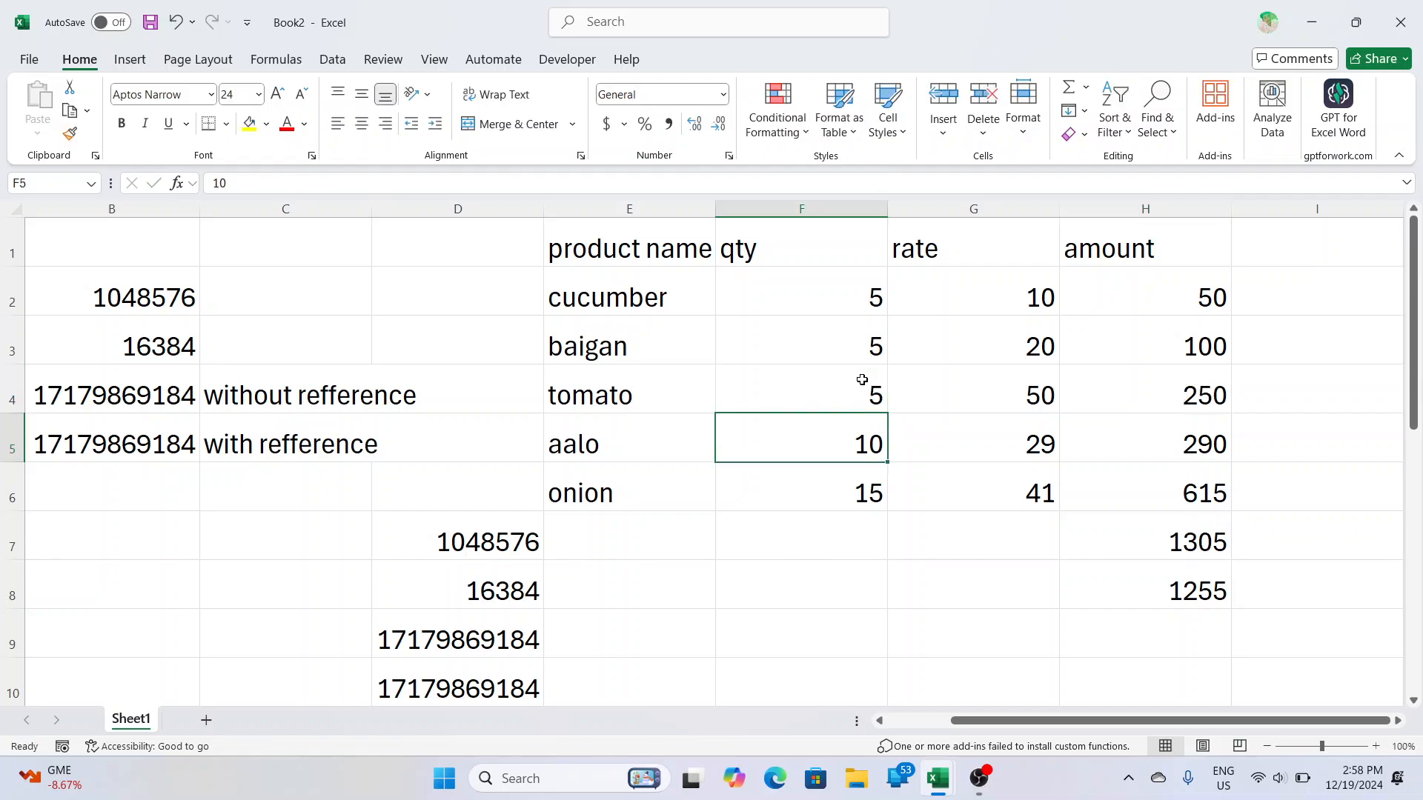
{"action": "left_click", "coordinate": [1159, 551]}
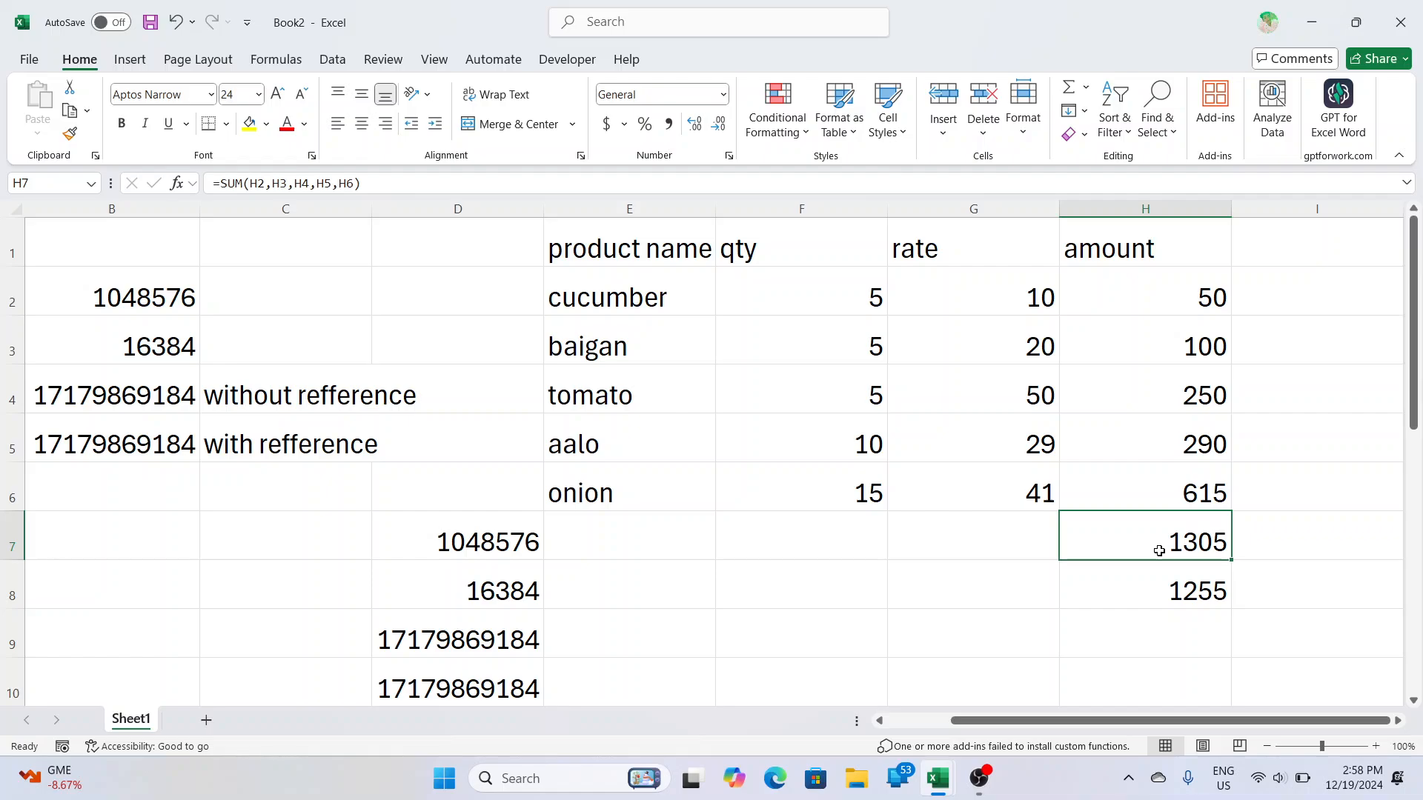
{"action": "left_click", "coordinate": [1191, 591]}
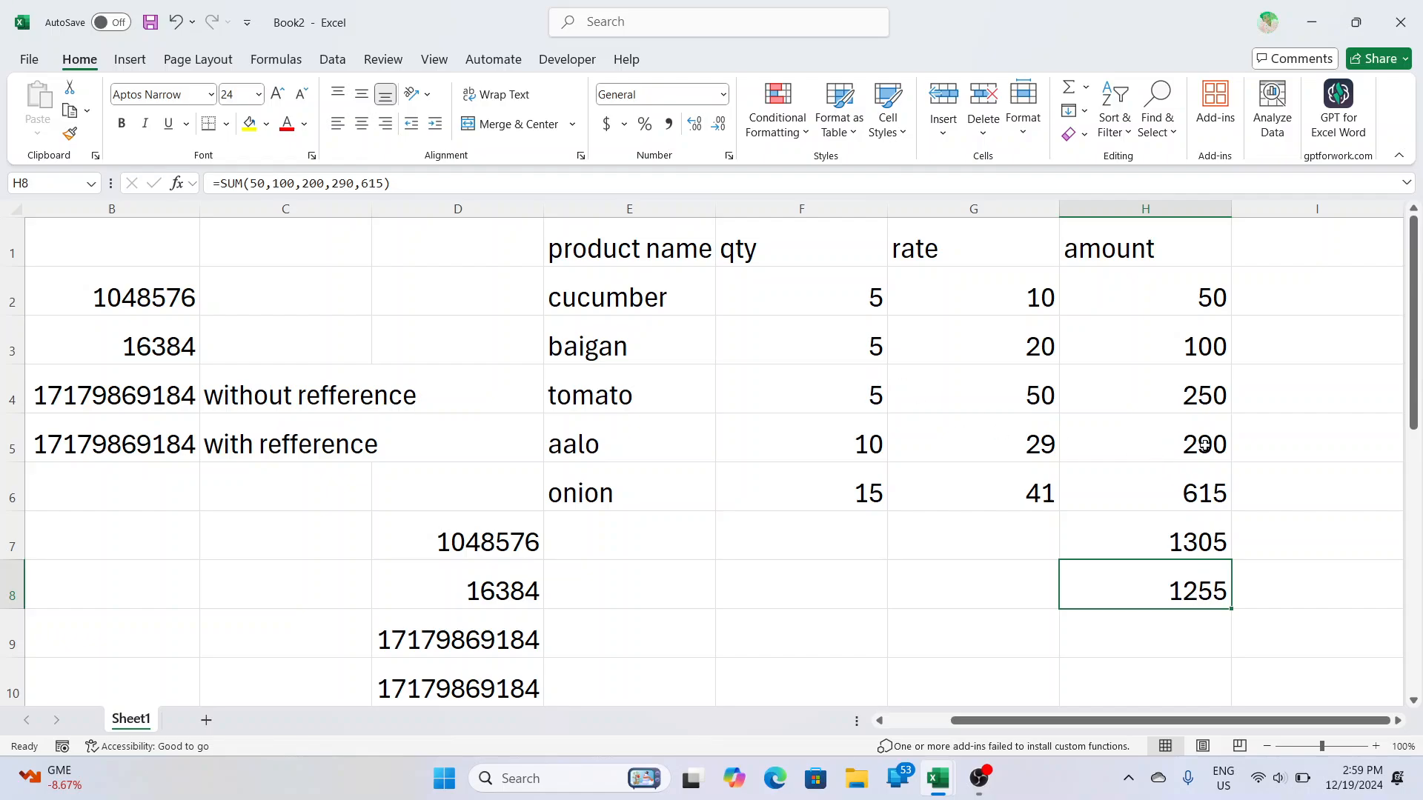
{"action": "left_click", "coordinate": [1192, 543]}
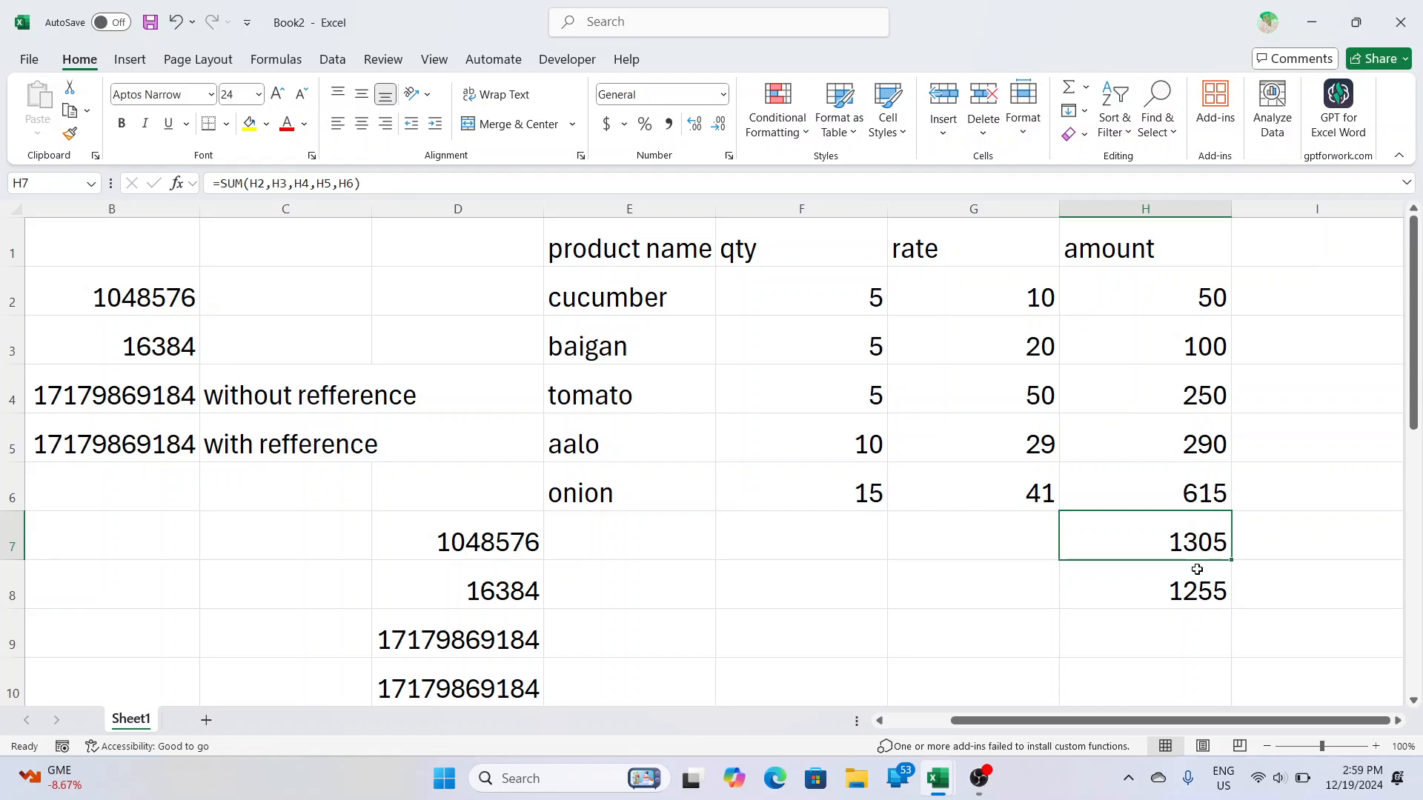
{"action": "left_click", "coordinate": [1197, 571]}
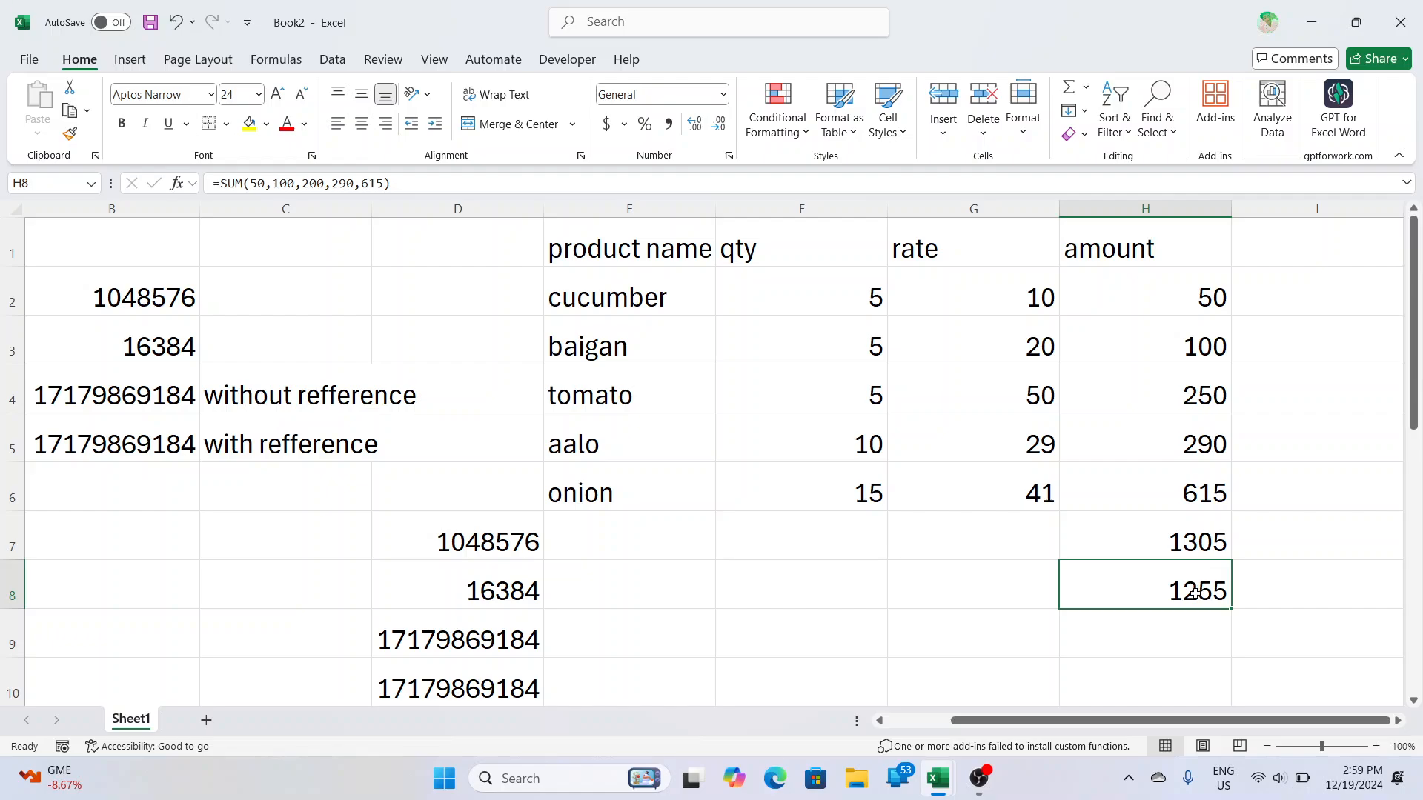
{"action": "left_click", "coordinate": [1249, 550]}
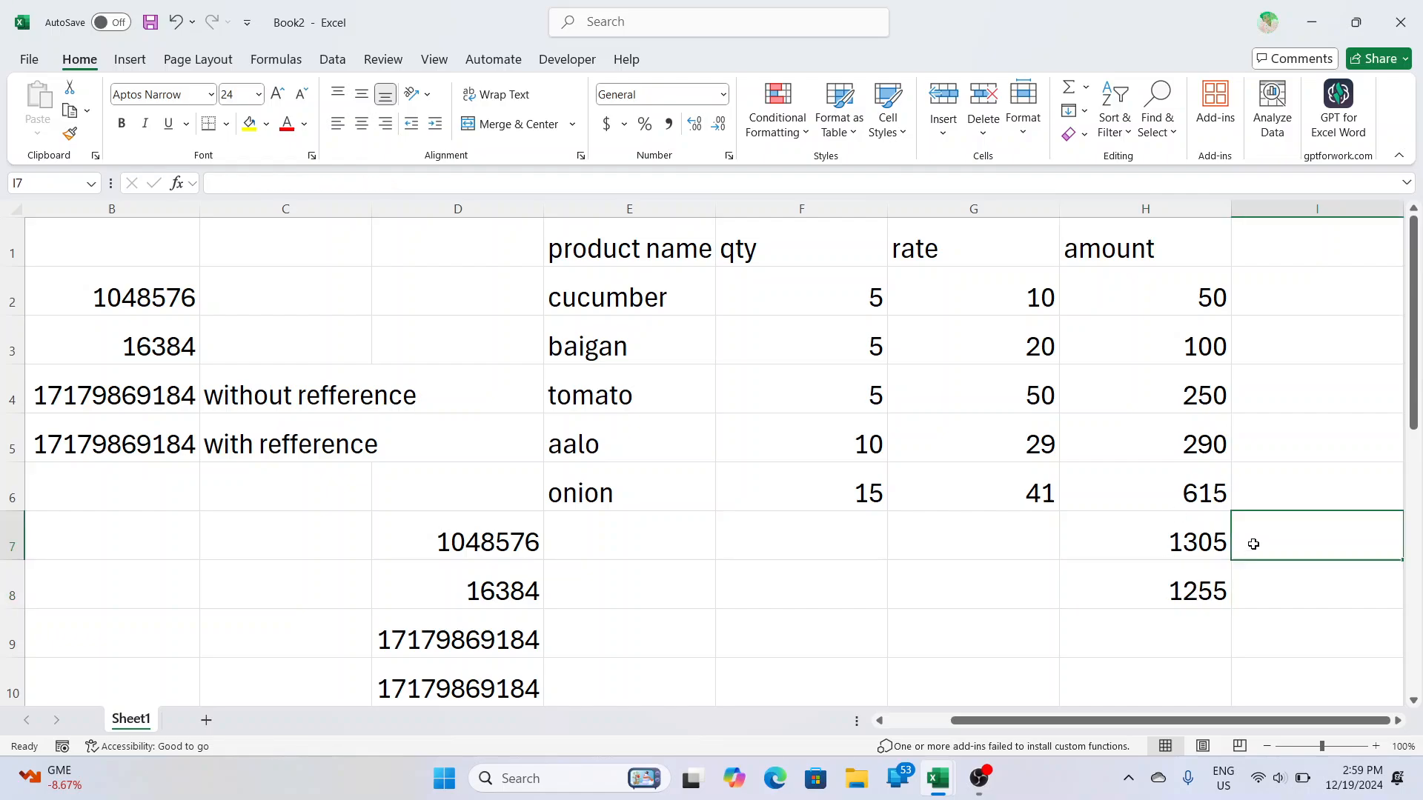
{"action": "left_click", "coordinate": [1148, 635]}
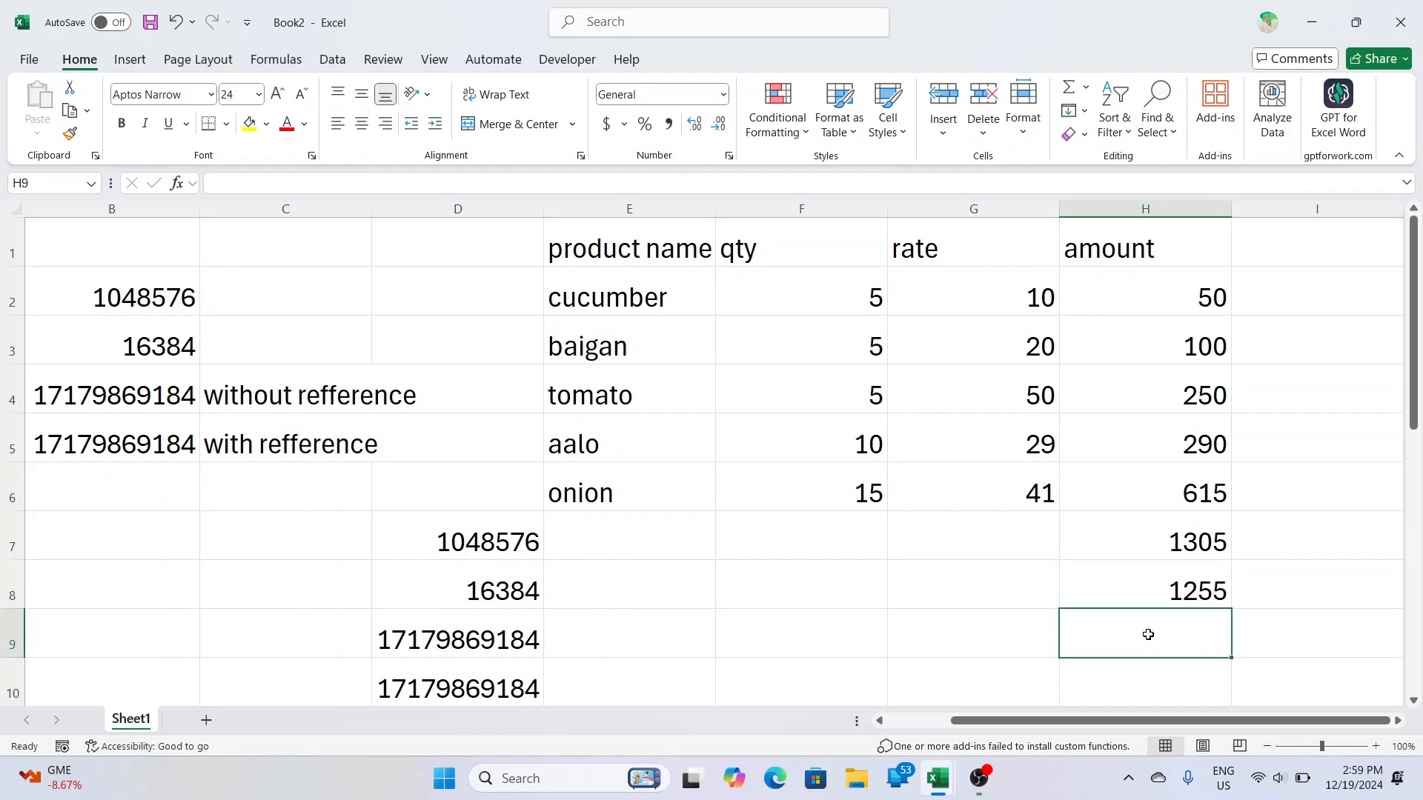
{"action": "type", "text": "=sumq"}
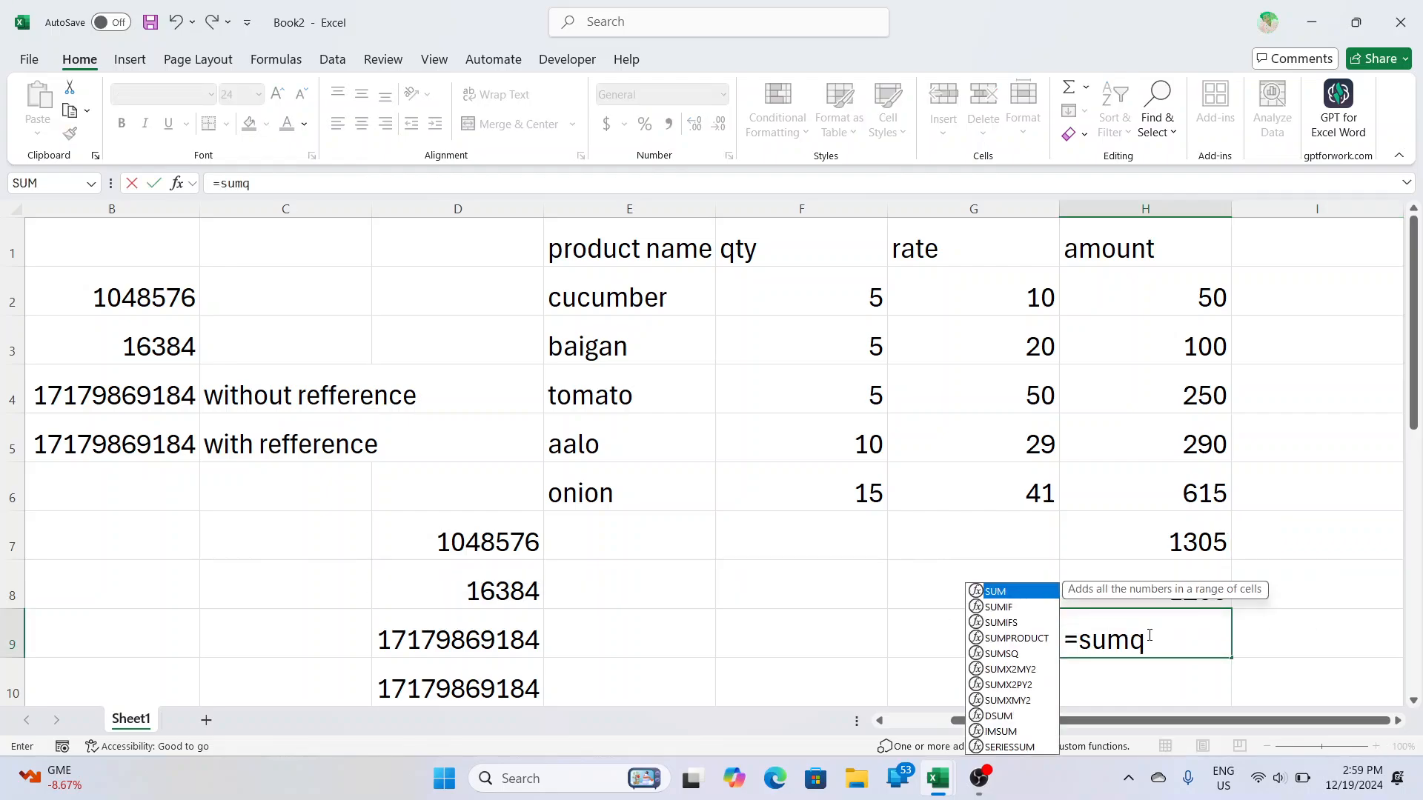
{"action": "key", "text": "Right"}
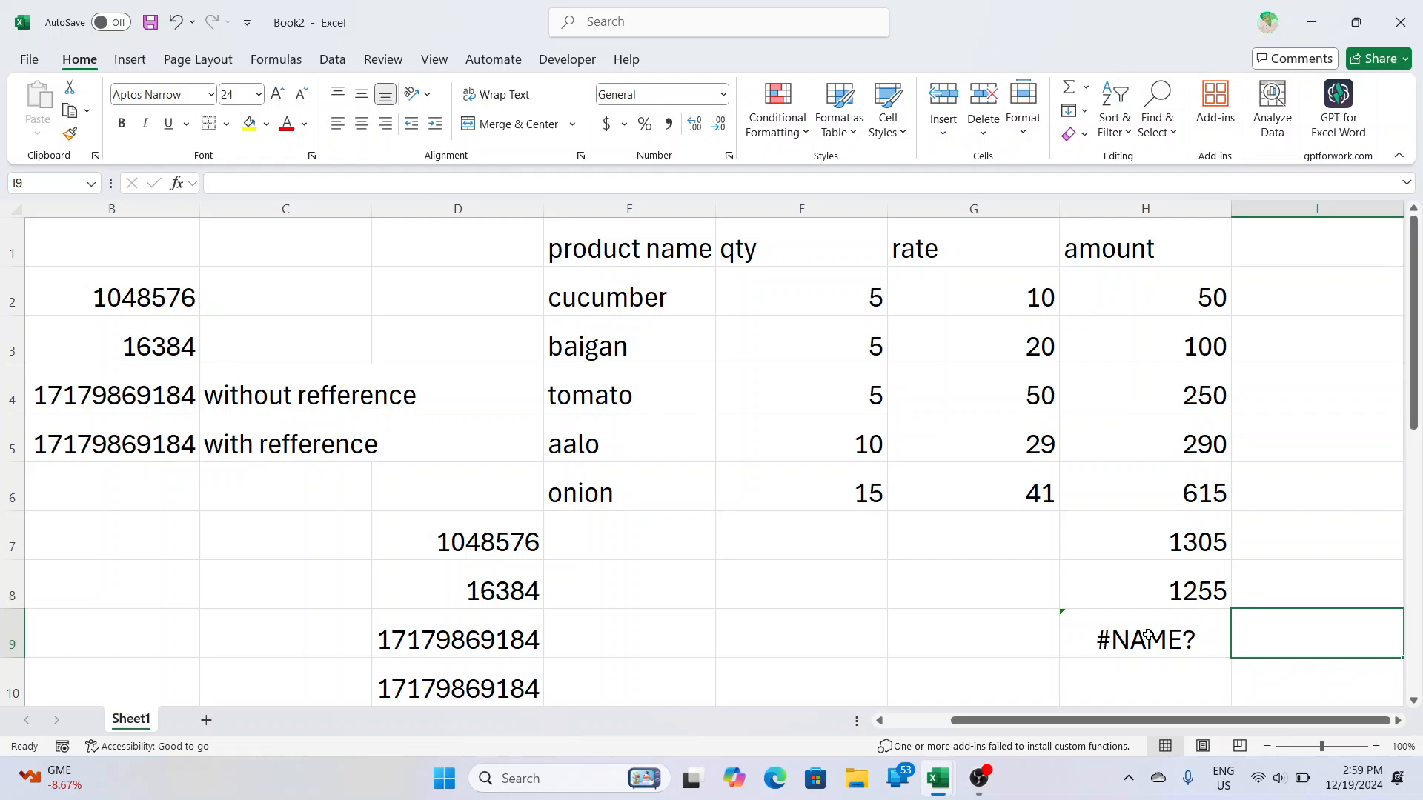
- Total the amounts in H9 with a SUM formula that references the range H2:H6
{"action": "left_click", "coordinate": [1148, 636]}
{"action": "type", "text": "=s"}
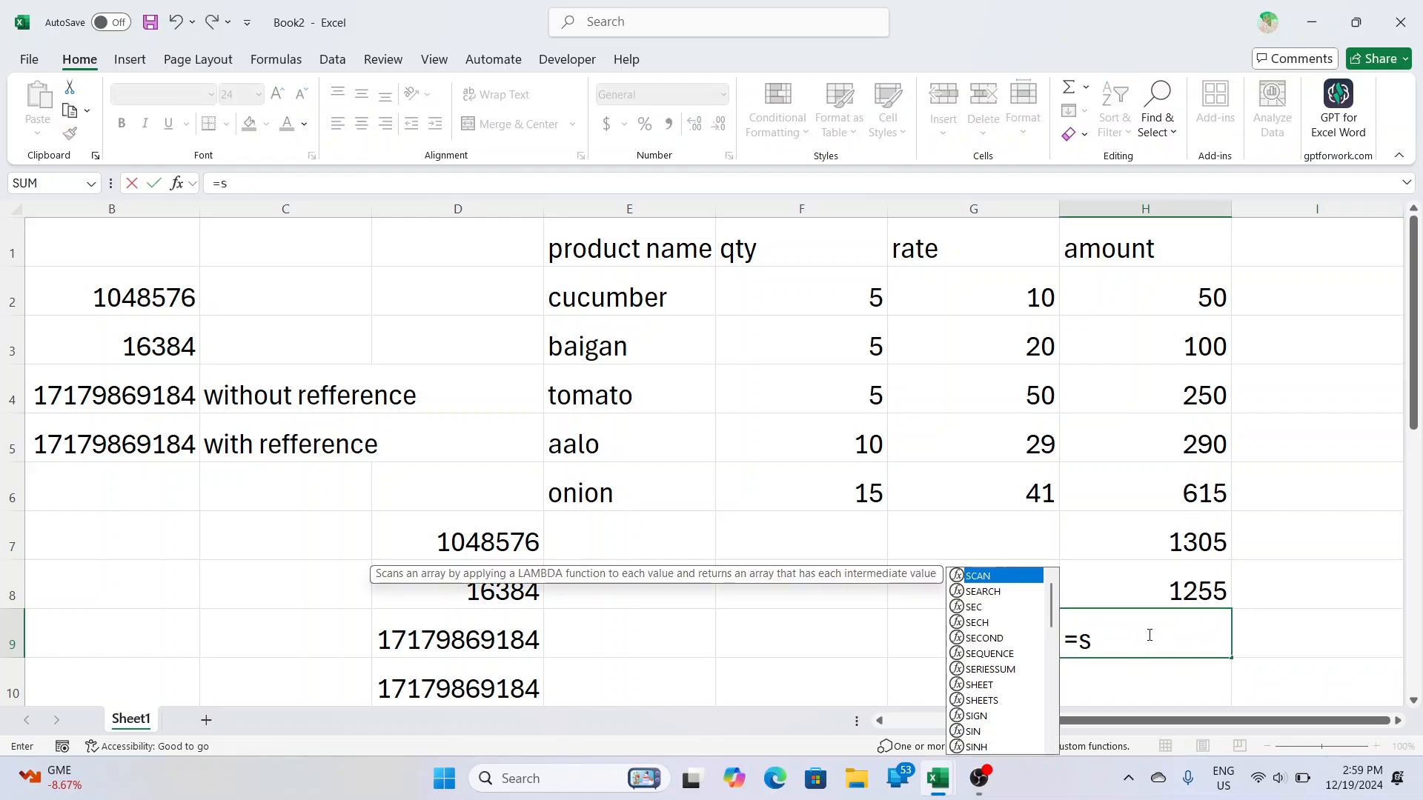
{"action": "type", "text": "um"}
{"action": "key", "text": "Tab"}
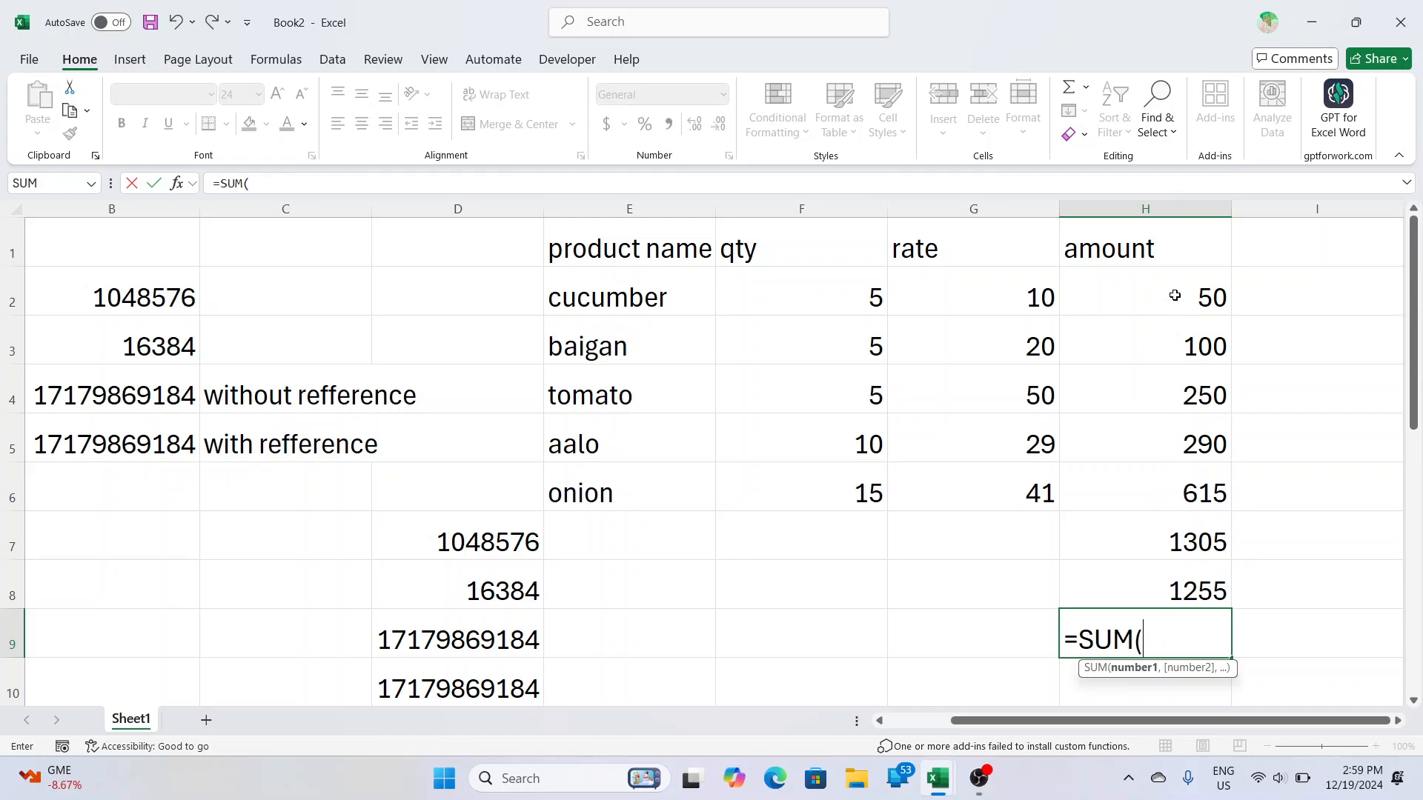
{"action": "left_click_drag", "start_coordinate": [1175, 295], "coordinate": [1147, 489]}
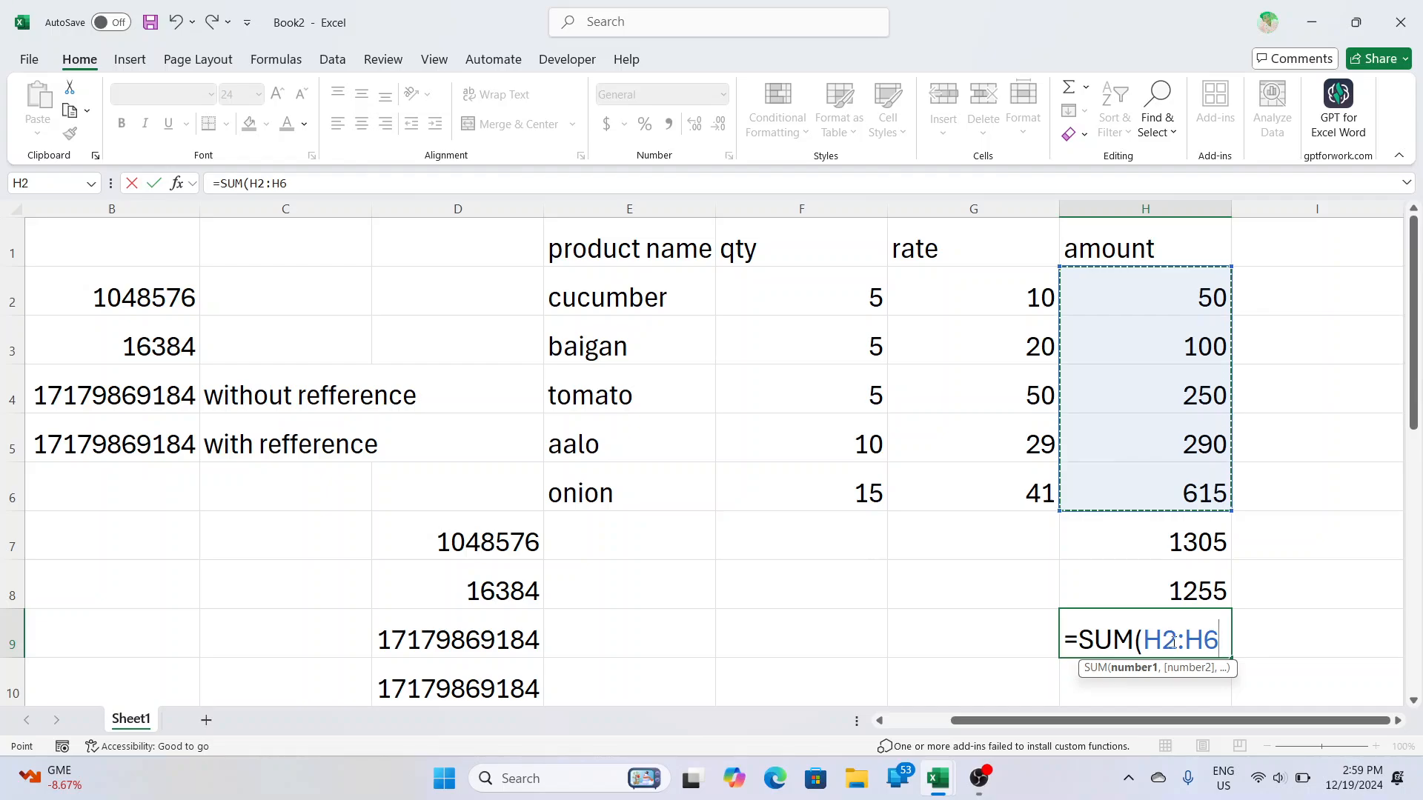
{"action": "left_click_drag", "start_coordinate": [1144, 641], "coordinate": [1219, 640]}
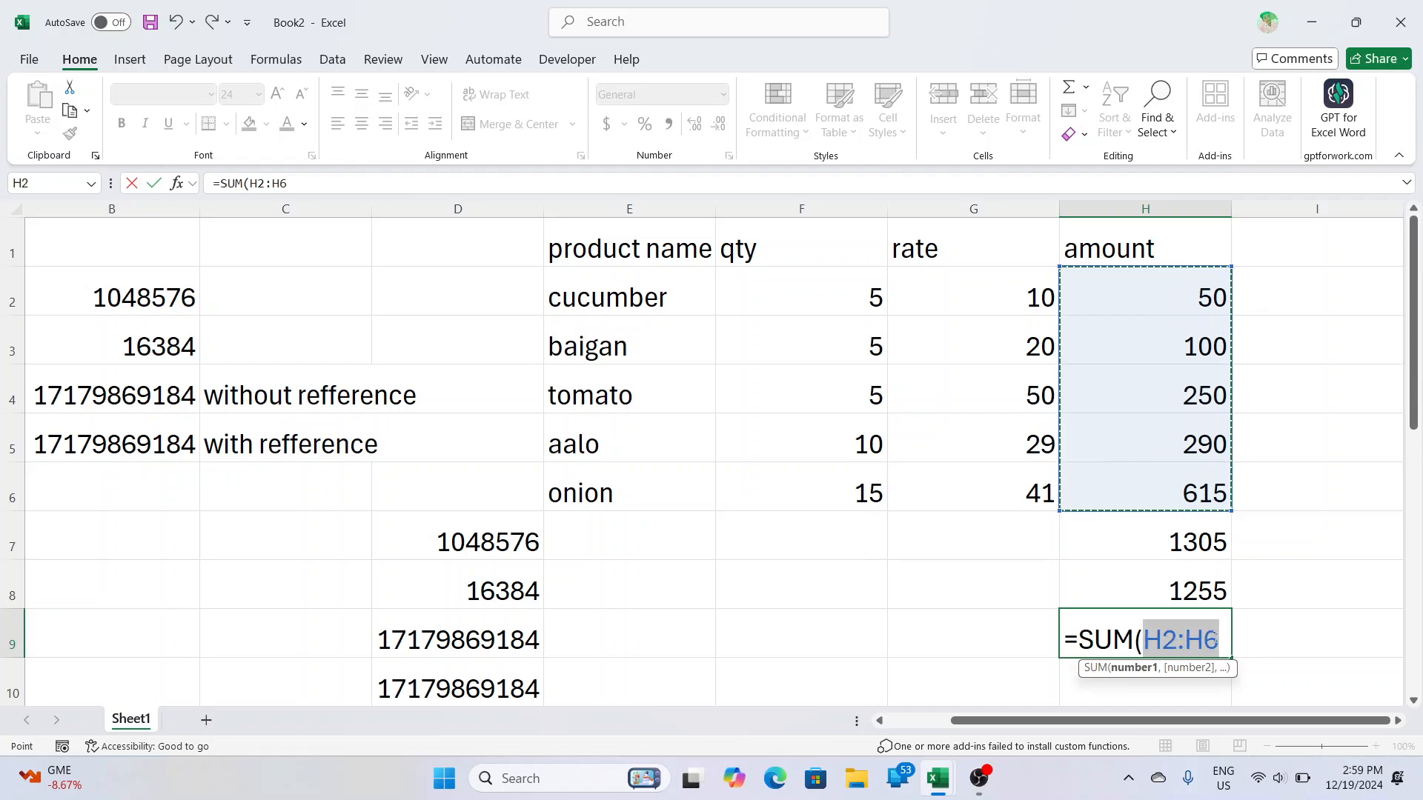
{"action": "key", "text": "BackSpace"}
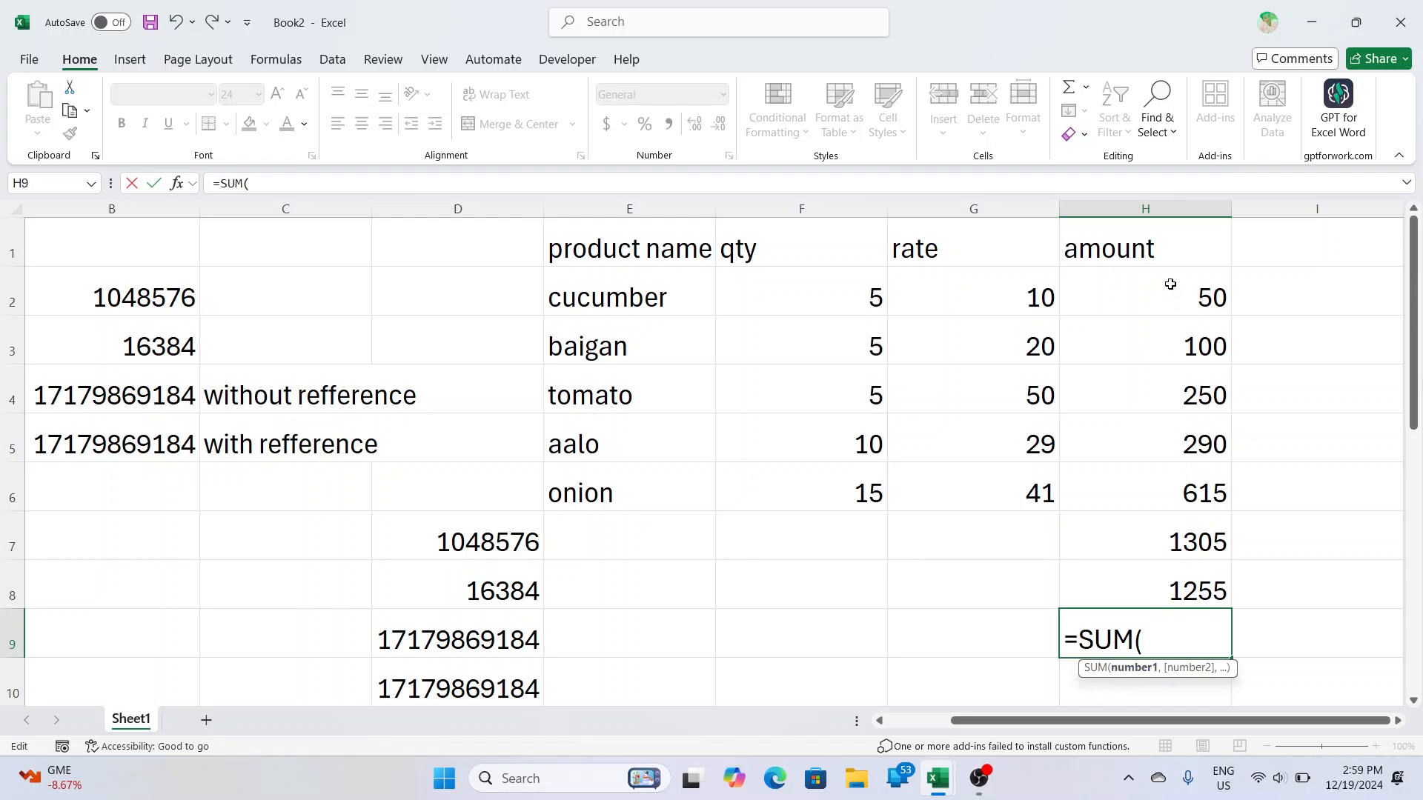
{"action": "left_click_drag", "start_coordinate": [1171, 284], "coordinate": [1165, 492]}
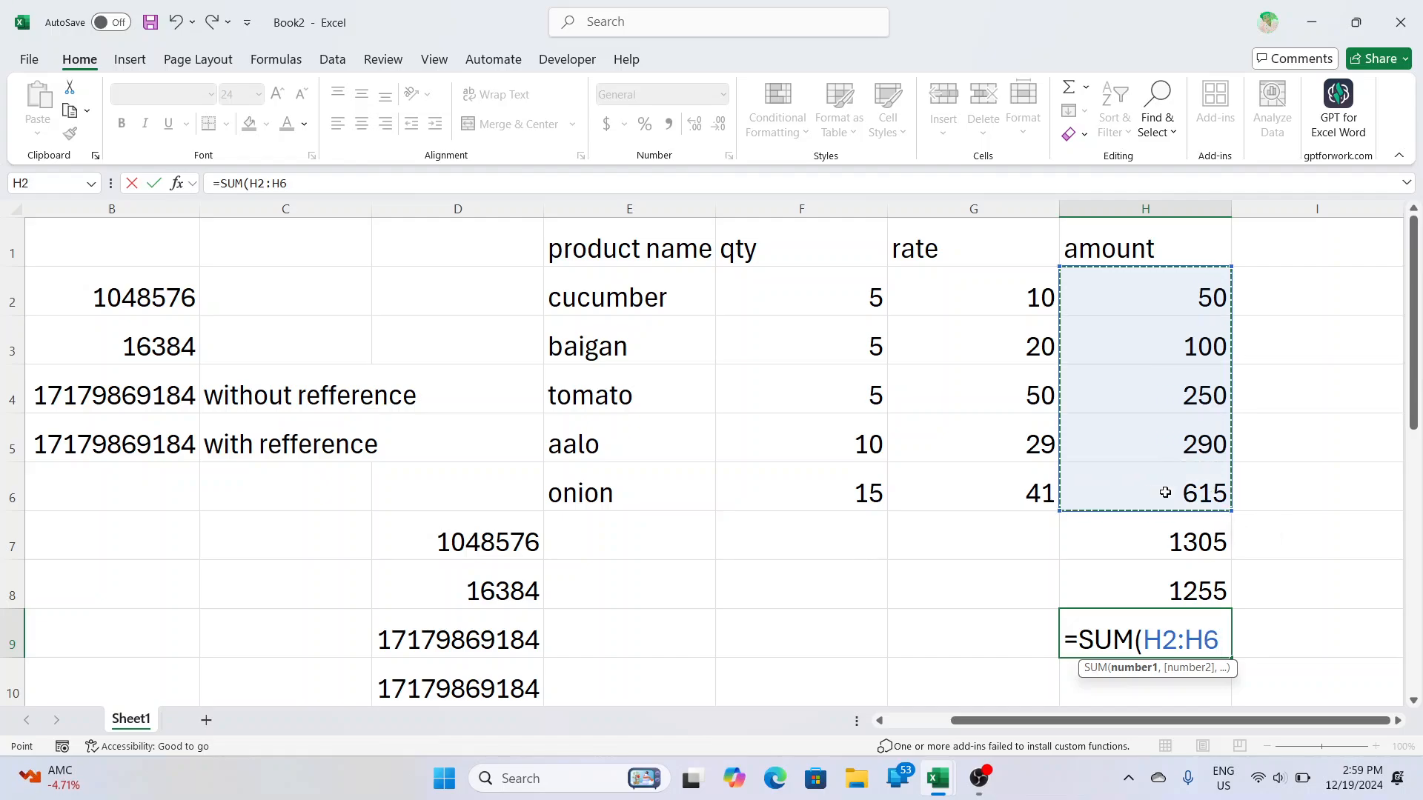
{"action": "type", "text": ")"}
{"action": "key", "text": "Return"}
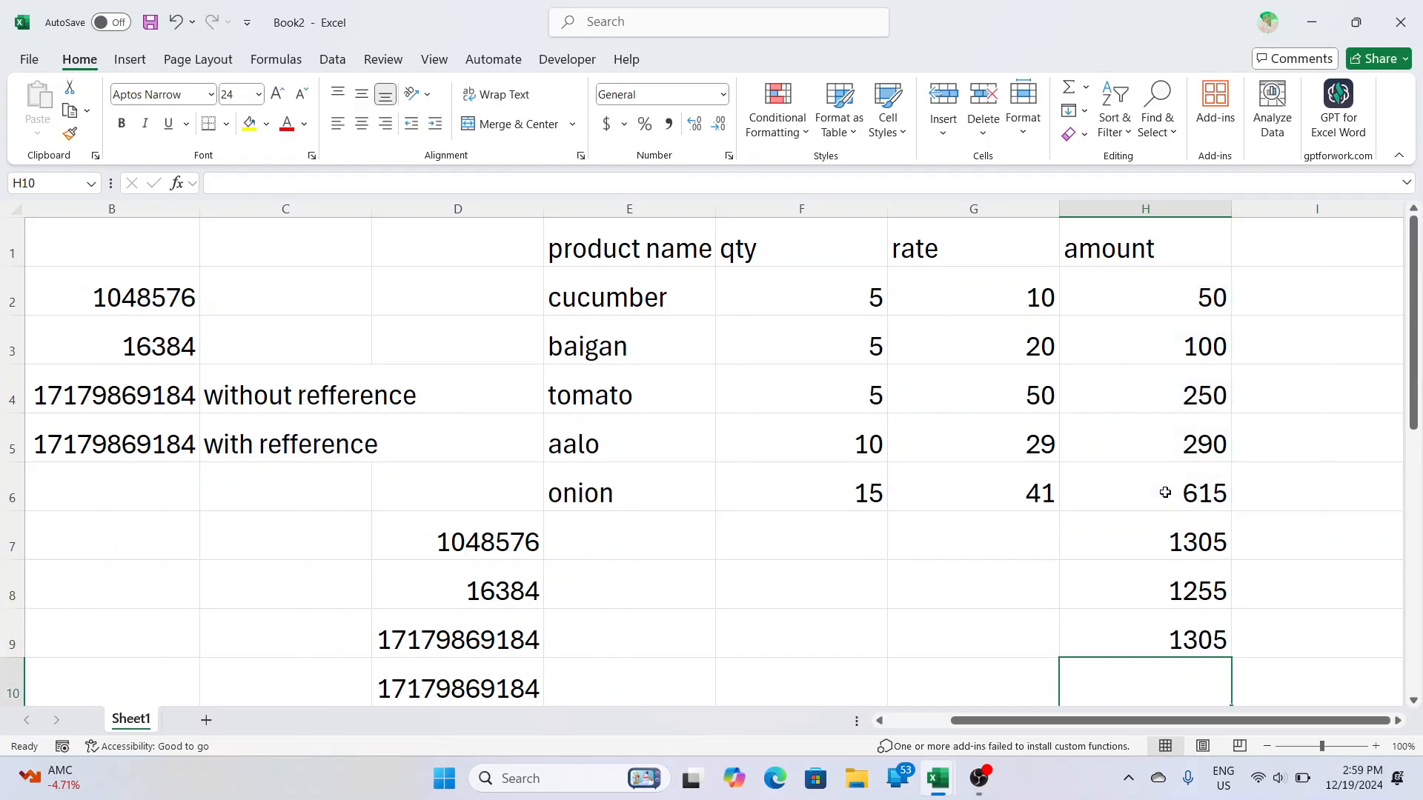
- Compare the formulas in H7, H8 and H9, contrasting individual cell references, typed numbers and a range reference
{"action": "left_click", "coordinate": [1201, 642]}
{"action": "left_click", "coordinate": [1188, 550]}
{"action": "left_click", "coordinate": [1170, 591]}
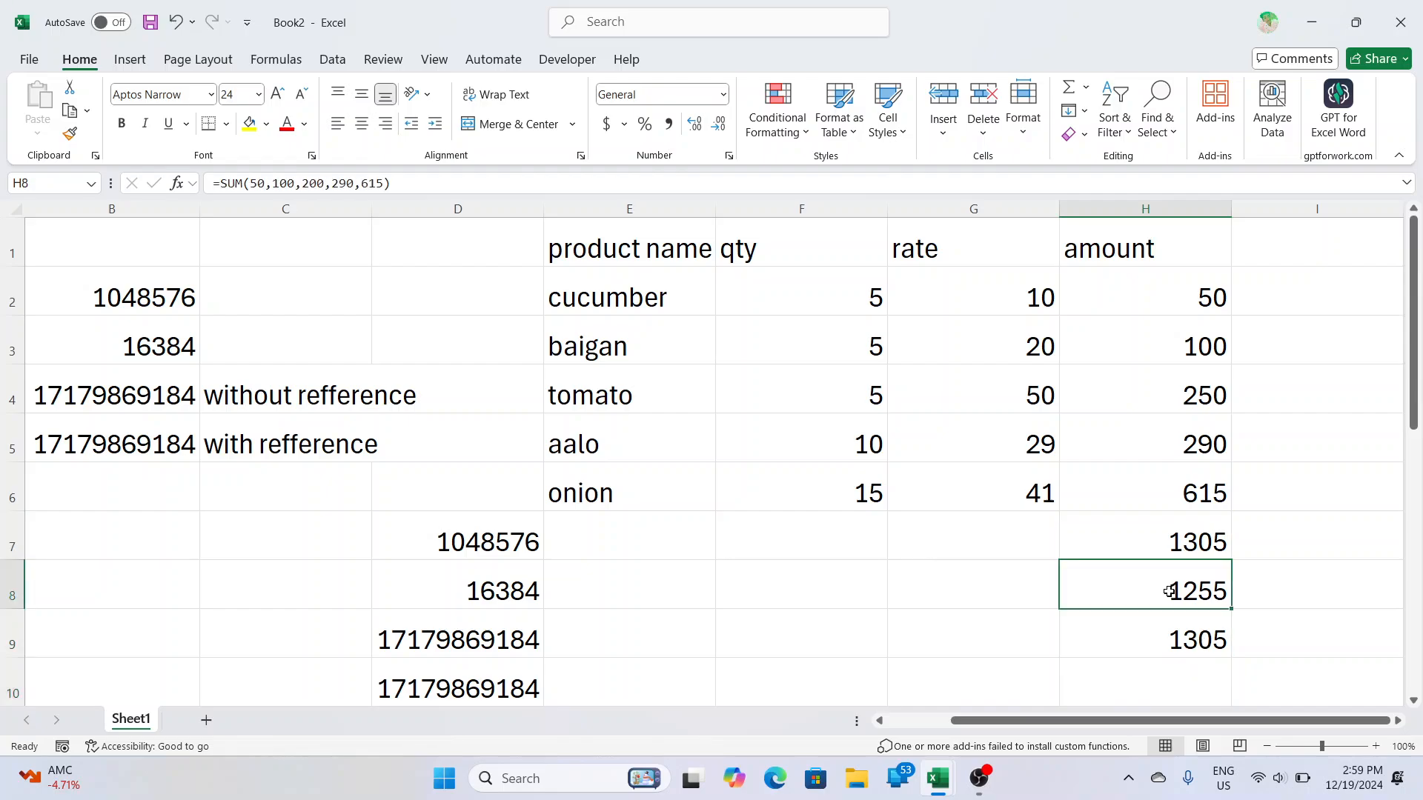
{"action": "left_click", "coordinate": [302, 180]}
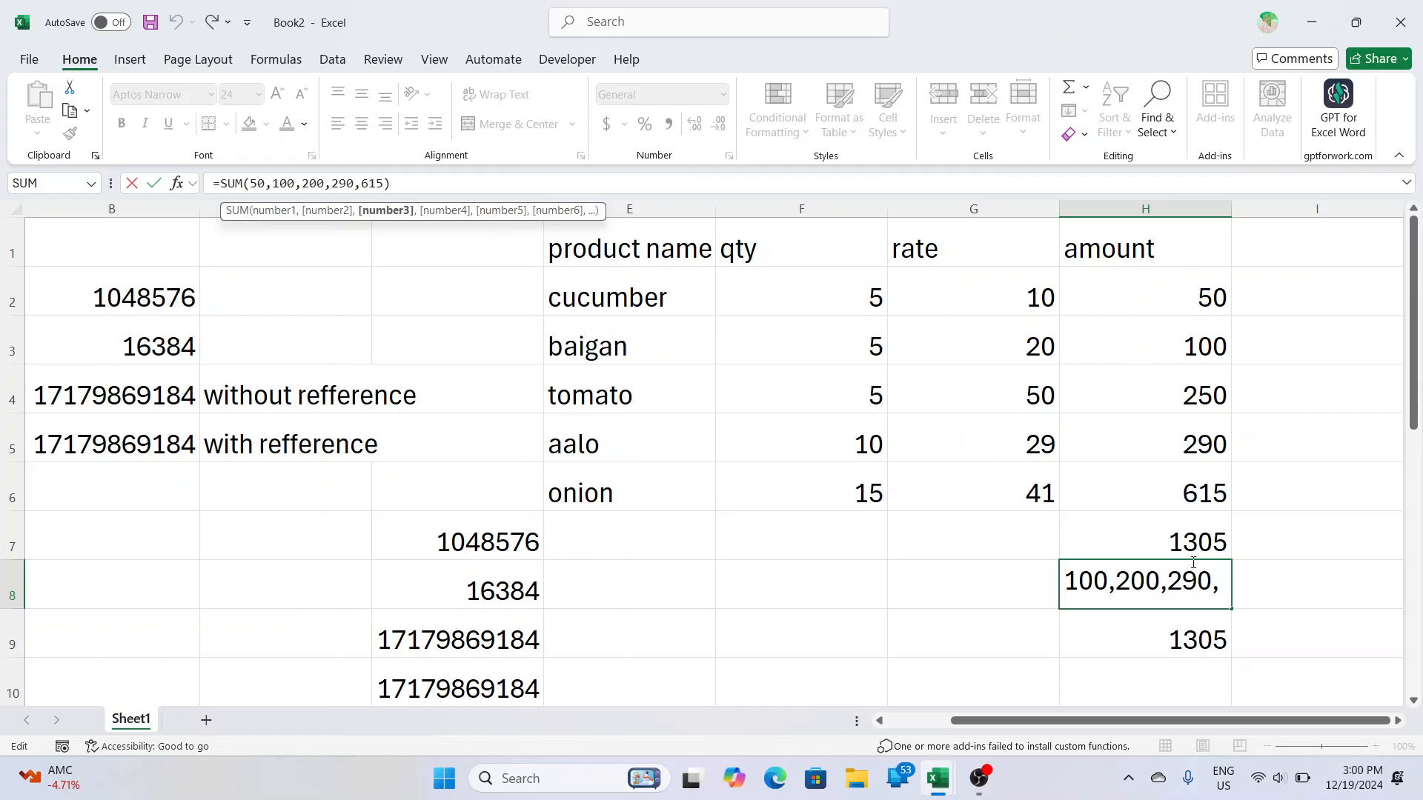
{"action": "left_click", "coordinate": [1209, 579]}
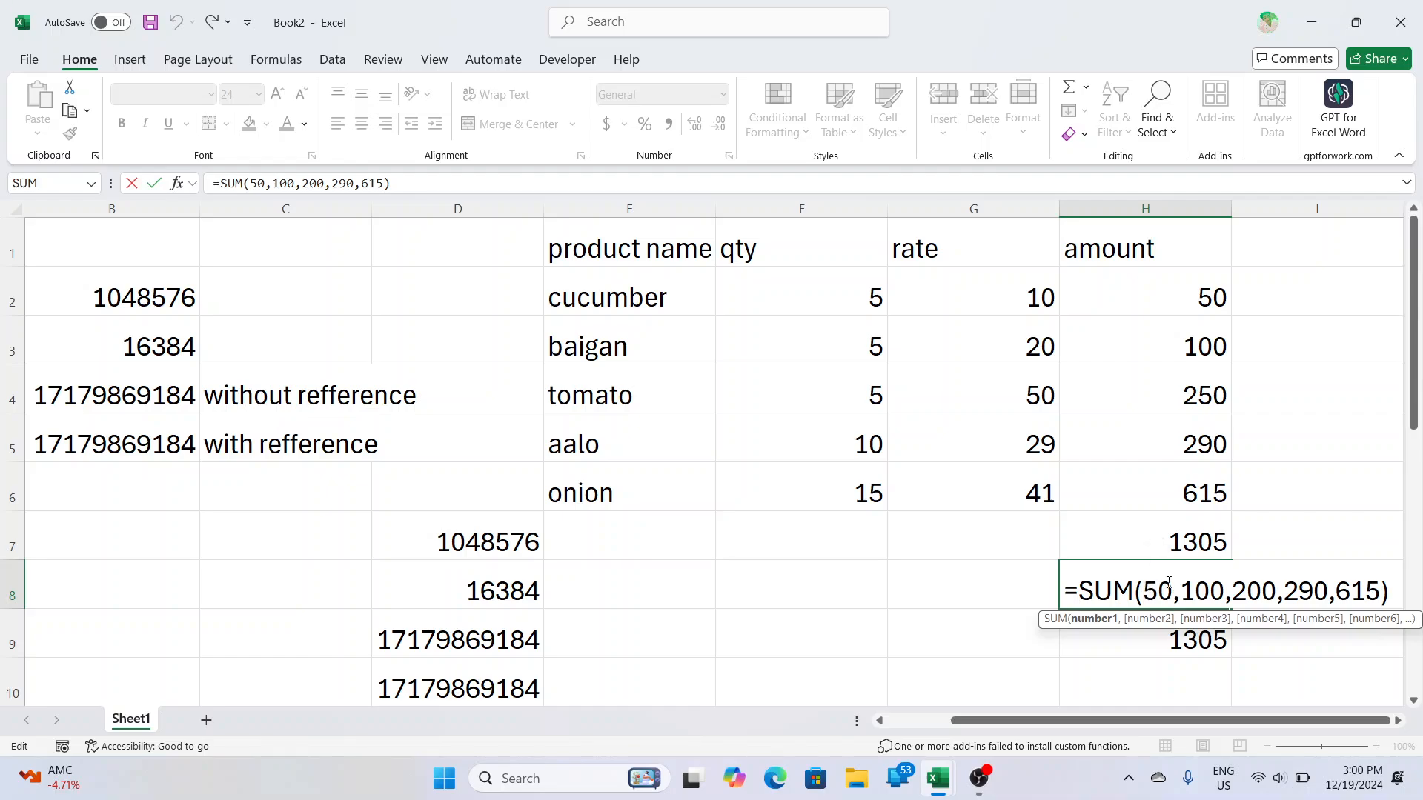
{"action": "left_click_drag", "start_coordinate": [1143, 591], "coordinate": [1247, 591]}
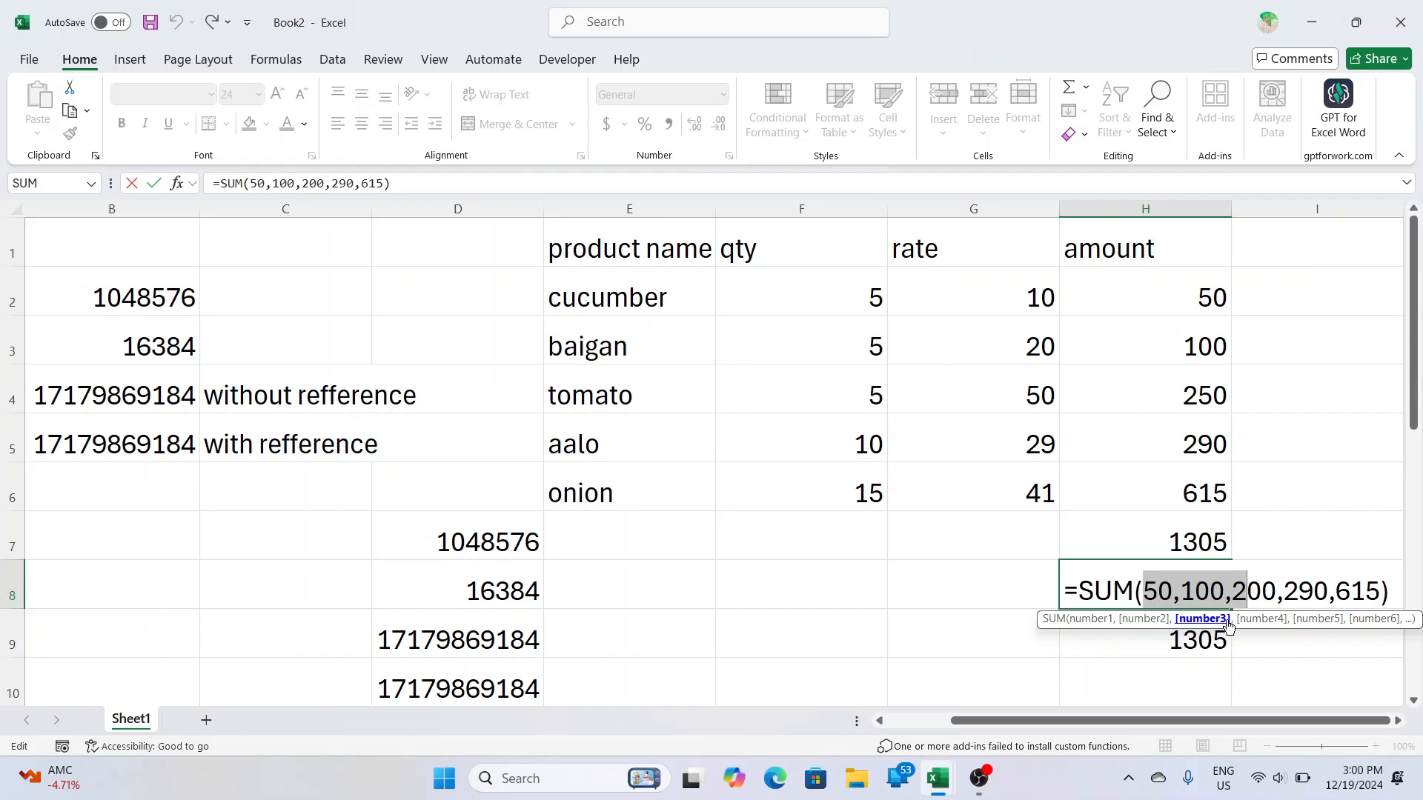
{"action": "left_click", "coordinate": [1173, 638]}
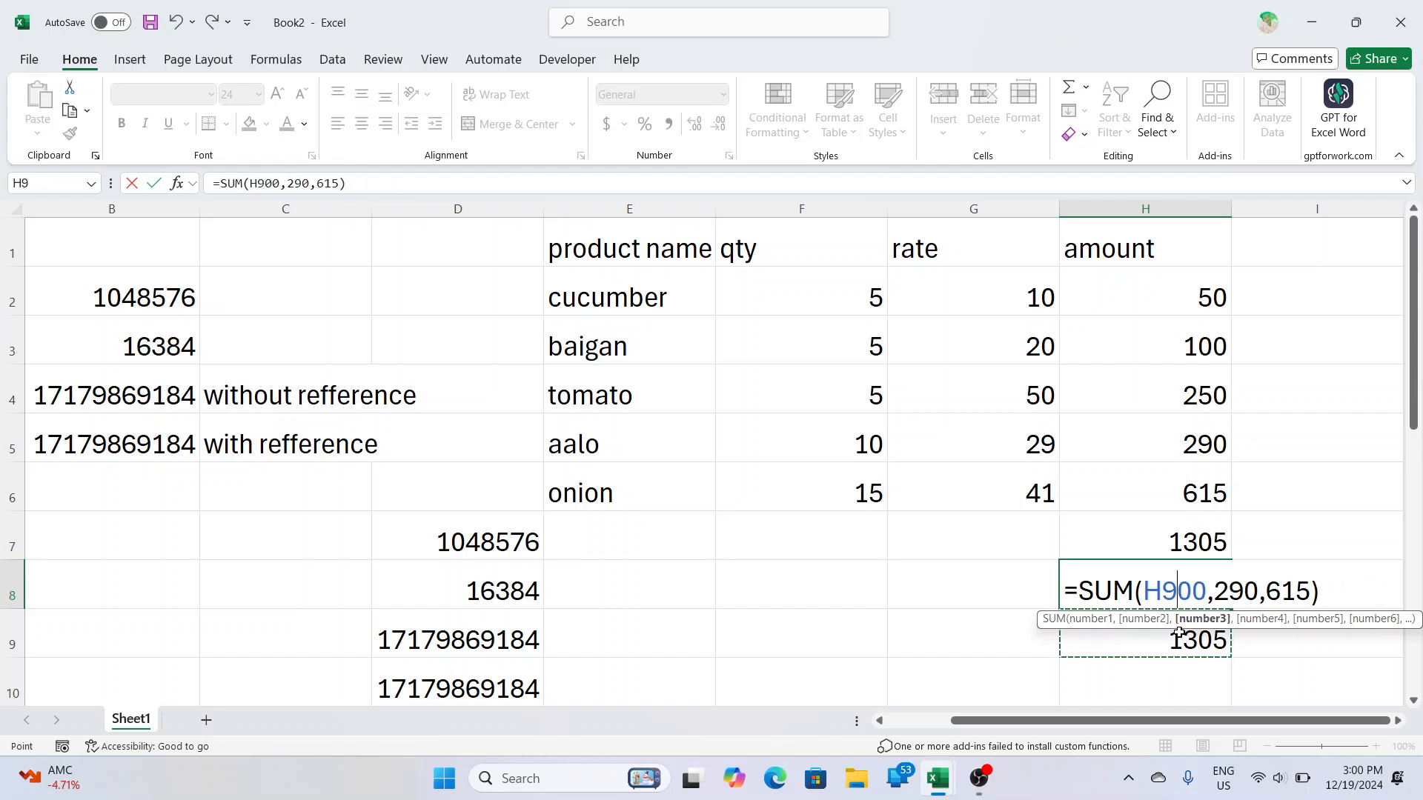
{"action": "key", "text": "Escape"}
{"action": "left_click", "coordinate": [1179, 634]}
{"action": "double_click", "coordinate": [1186, 634]}
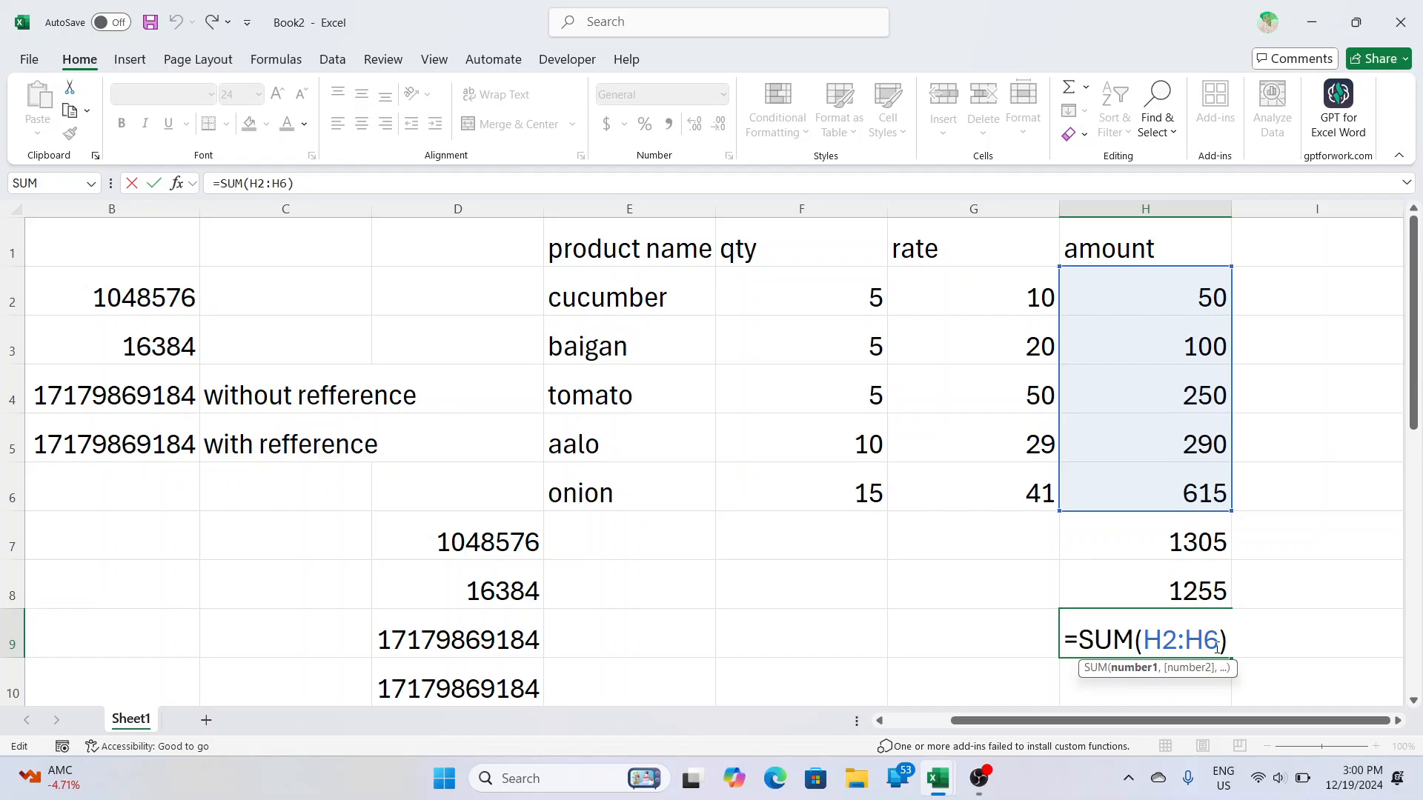
{"action": "key", "text": "Return"}
- Total the quantities in F7 with a SUM formula over the range F2:F6
{"action": "left_click", "coordinate": [974, 454]}
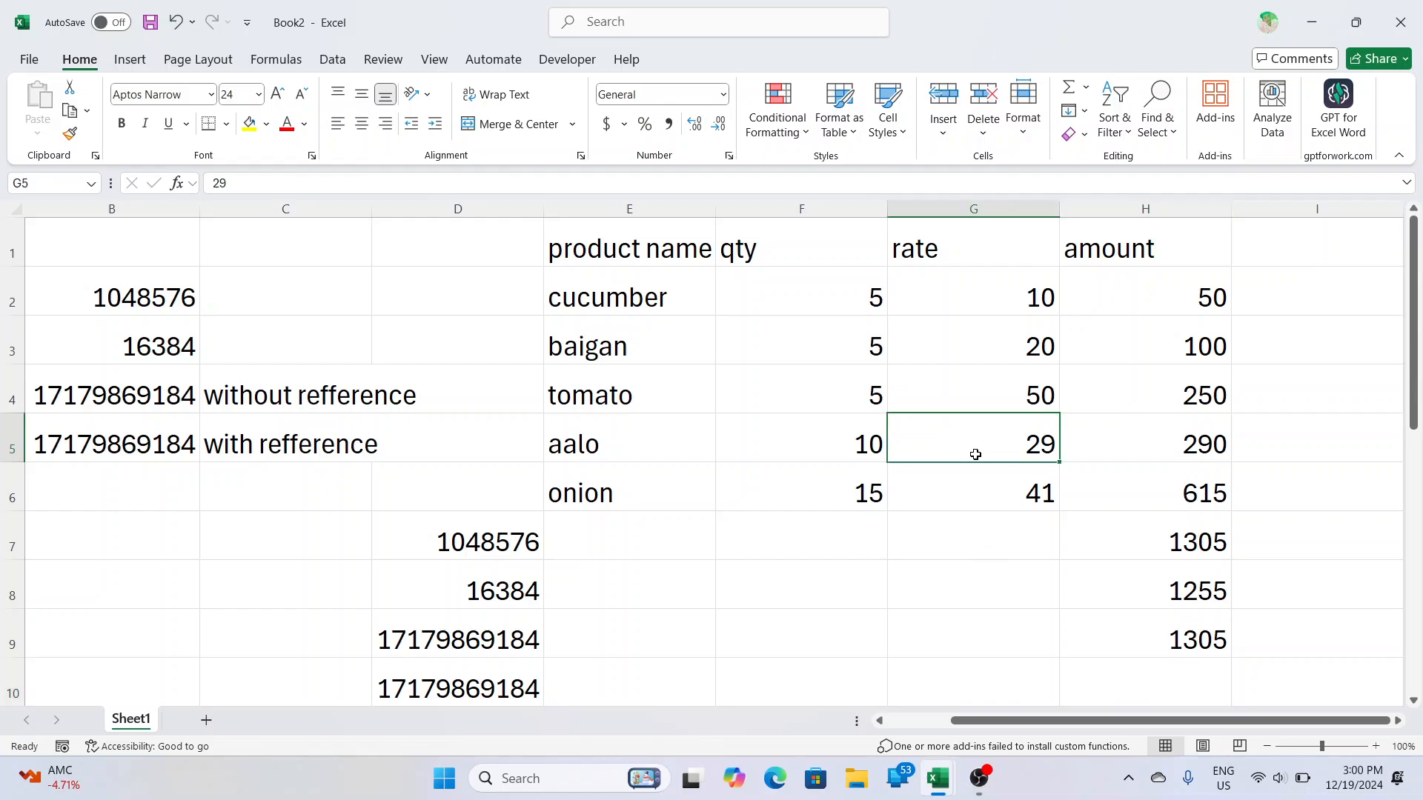
{"action": "left_click_drag", "start_coordinate": [857, 291], "coordinate": [818, 495]}
{"action": "left_click", "coordinate": [820, 522]}
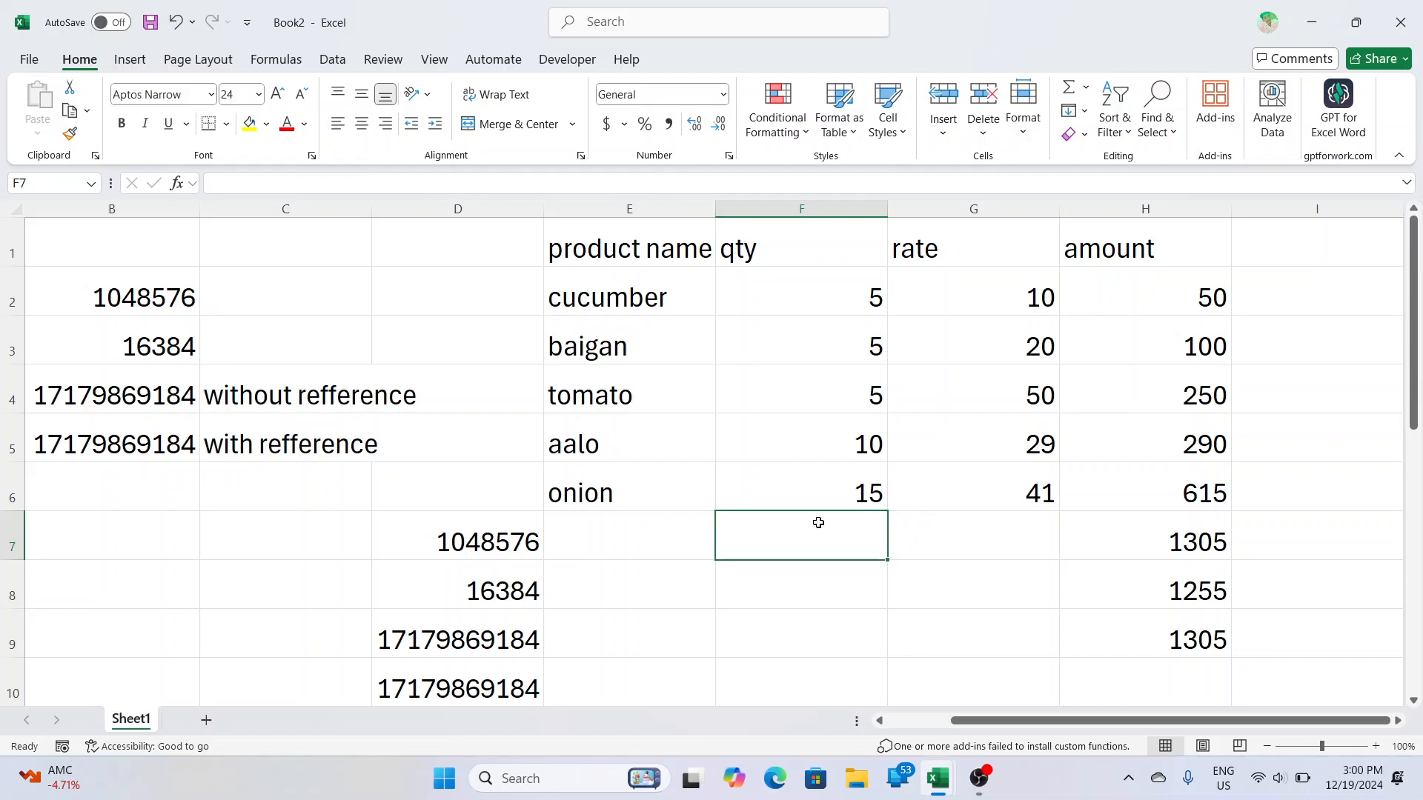
{"action": "type", "text": "=sum"}
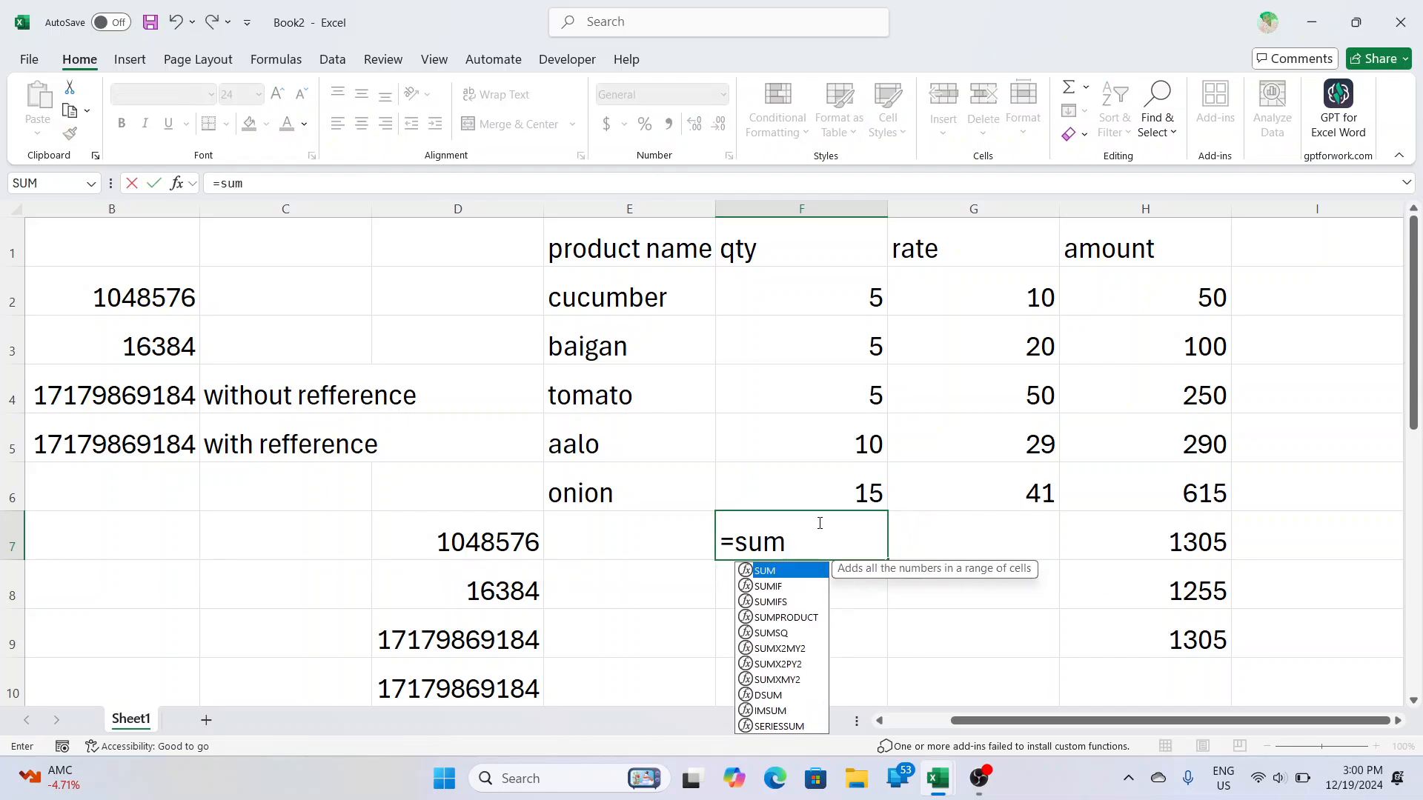
{"action": "key", "text": "Tab"}
{"action": "left_click_drag", "start_coordinate": [800, 280], "coordinate": [775, 482]}
{"action": "key", "text": "Return"}
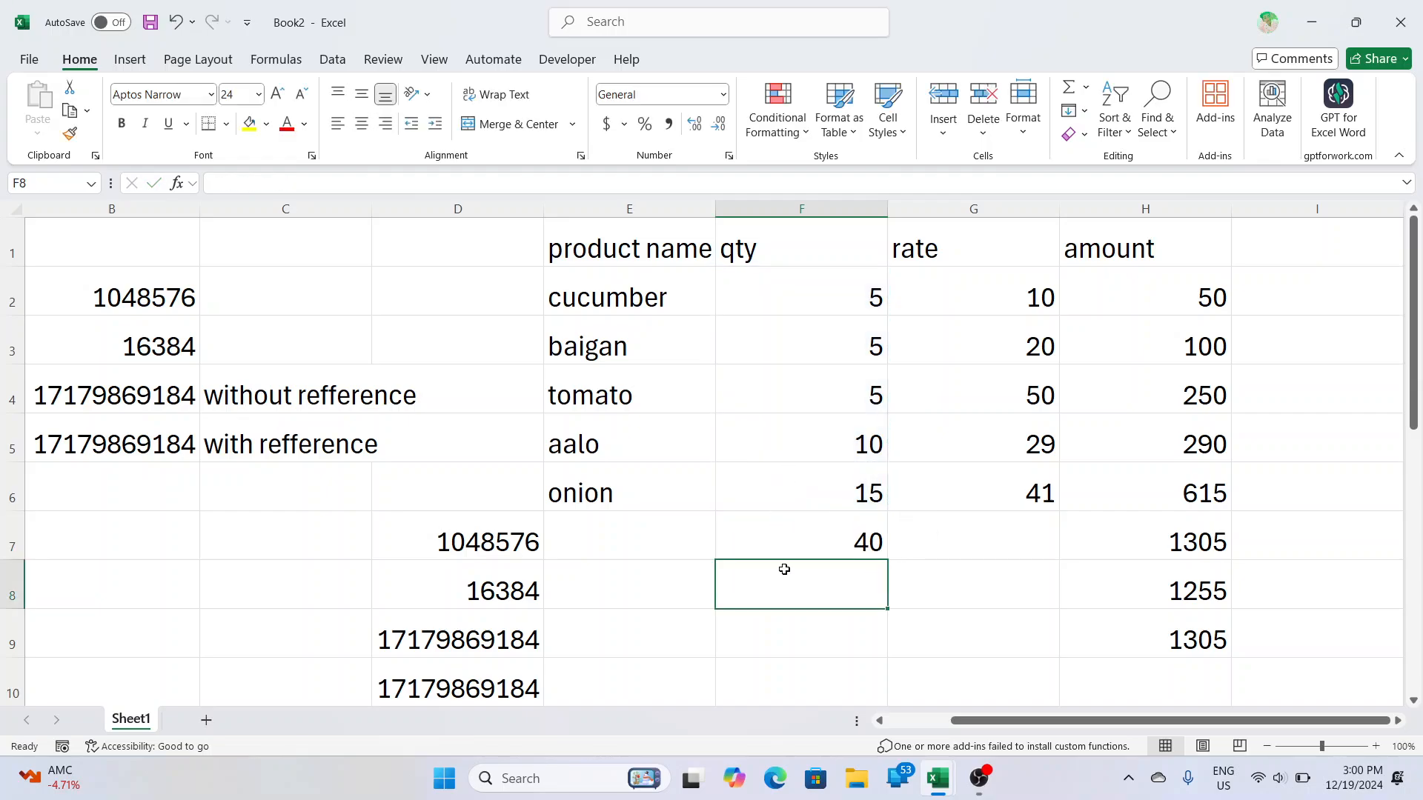
- Clear the quantity total from F7 and try starting a formula with the typed number =45+ there
{"action": "left_click", "coordinate": [816, 545]}
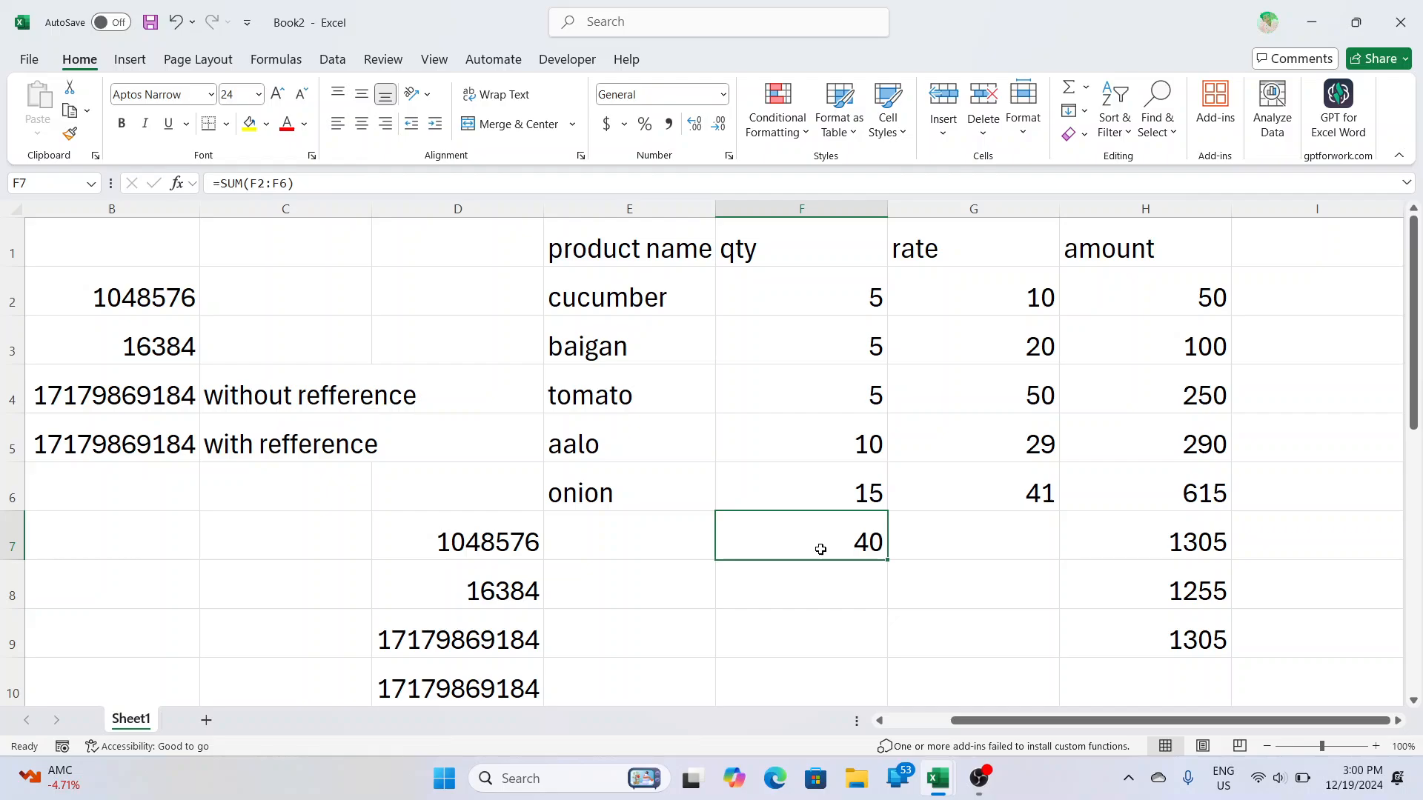
{"action": "key", "text": "Delete"}
{"action": "type", "text": "=45+"}
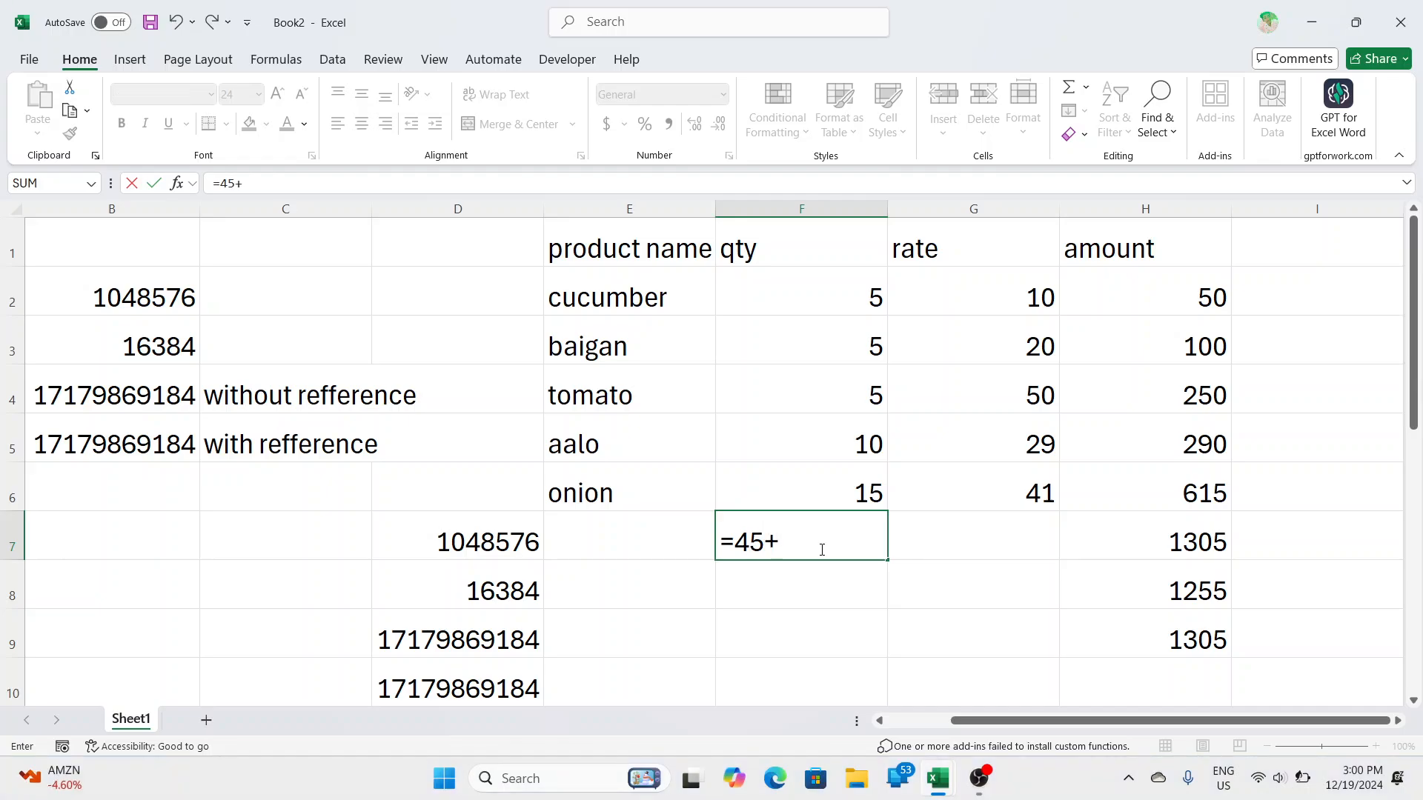
{"action": "key", "text": "BackSpace"}
{"action": "key", "text": "BackSpace"}
{"action": "key", "text": "BackSpace"}
{"action": "key", "text": "BackSpace"}
{"action": "type", "text": "="}
{"action": "key", "text": "BackSpace"}
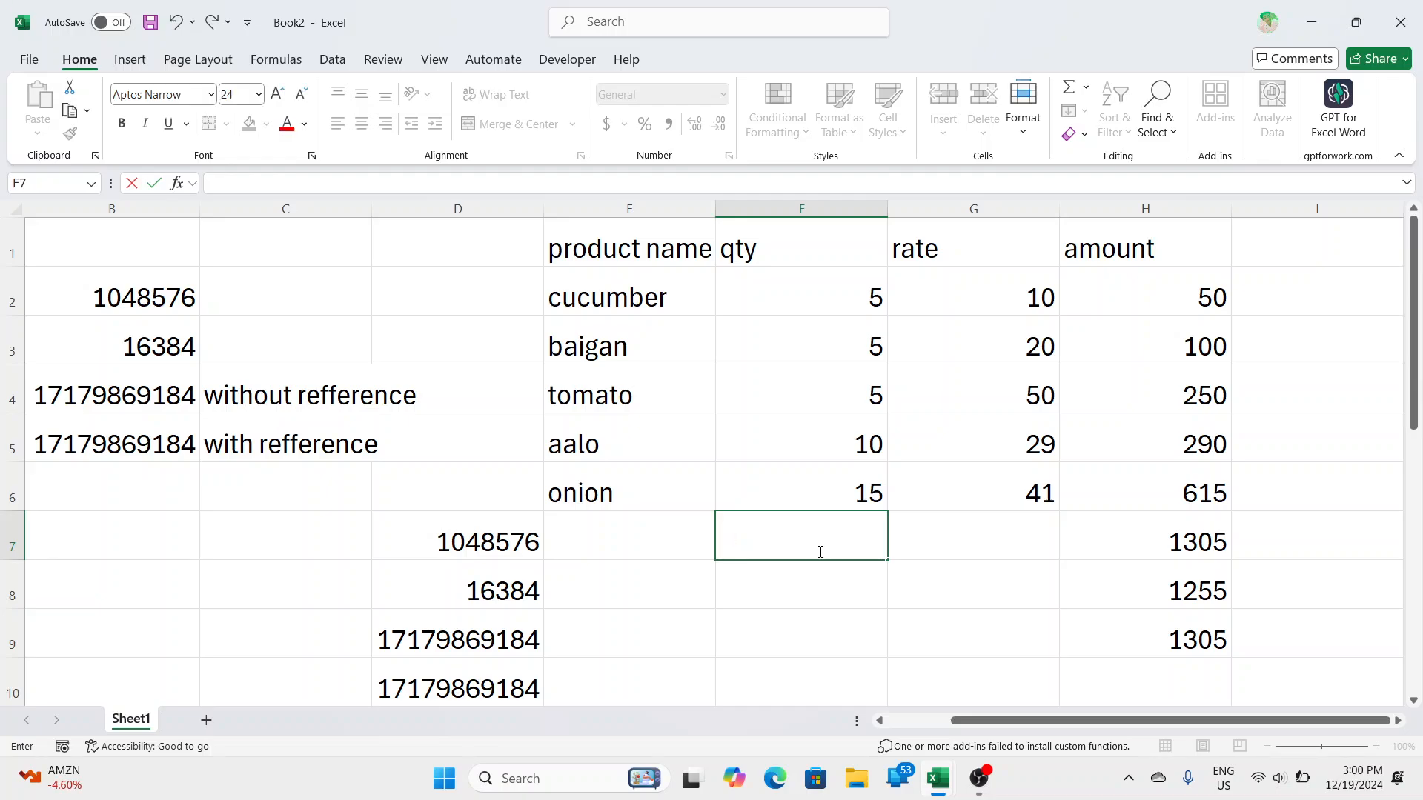
{"action": "key", "text": "Escape"}
{"action": "mouse_move", "coordinate": [977, 793]}
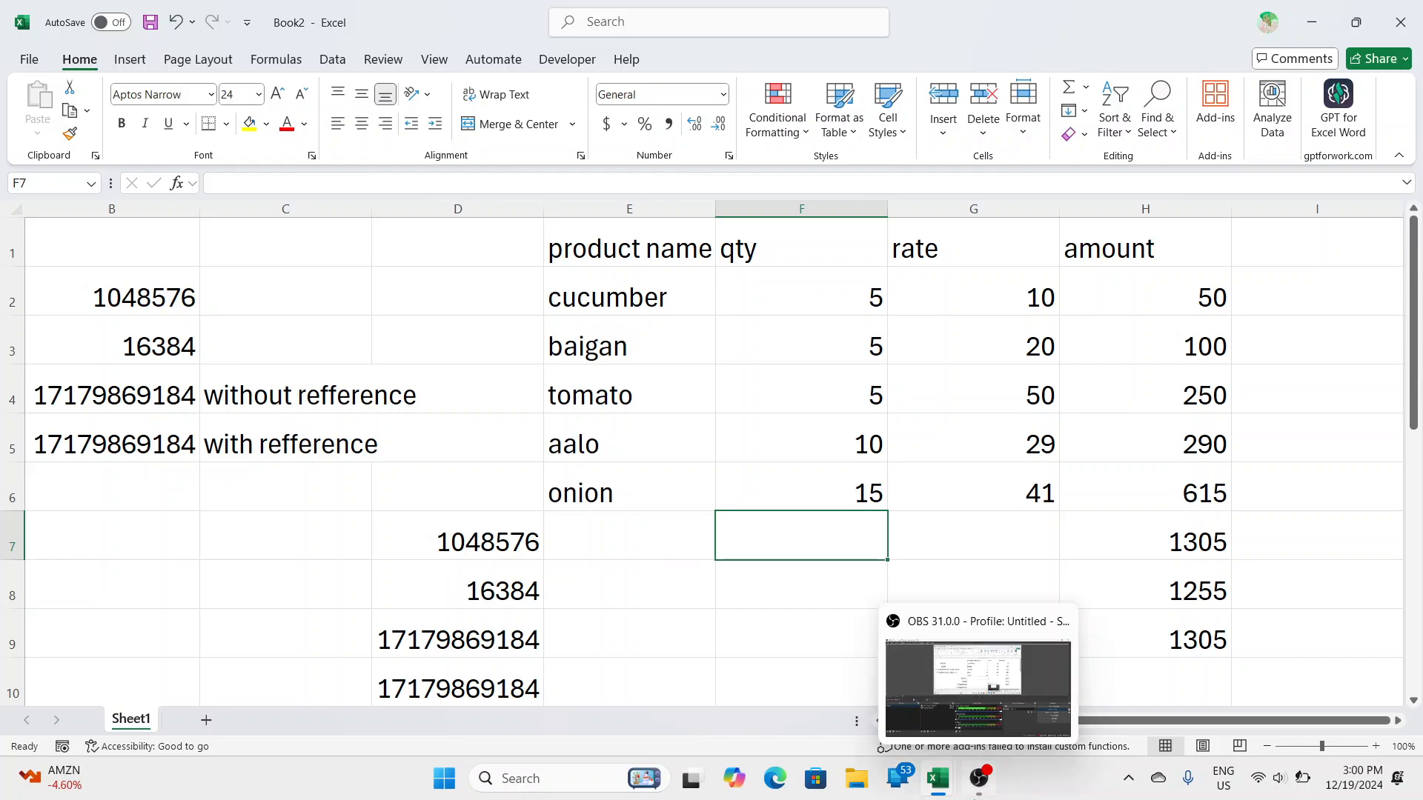